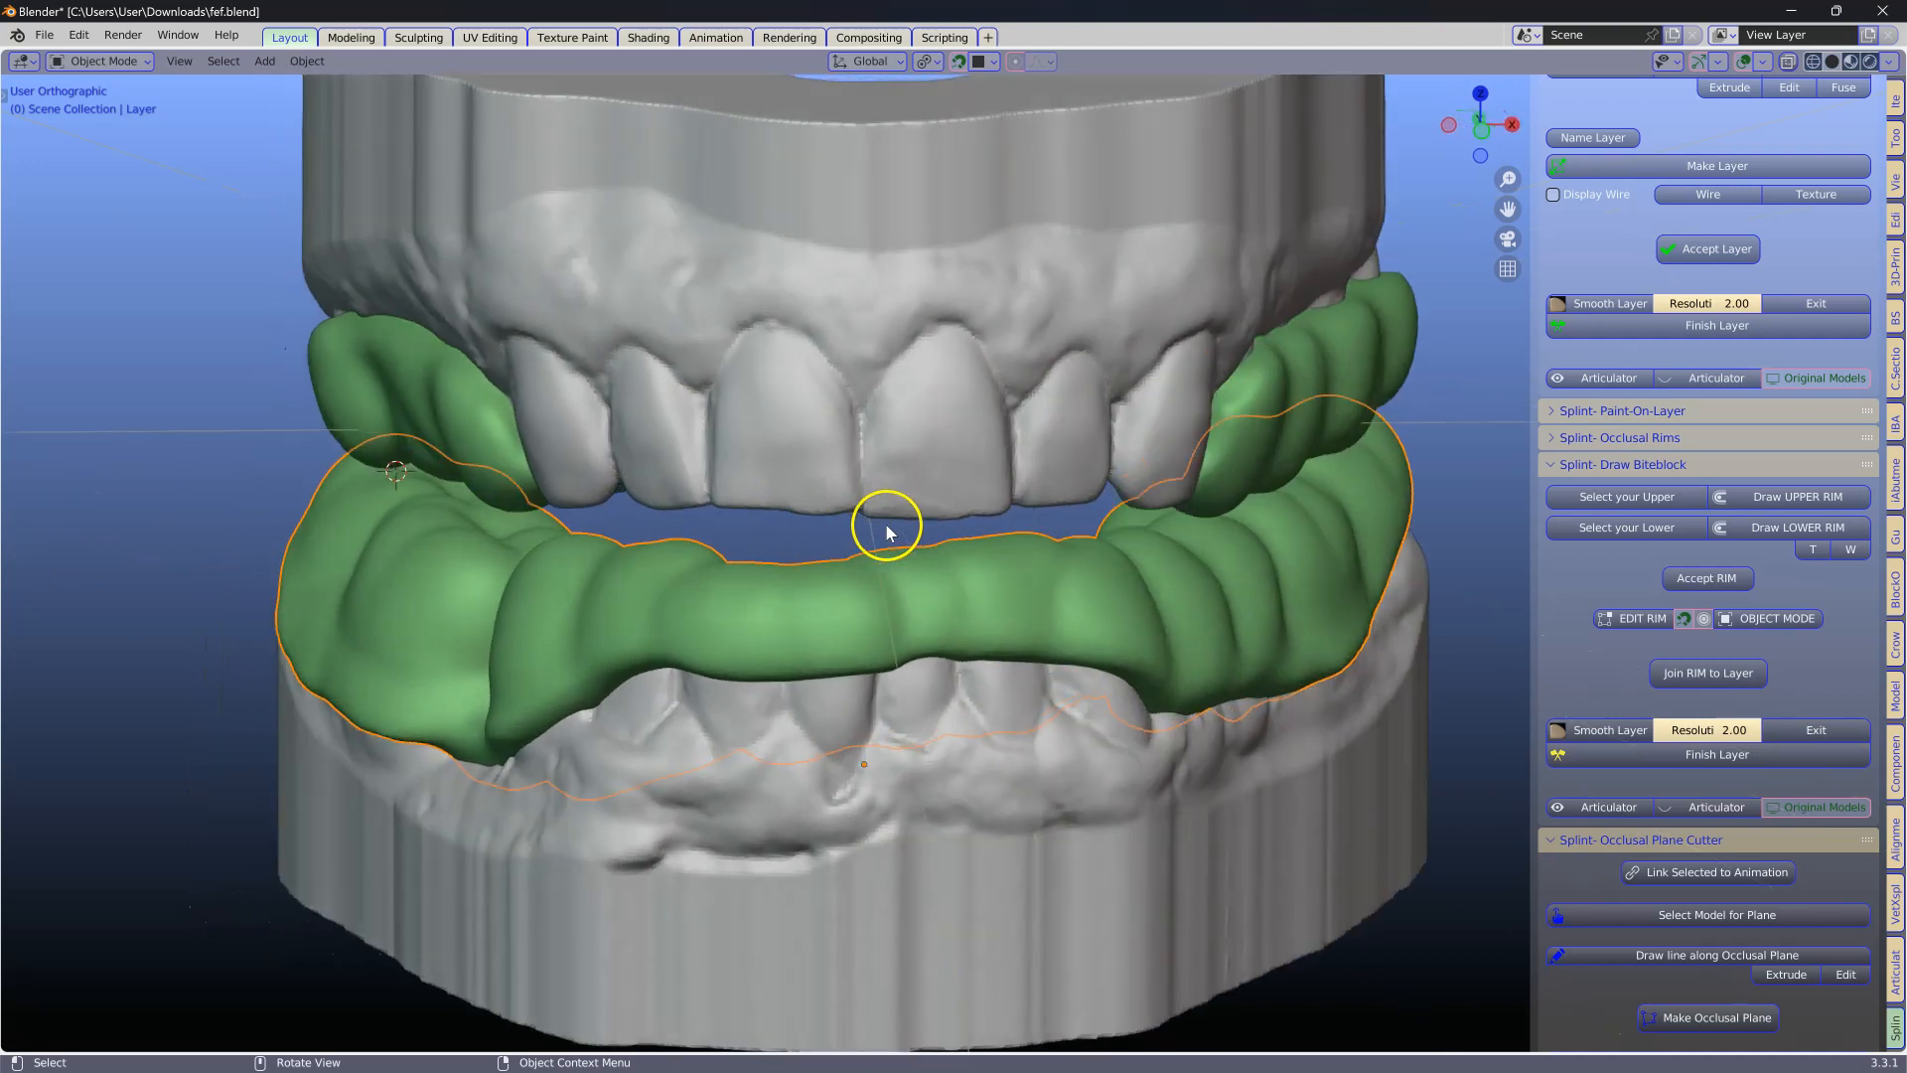
# Set the lower model as the biteblock's lower arch and start a lower rim at the cursor on one rearmost molar.
pyautogui.click(887, 377)
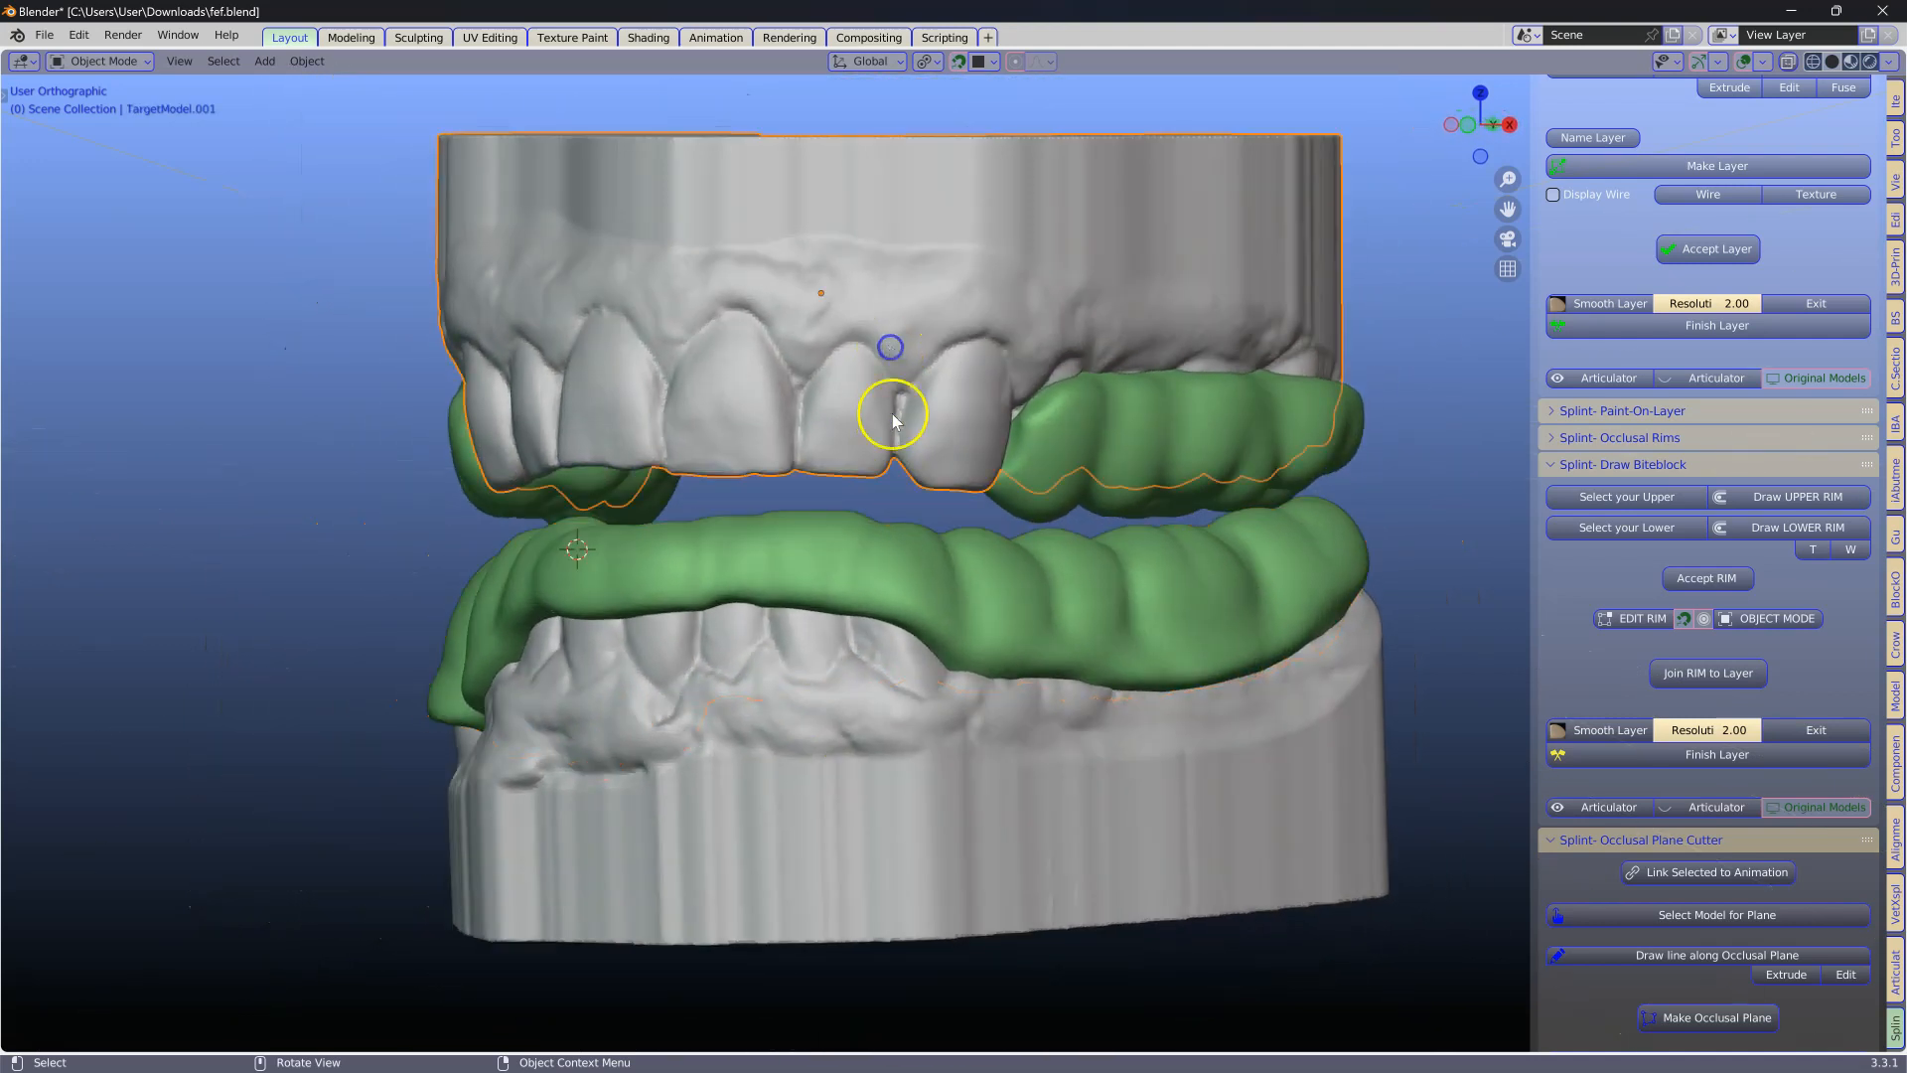
pyautogui.click(900, 761)
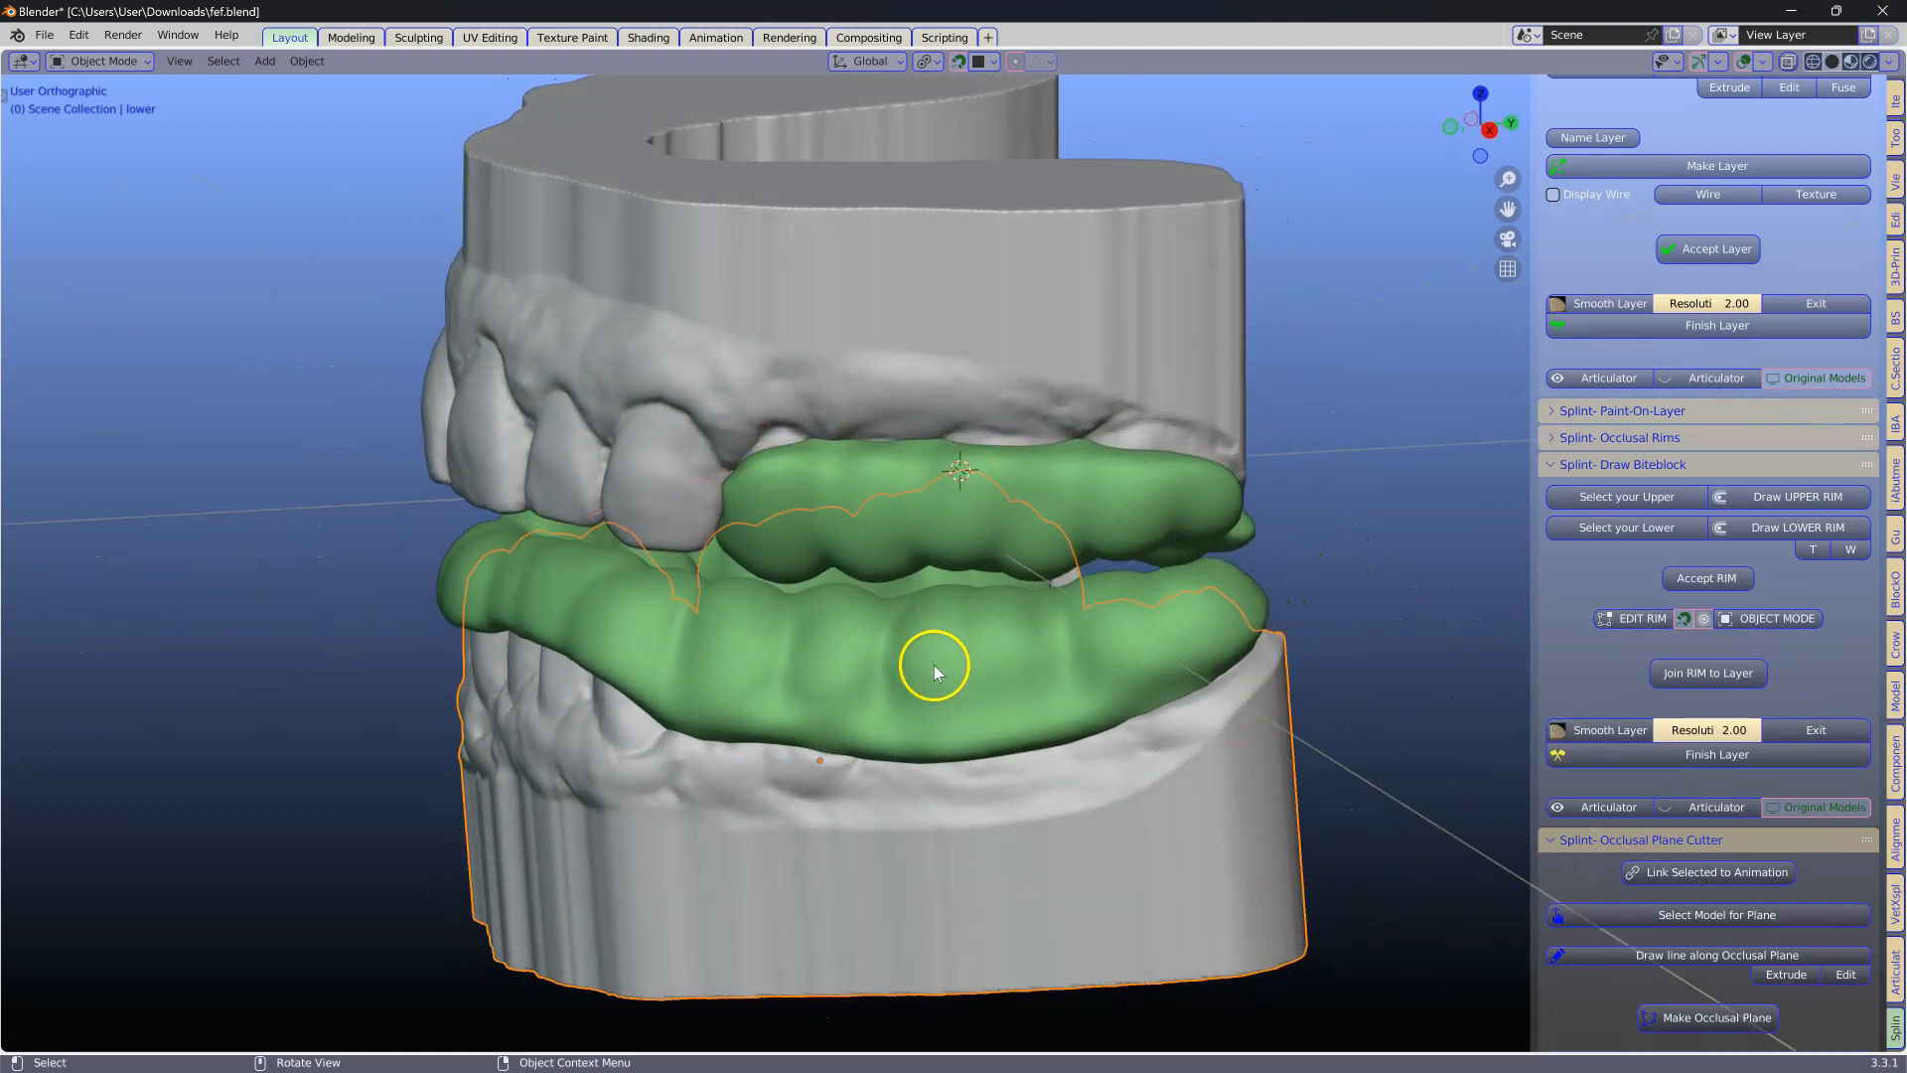
pyautogui.moveTo(1228, 504); pyautogui.dragTo(985, 672, button='middle')
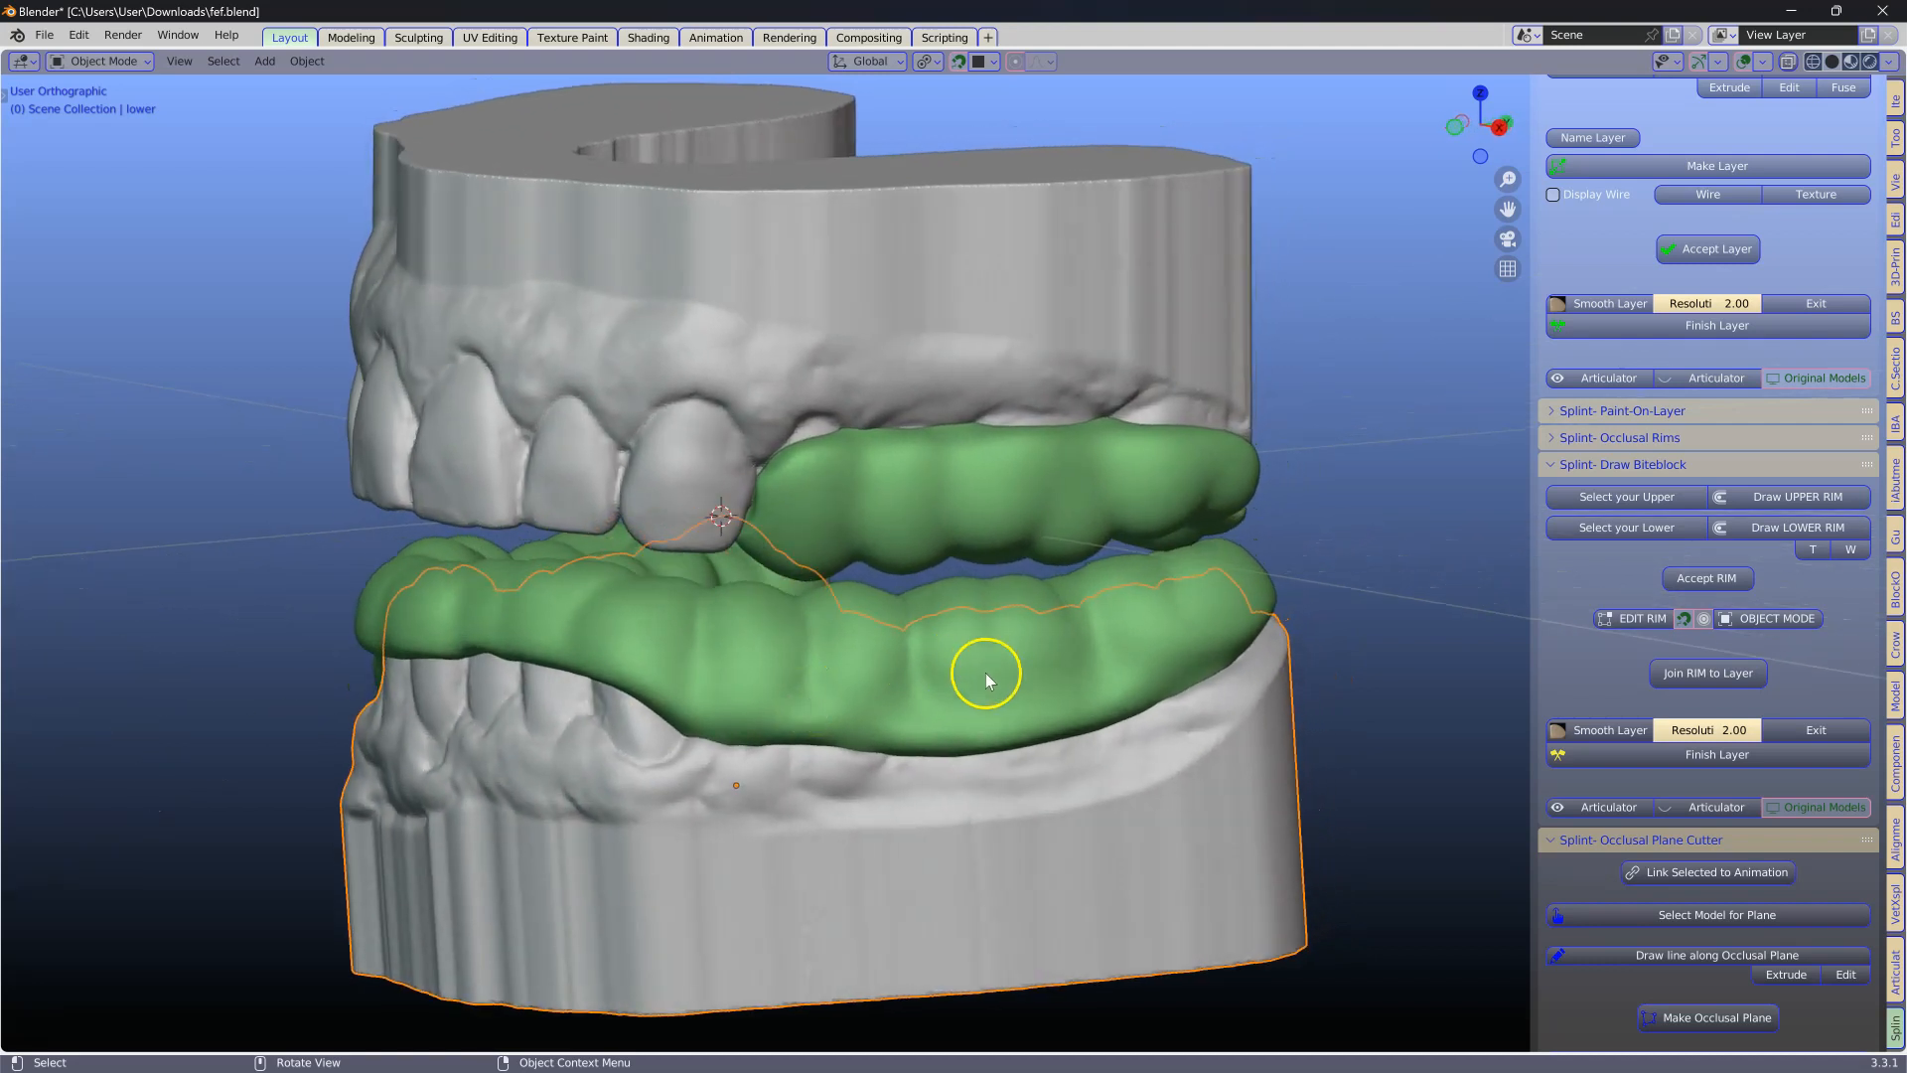
pyautogui.moveTo(1052, 851); pyautogui.dragTo(894, 732, button='middle')
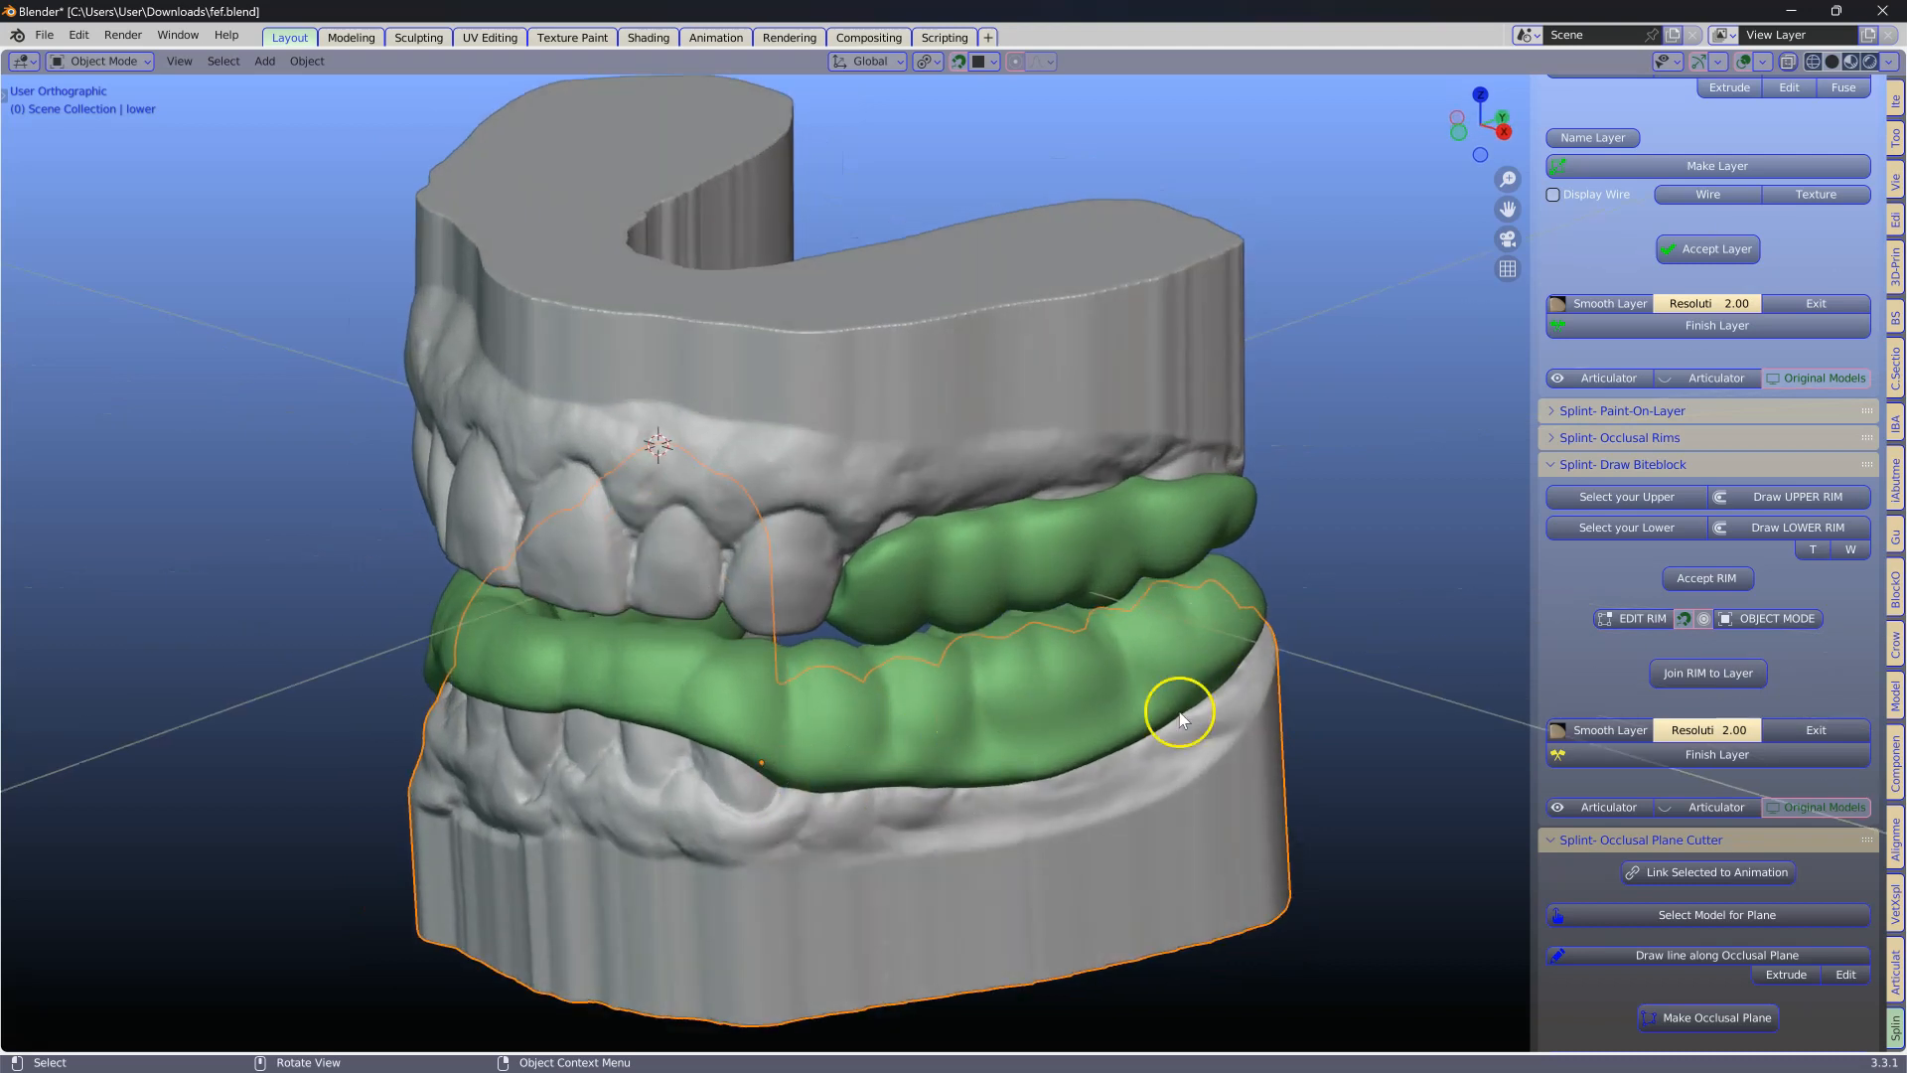
pyautogui.keyDown('ctrl'); pyautogui.click(1555, 464); pyautogui.keyUp('ctrl')
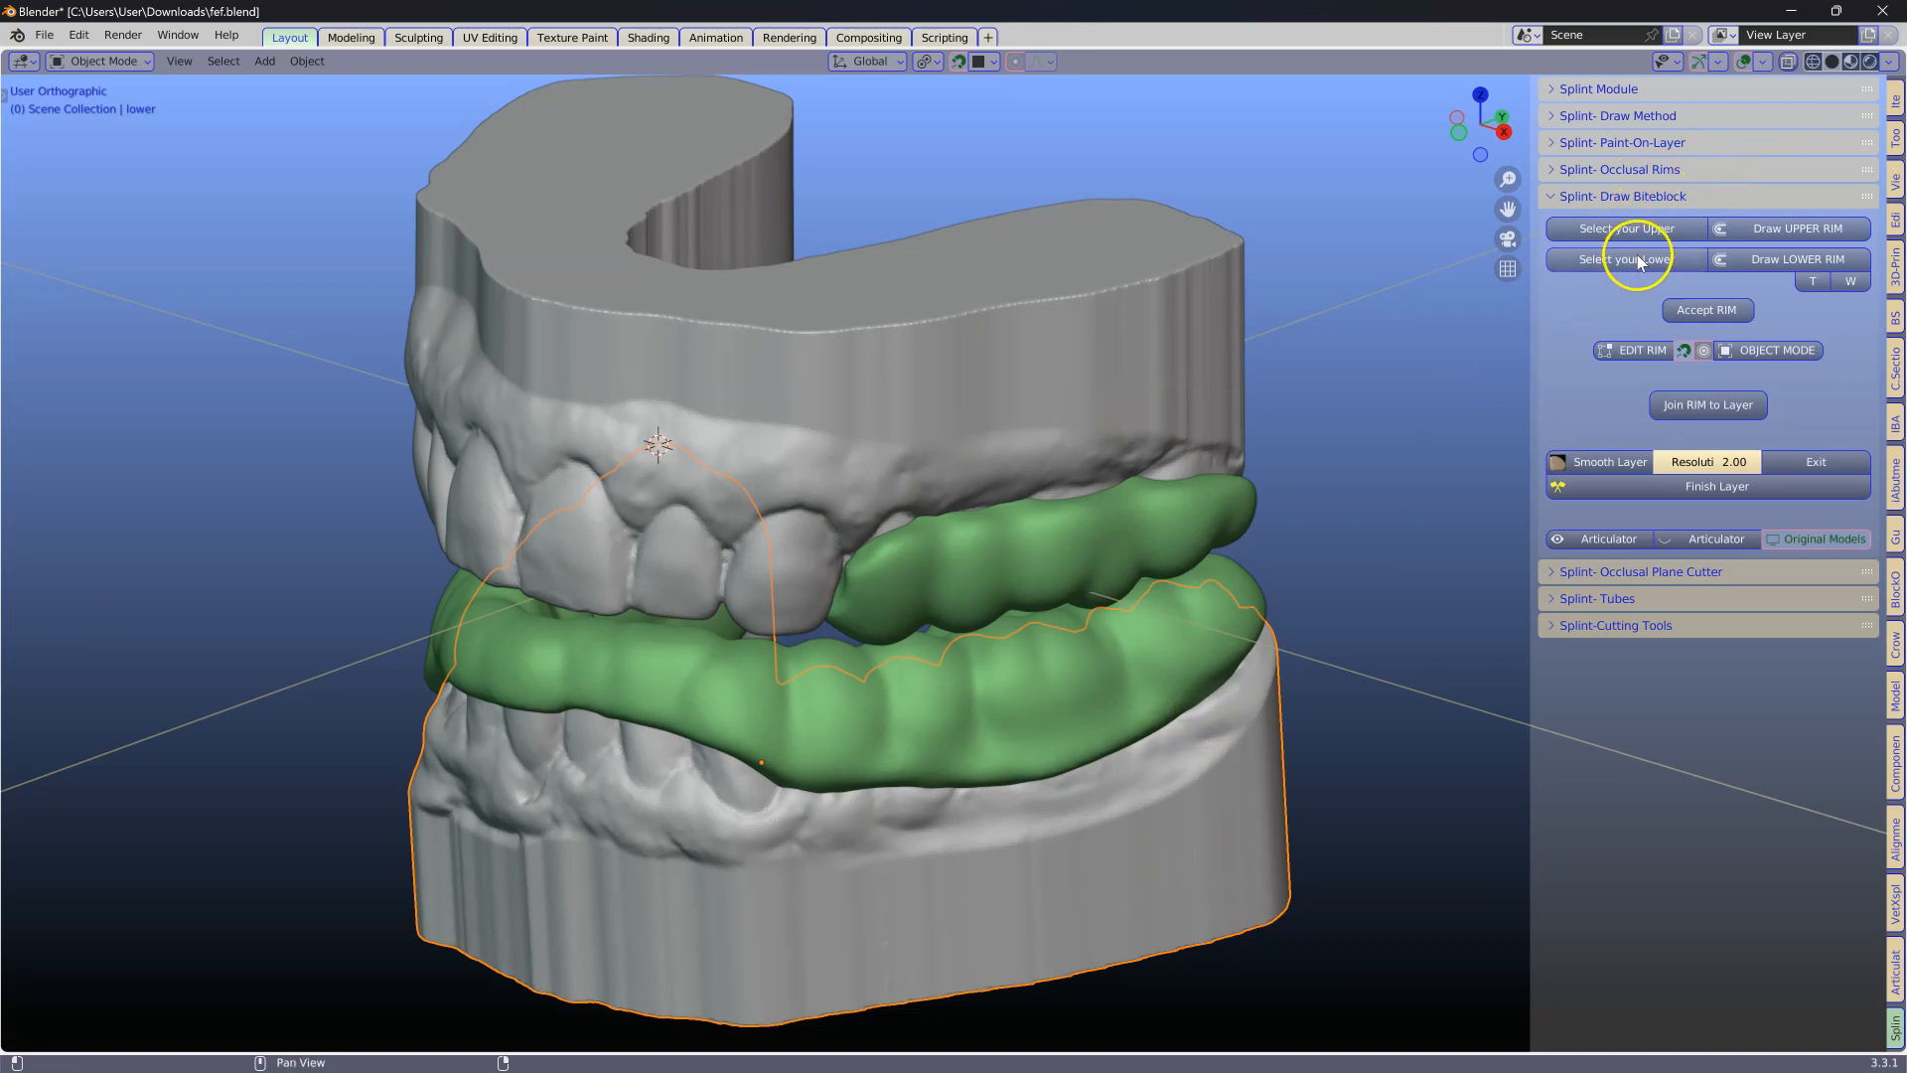
pyautogui.click(1637, 254)
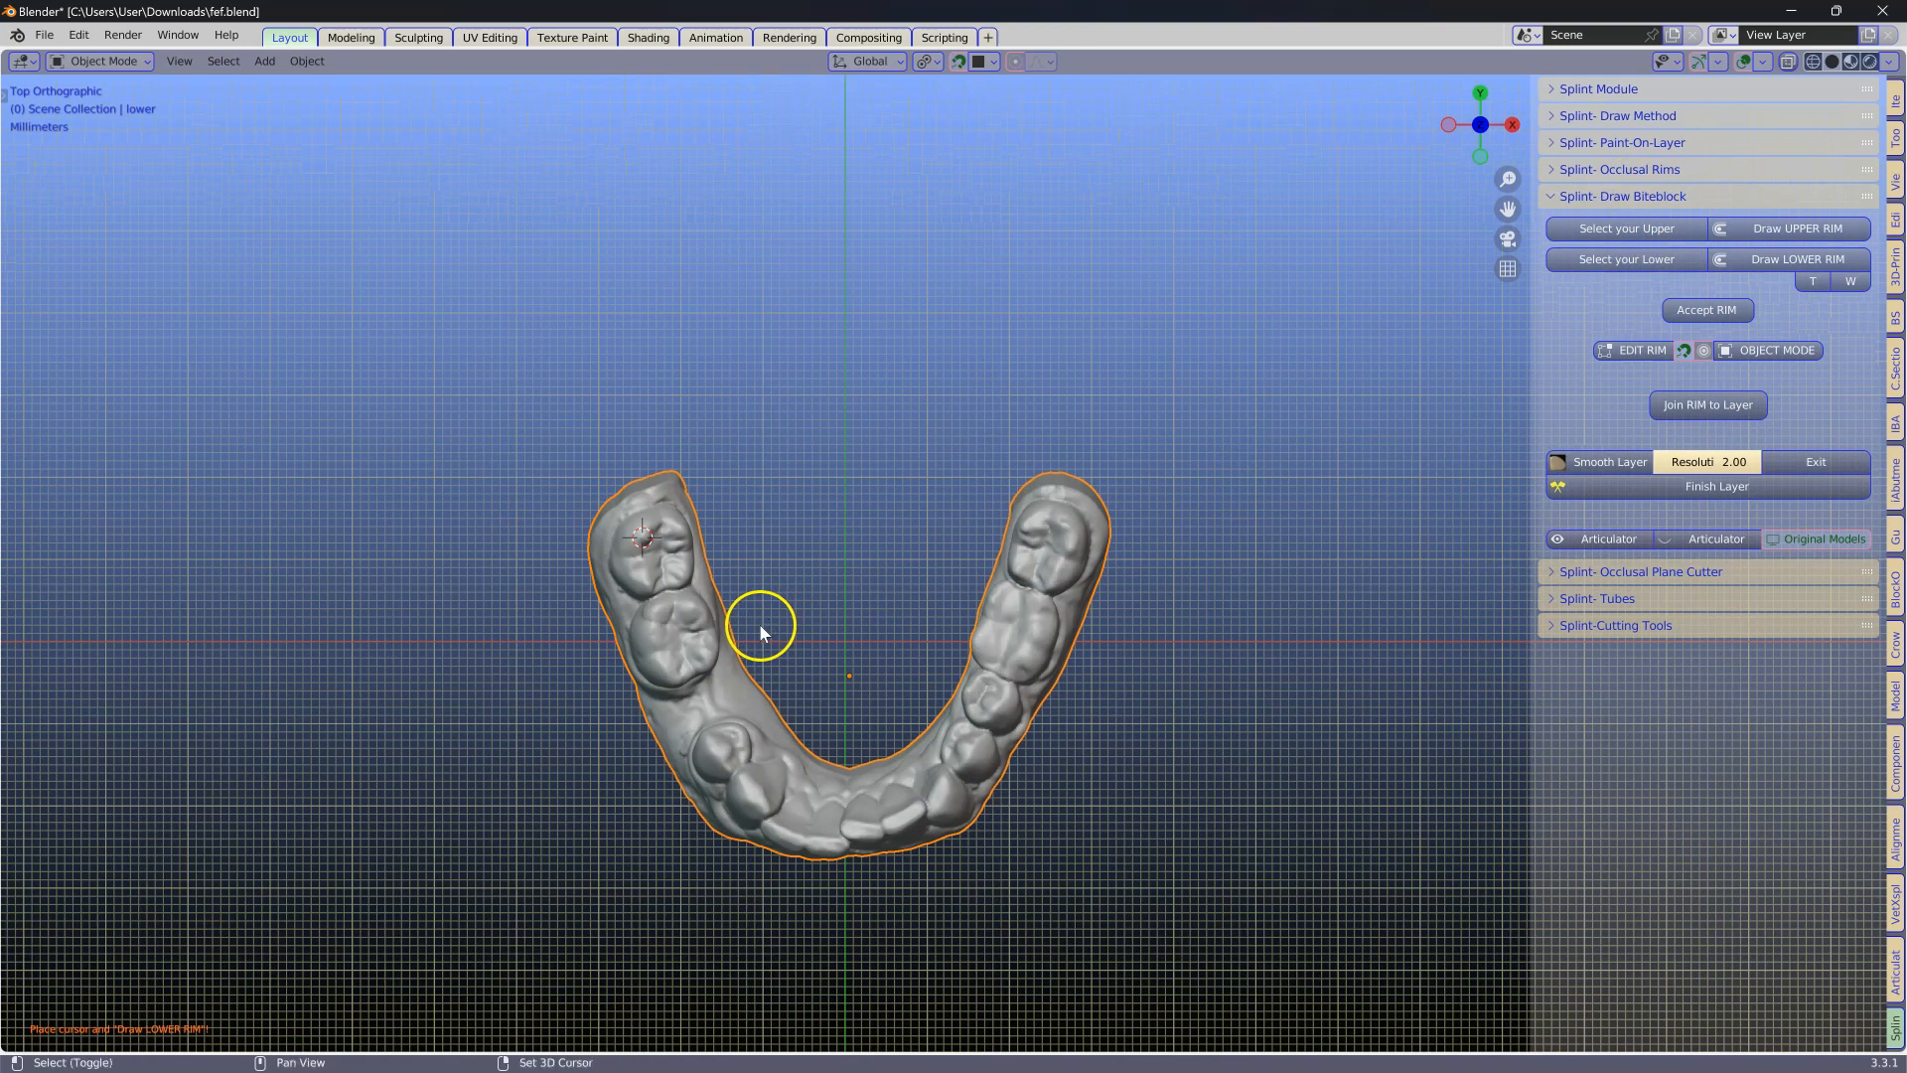
pyautogui.scroll(3, 759, 622)
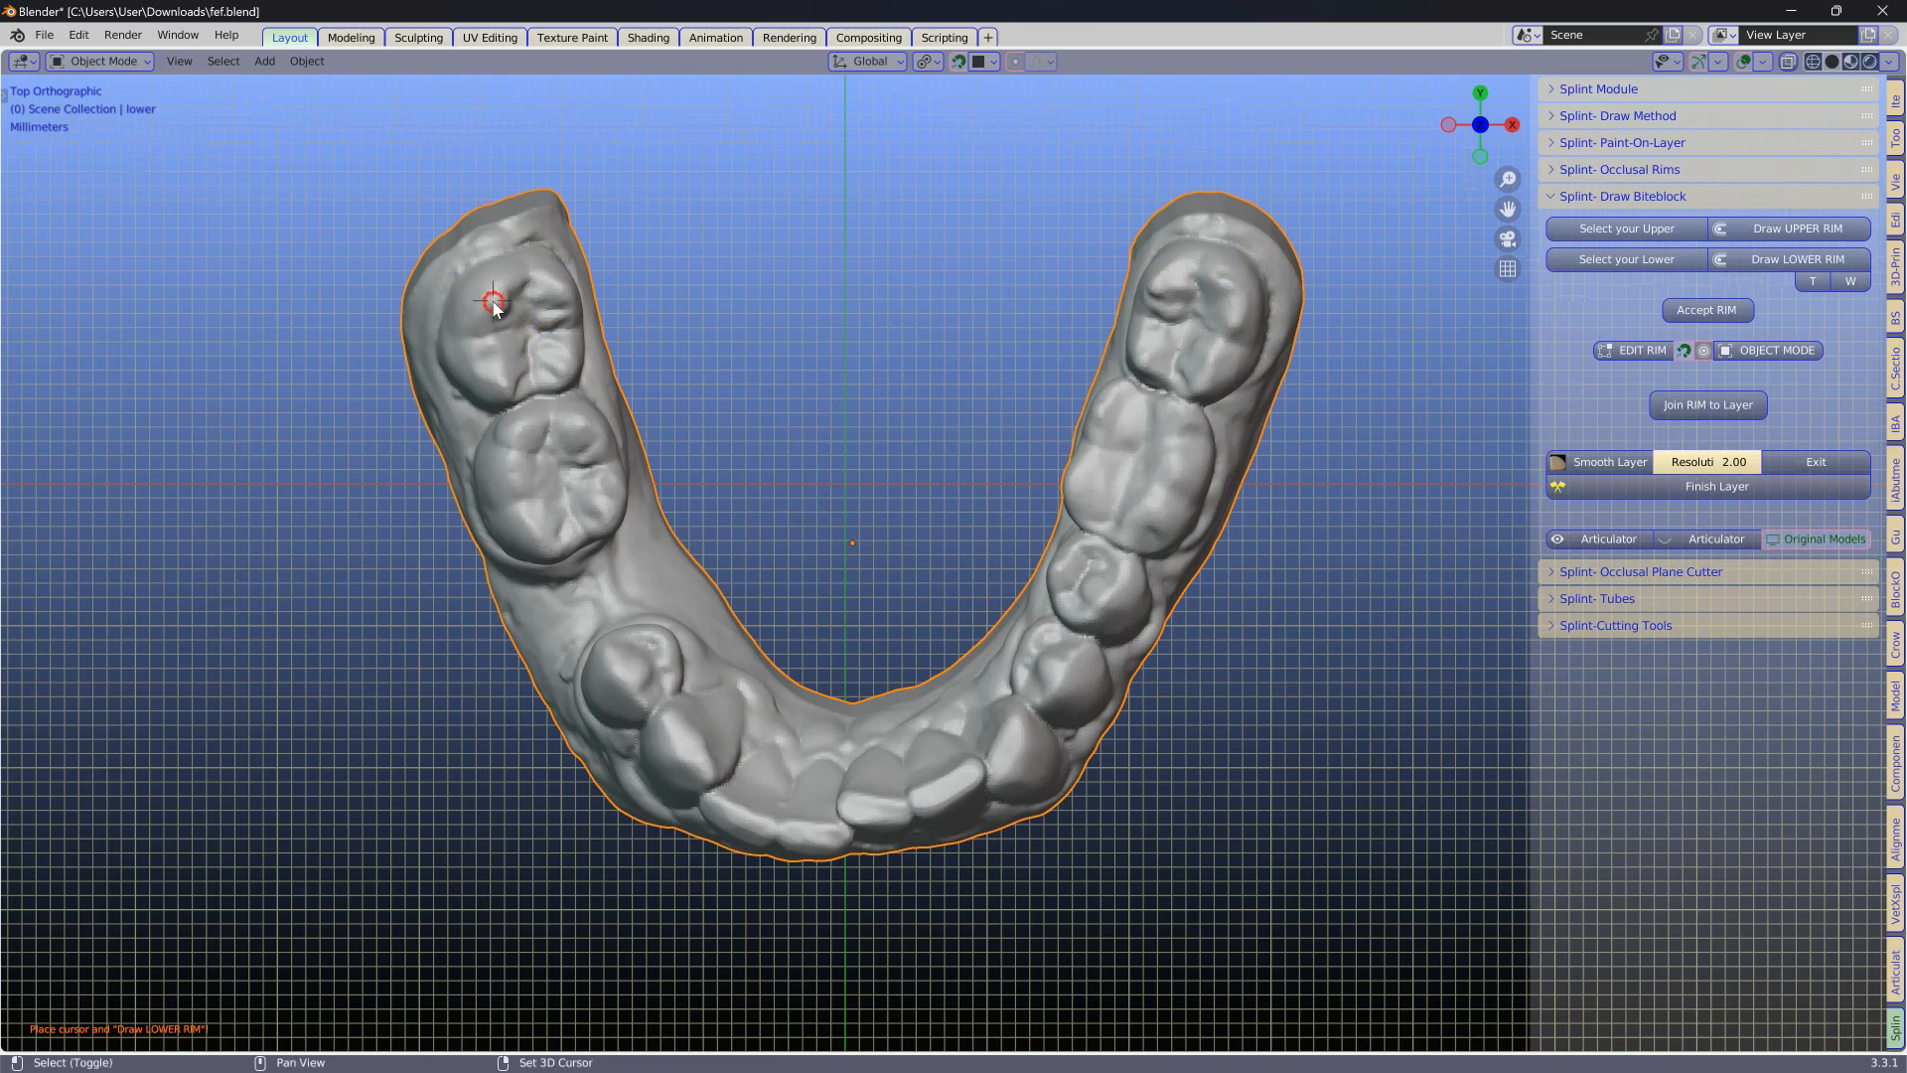
pyautogui.click(1781, 262)
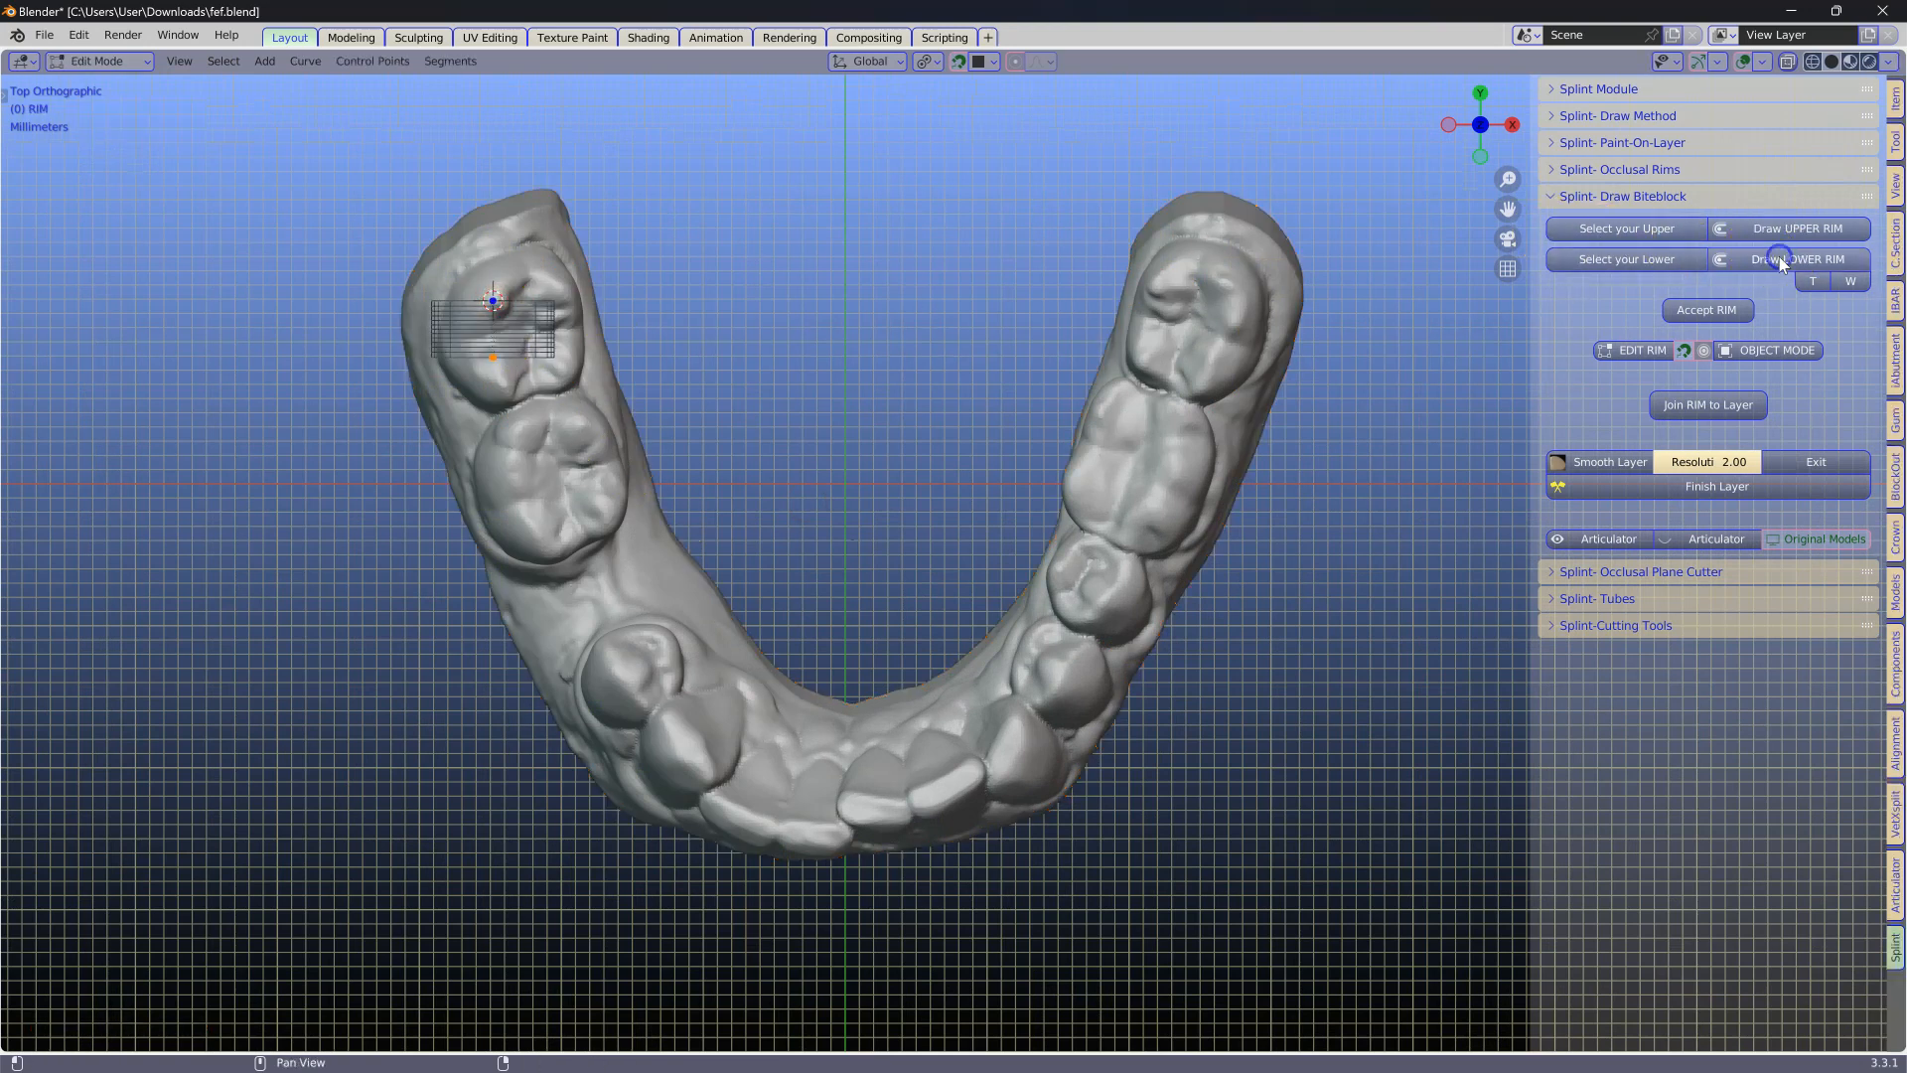
# Extend the lower rim point by point along the teeth, from the rearmost molar around the incisors to the opposite rearmost molar, and accept it.
pyautogui.moveTo(504, 347); pyautogui.dragTo(527, 455)
pyautogui.press('e')
pyautogui.click(572, 539)
pyautogui.press('e')
pyautogui.click(638, 679)
pyautogui.press('e')
pyautogui.click(692, 752)
pyautogui.press('e')
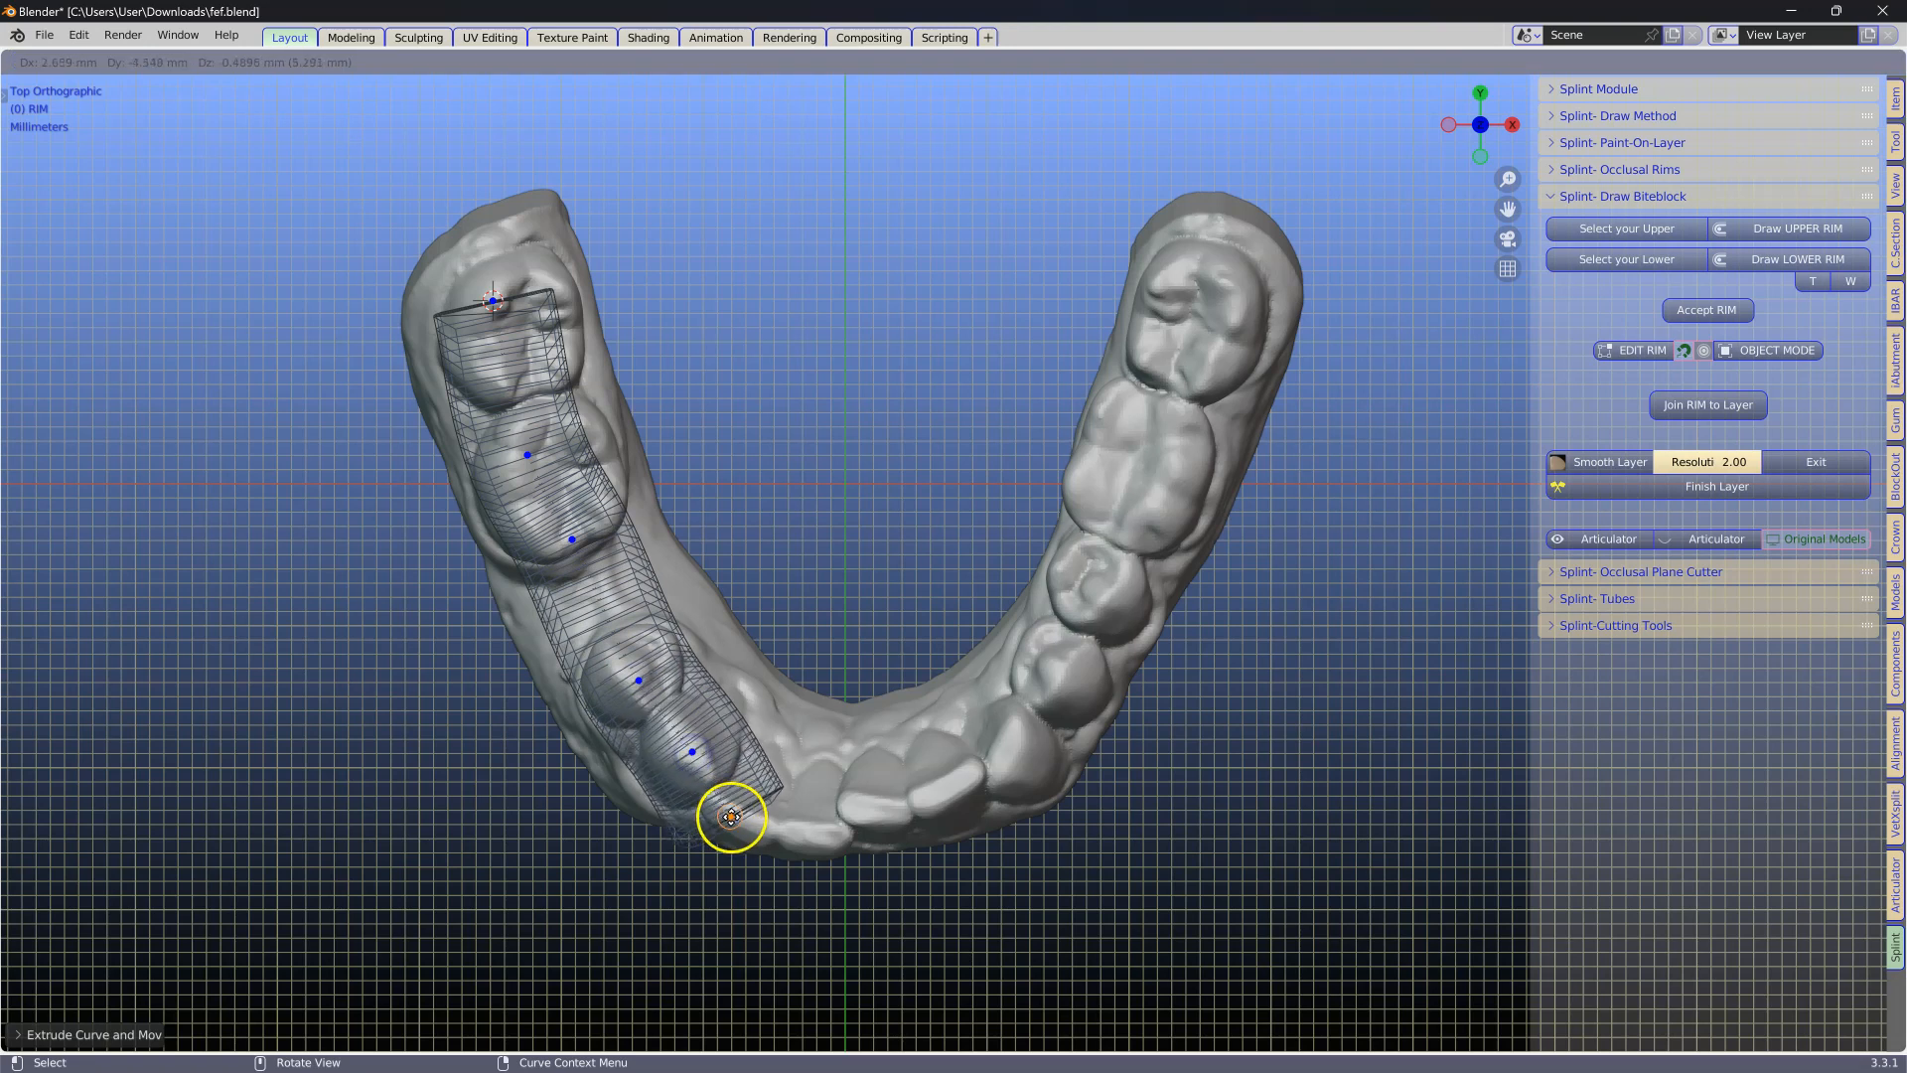
pyautogui.click(741, 824)
pyautogui.press('e')
pyautogui.click(826, 829)
pyautogui.press('e')
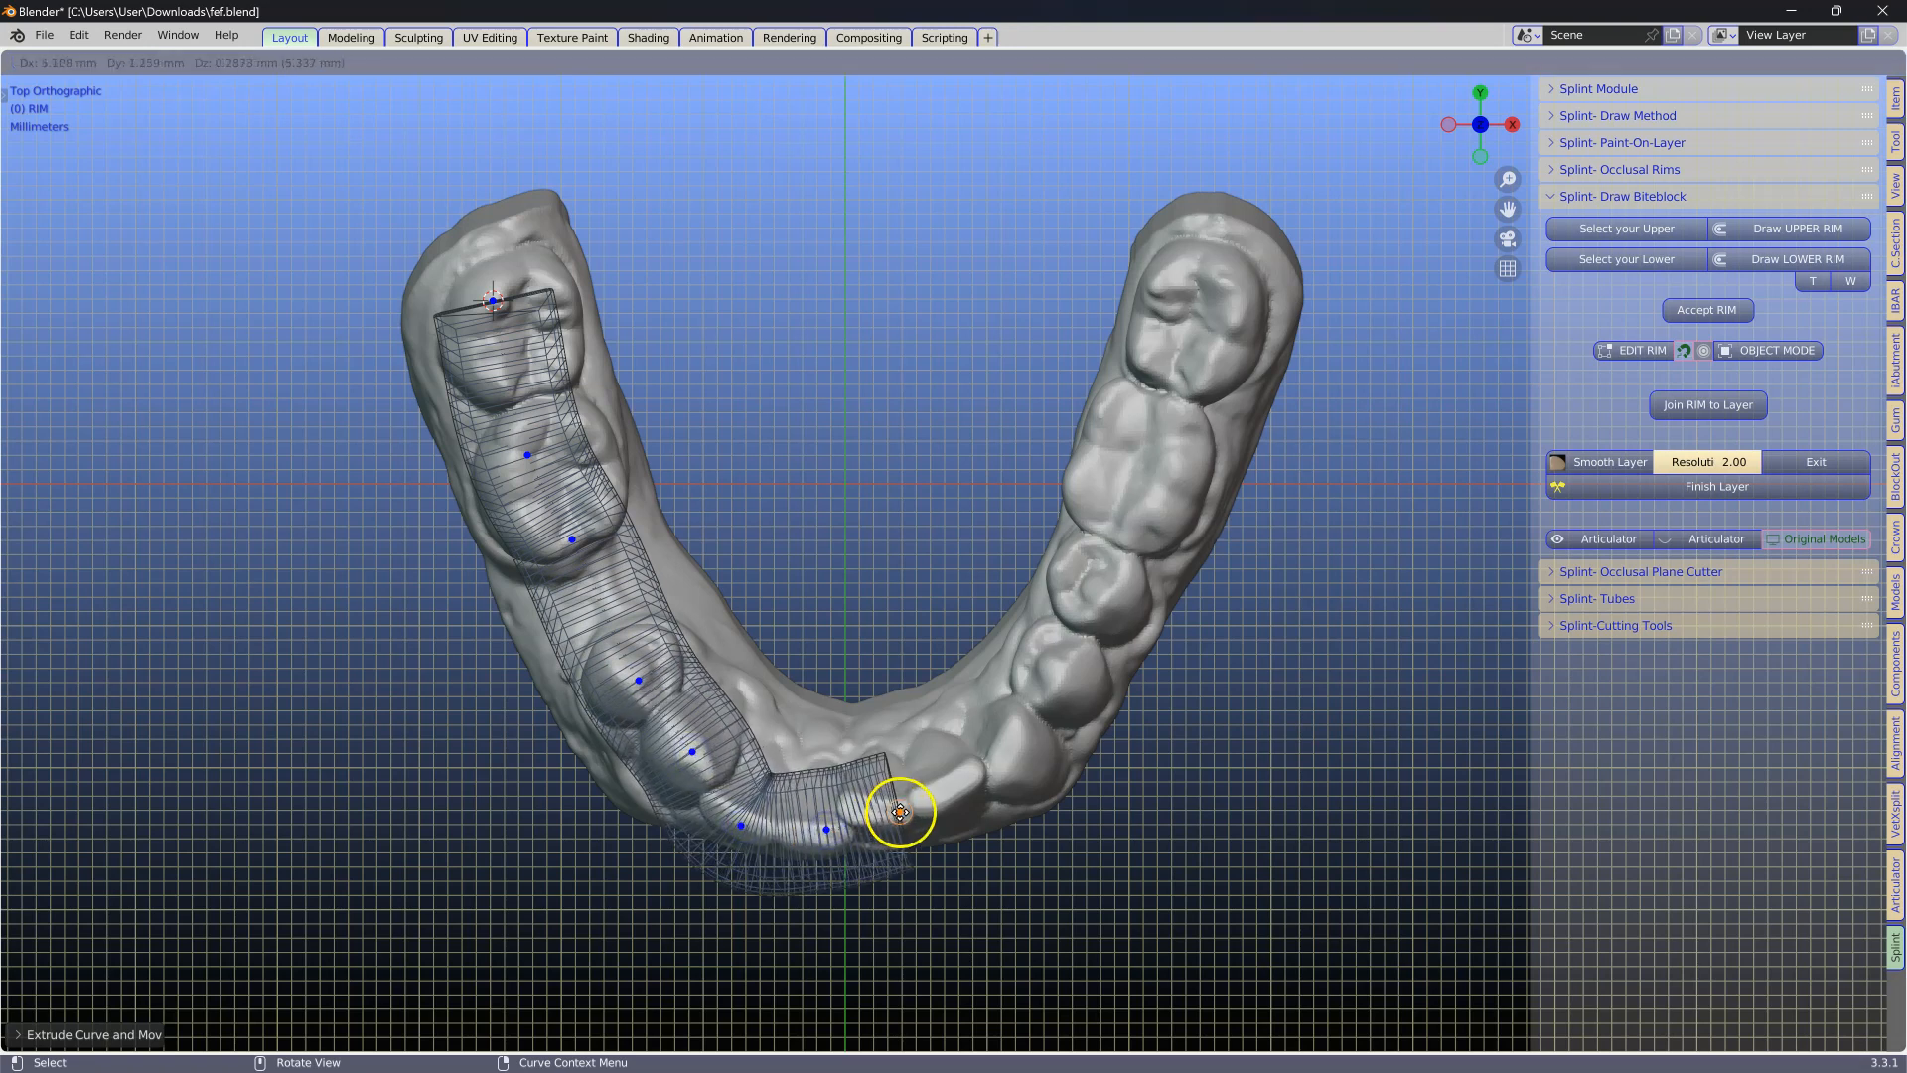
pyautogui.click(900, 811)
pyautogui.press('e')
pyautogui.click(964, 787)
pyautogui.press('e')
pyautogui.click(1011, 736)
pyautogui.press('e')
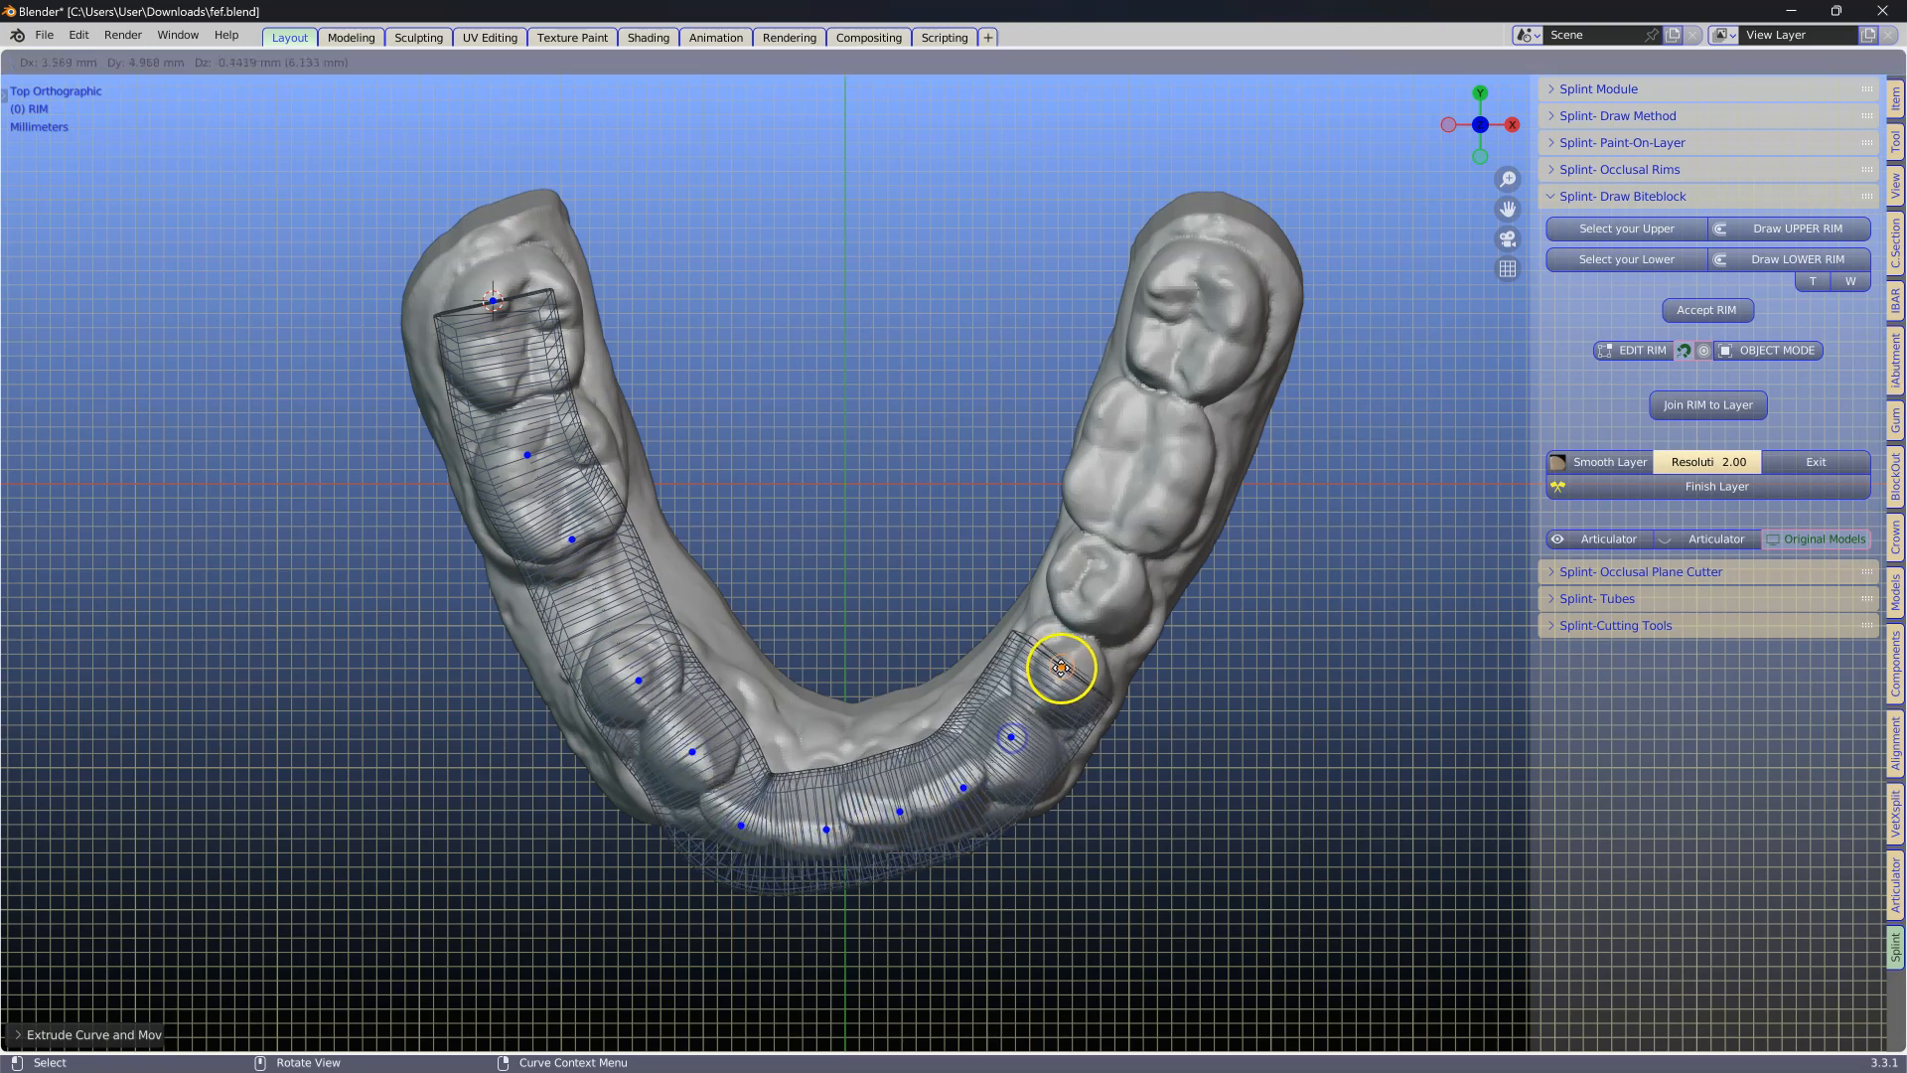
pyautogui.click(1061, 667)
pyautogui.press('e')
pyautogui.click(1113, 596)
pyautogui.press('e')
pyautogui.click(1149, 489)
pyautogui.press('e')
pyautogui.click(1186, 371)
pyautogui.press('e')
pyautogui.click(1212, 261)
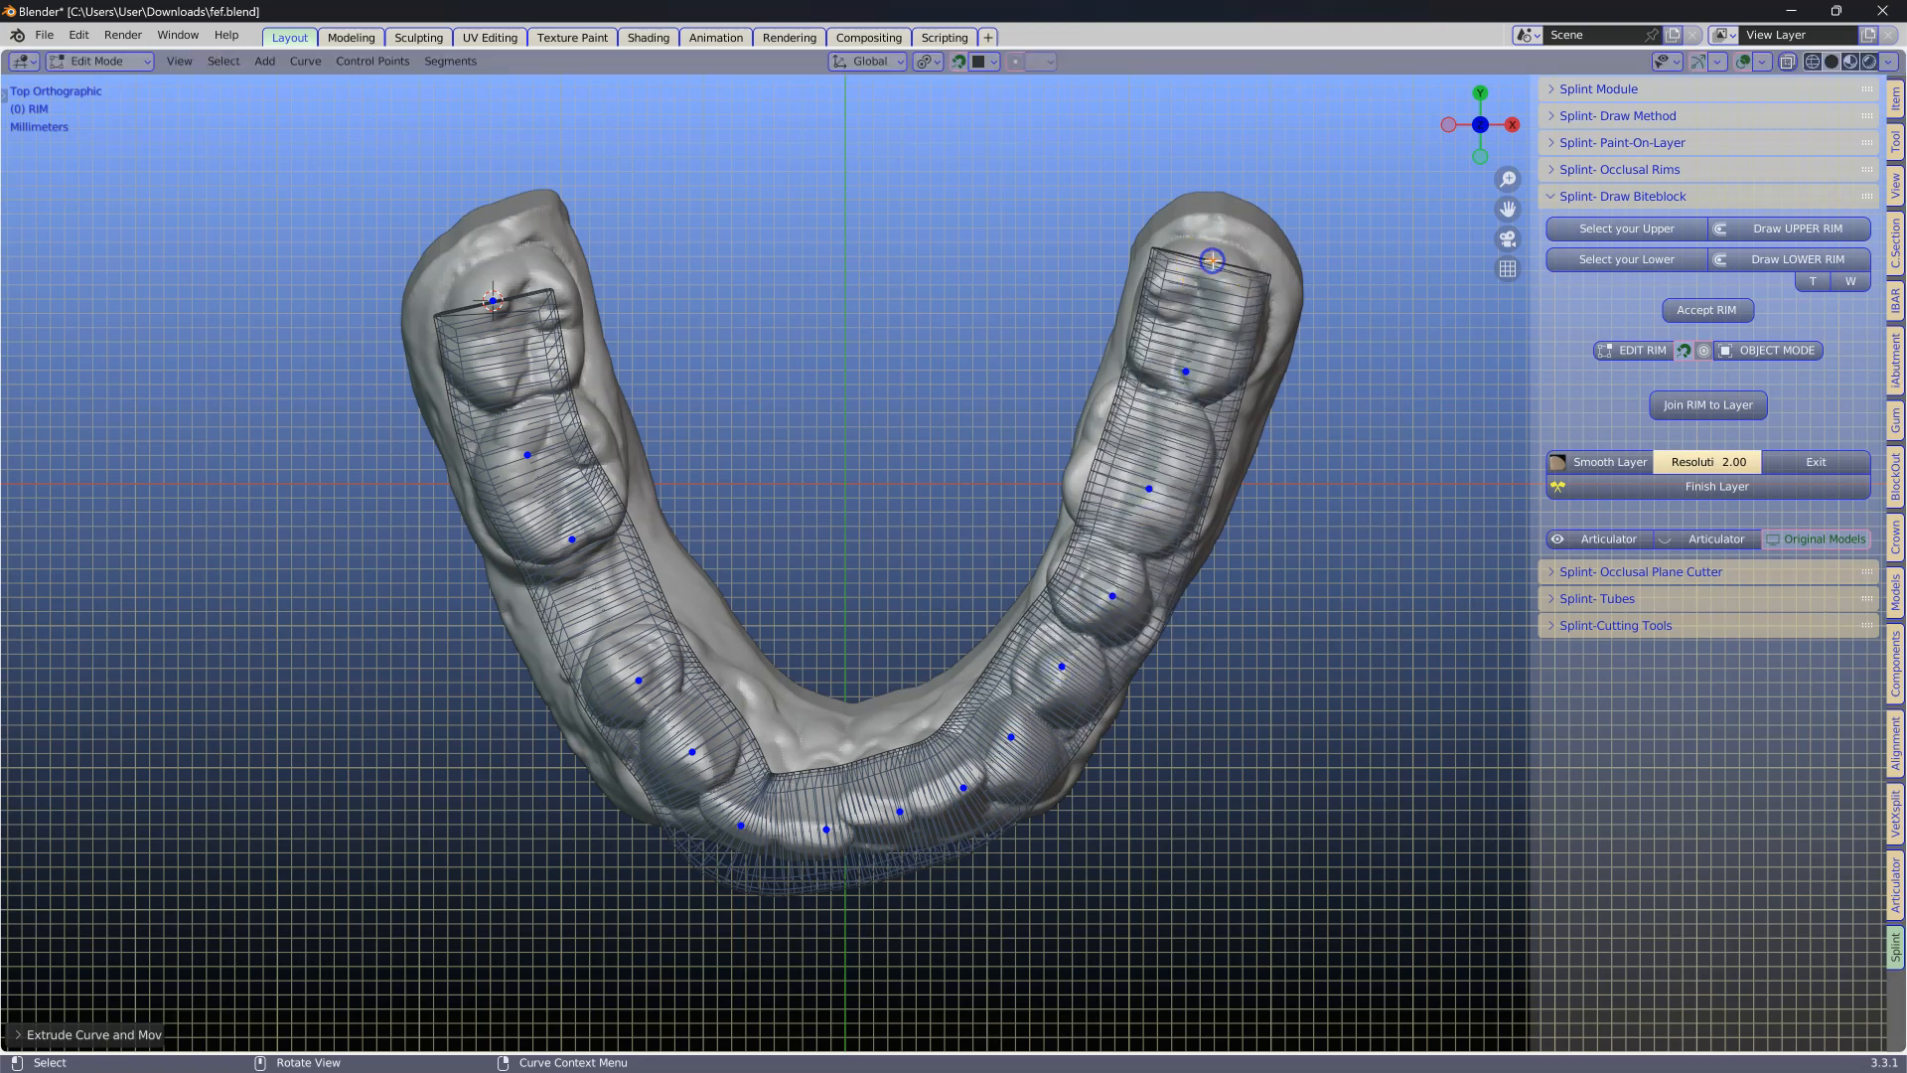
pyautogui.click(1720, 307)
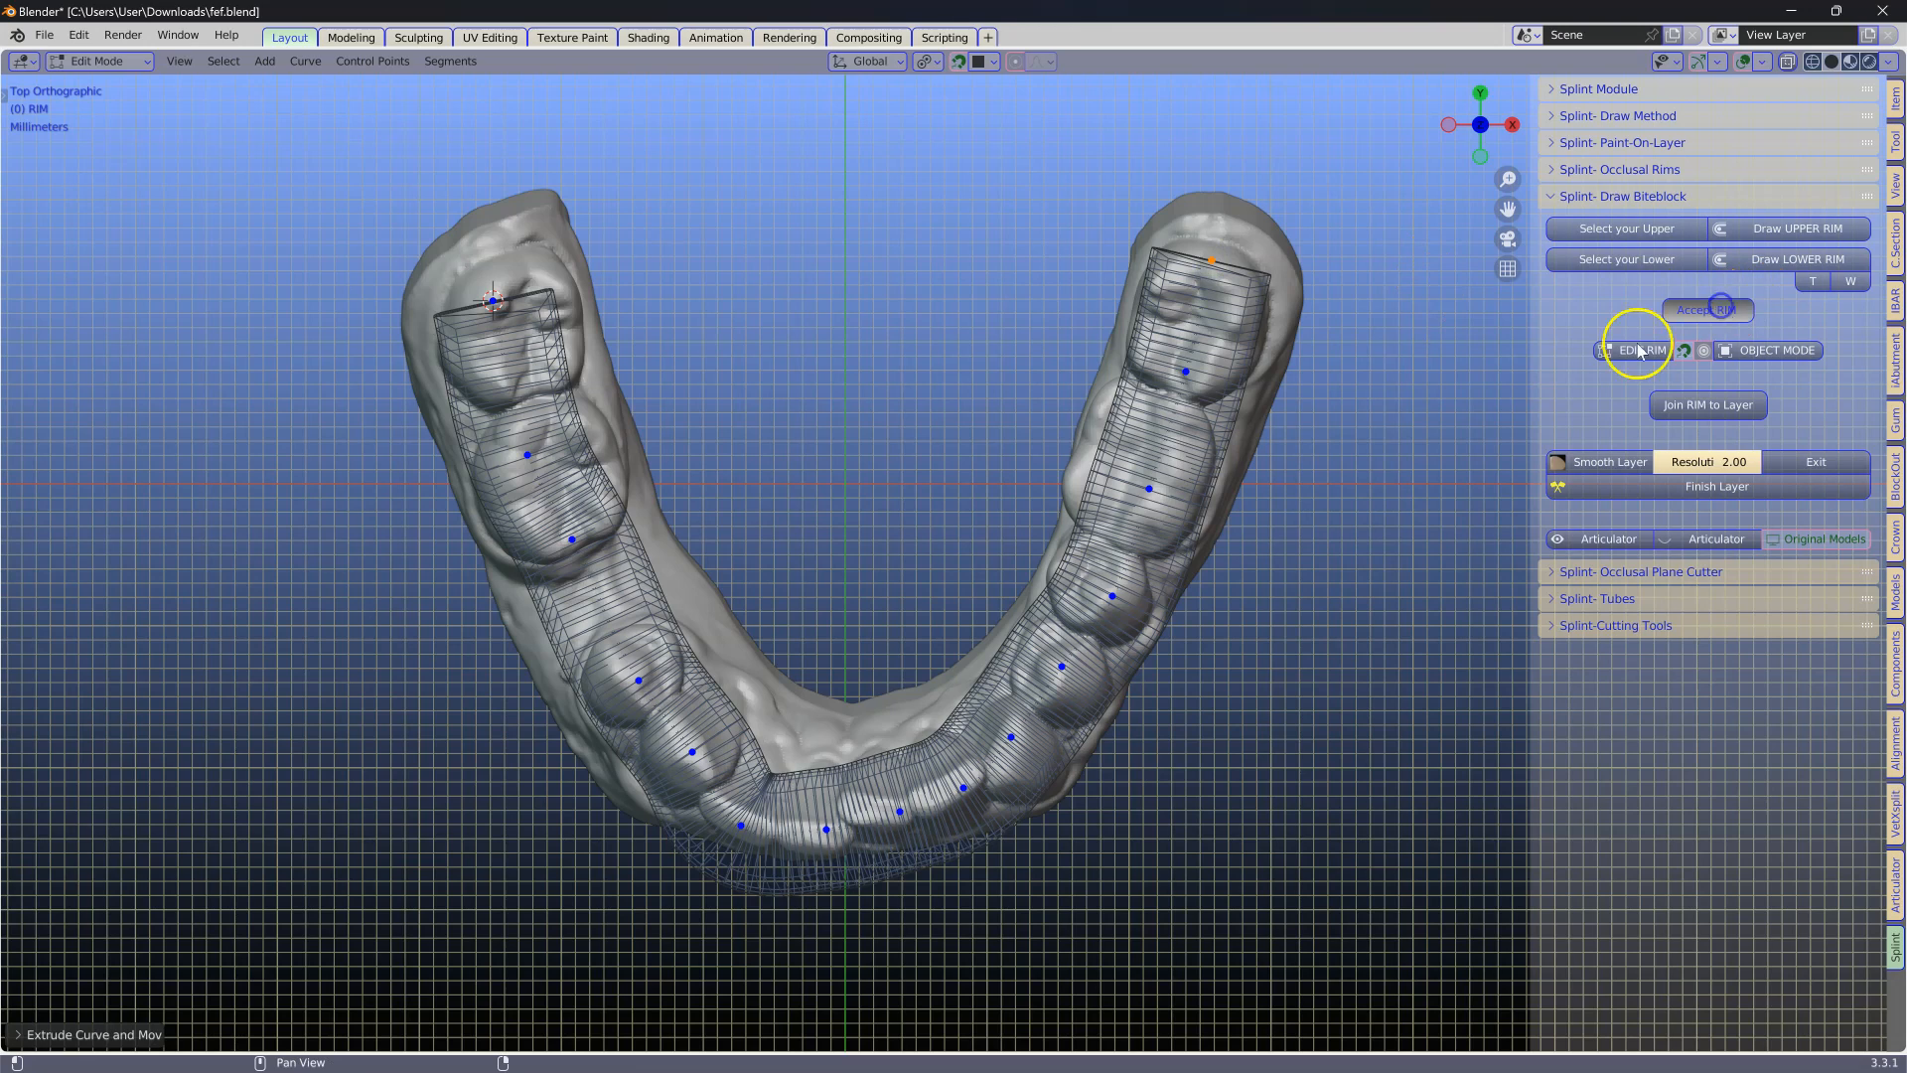
# Examine from the side, with see-through display, how the rim fits between the upper and lower green layers.
pyautogui.scroll(-3, 941, 576)
pyautogui.moveTo(931, 596); pyautogui.dragTo(1168, 365, button='middle')
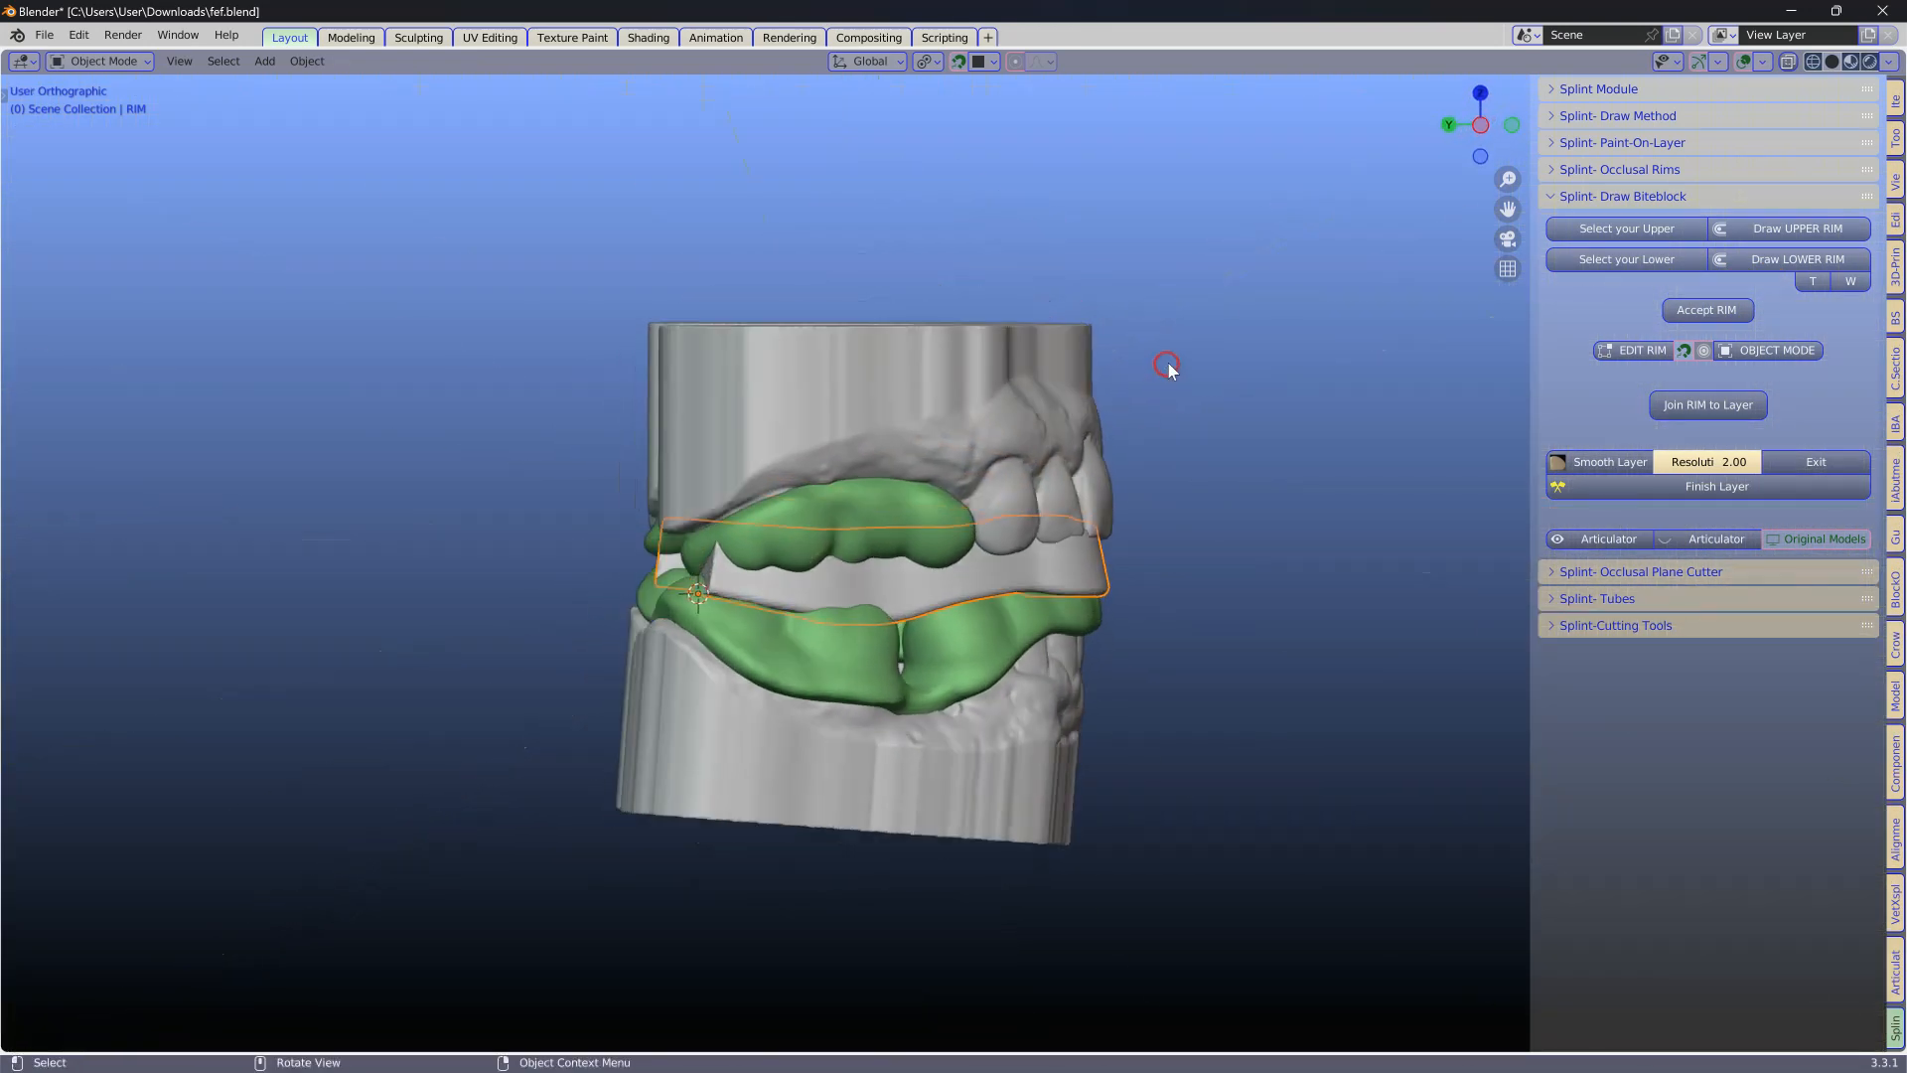
pyautogui.scroll(4, 841, 550)
pyautogui.moveTo(841, 550); pyautogui.dragTo(1025, 475, button='middle')
pyautogui.click(1787, 61)
pyautogui.scroll(3, 1021, 455)
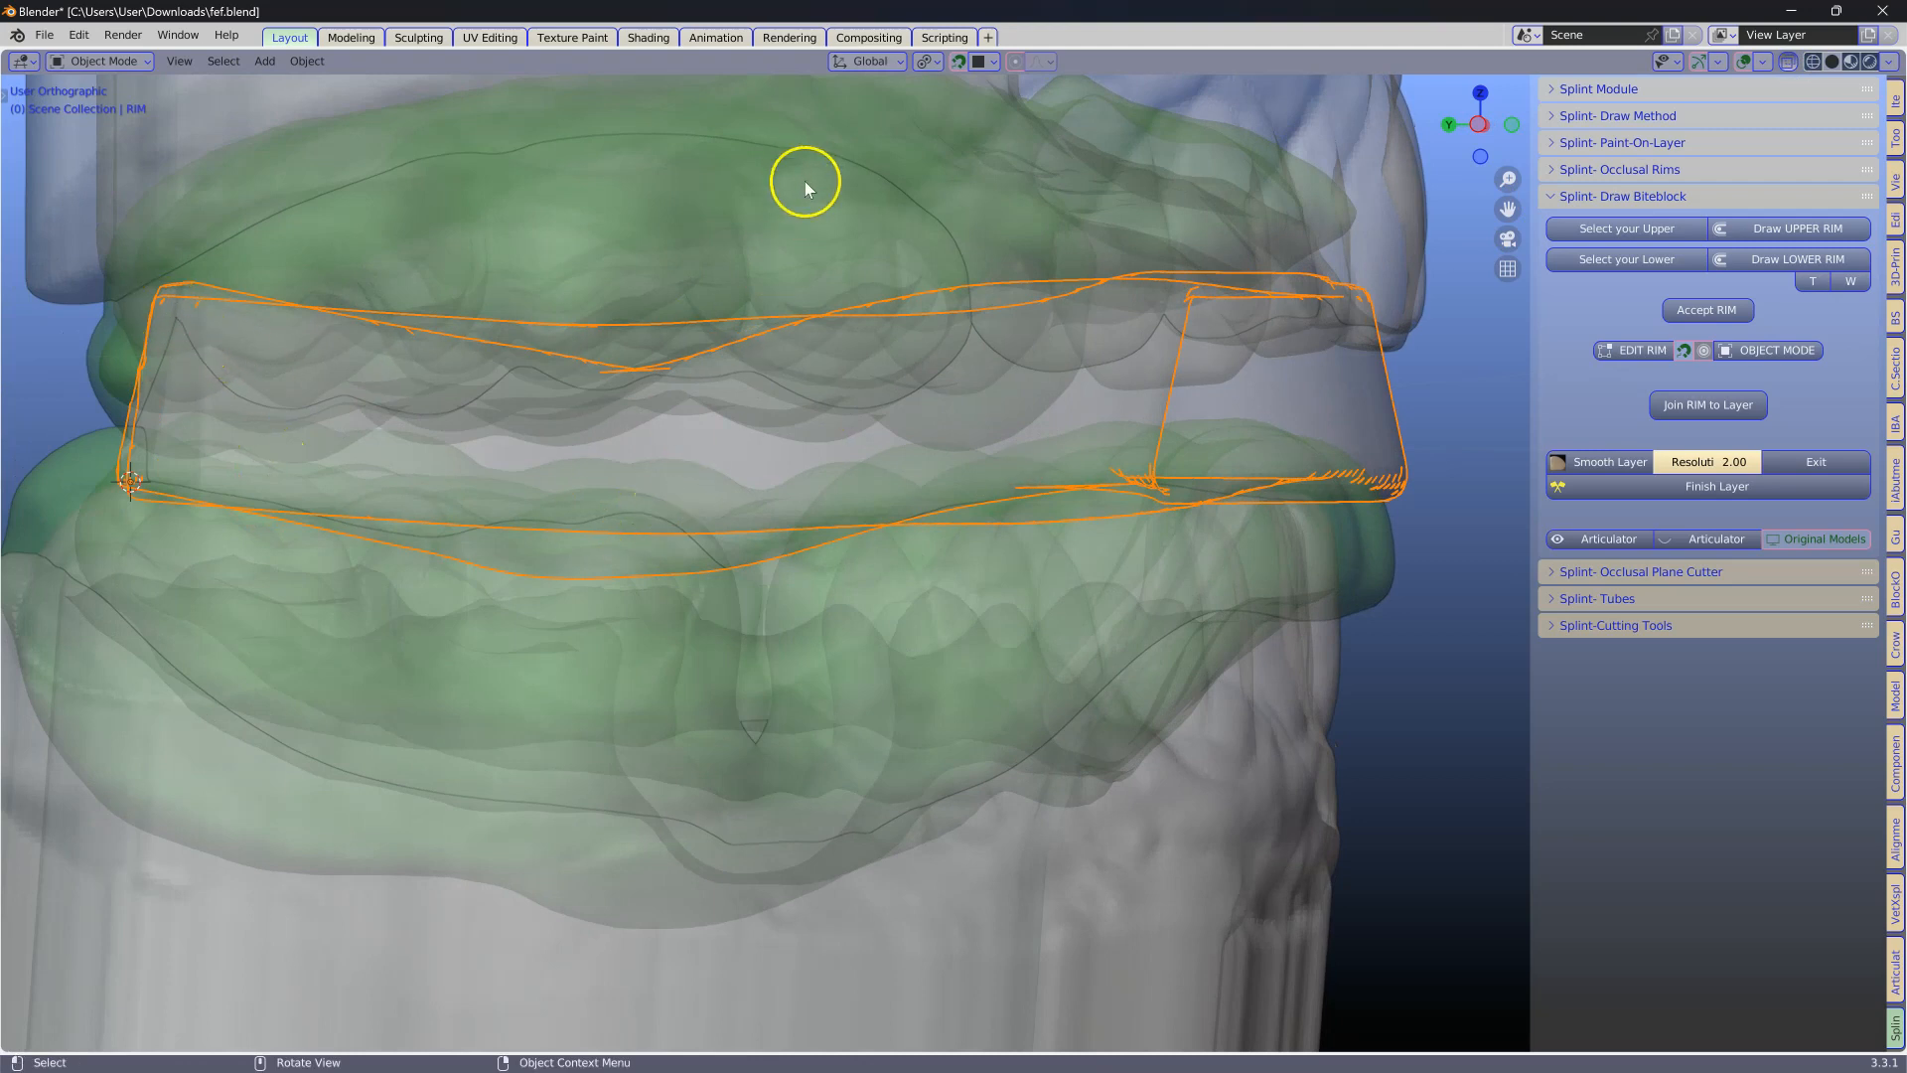
pyautogui.scroll(-3, 914, 264)
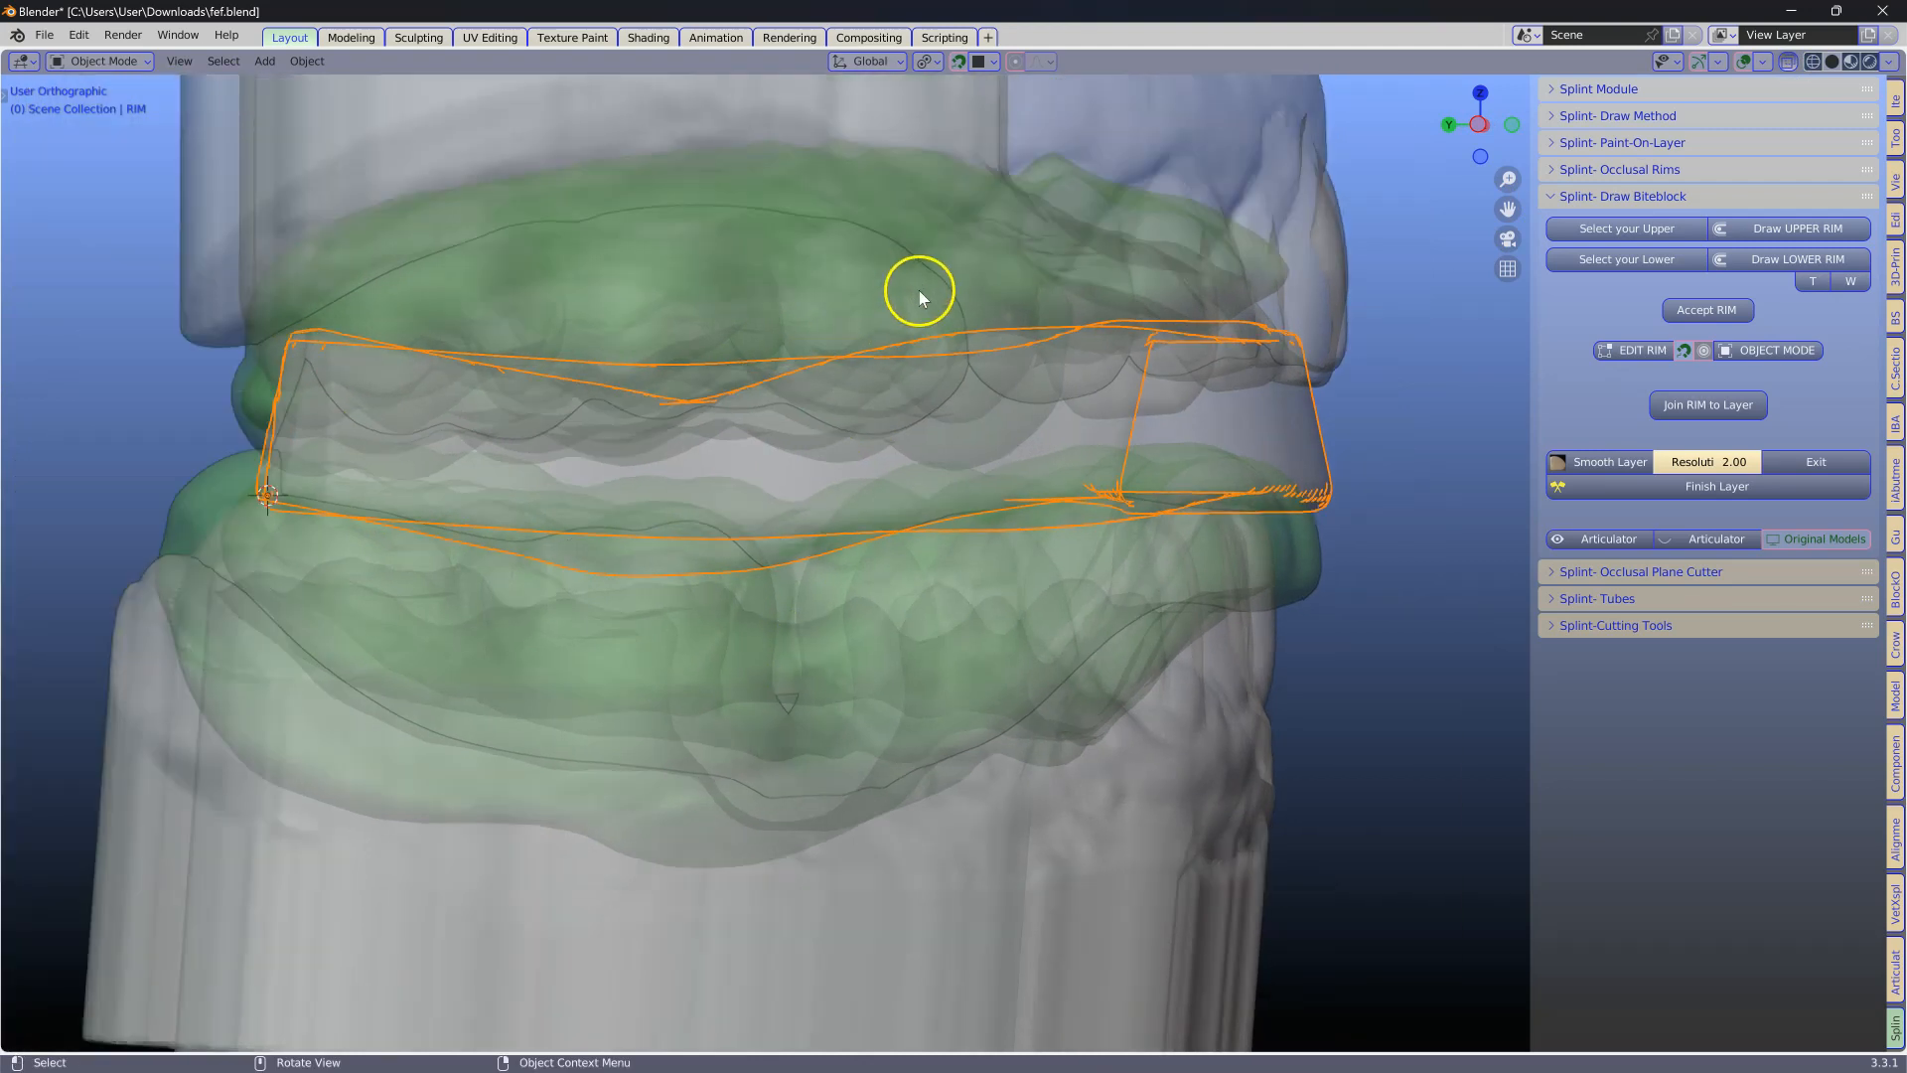
pyautogui.click(1788, 63)
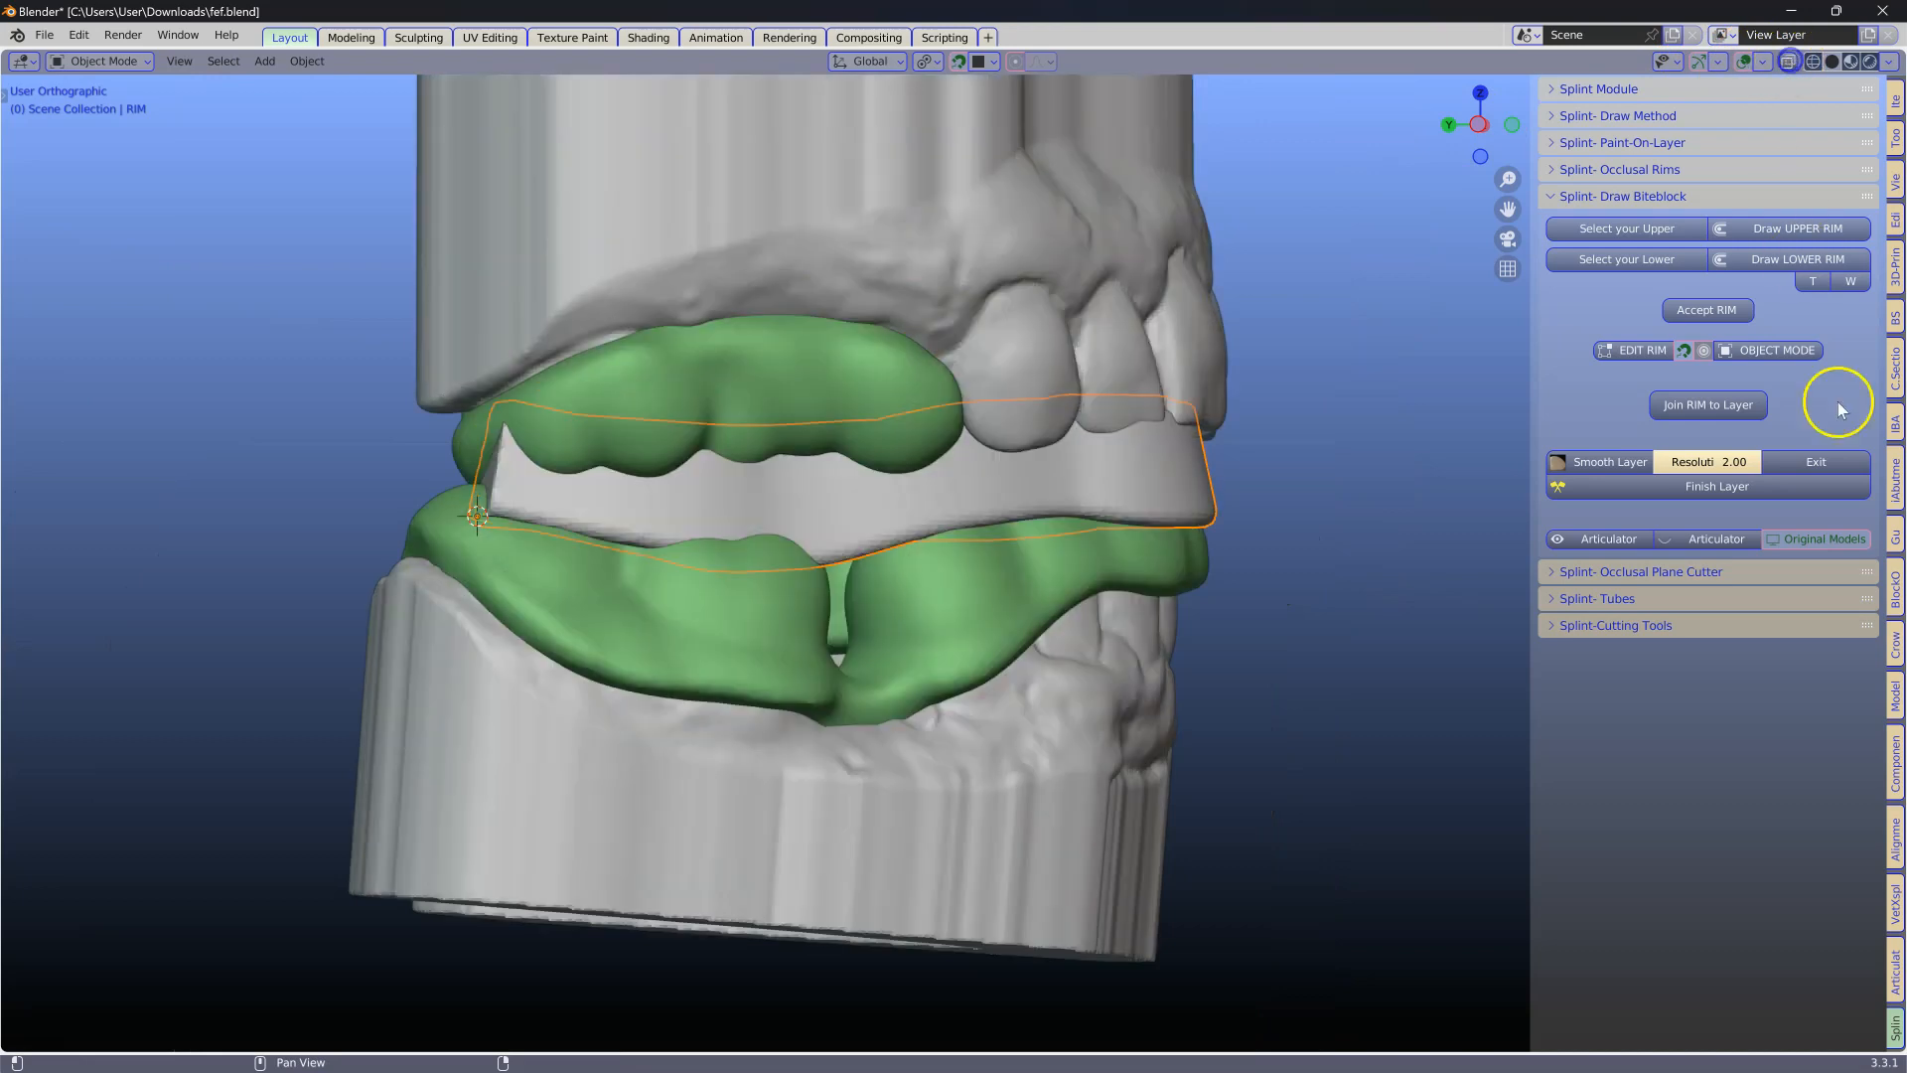
# Start a vertex cutter on the rim in the molar region and extrude its point straight down into a vertical cutting line.
pyautogui.click(1895, 701)
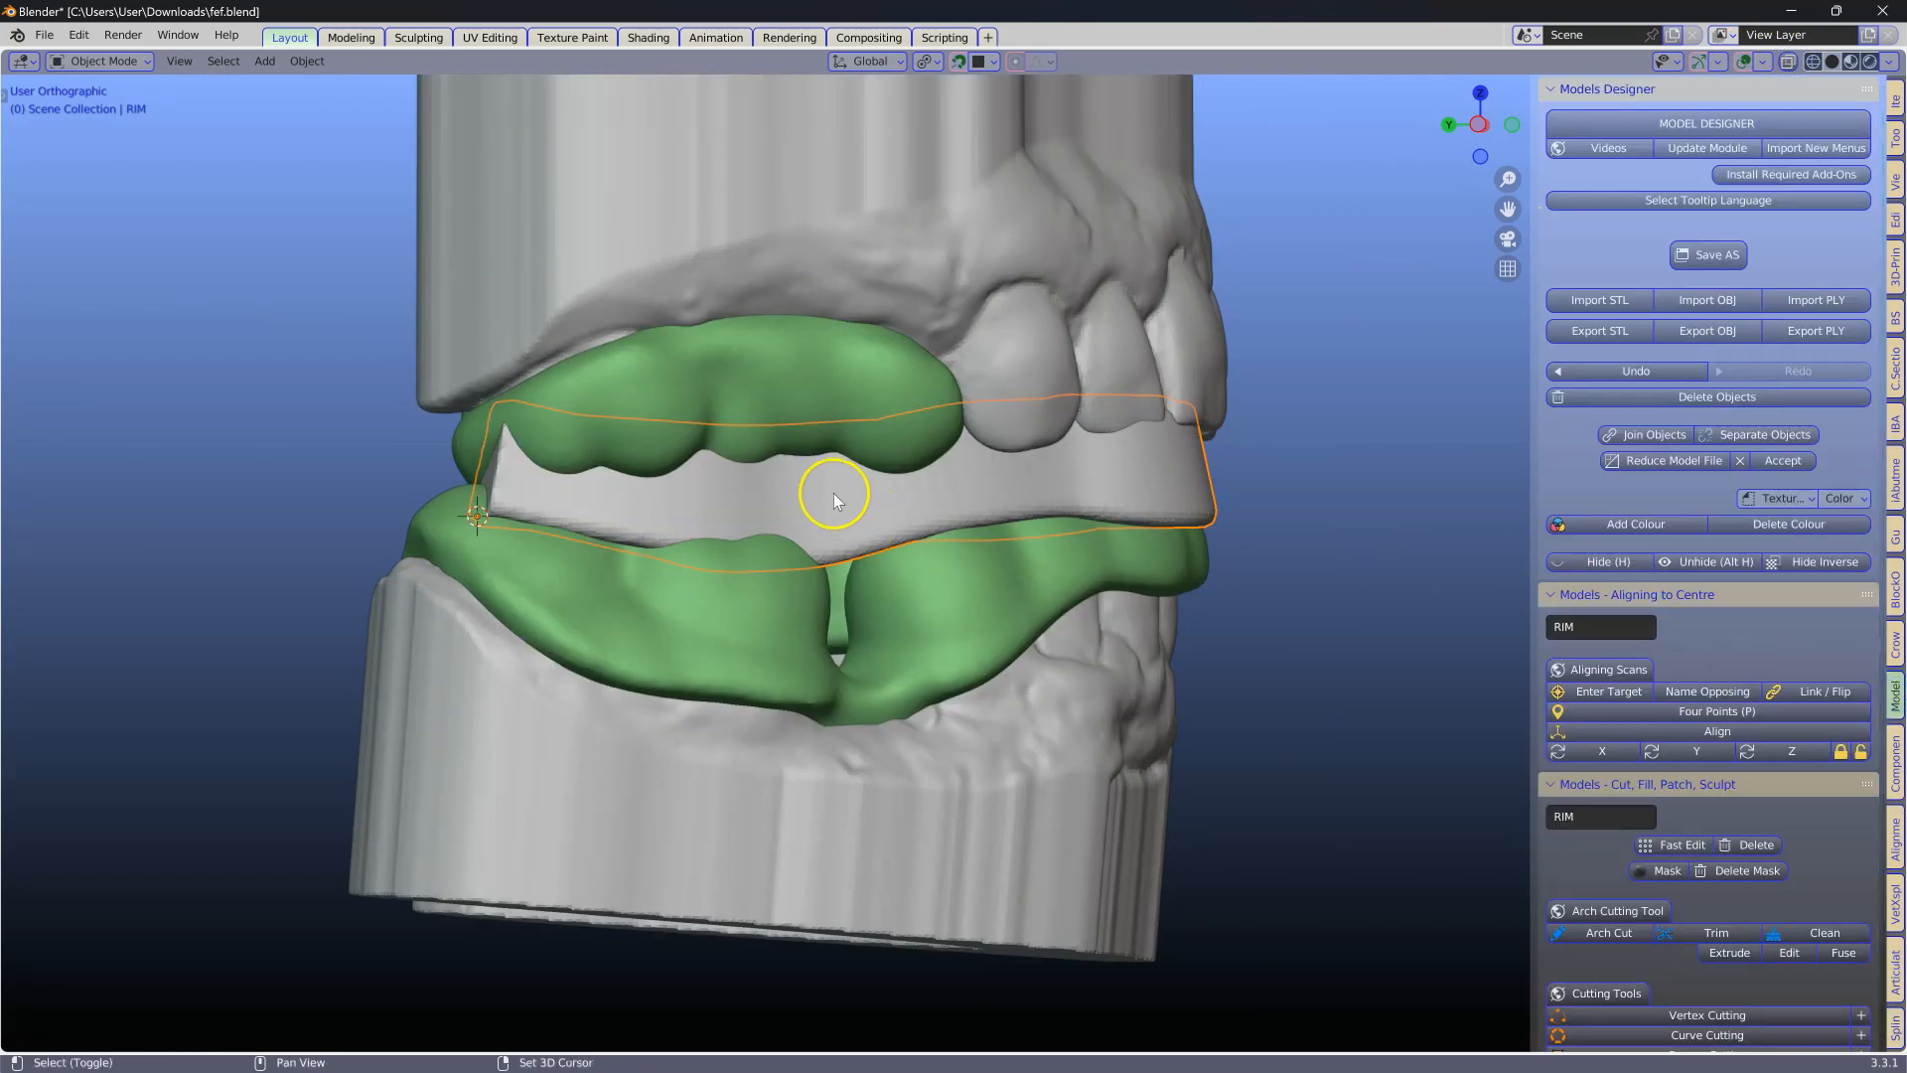
pyautogui.scroll(-8, 1738, 610)
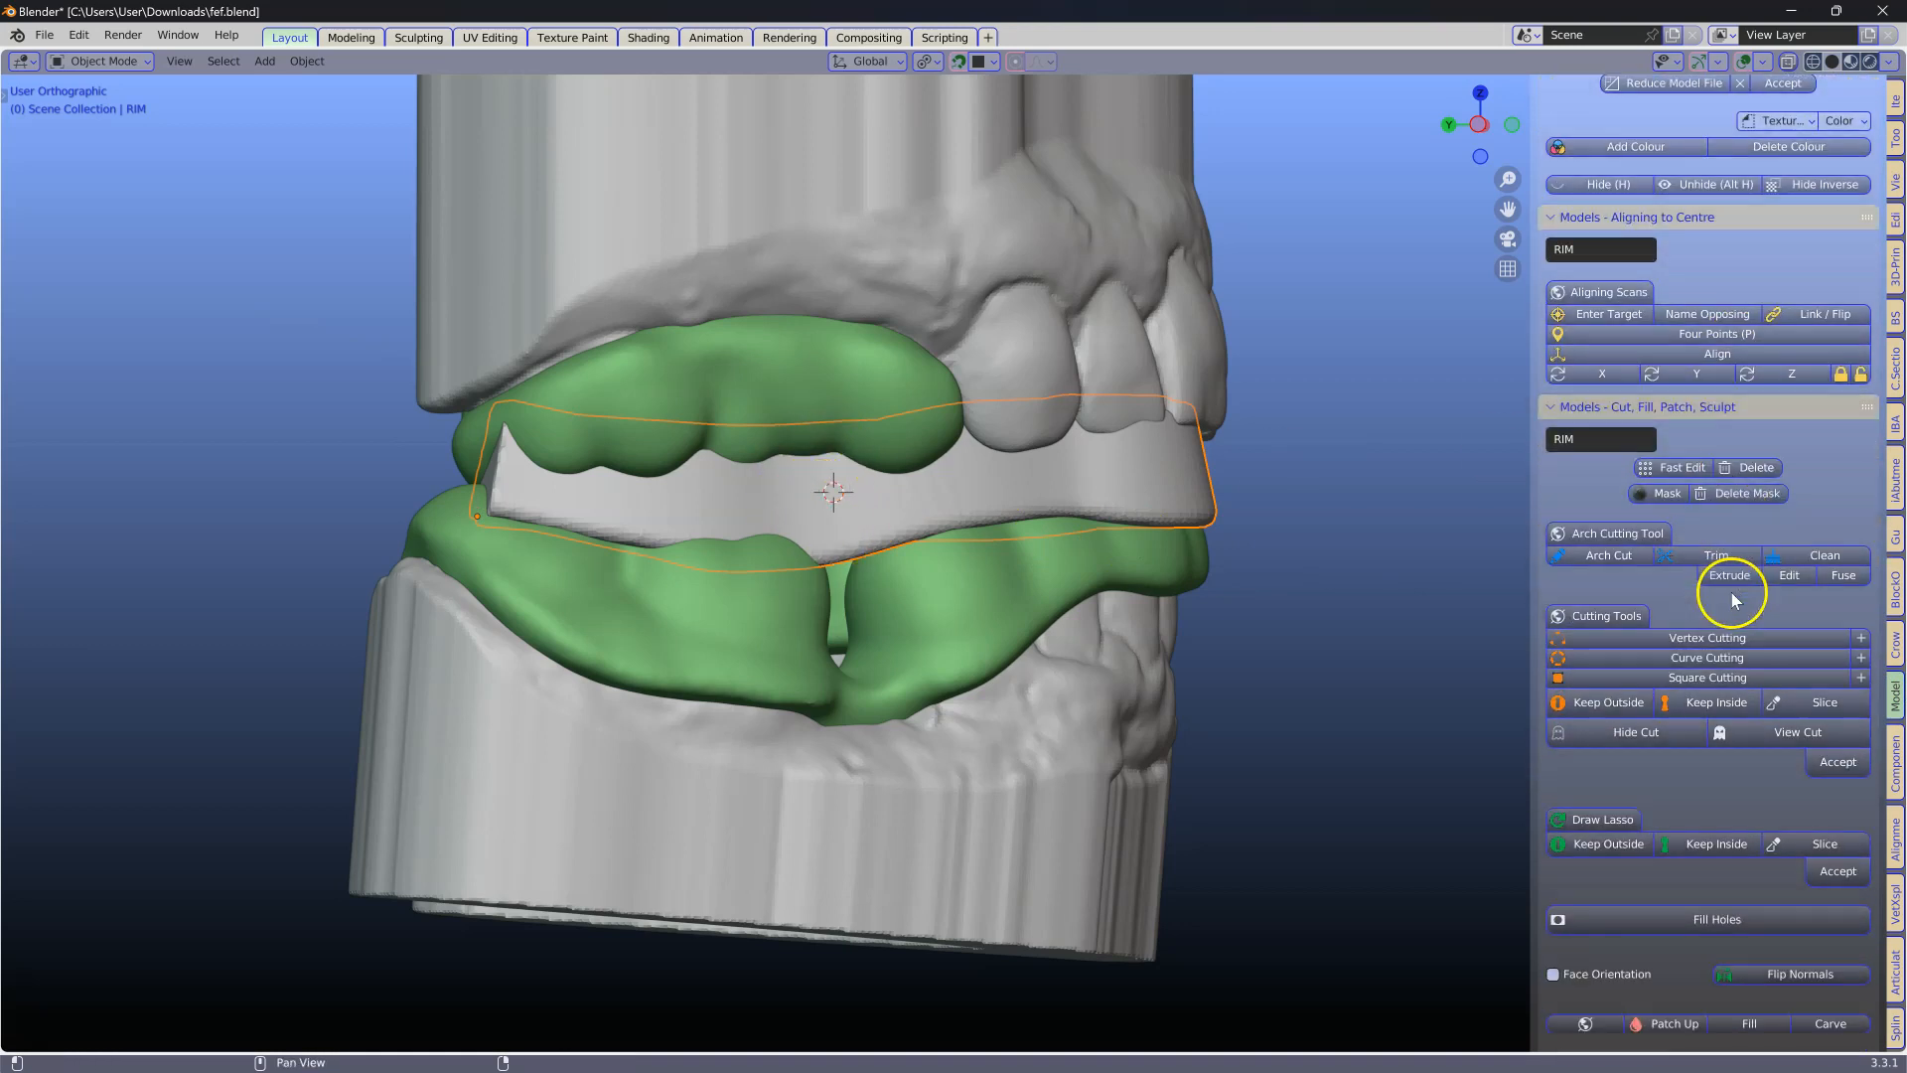
pyautogui.scroll(-1, 1732, 592)
pyautogui.click(1693, 618)
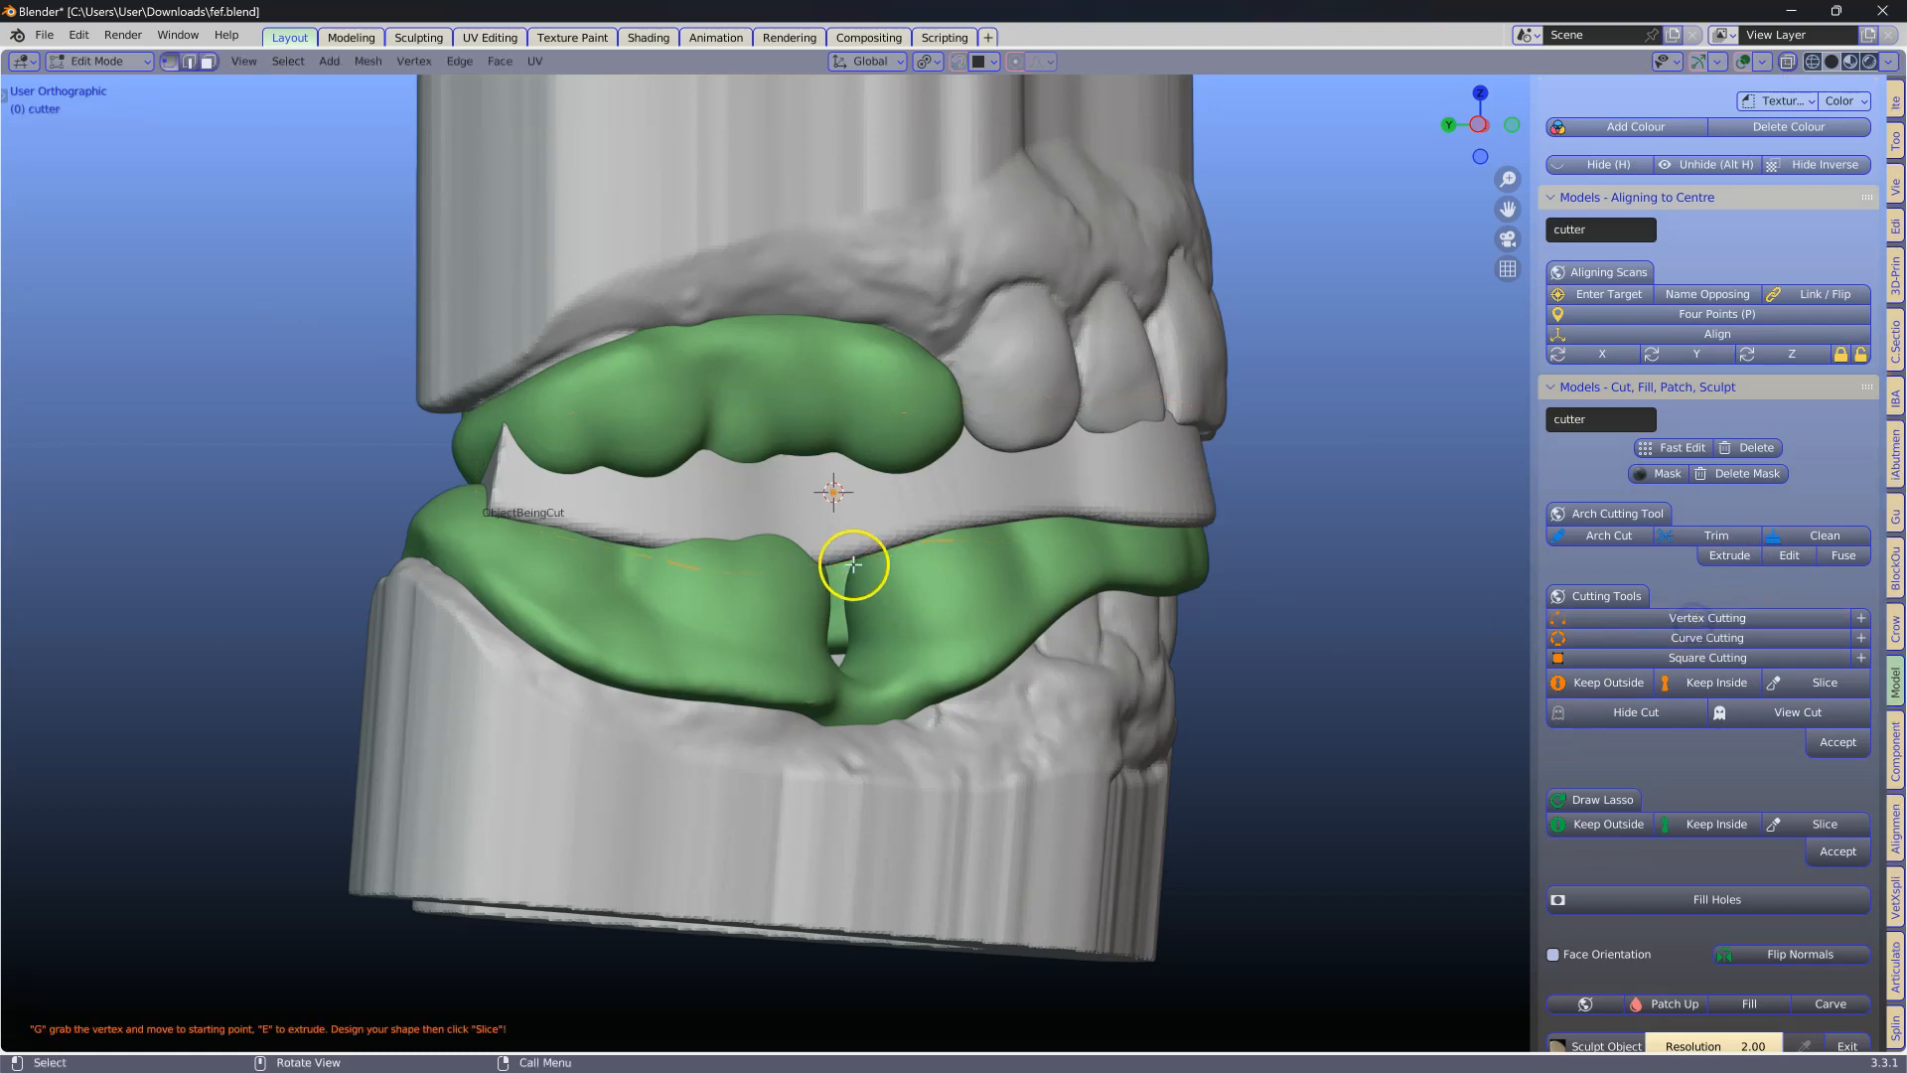
pyautogui.press('g')
pyautogui.press('z')
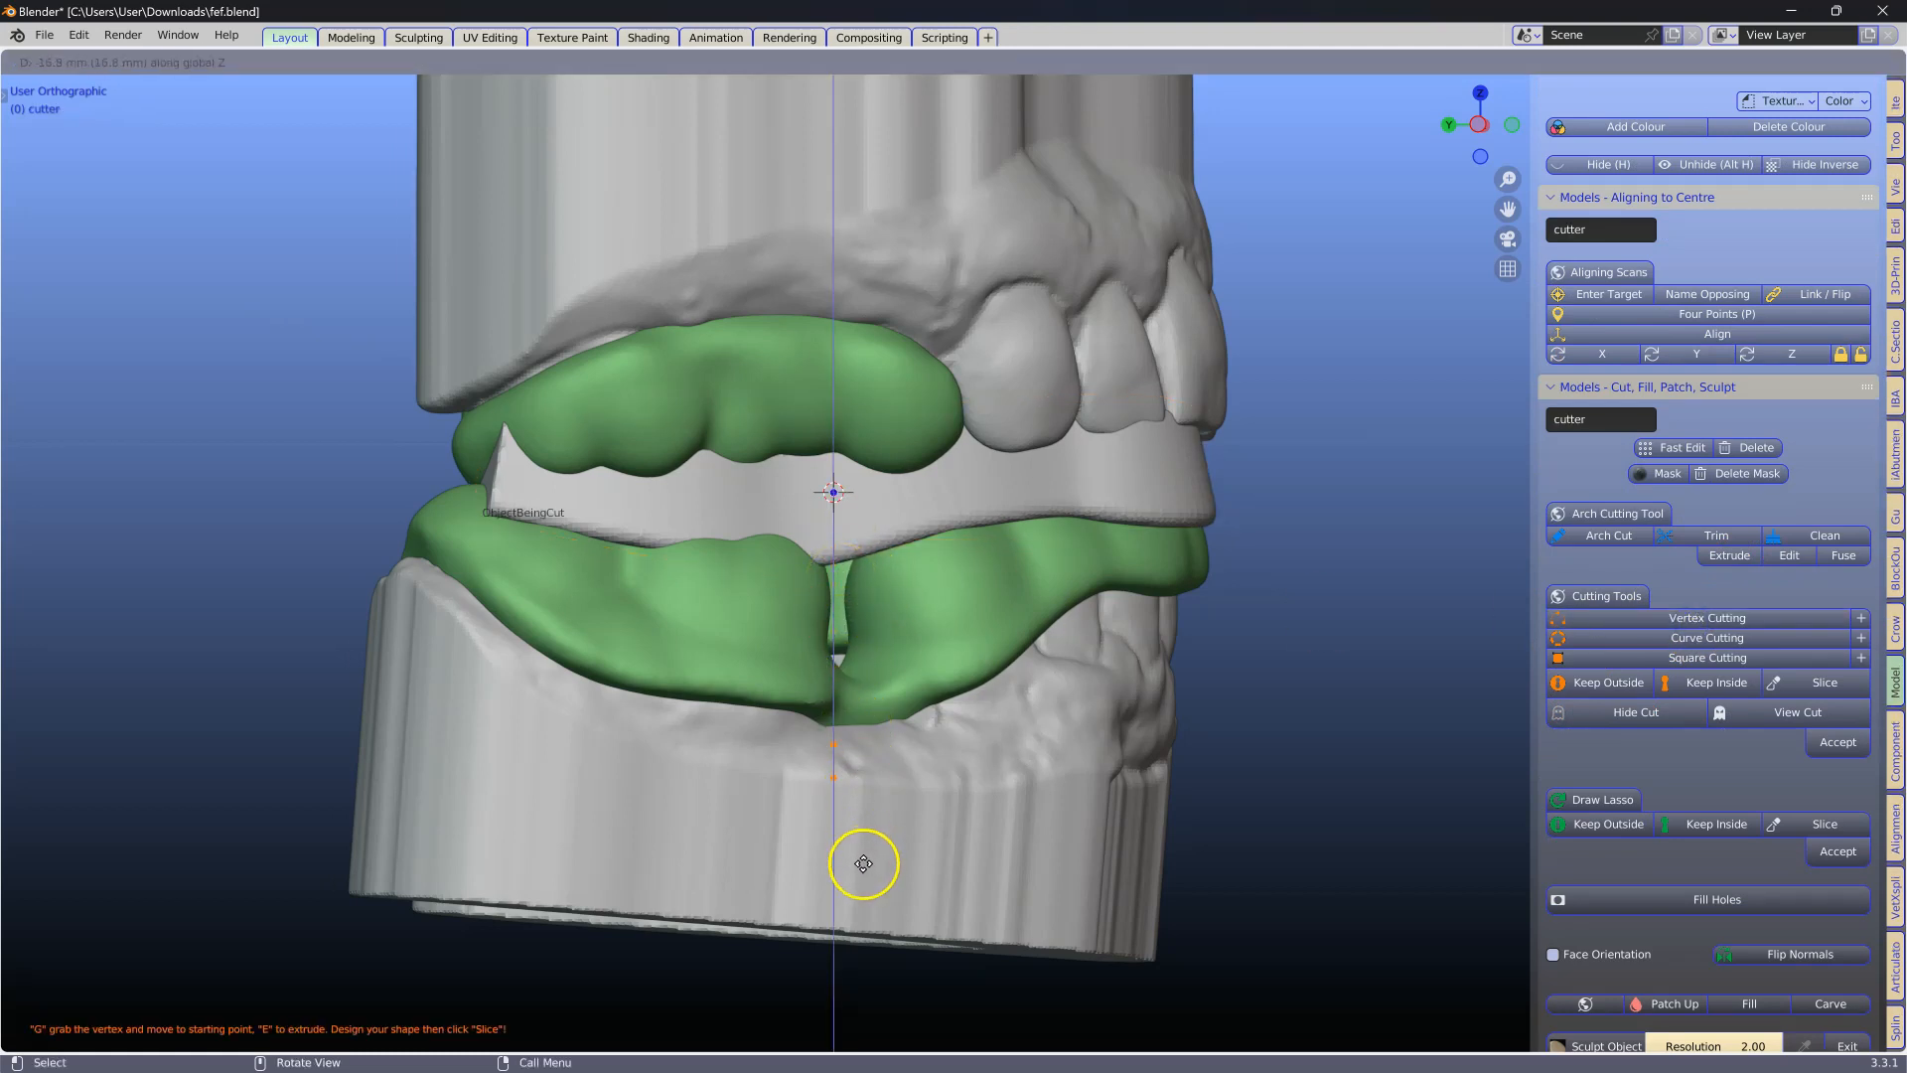
pyautogui.click(863, 864)
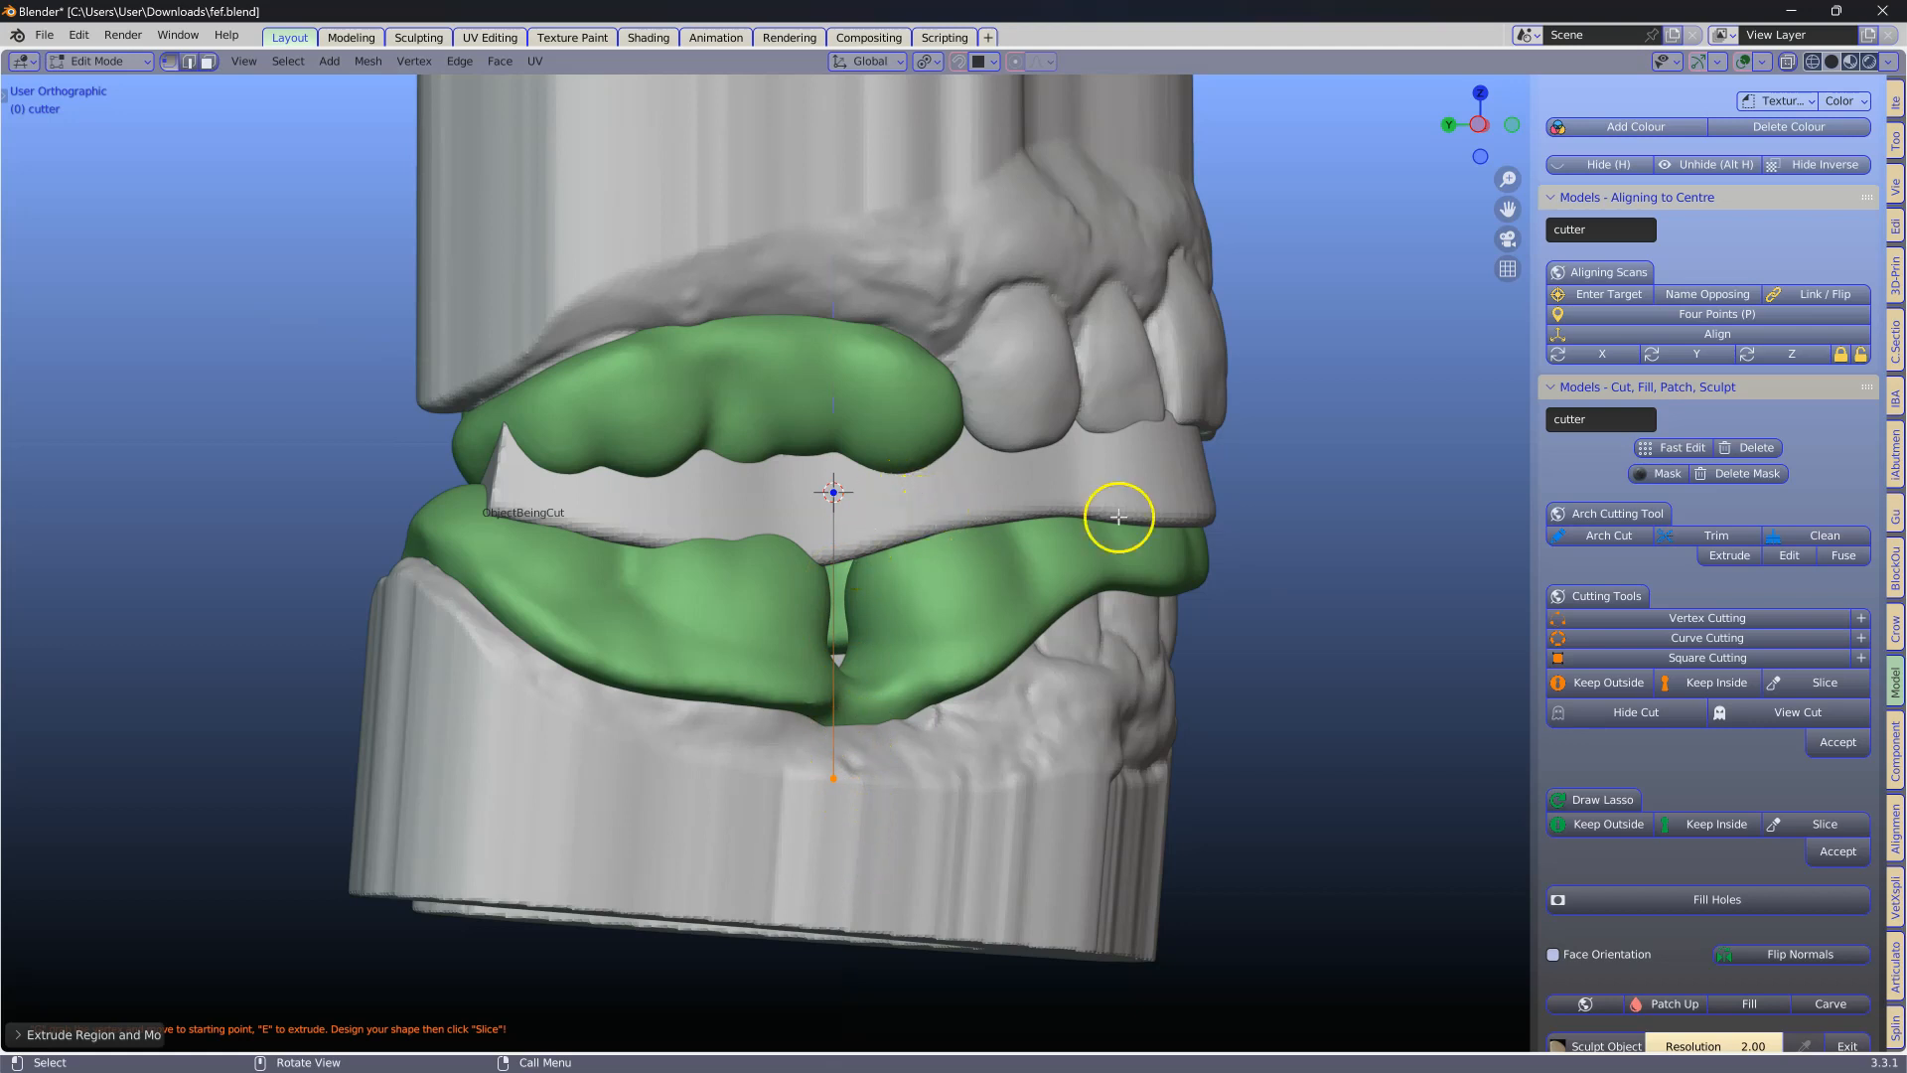
# Tilt the whole cutting line slightly and move it up so it crosses the rim above the gap in the lower green layer.
pyautogui.press('a')
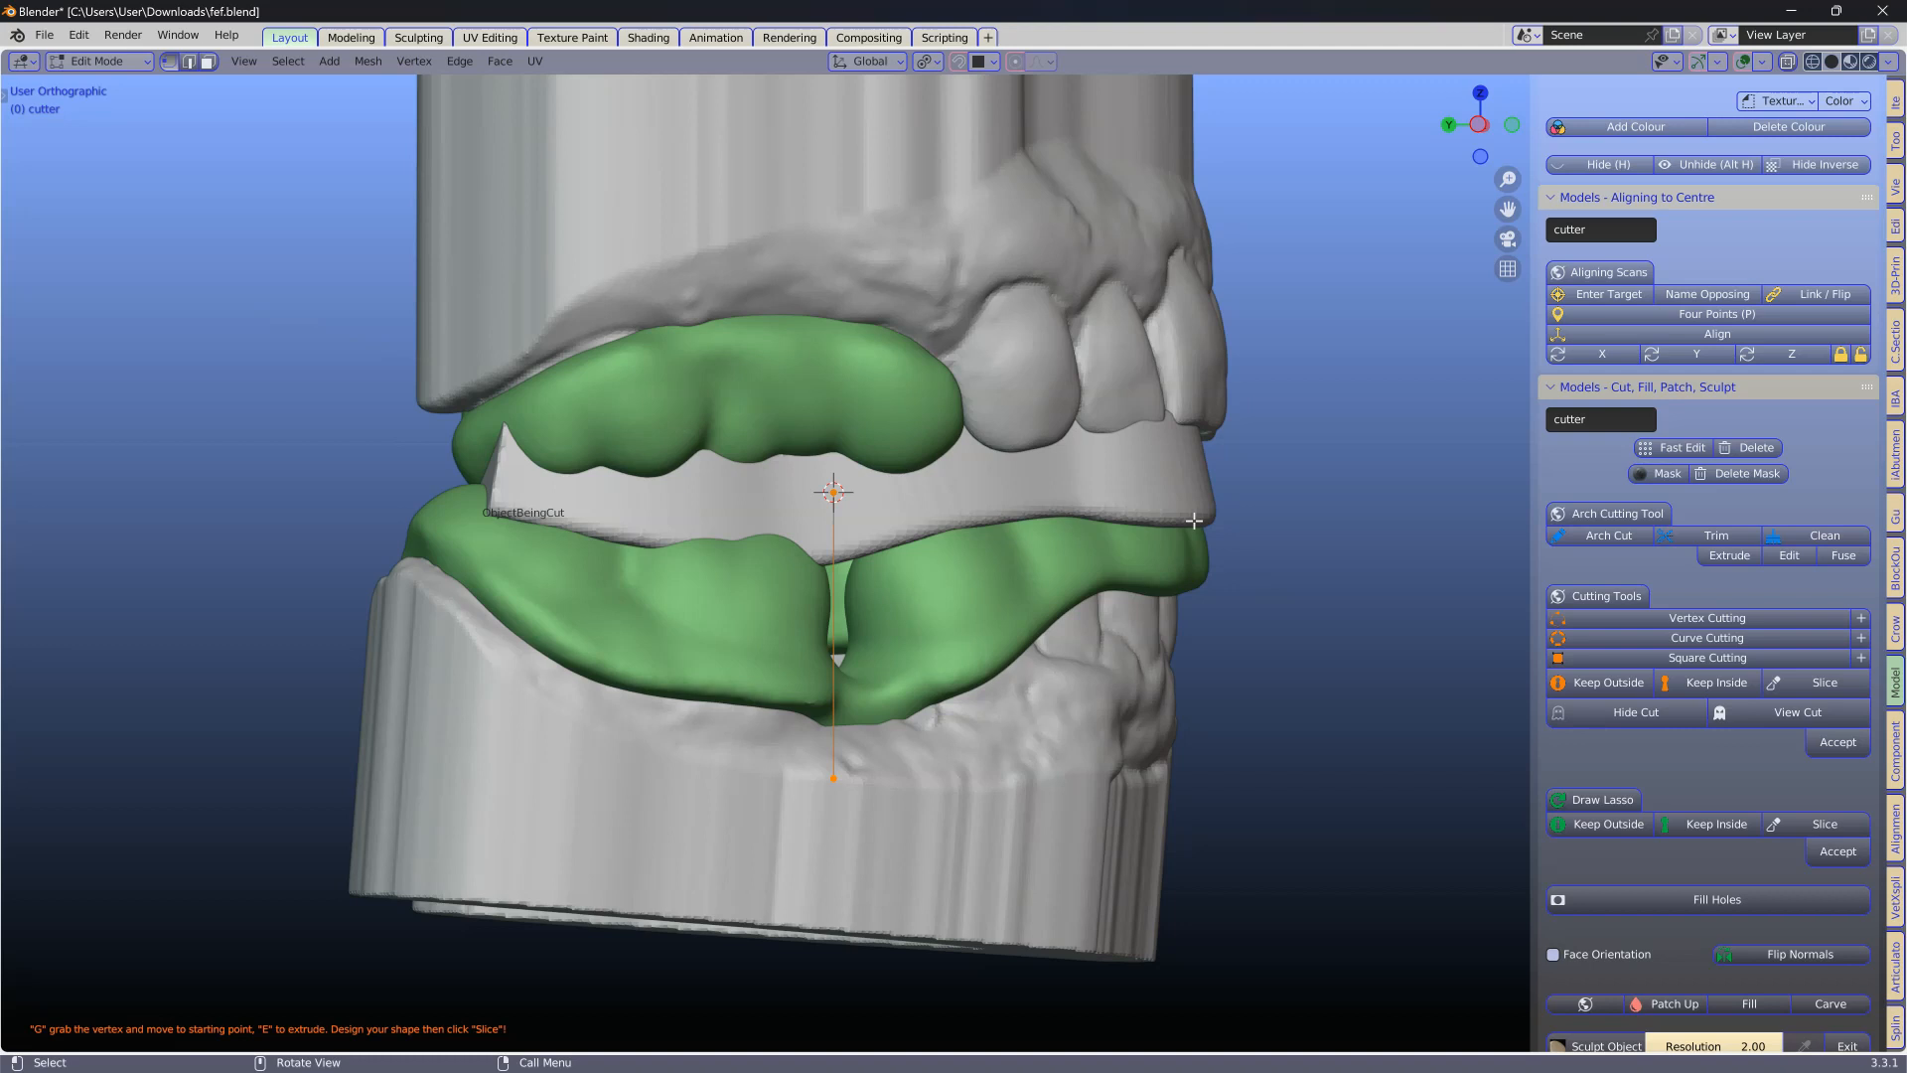
pyautogui.press('r')
pyautogui.press('Return')
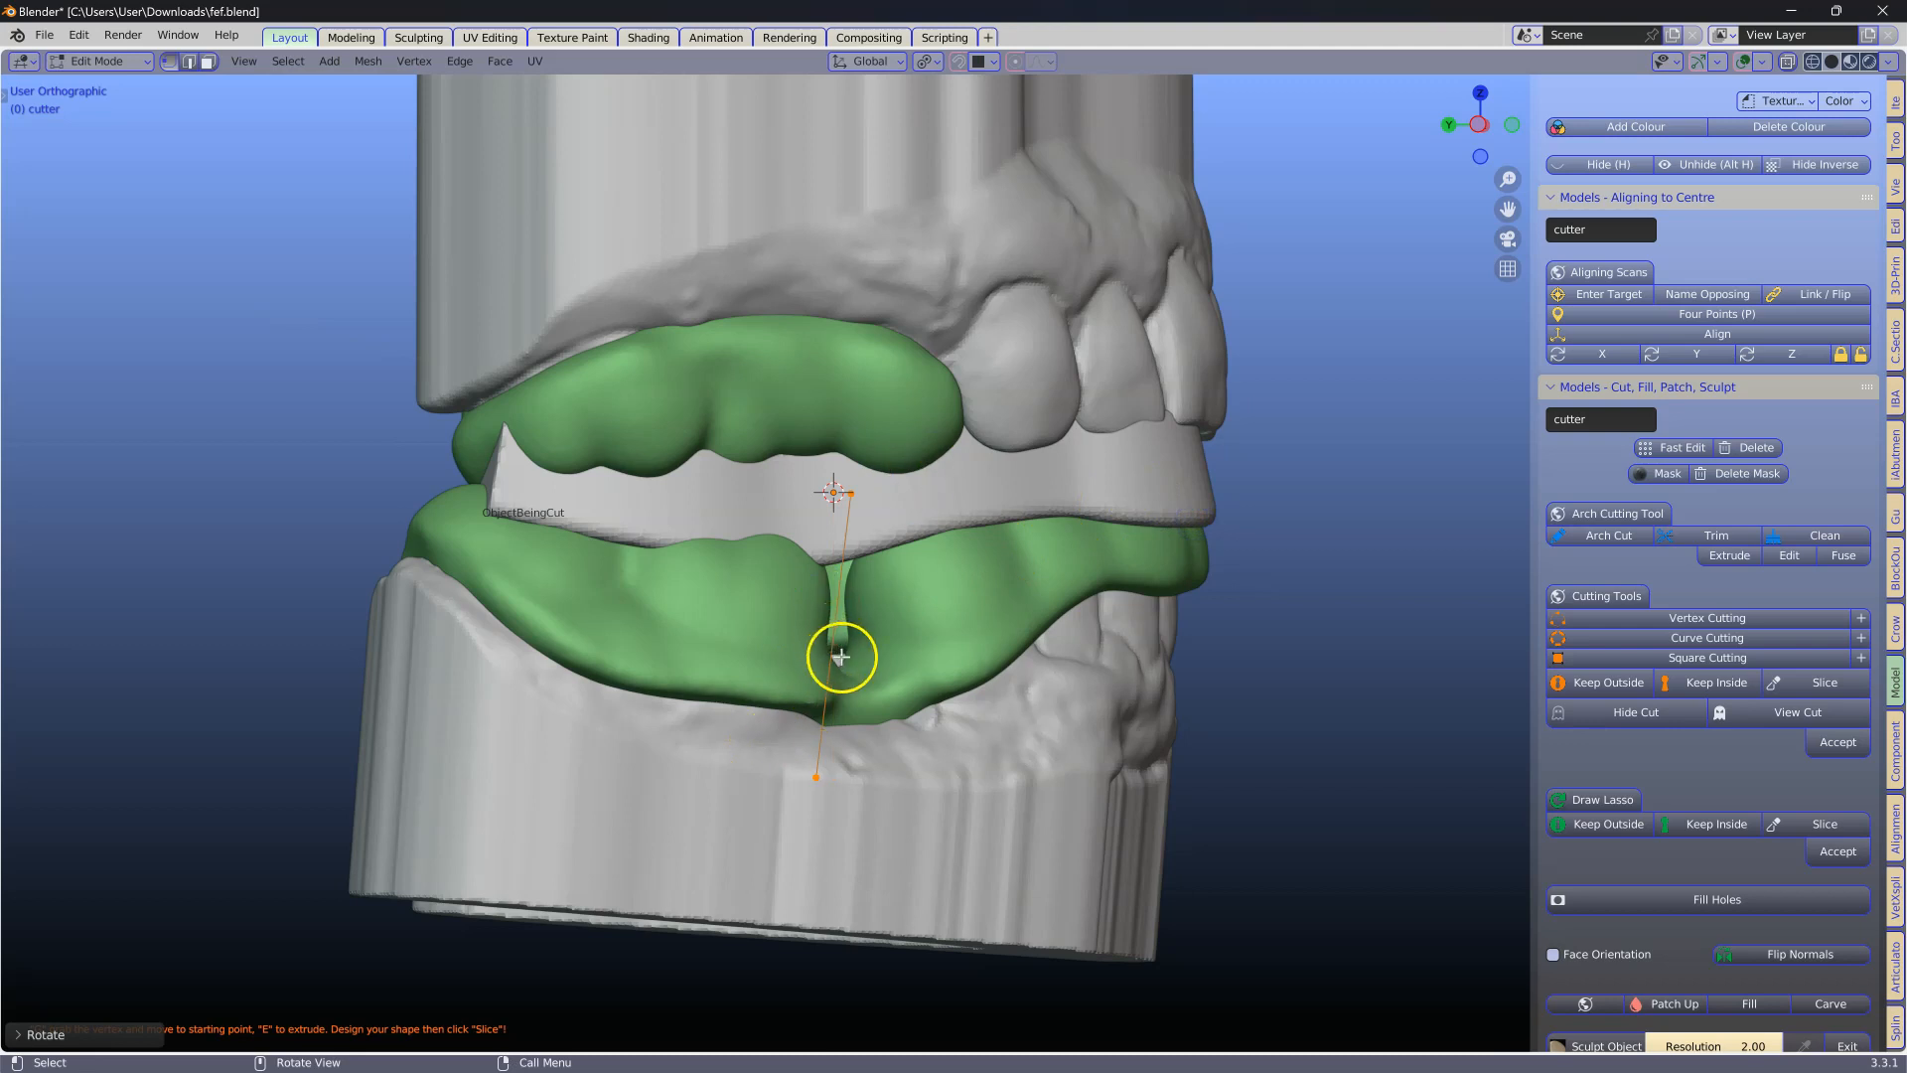
pyautogui.keyDown('shift'); pyautogui.moveTo(838, 647); pyautogui.dragTo(845, 619, button='middle'); pyautogui.keyUp('shift')
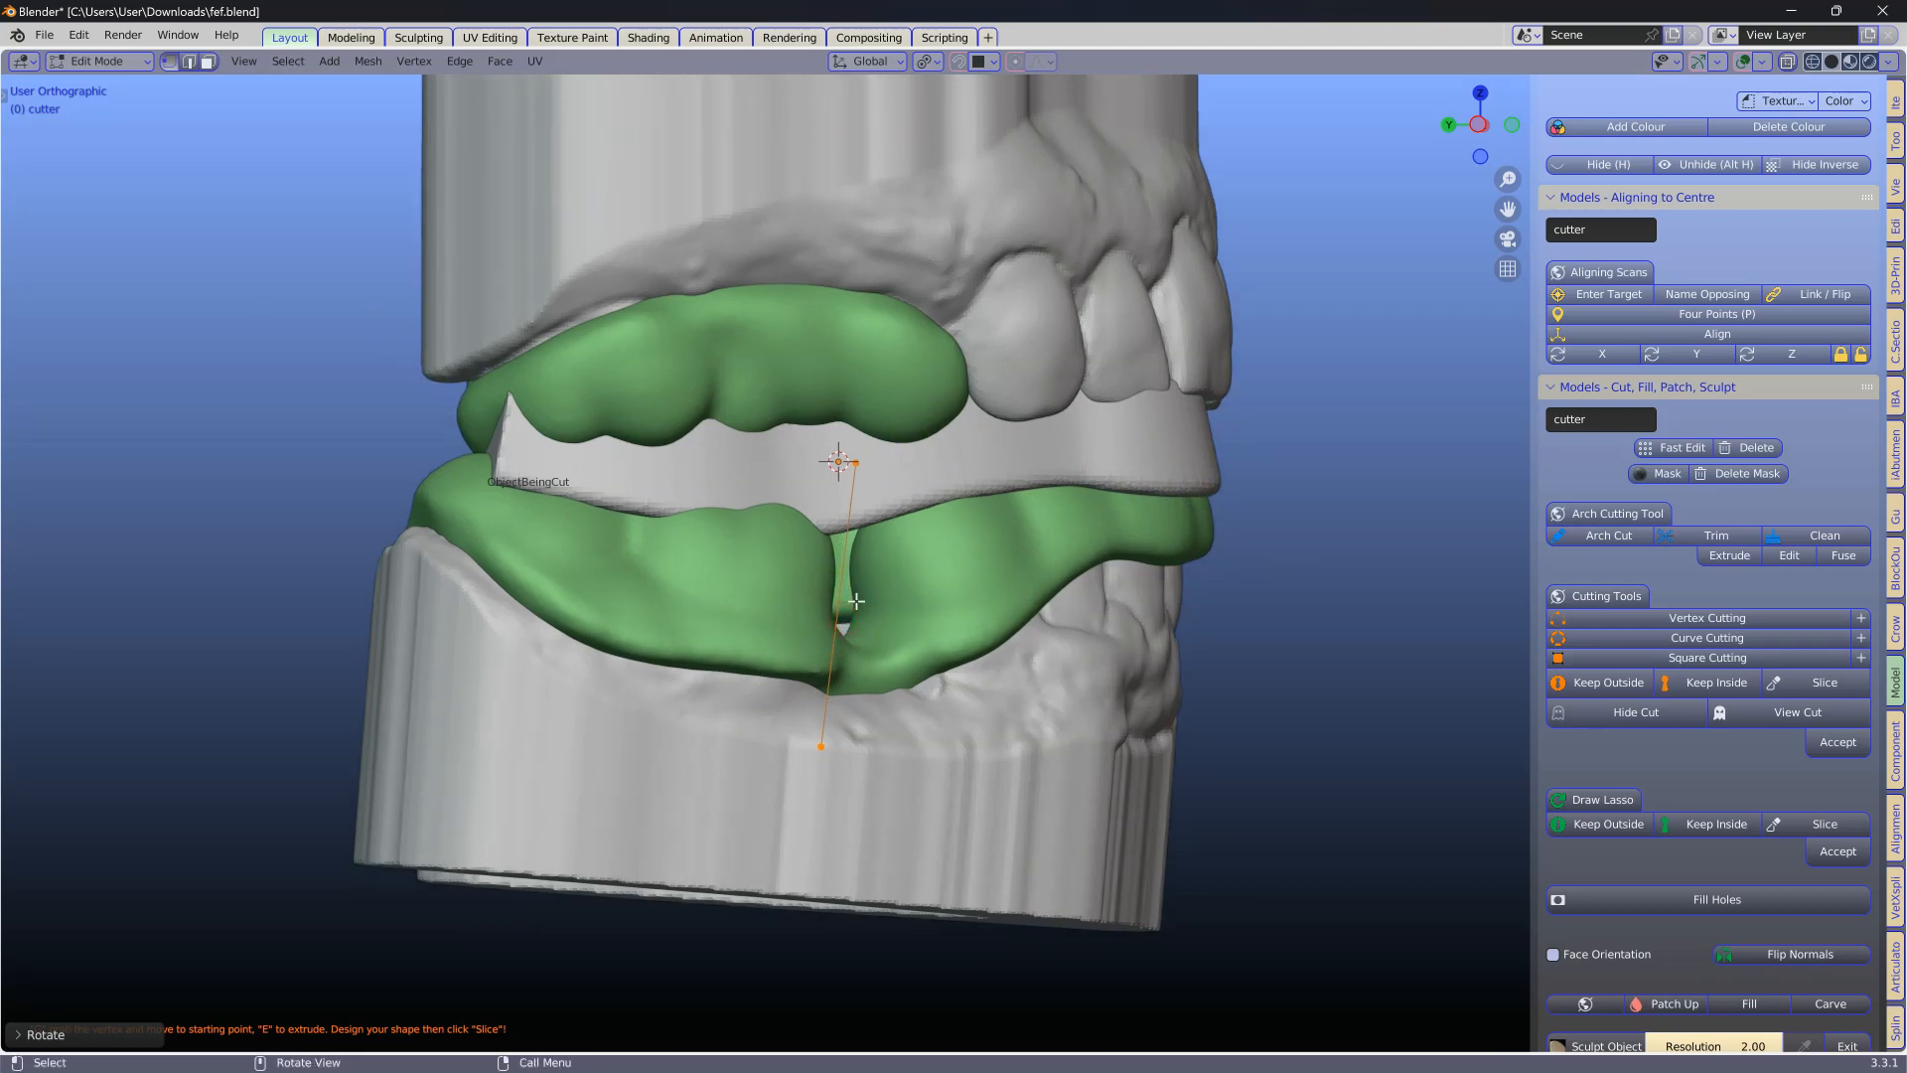
pyautogui.press('g')
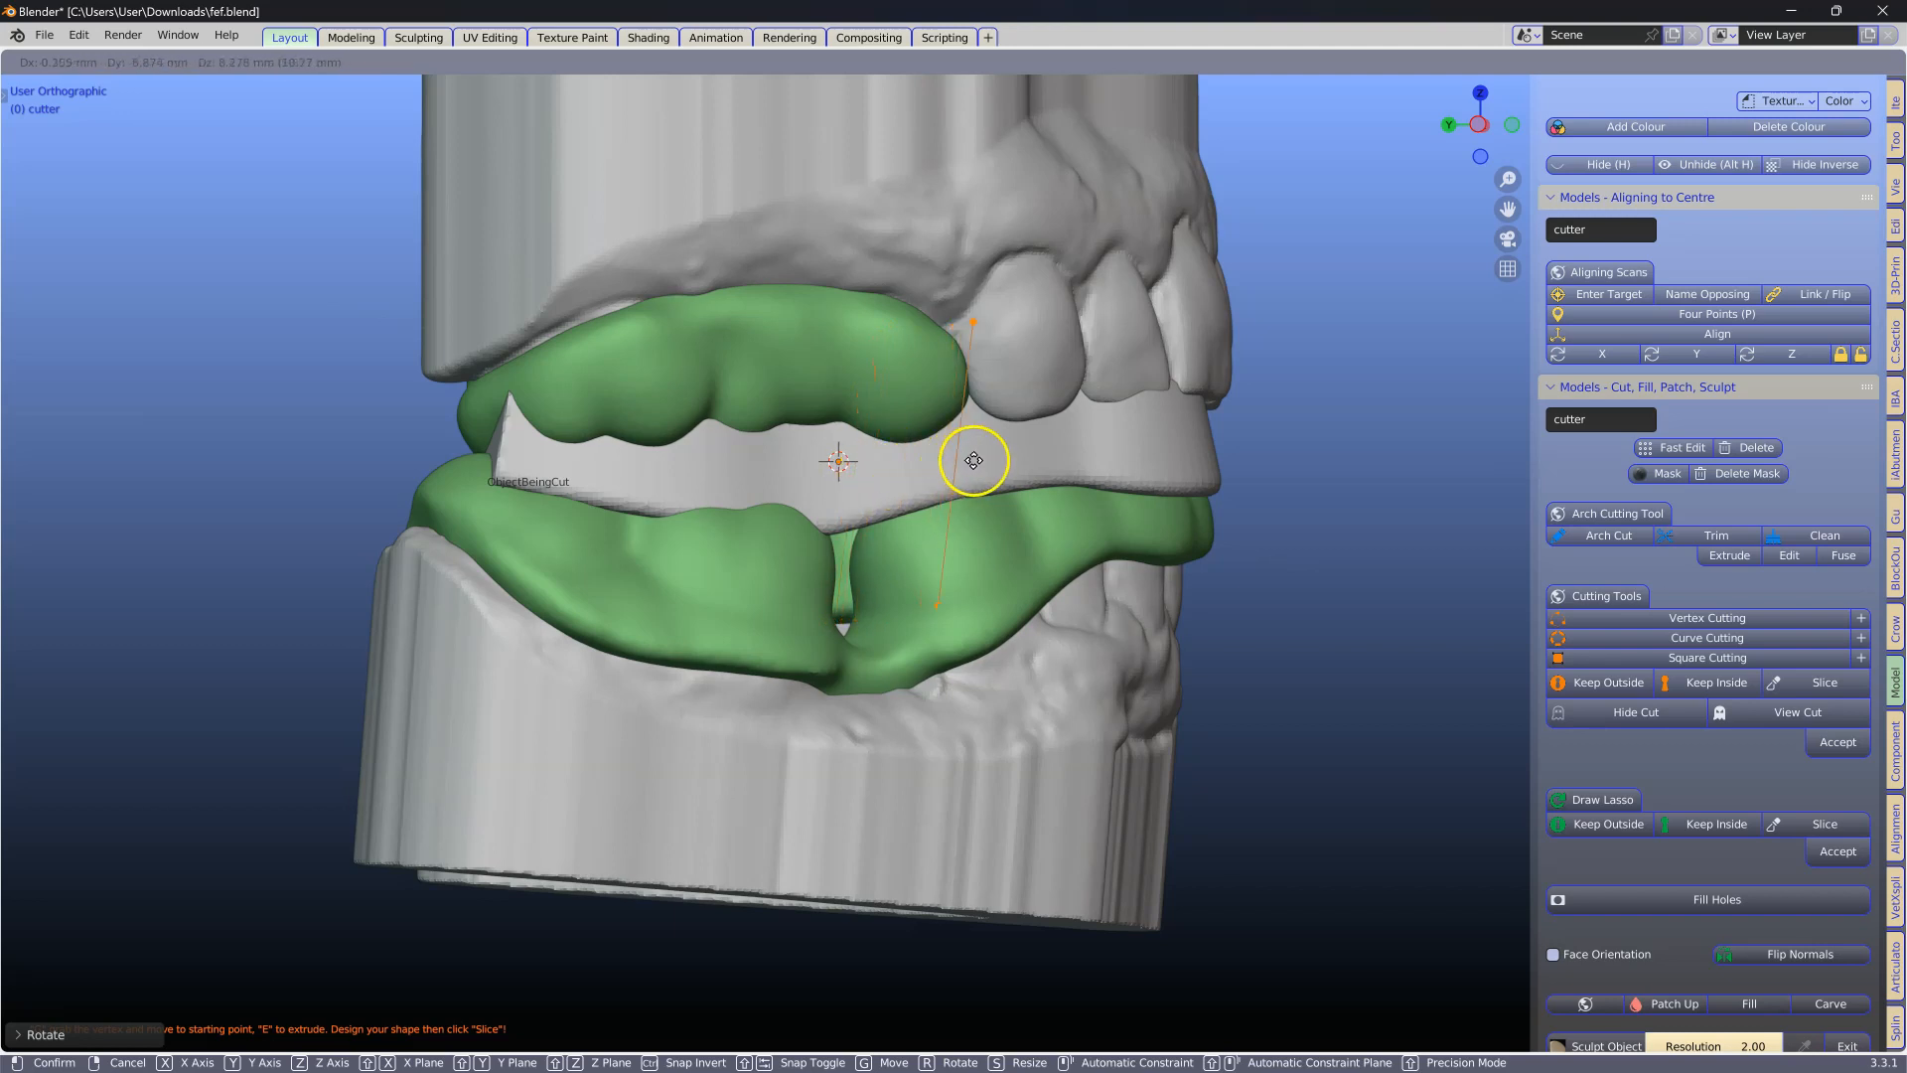
pyautogui.click(882, 466)
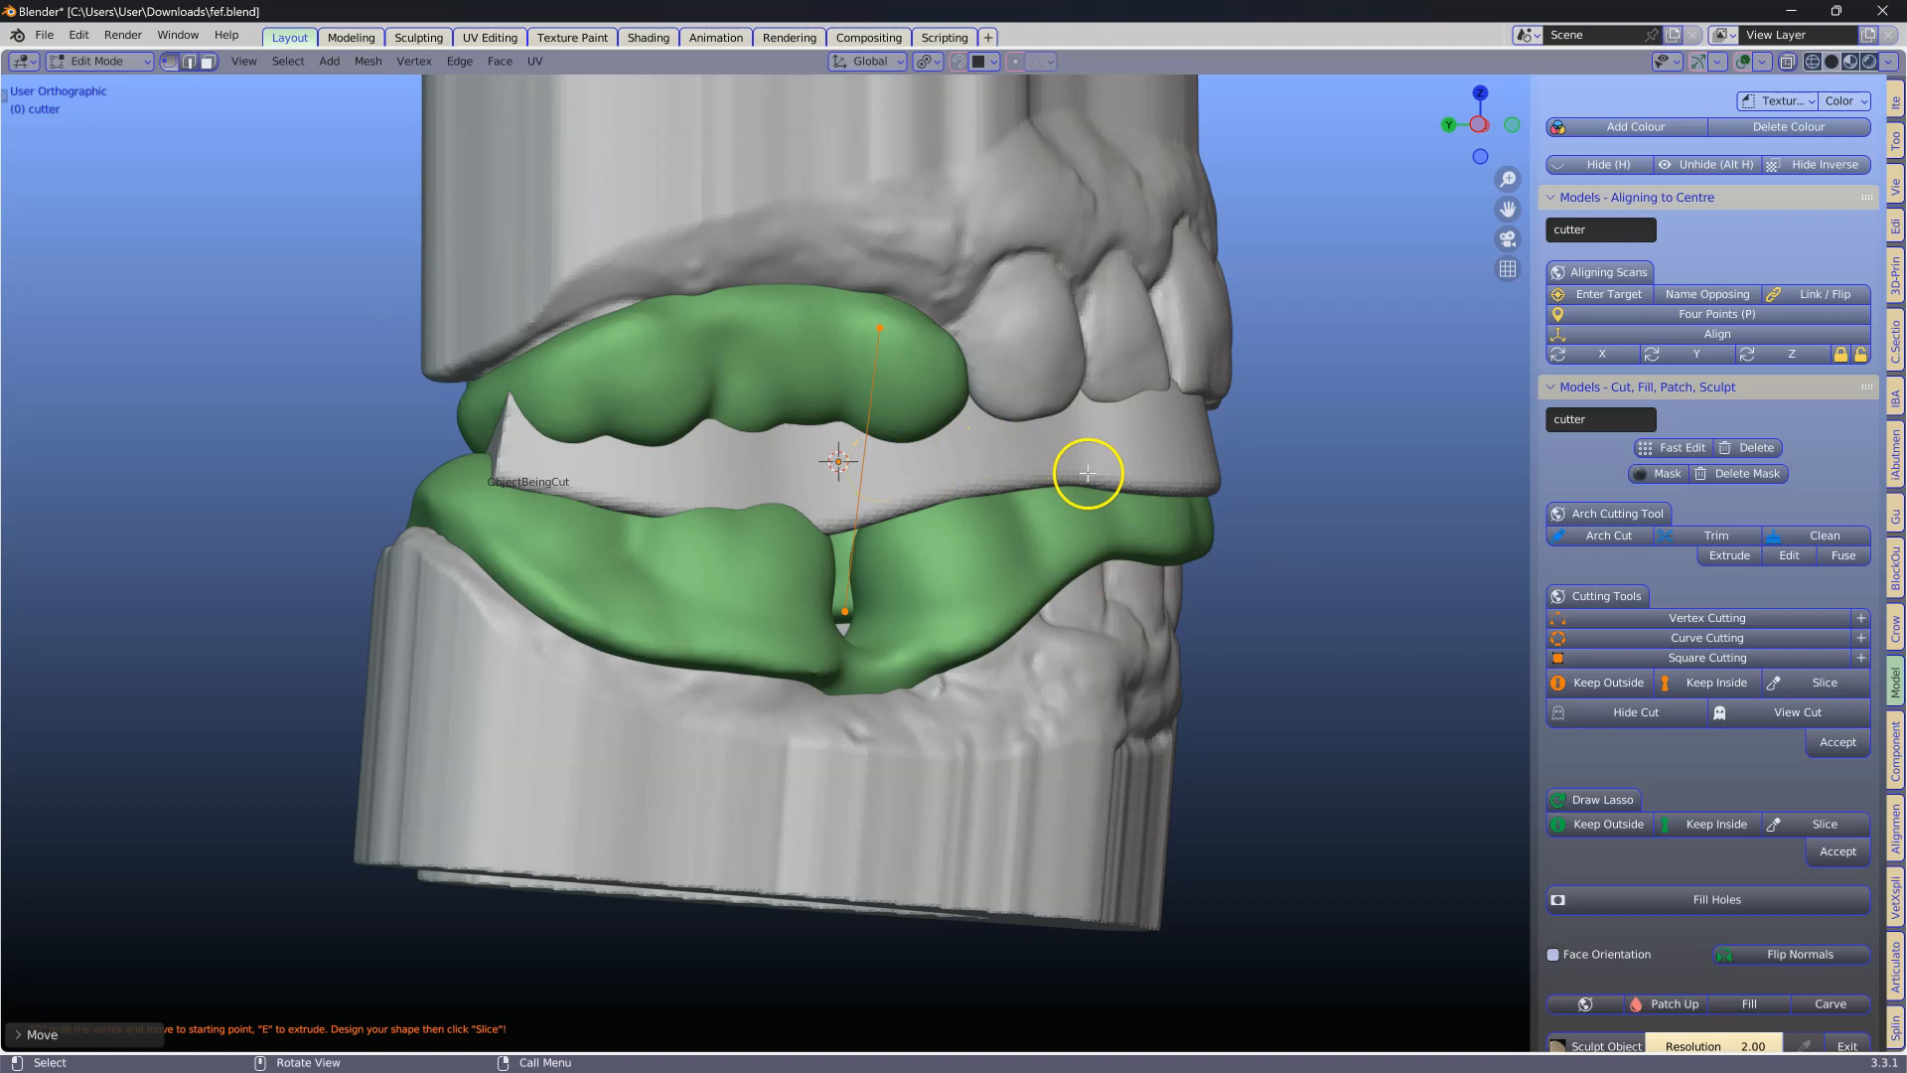
# Slice the rim along the cutting line with a 0.1 mm cut, accept it, and separate the resulting pieces.
pyautogui.click(1818, 683)
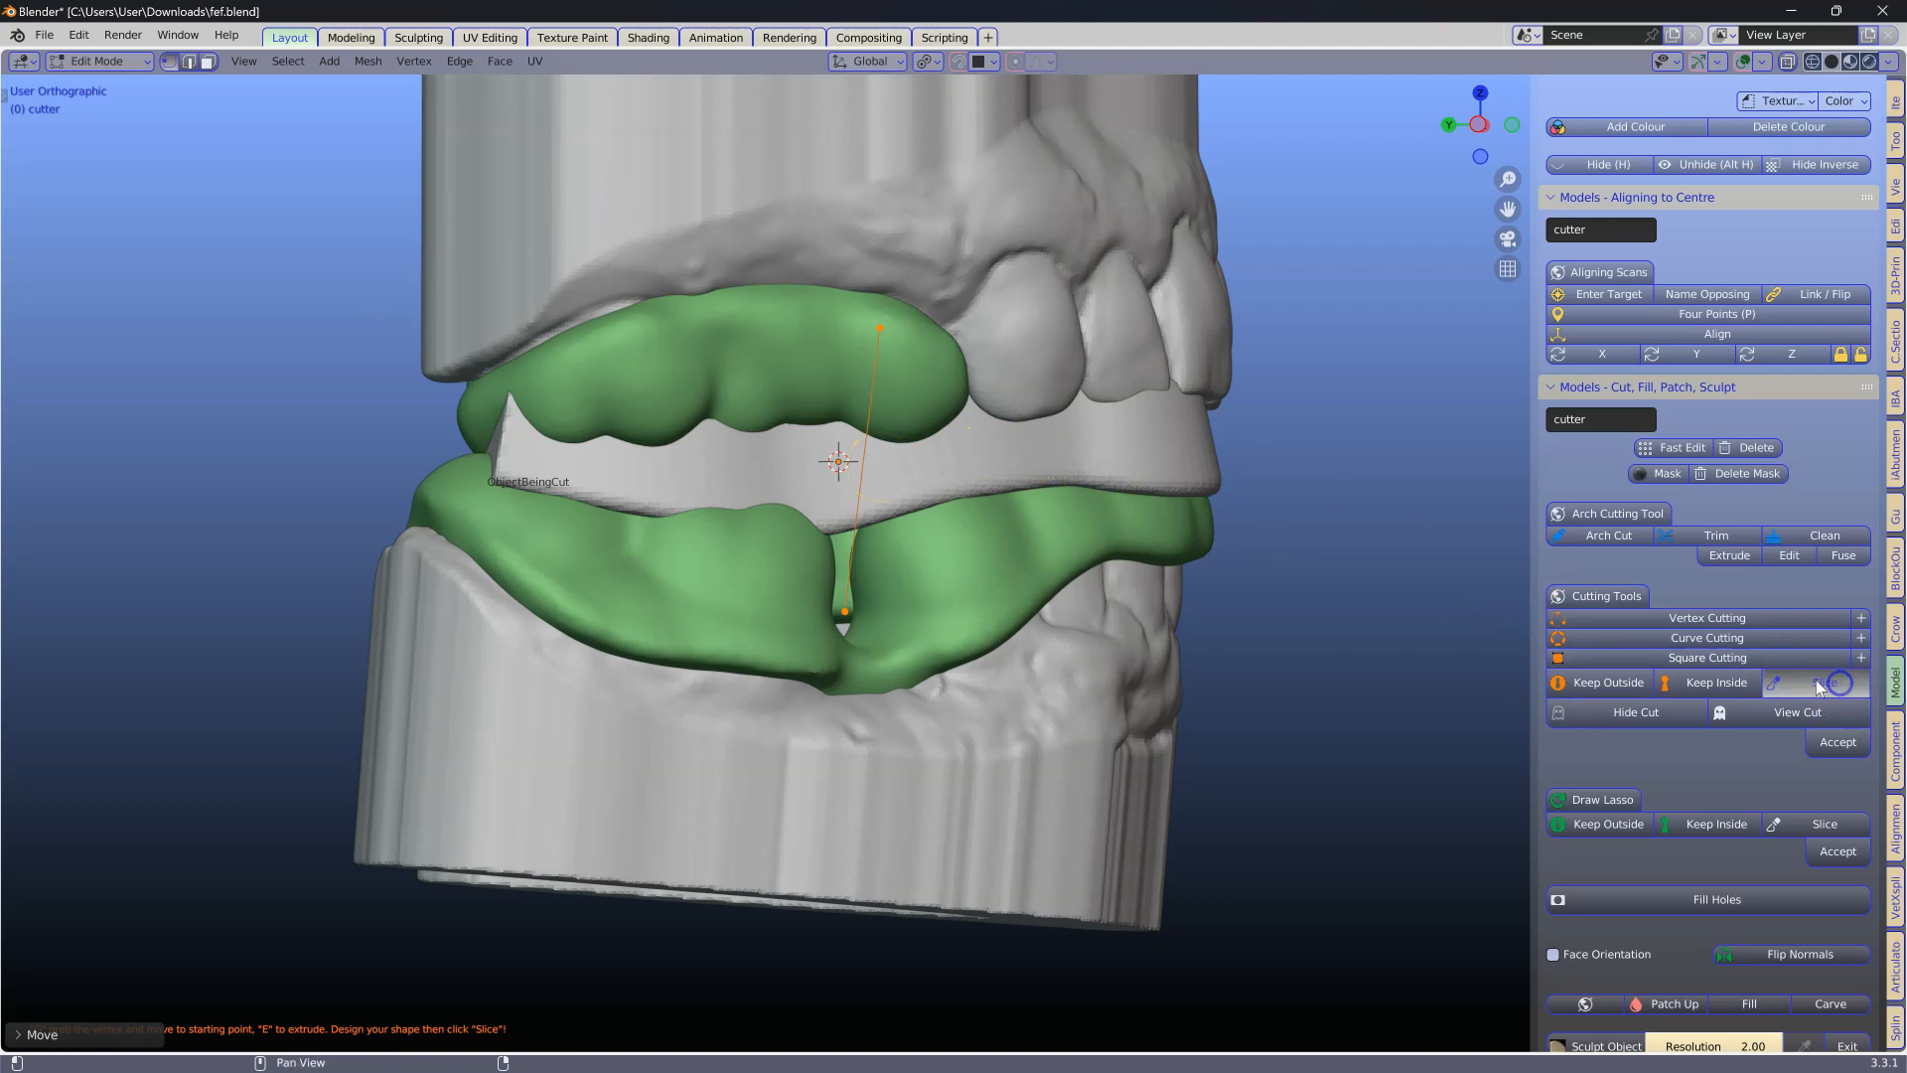
pyautogui.click(1839, 744)
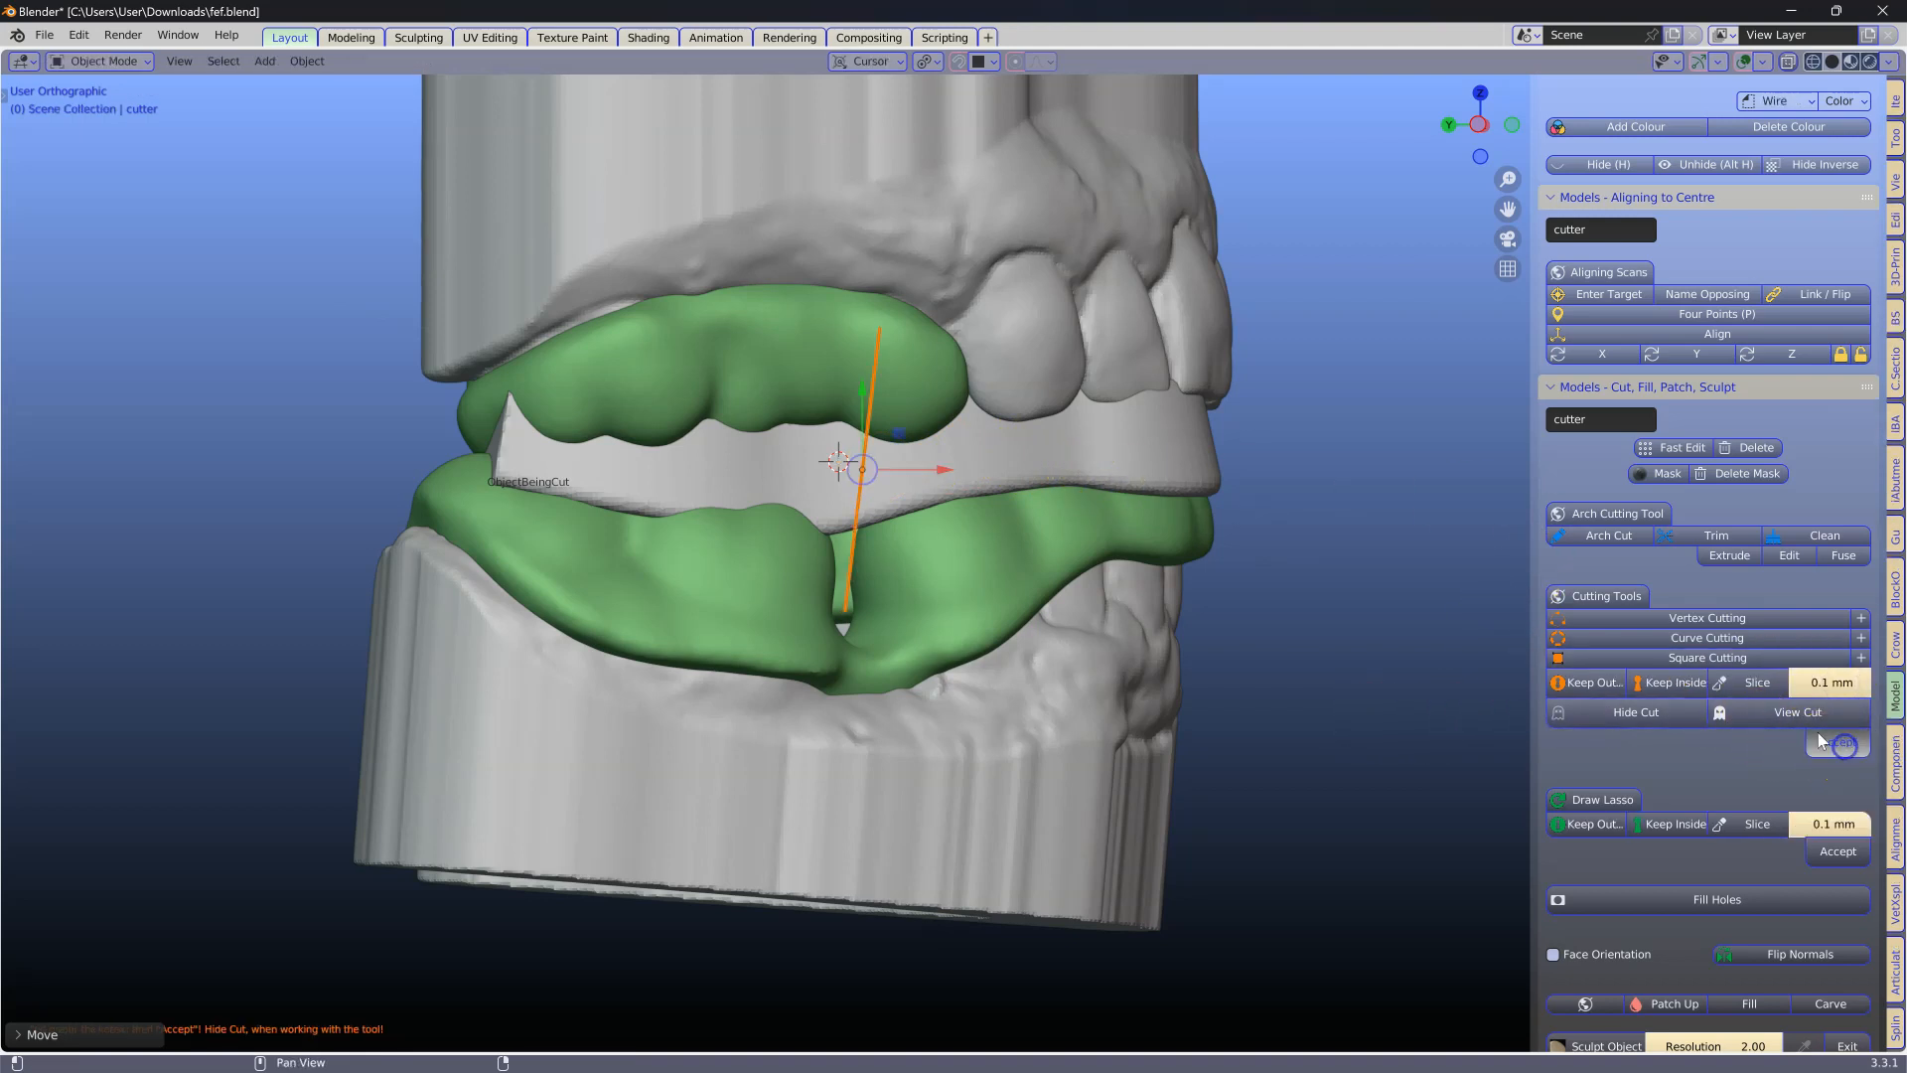
pyautogui.click(989, 452)
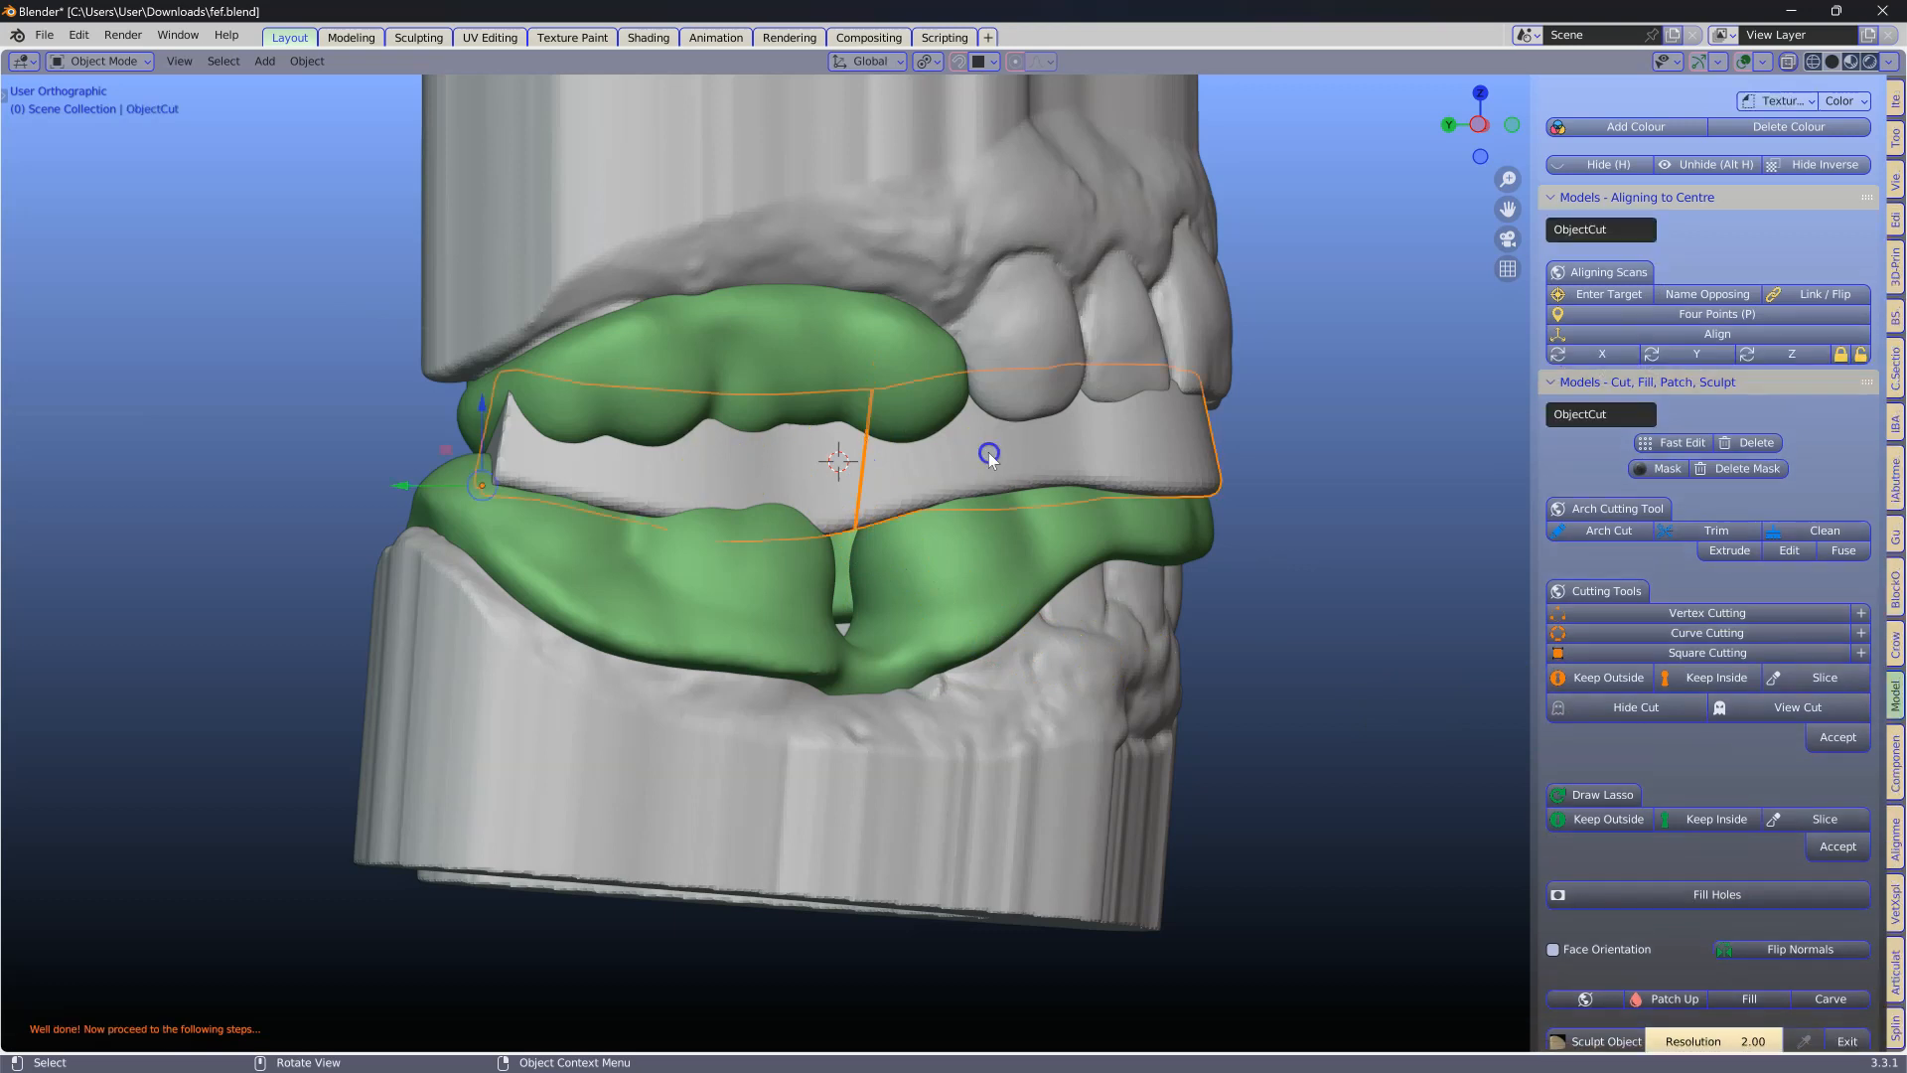
pyautogui.scroll(5, 1754, 243)
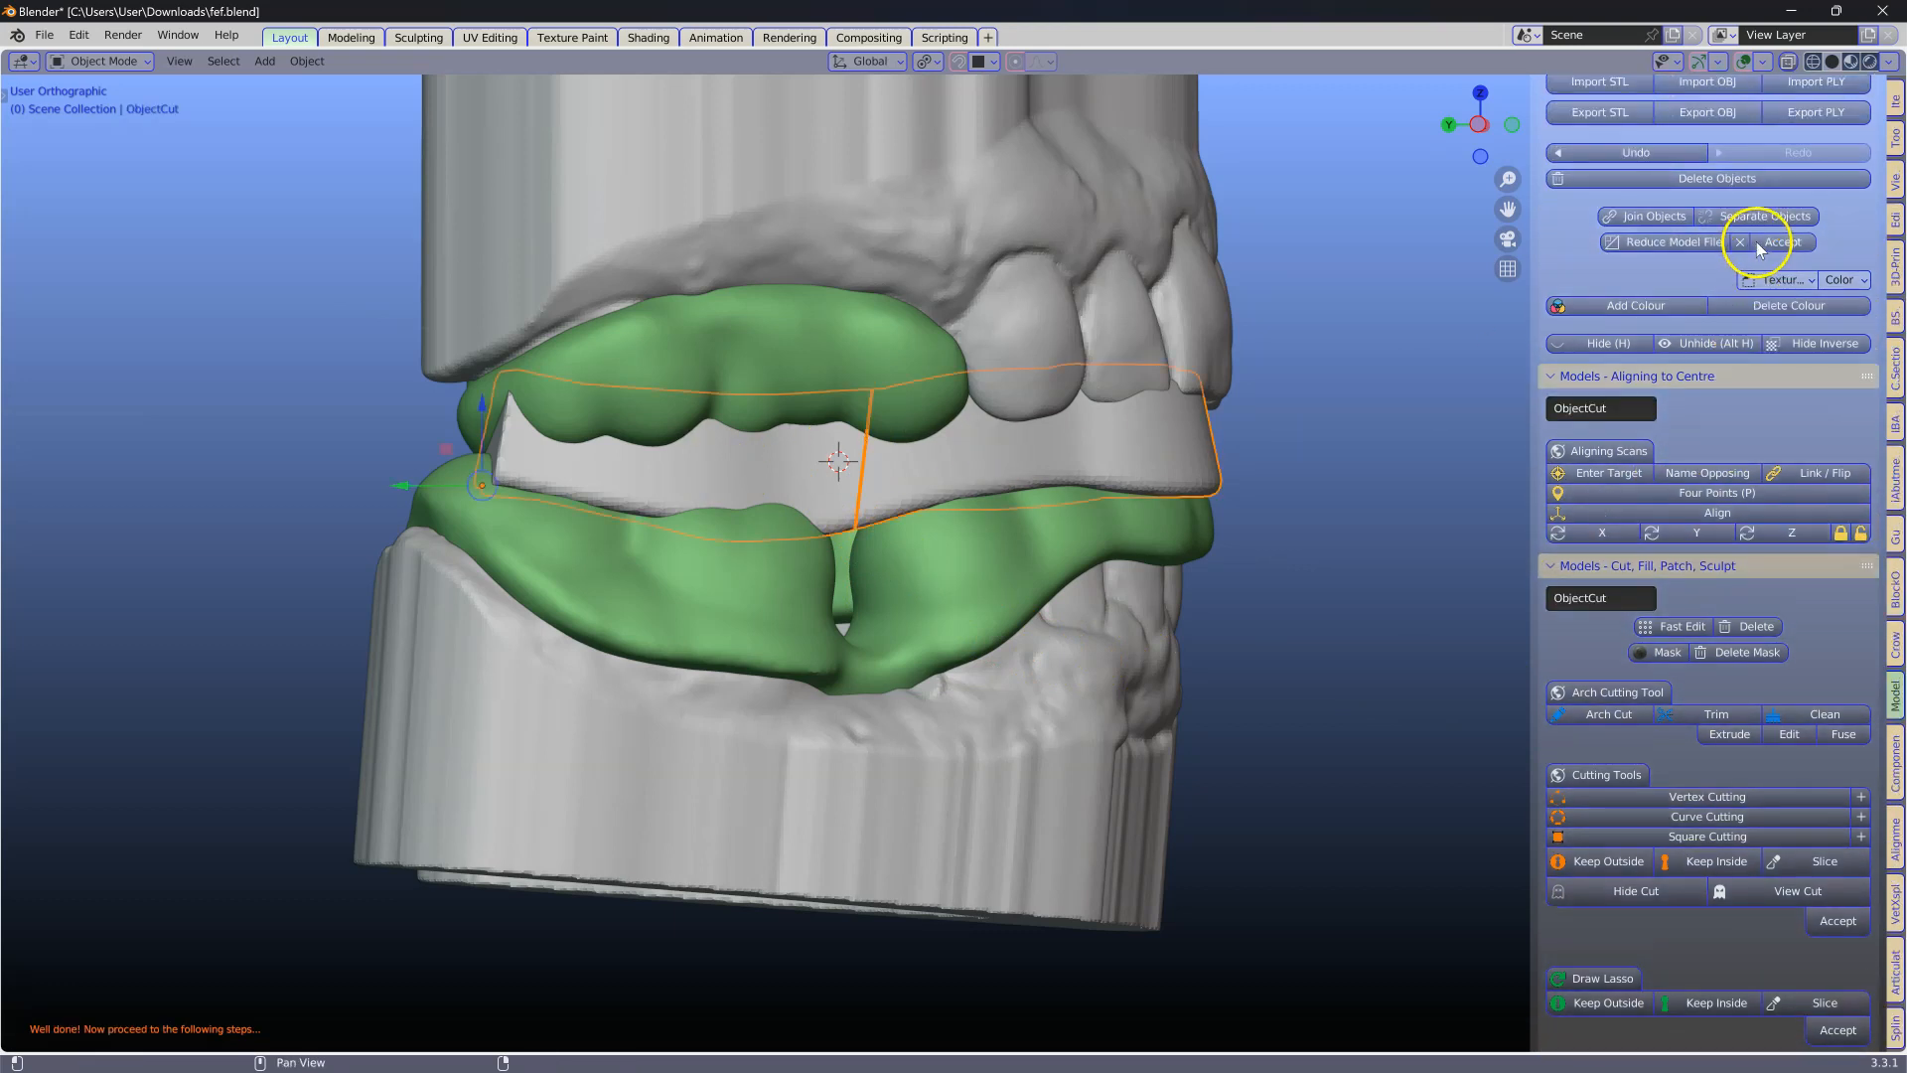
pyautogui.click(1770, 217)
# Check the separated rim pieces by selecting the posterior and anterior segments in turn.
pyautogui.click(804, 483)
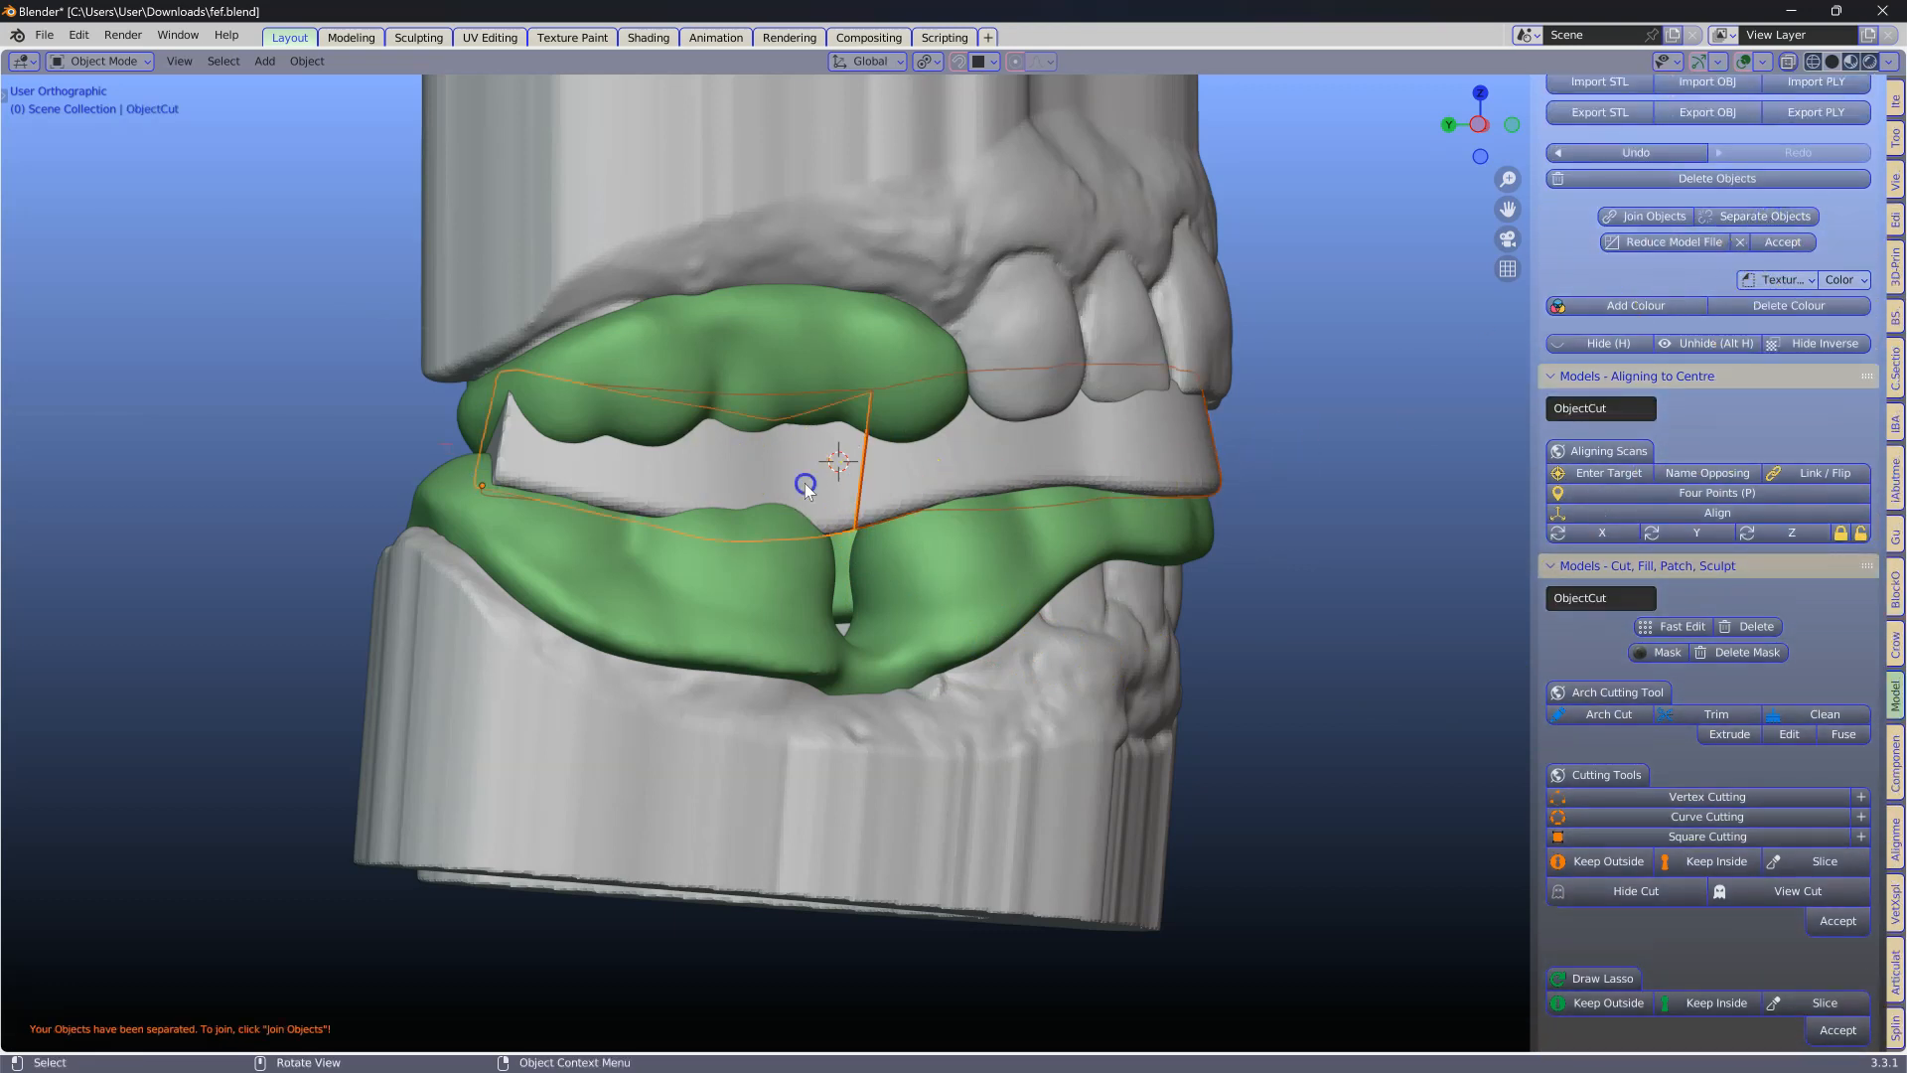
pyautogui.click(1005, 463)
pyautogui.moveTo(1336, 477); pyautogui.dragTo(796, 565, button='middle')
pyautogui.click(765, 628)
pyautogui.moveTo(764, 627); pyautogui.dragTo(800, 645, button='middle')
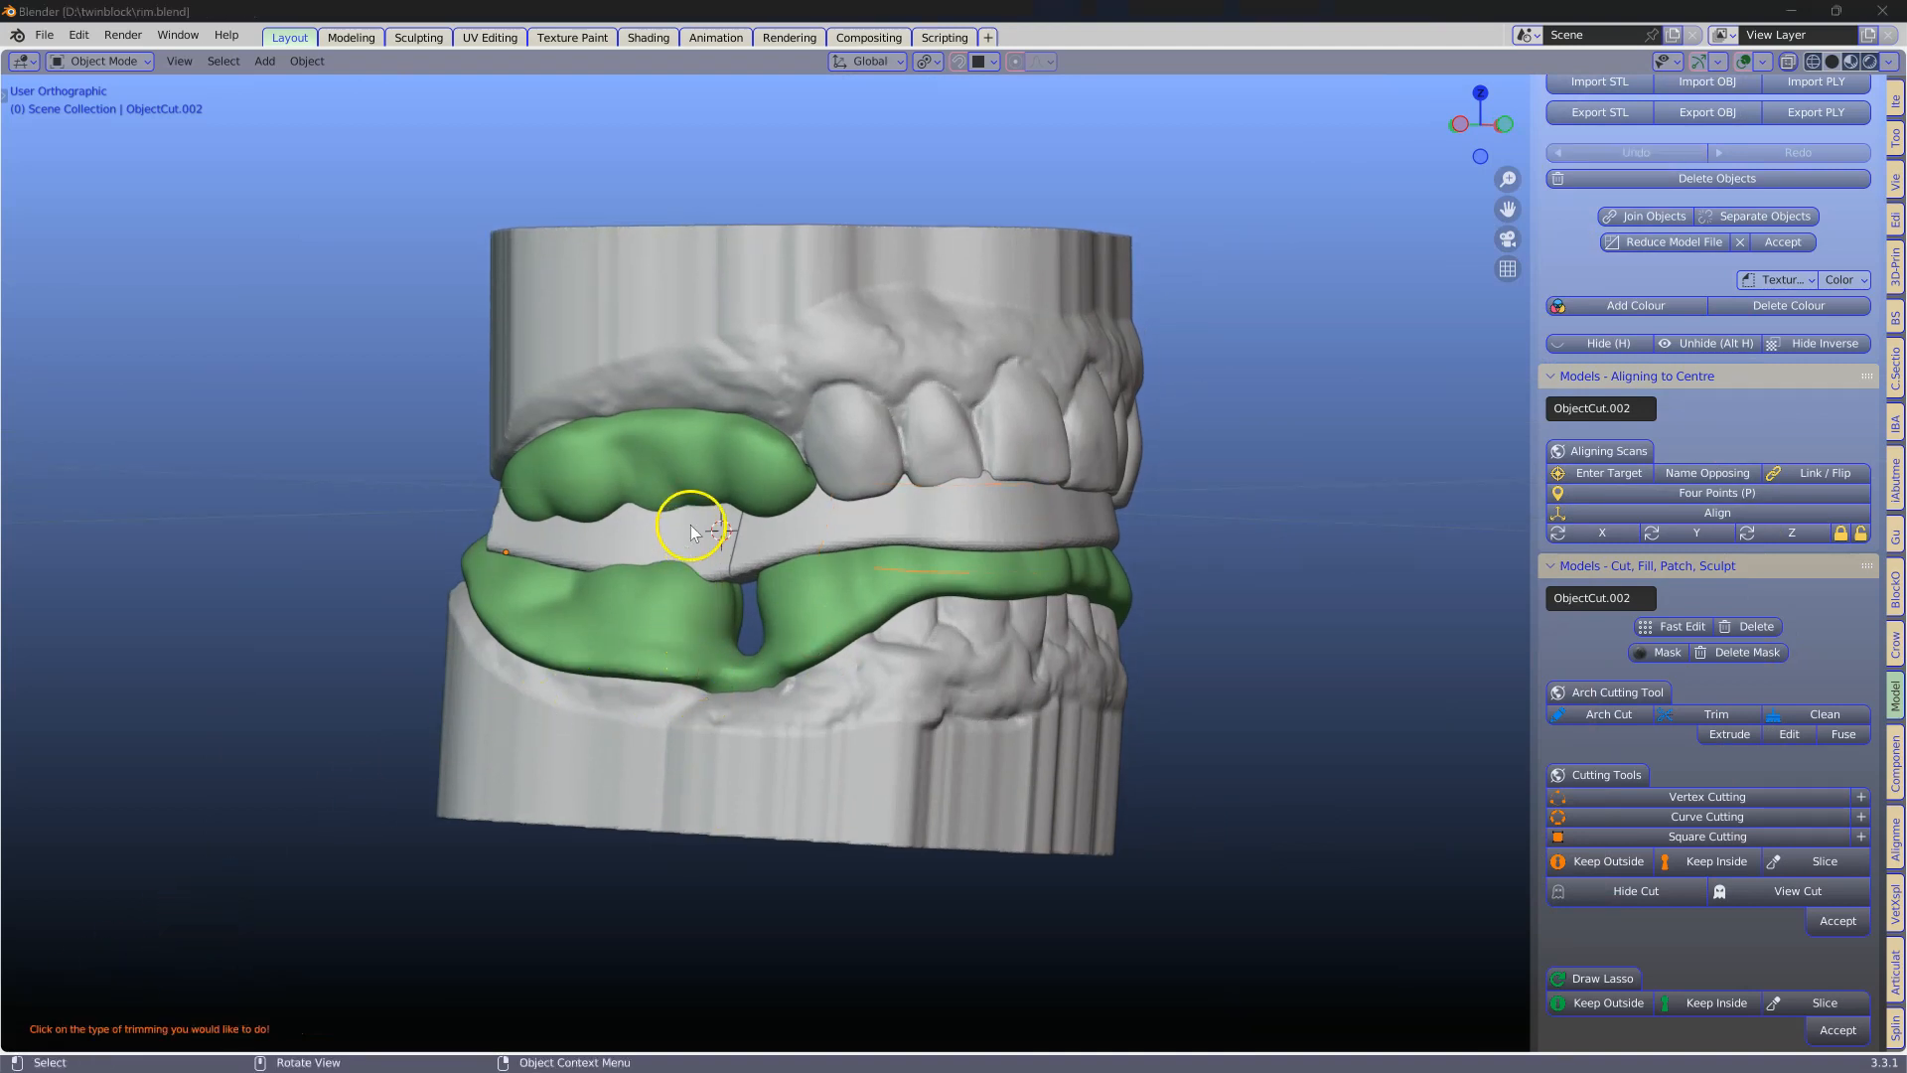
# Inspect the rim segments on both sides of the arch by selecting them from several viewing angles.
pyautogui.click(693, 532)
pyautogui.moveTo(771, 581); pyautogui.dragTo(529, 594, button='middle')
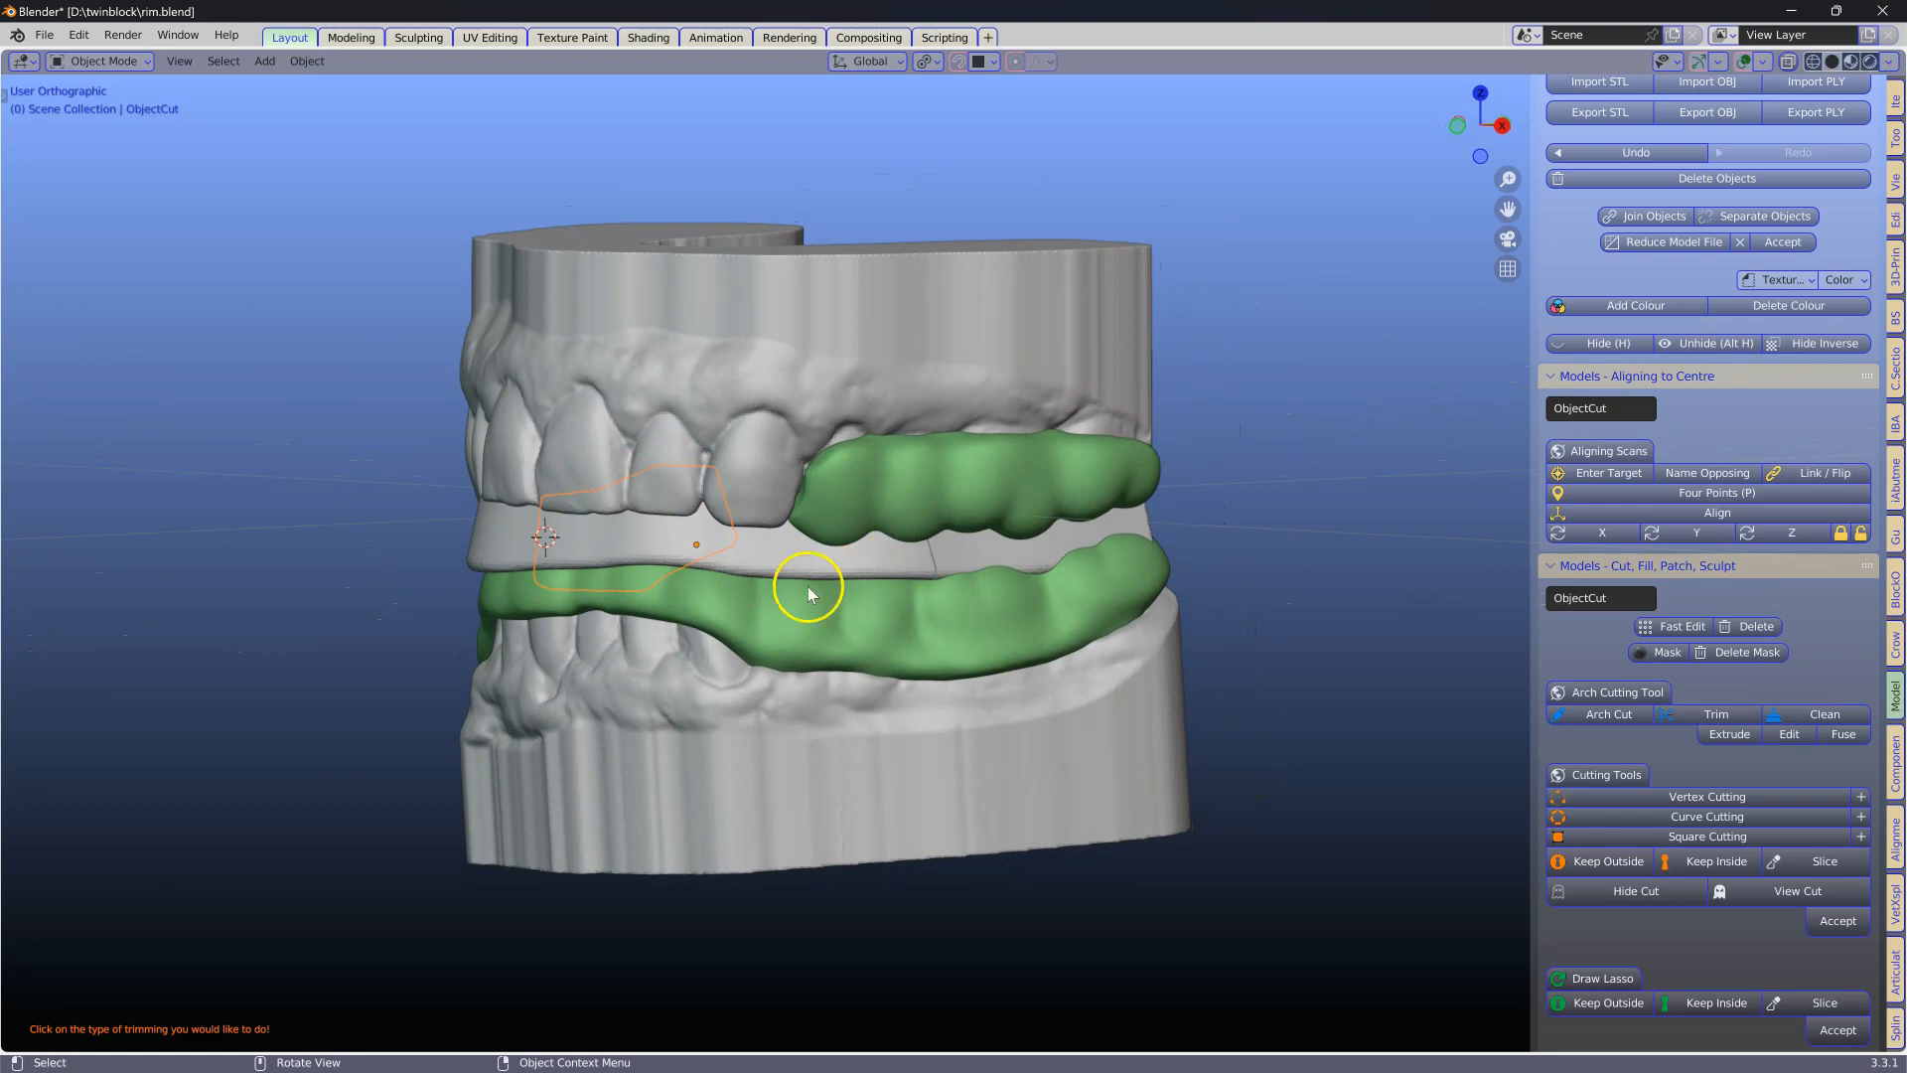
pyautogui.click(960, 548)
pyautogui.moveTo(778, 569)
pyautogui.mouseDown(button='middle')
pyautogui.moveTo(723, 576)
pyautogui.moveTo(803, 570)
pyautogui.mouseUp(button='middle')
pyautogui.click(328, 529)
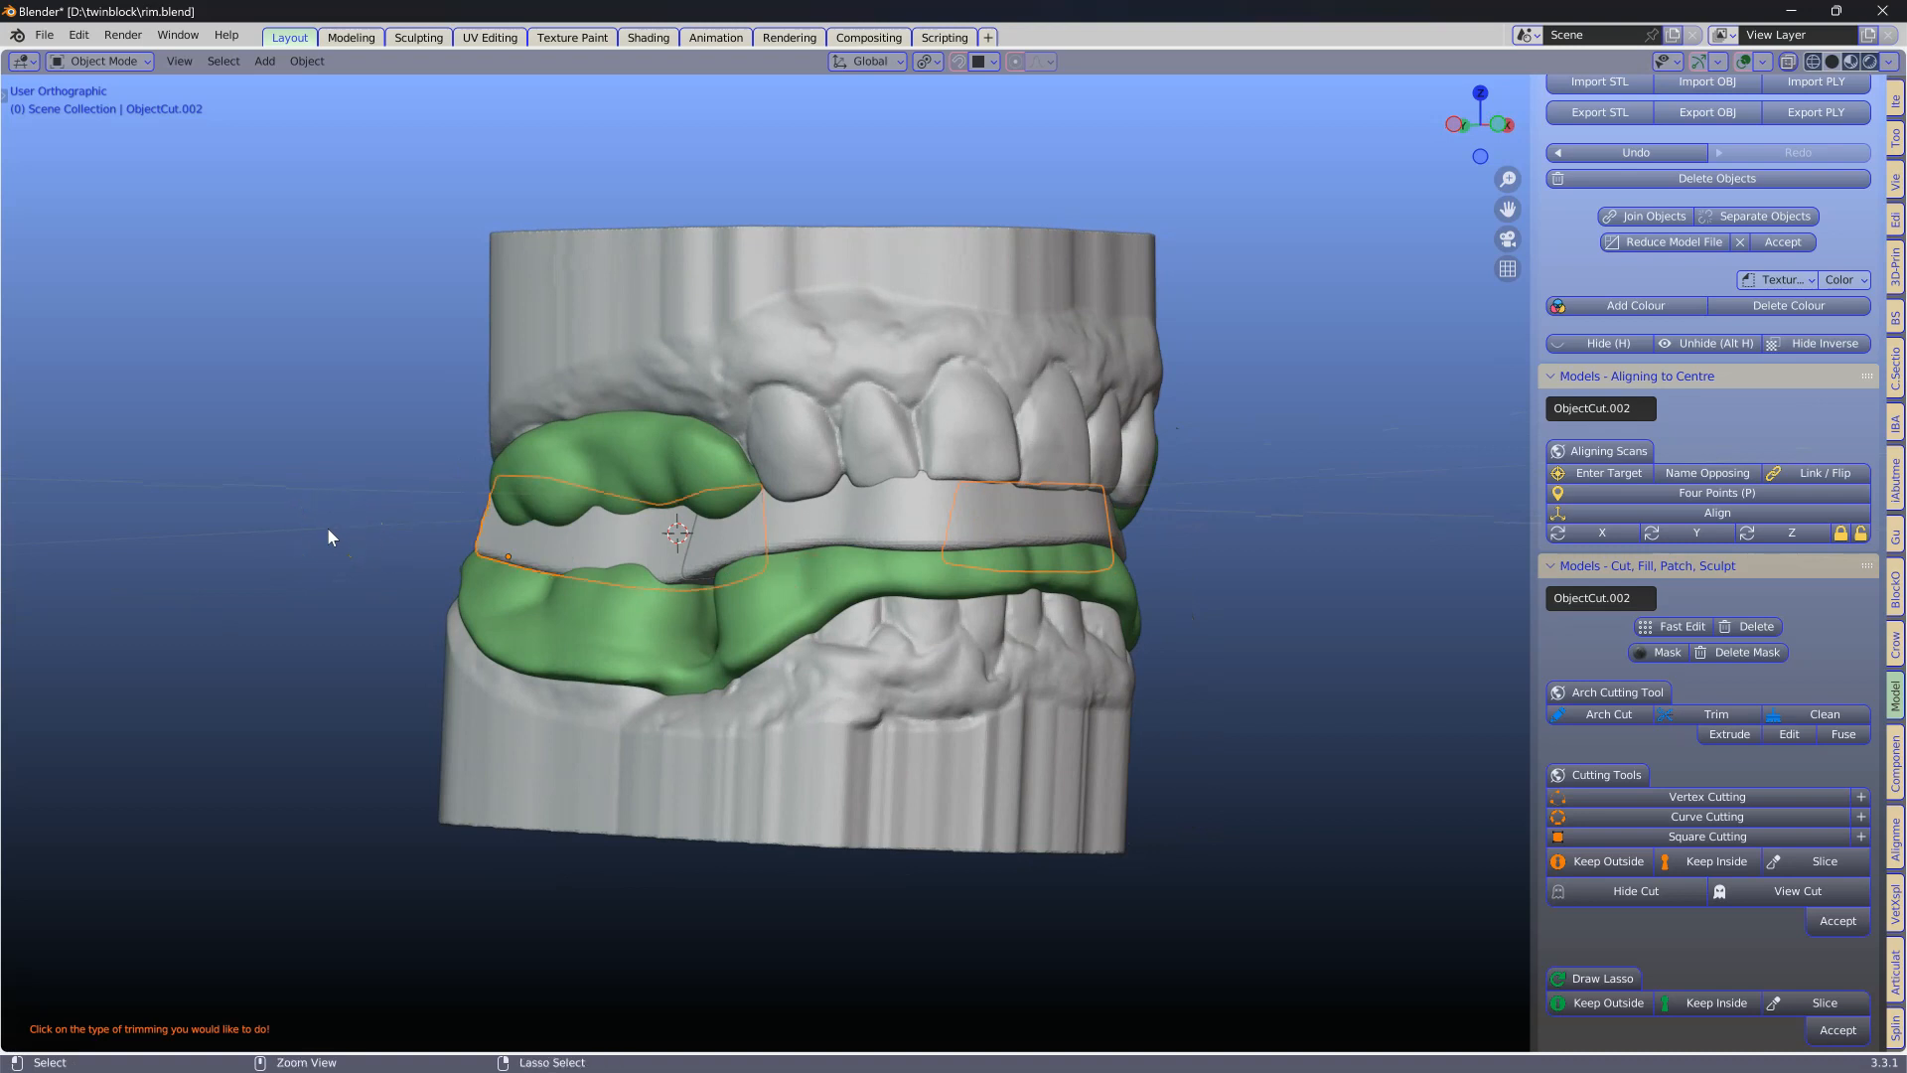
pyautogui.rightClick(327, 529)
pyautogui.moveTo(670, 546); pyautogui.dragTo(1383, 608, button='middle')
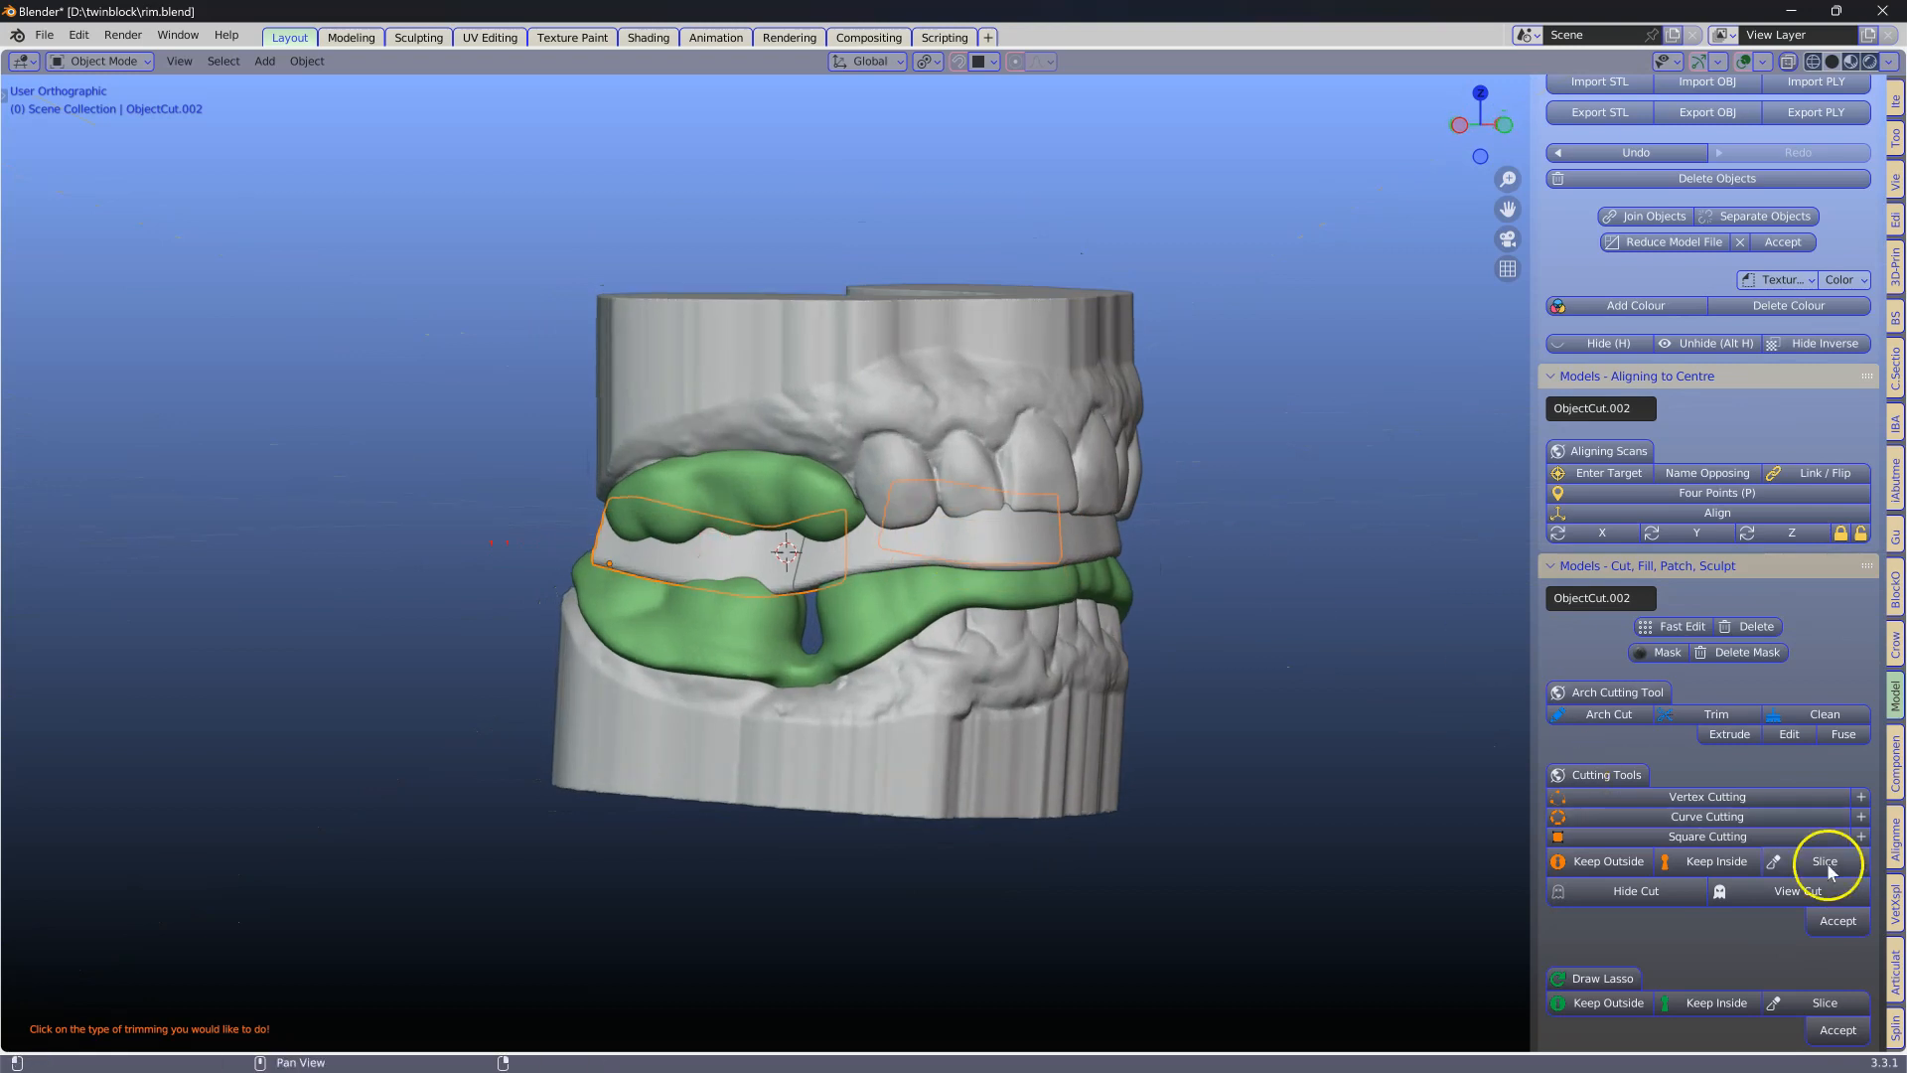
# Name the upper gray model as UPPER and the lower gray model as LOWER for the articulator.
pyautogui.click(1893, 971)
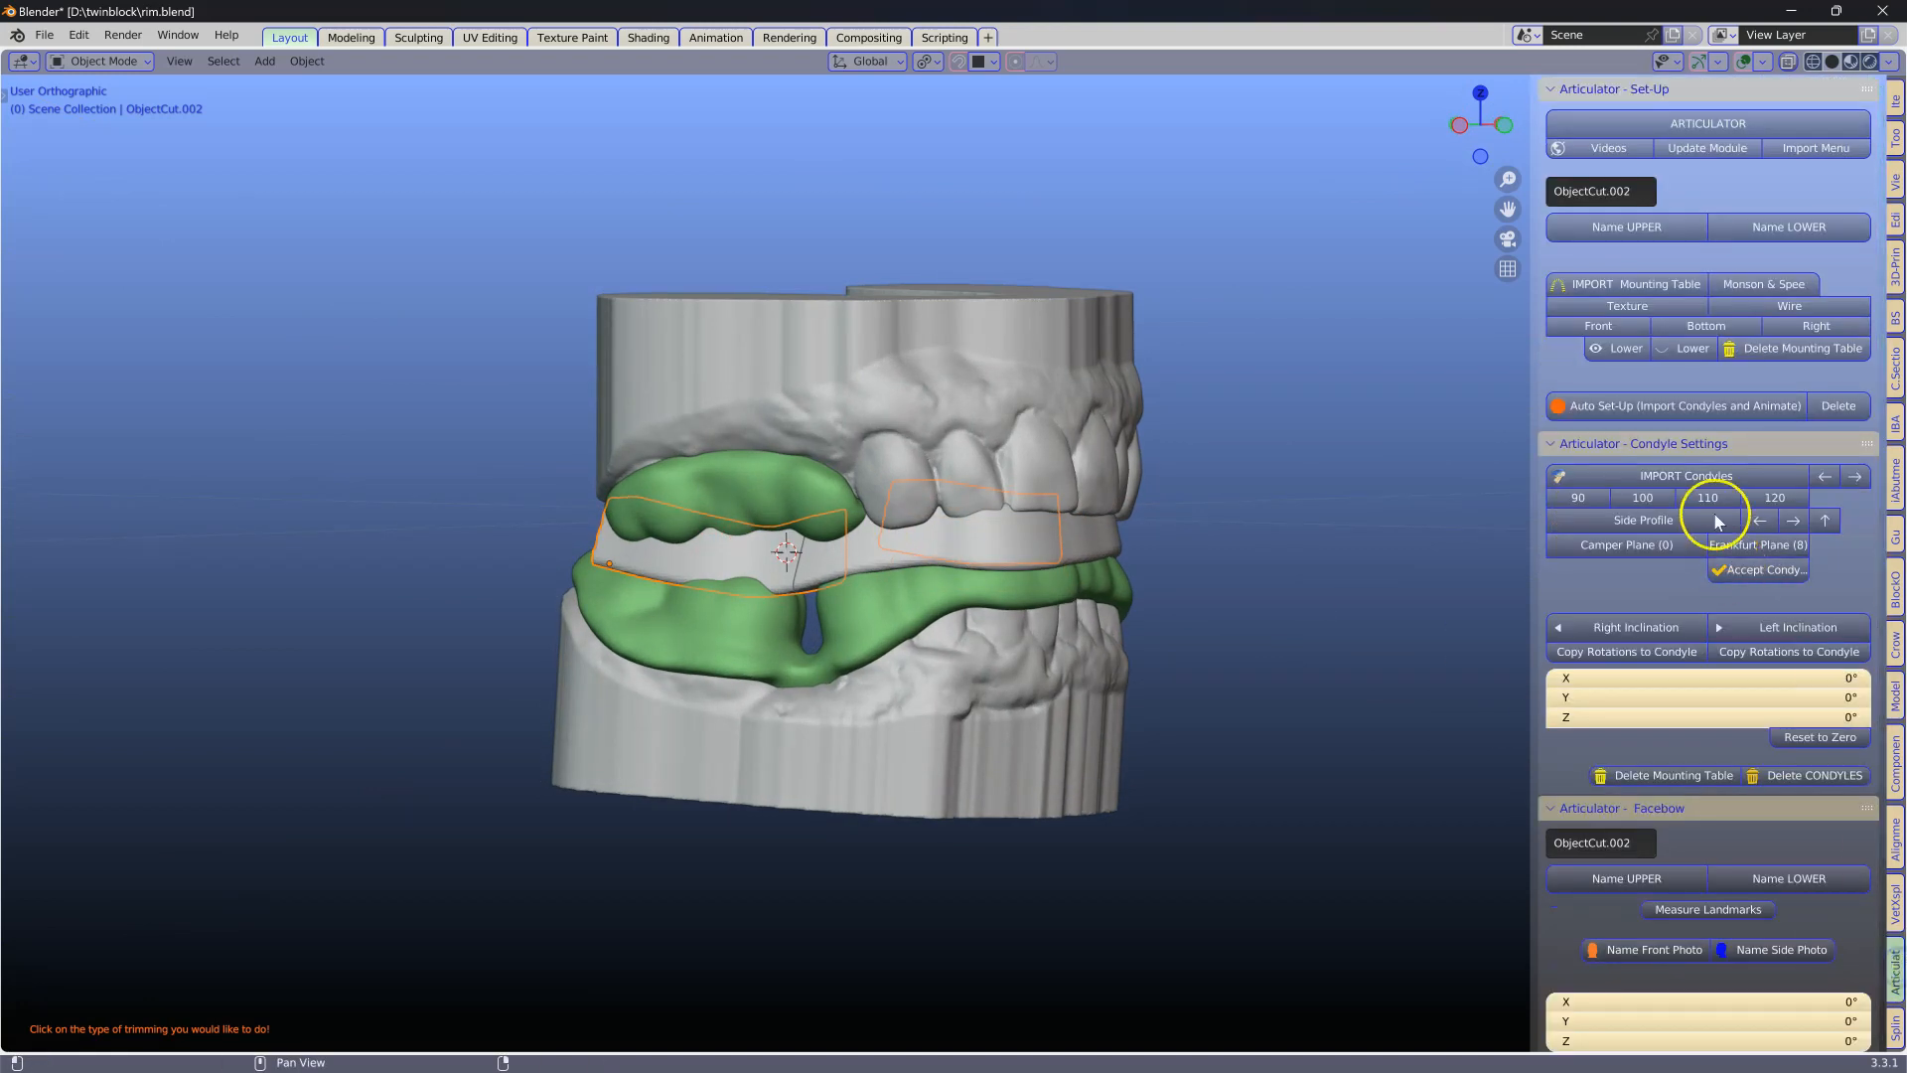
pyautogui.click(1007, 360)
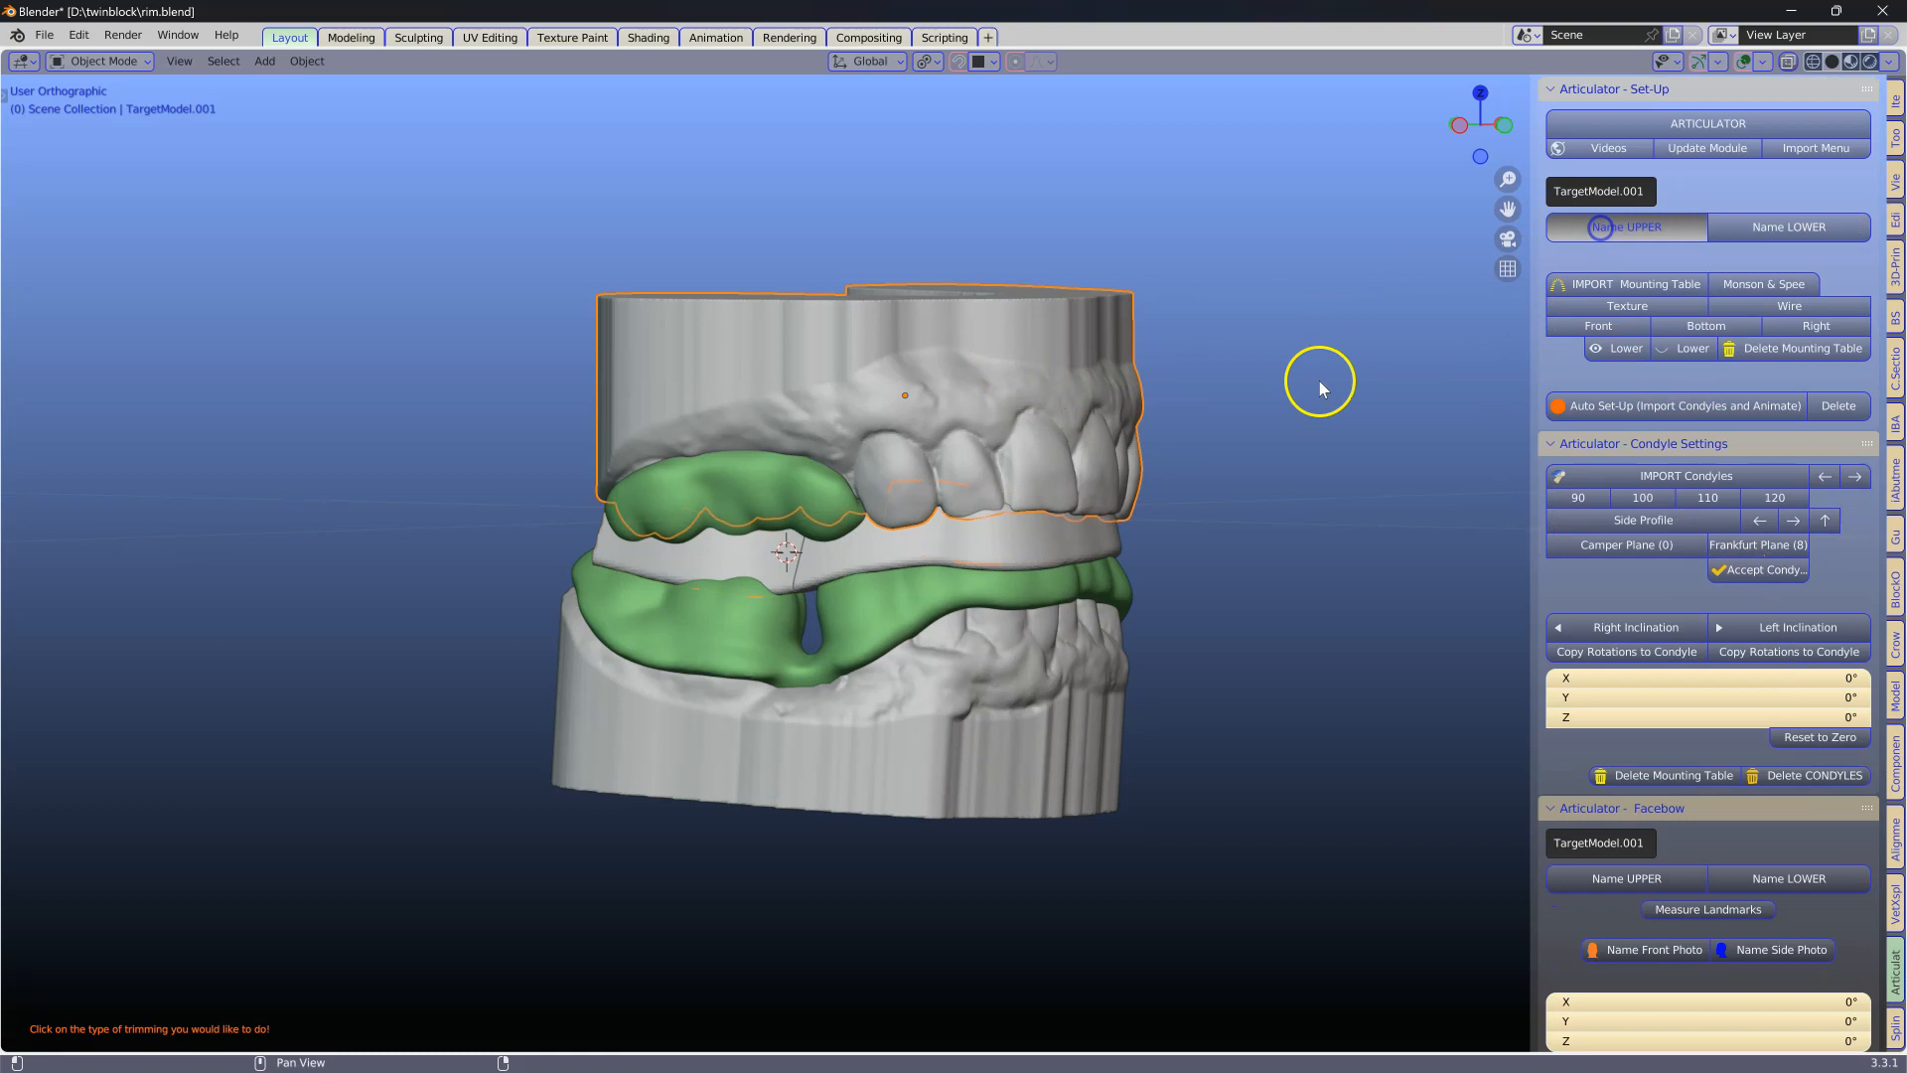
pyautogui.click(636, 835)
pyautogui.click(885, 736)
pyautogui.click(1771, 231)
pyautogui.click(1771, 229)
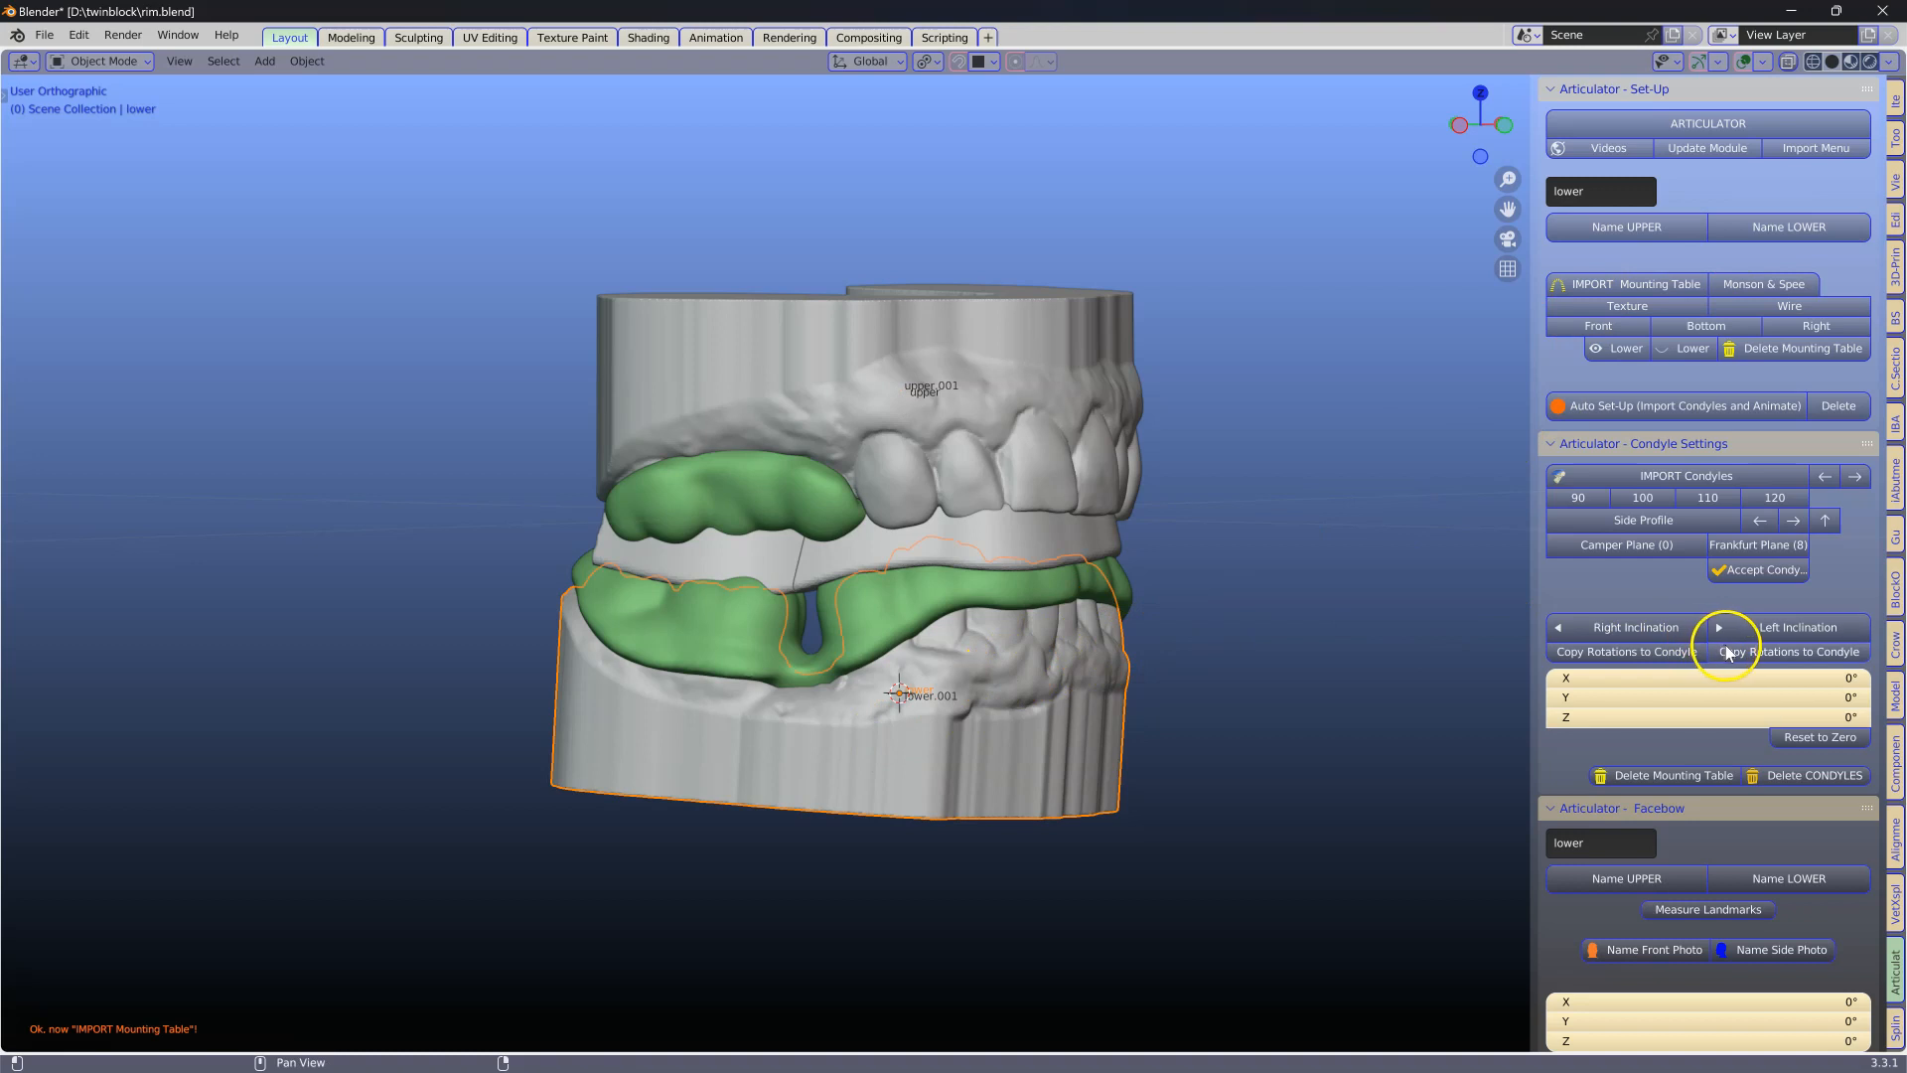
# Run the articulator auto set-up to import the condyles and animate the jaw.
pyautogui.scroll(-1, 1726, 652)
pyautogui.click(1641, 384)
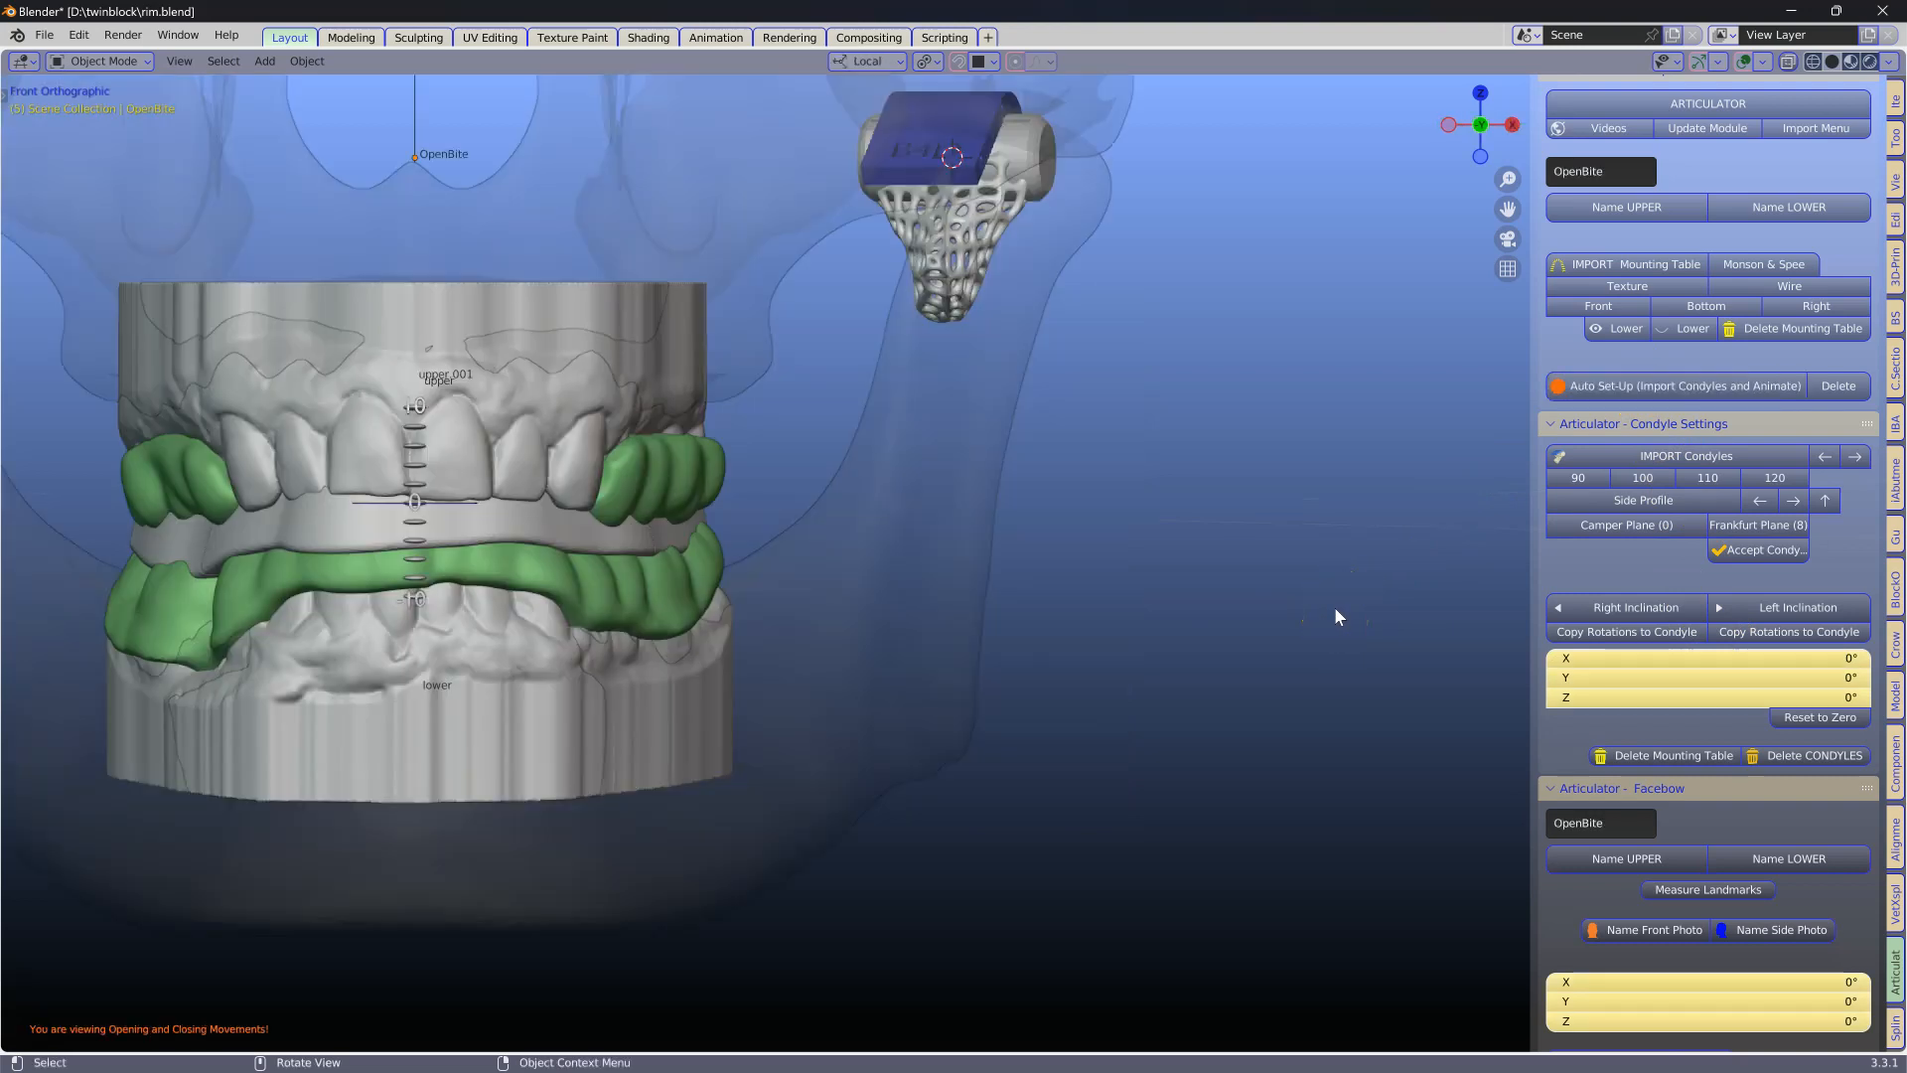
pyautogui.moveTo(1335, 609); pyautogui.dragTo(1069, 639, button='middle')
# Edit the protrusive animation by moving its control to about Y -9.29 mm and Z -6.09 mm, and apply the key frame.
pyautogui.scroll(-2, 1070, 644)
pyautogui.scroll(-12, 1724, 765)
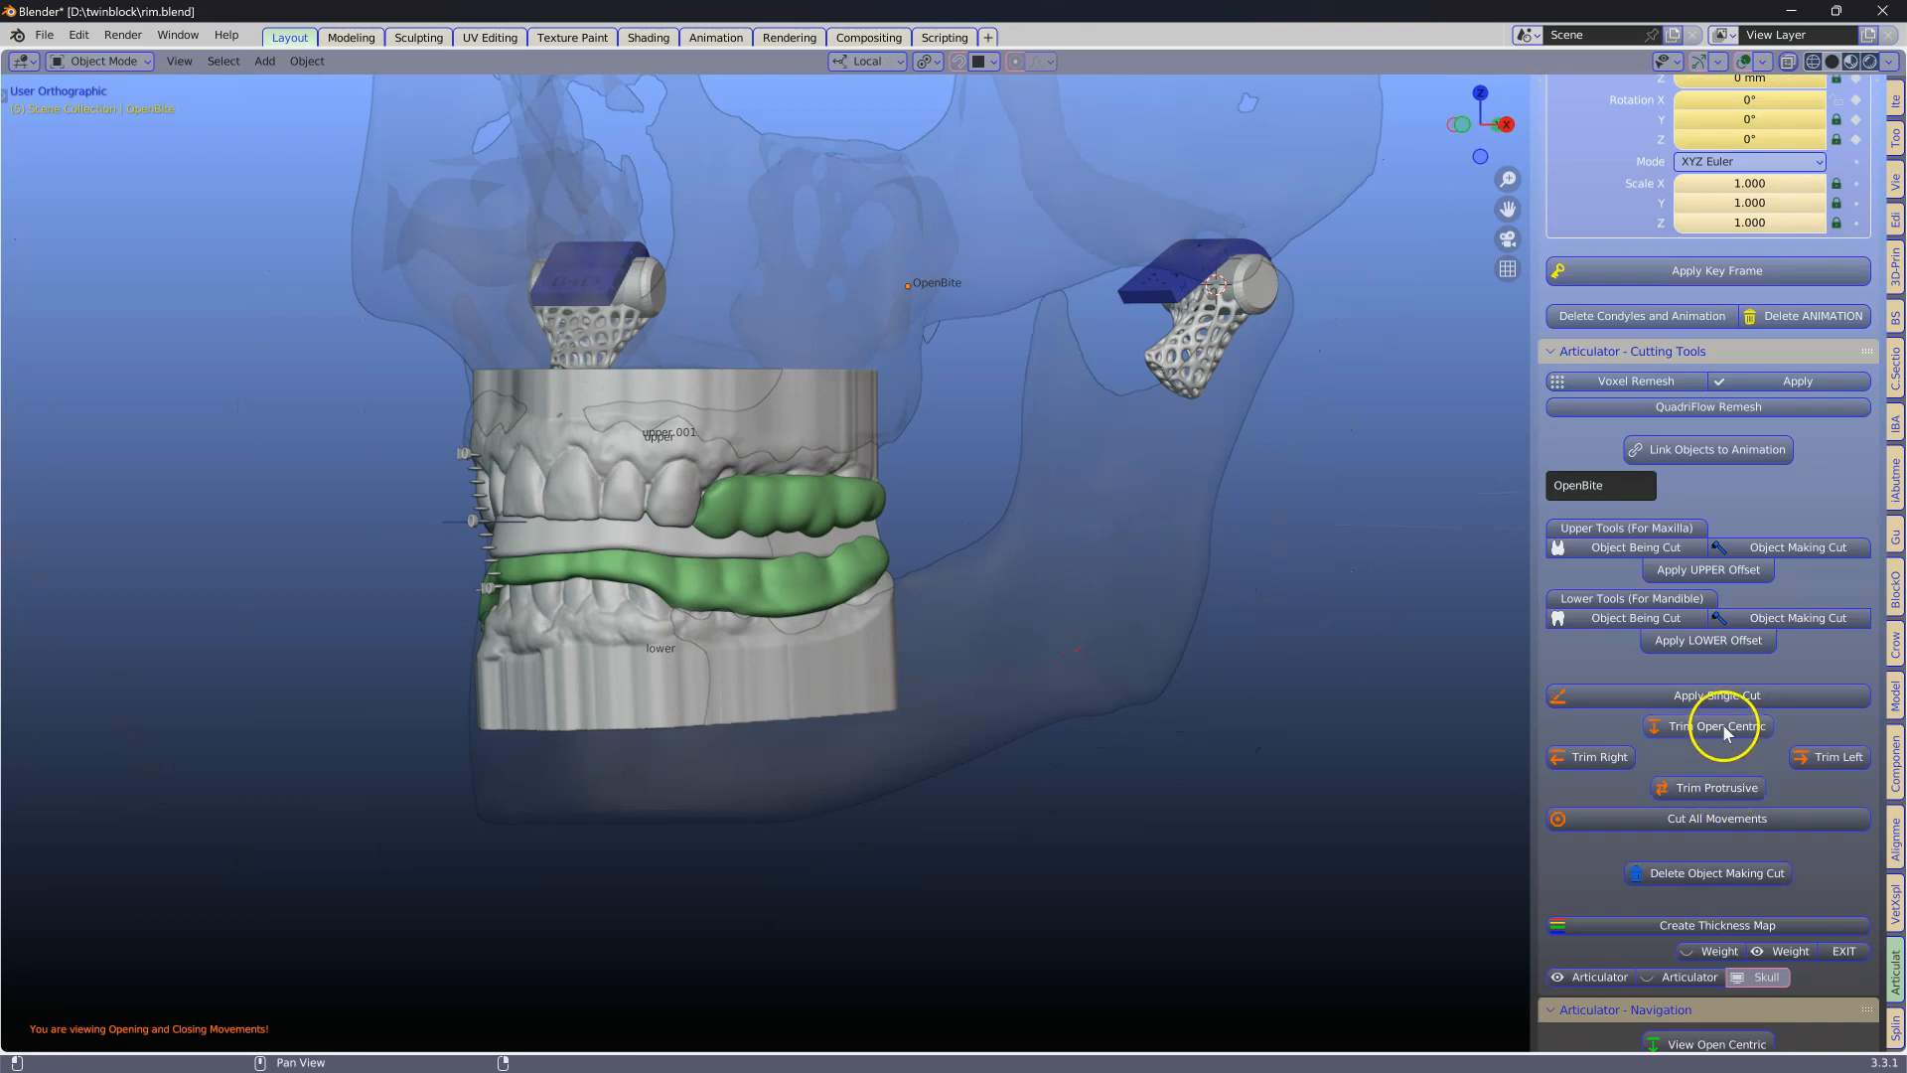
pyautogui.scroll(13, 1718, 715)
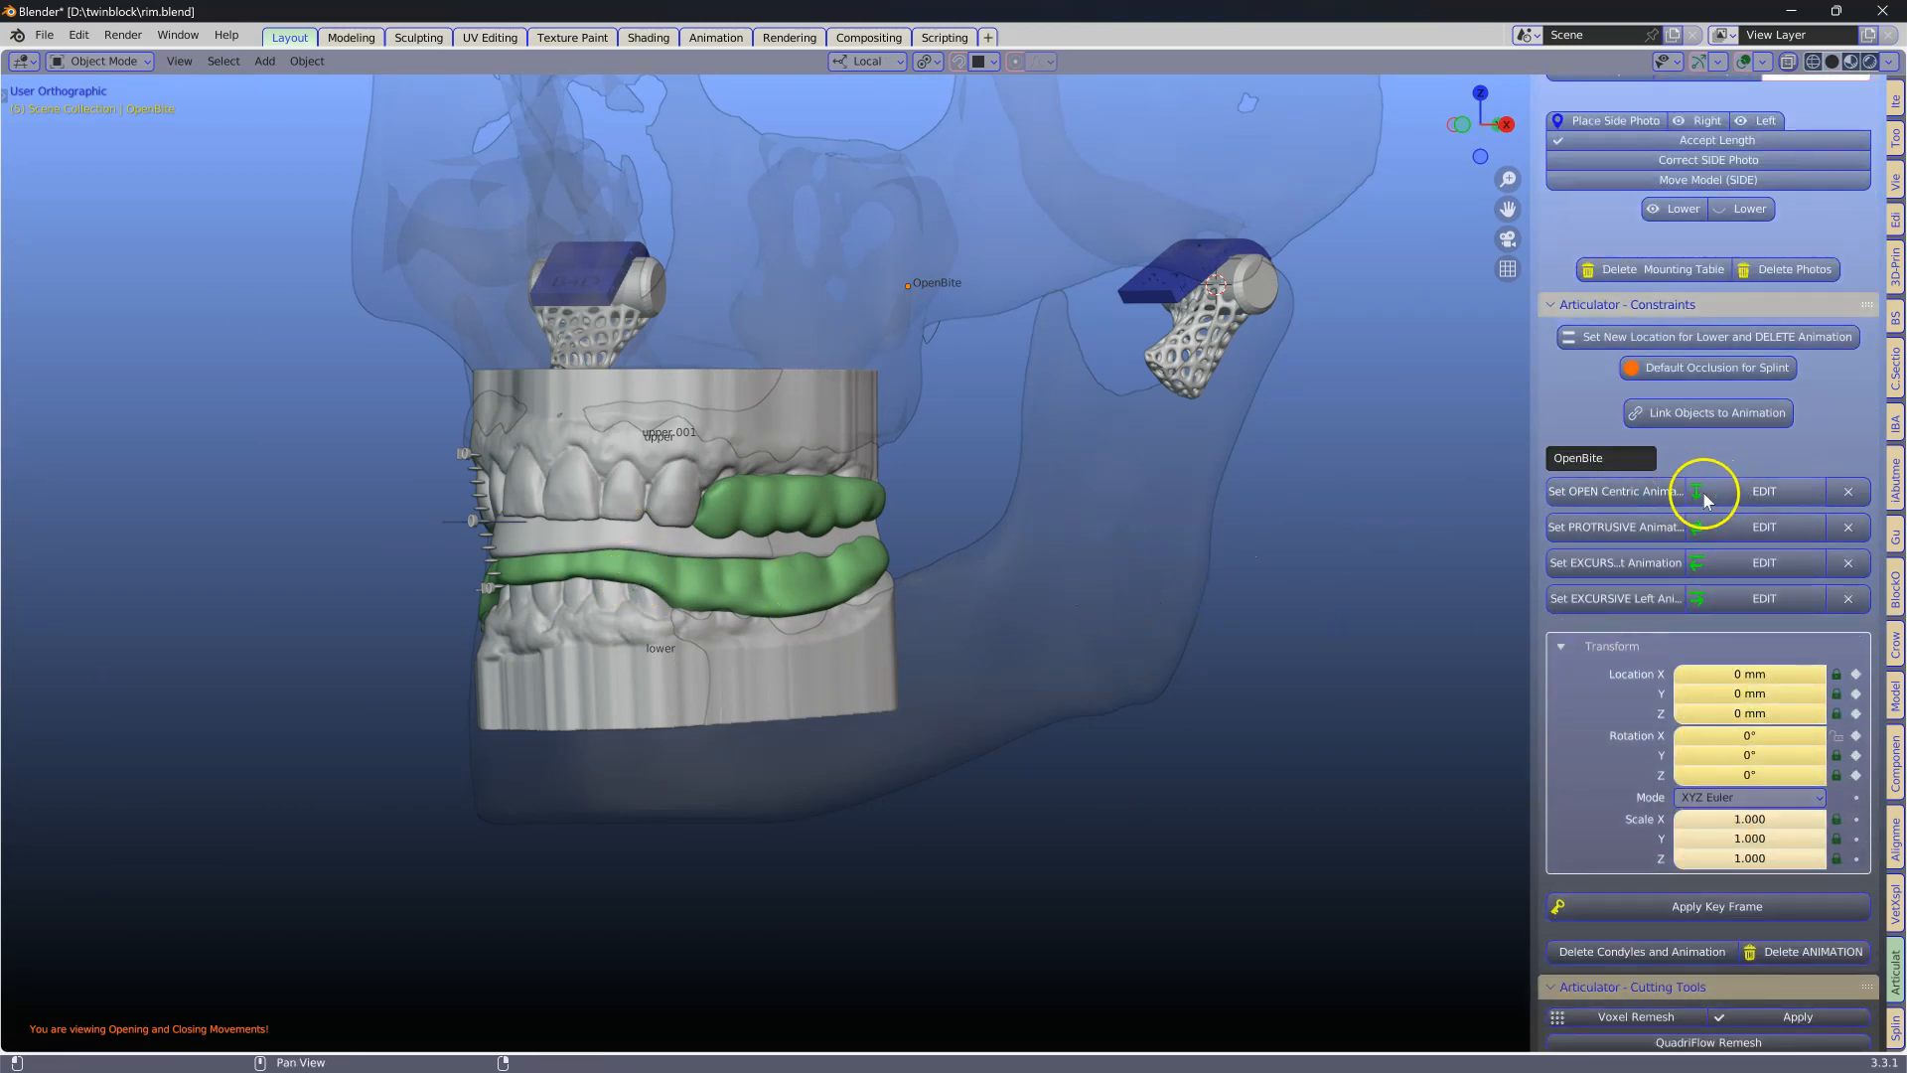
pyautogui.click(1766, 526)
pyautogui.moveTo(929, 273); pyautogui.dragTo(907, 301)
pyautogui.scroll(1, 1465, 777)
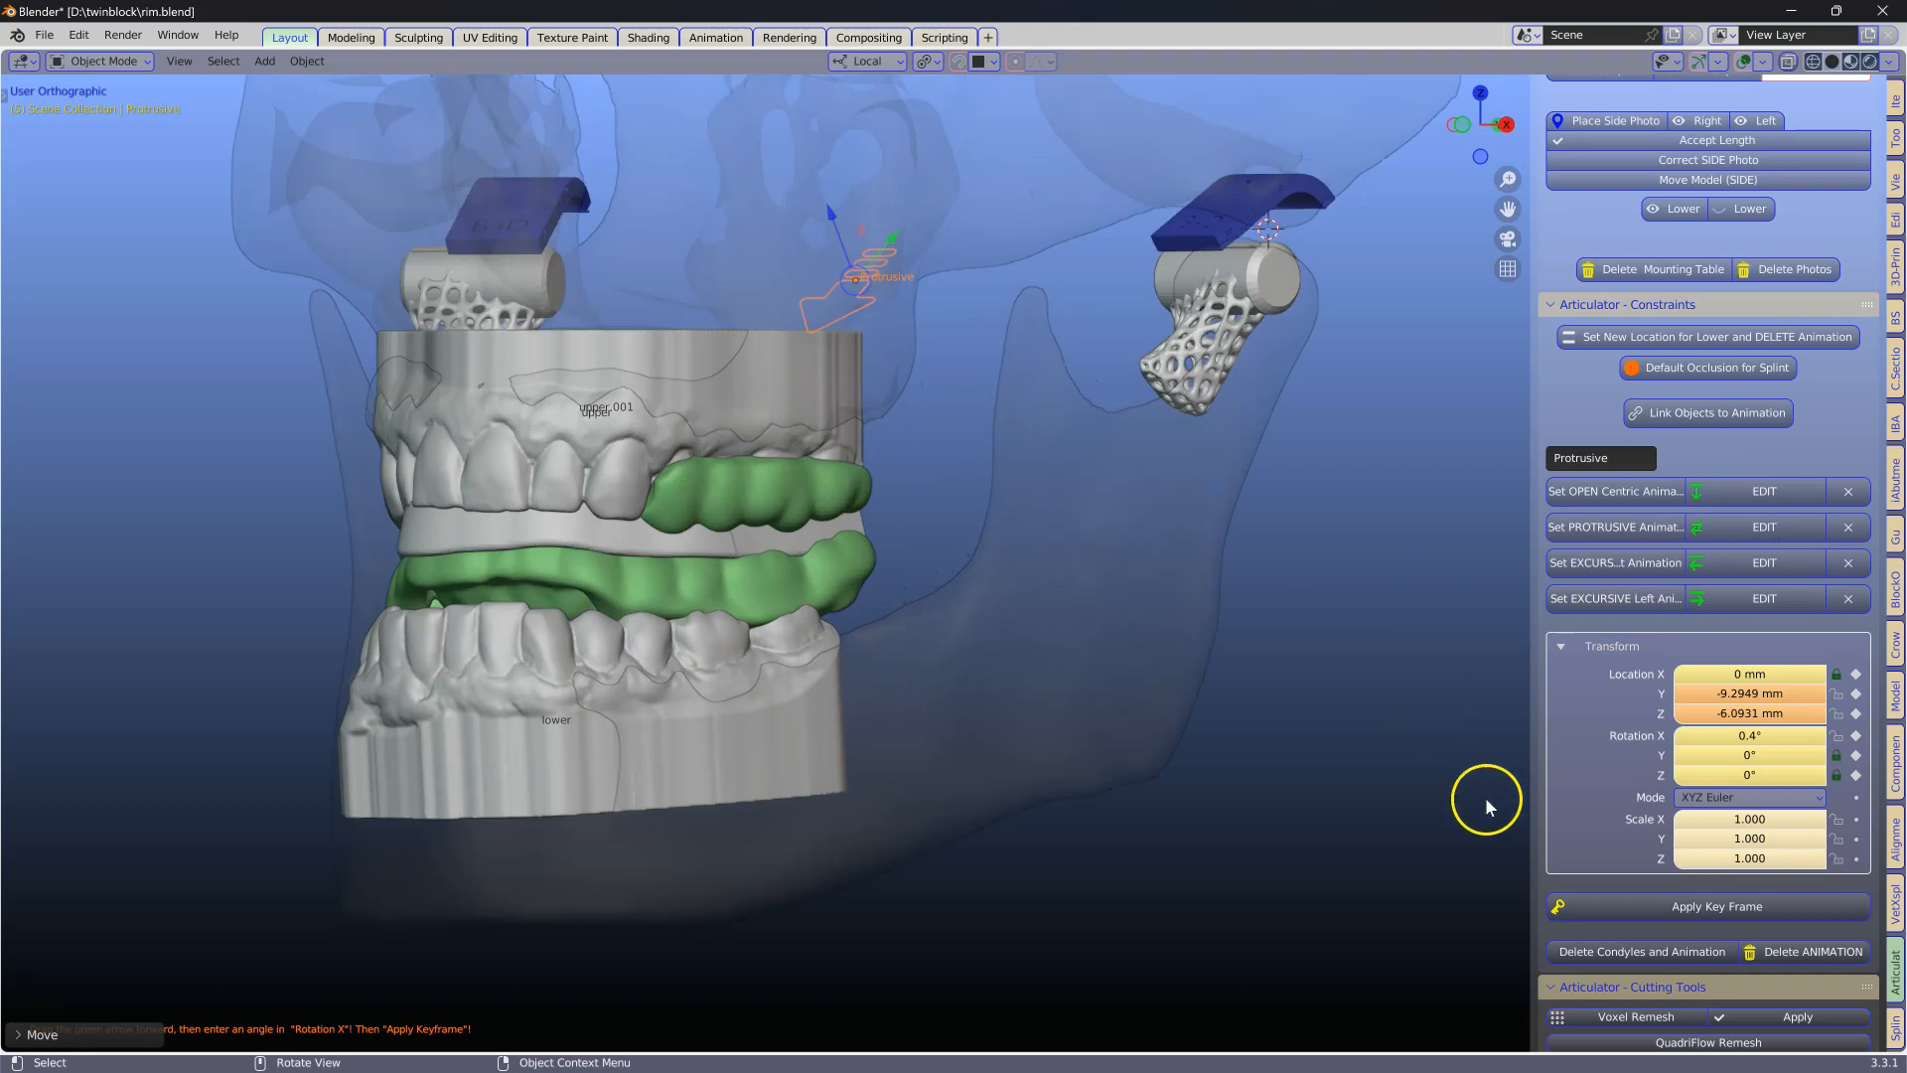
pyautogui.click(1713, 919)
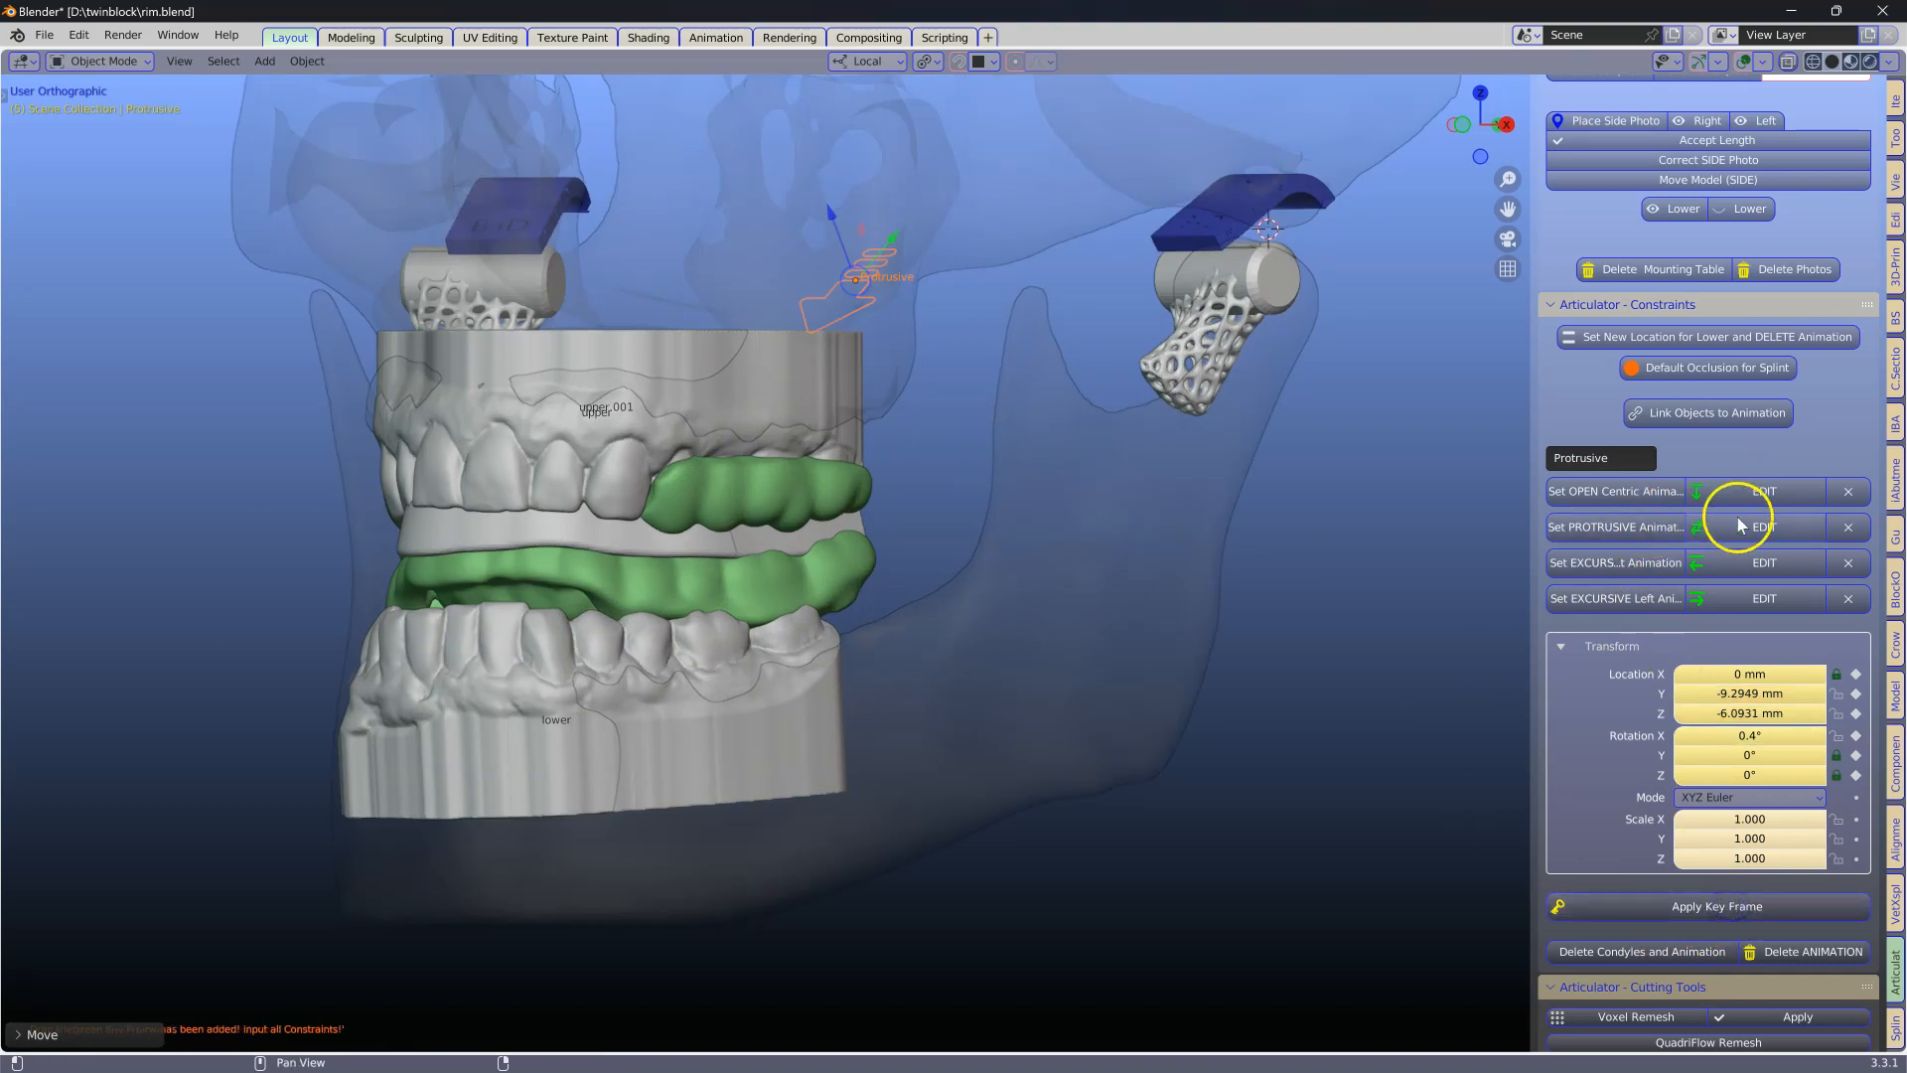
# Edit the right excursive animation to a Z rotation of -6.7° and apply the key frame.
pyautogui.moveTo(1533, 534); pyautogui.dragTo(1395, 556)
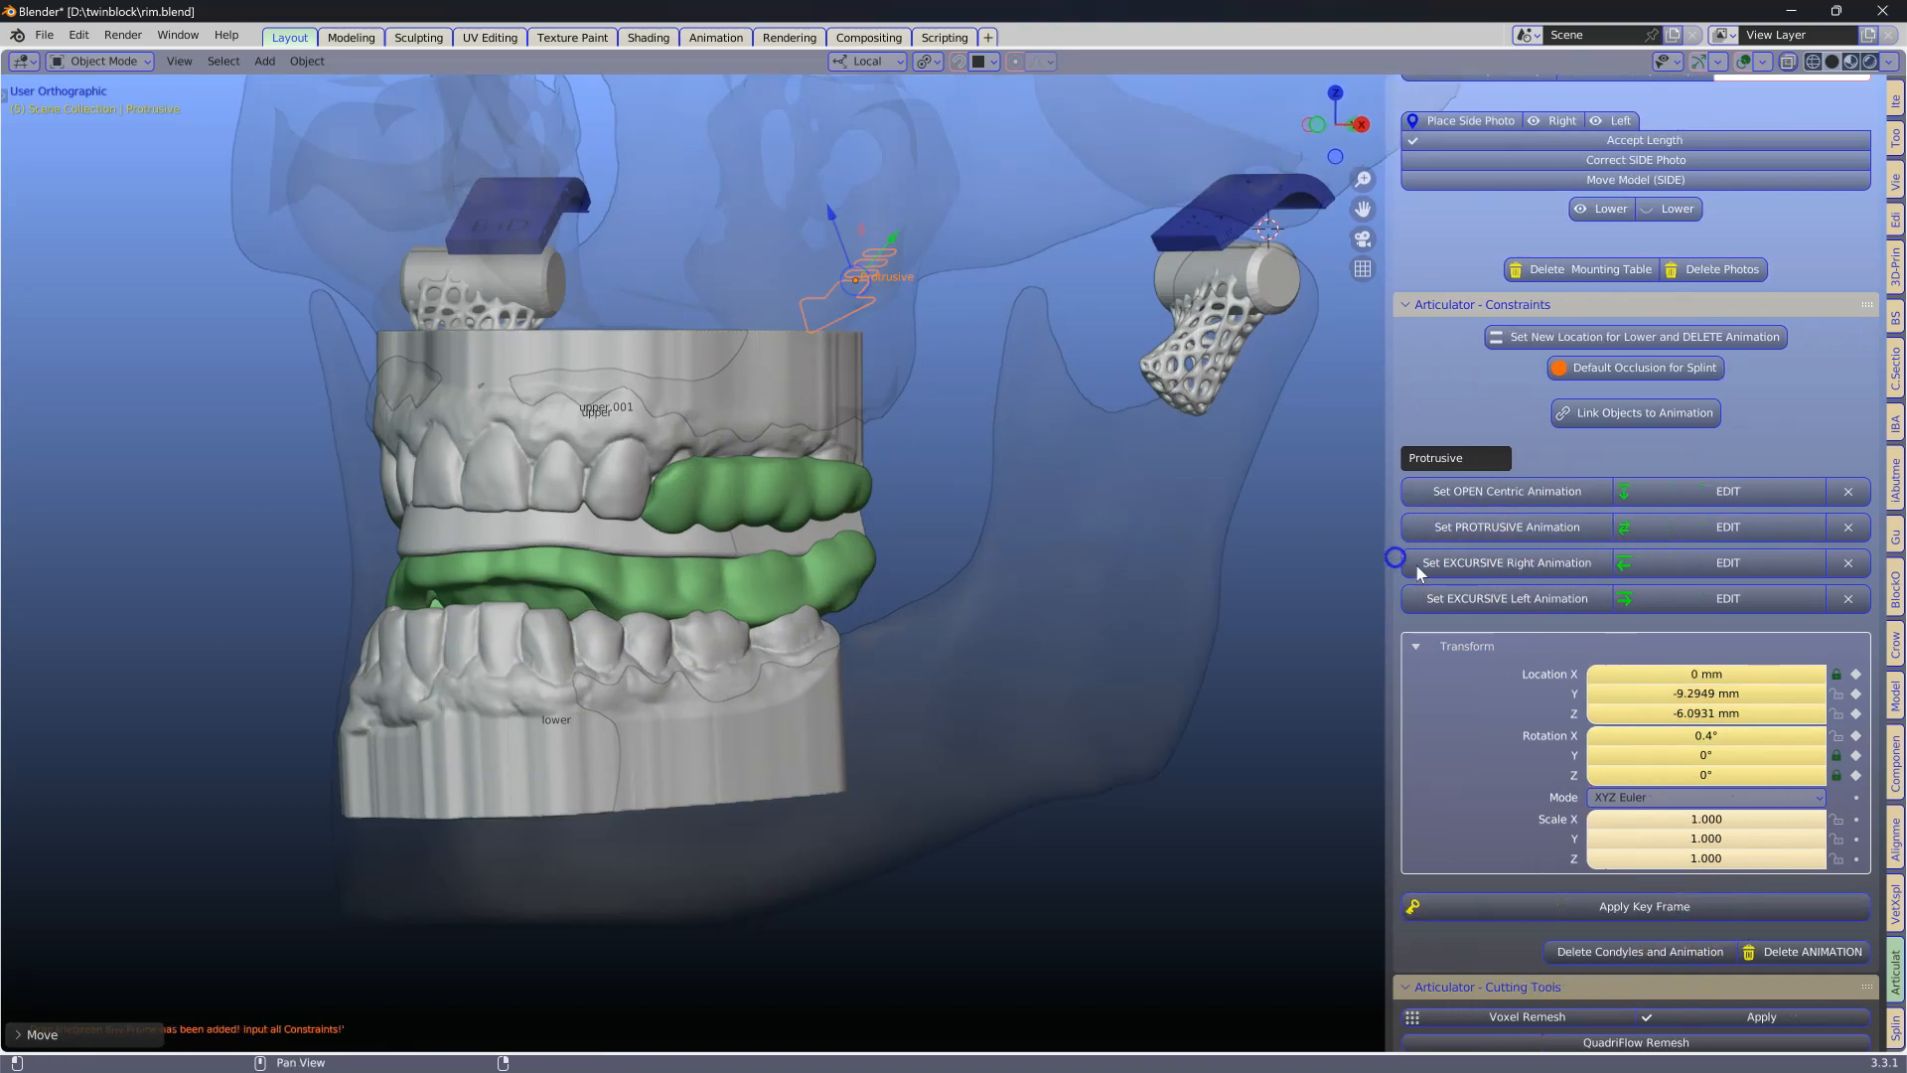
pyautogui.click(1725, 564)
pyautogui.moveTo(1746, 776); pyautogui.dragTo(1713, 780)
pyautogui.click(1695, 908)
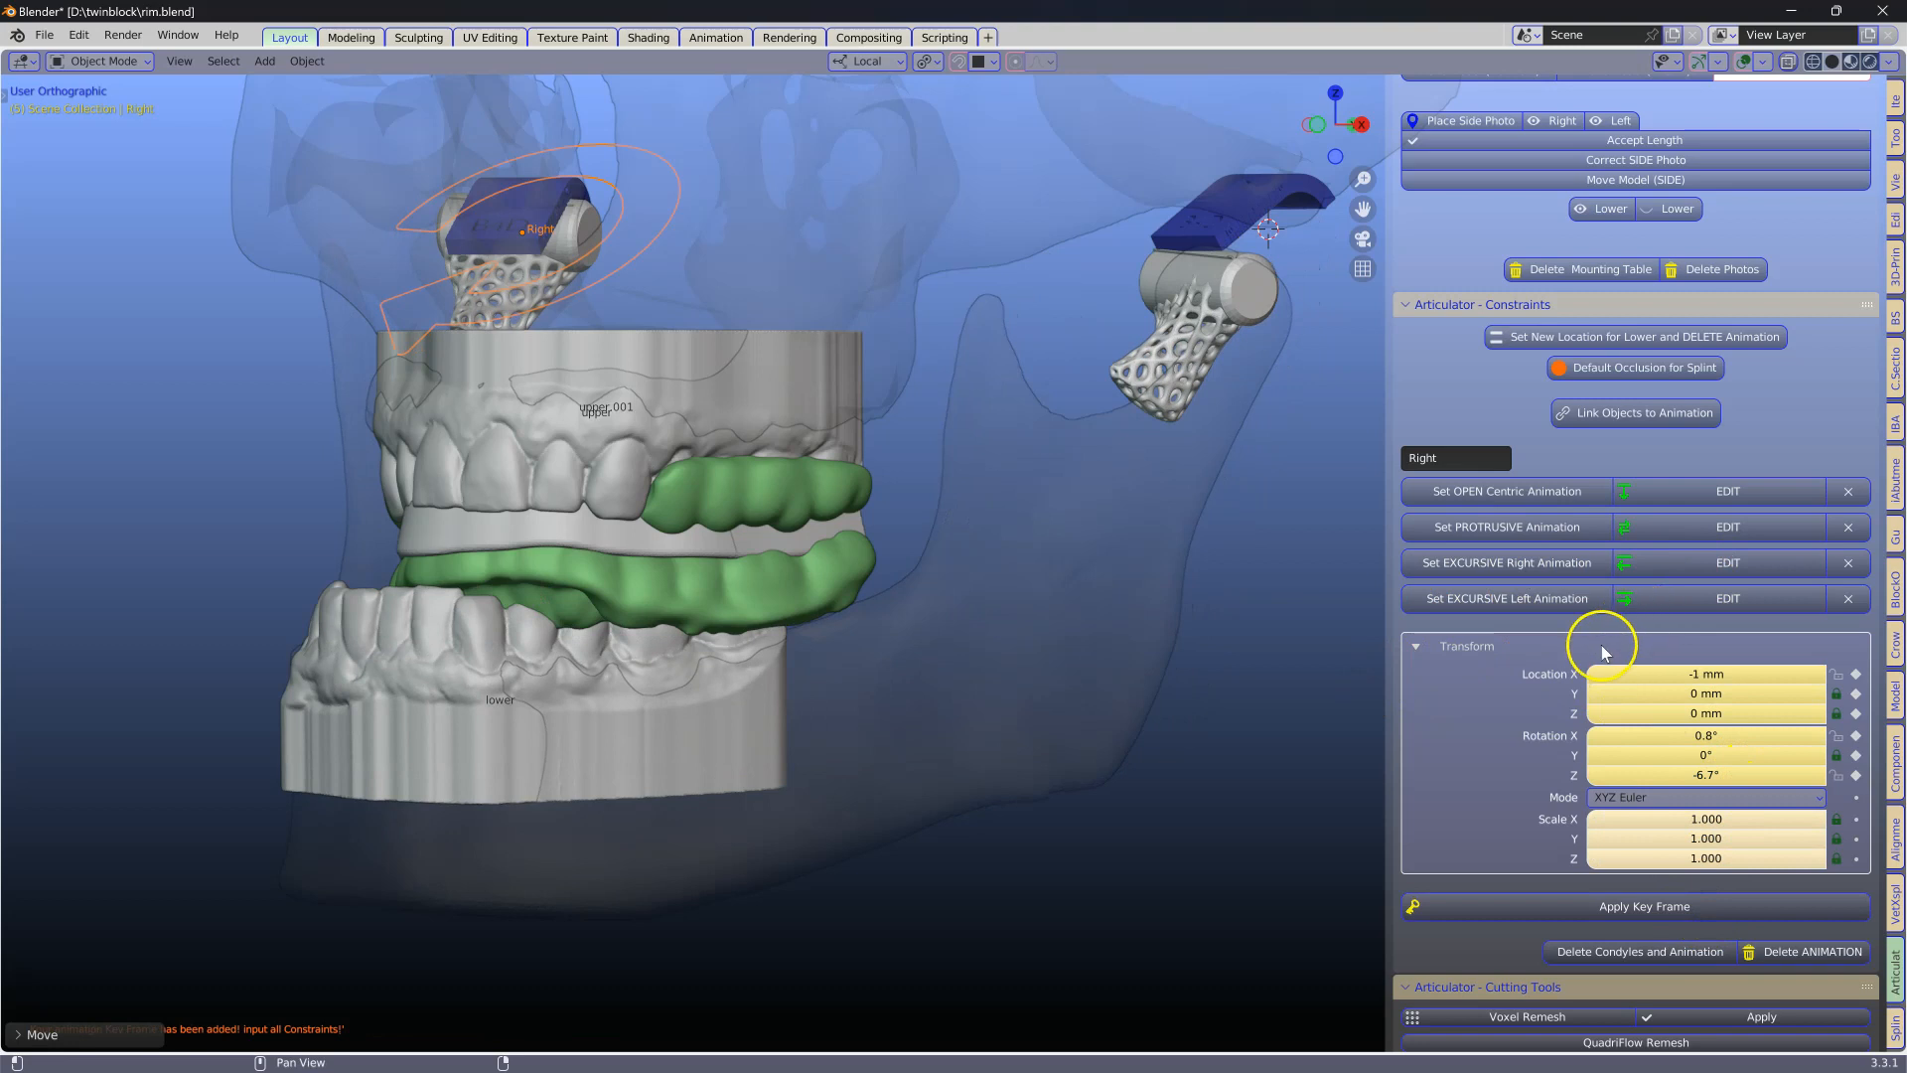
# Edit the left excursive animation to a Z rotation of 4.1° and apply the key frame.
pyautogui.click(1715, 600)
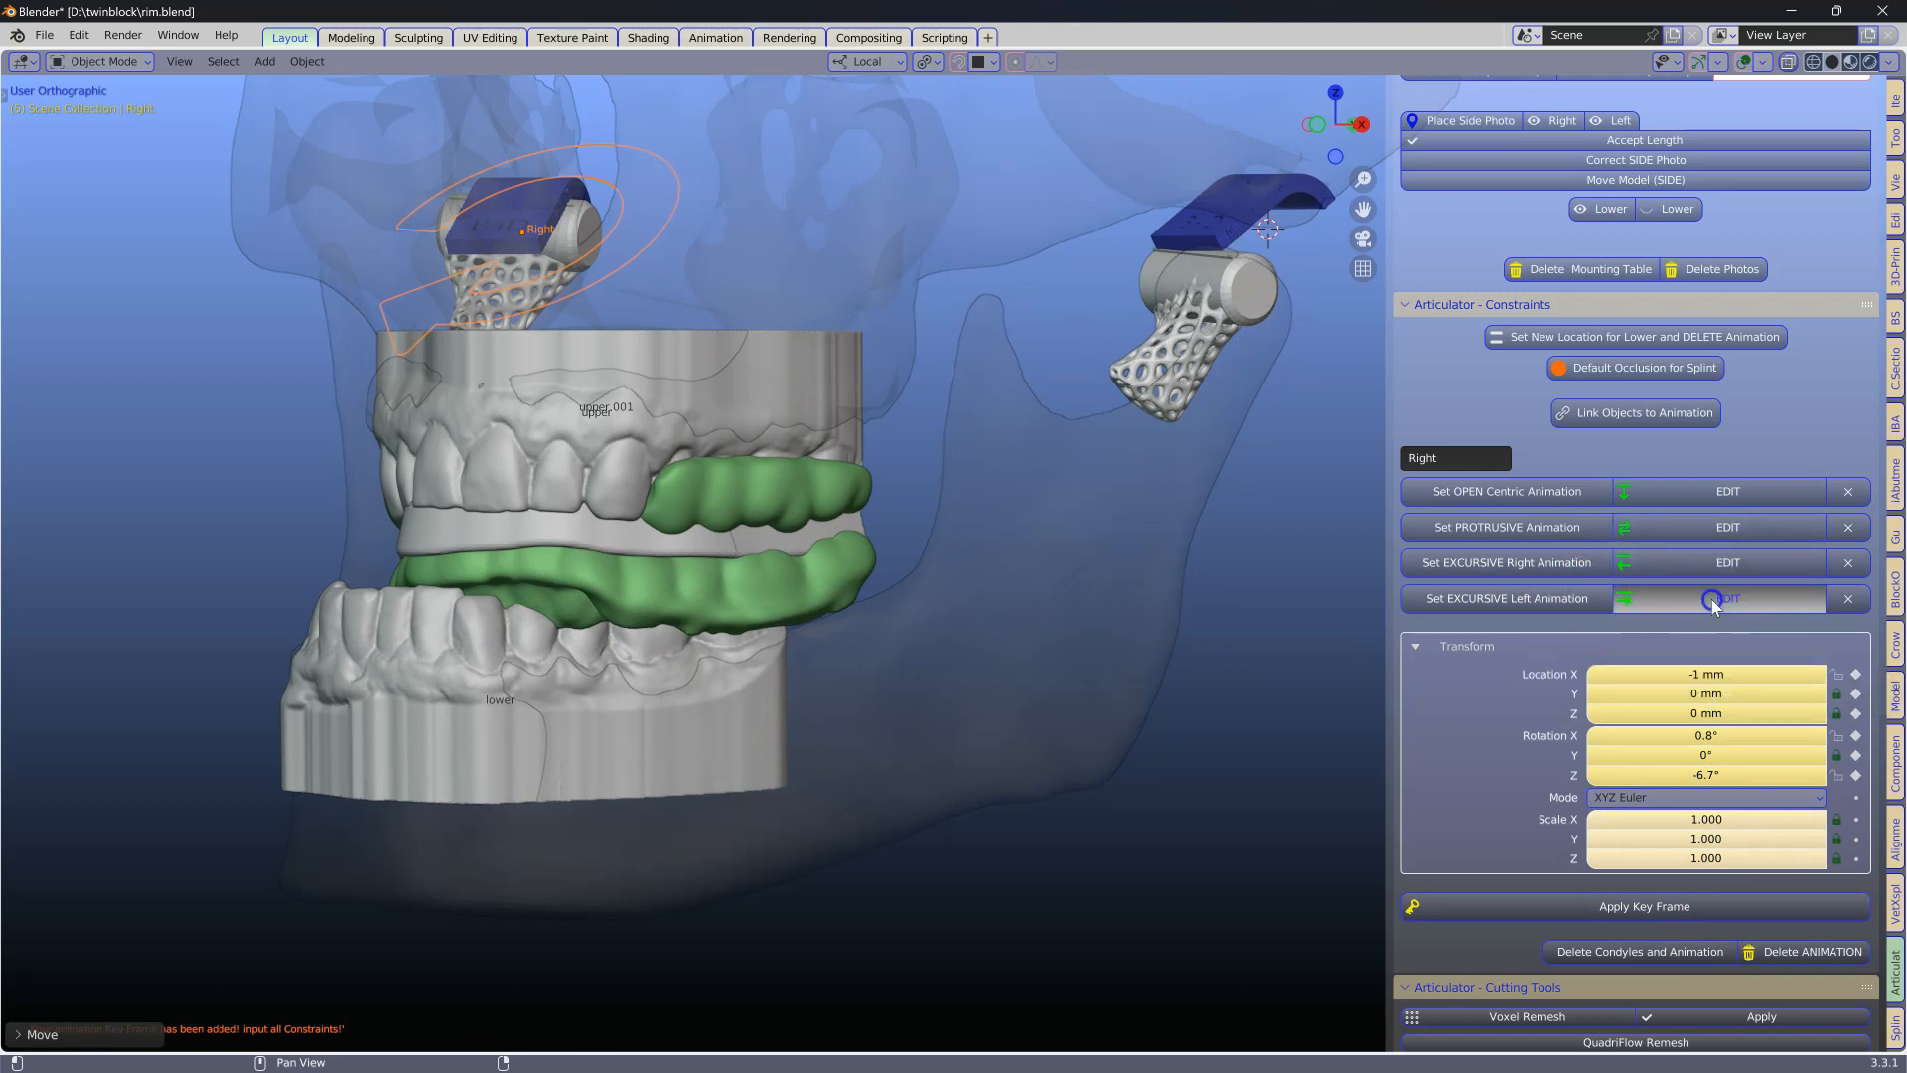
pyautogui.moveTo(1689, 777)
pyautogui.mouseDown()
pyautogui.moveTo(1740, 778)
pyautogui.moveTo(1679, 778)
pyautogui.mouseUp()
pyautogui.click(1656, 907)
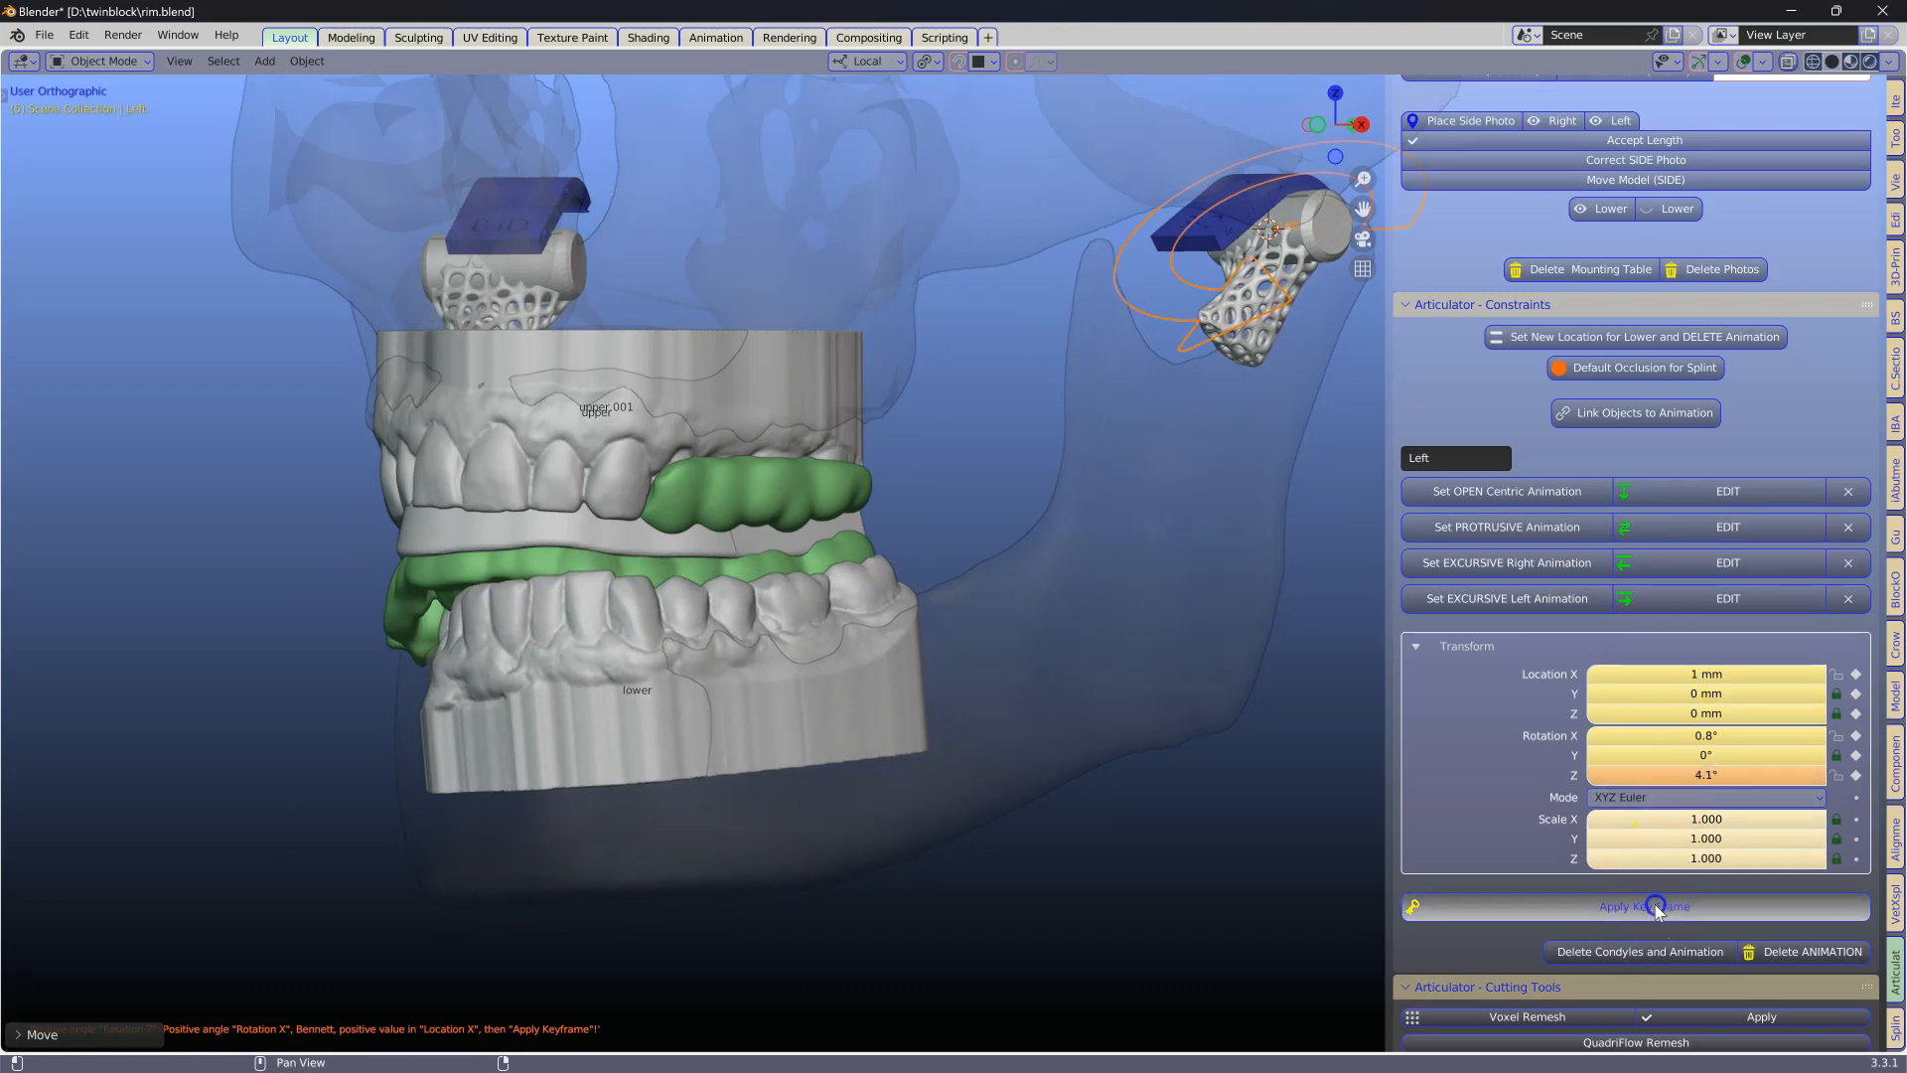
# Preview the right, left, protrusive and open centric jaw movements, ending on the right excursion.
pyautogui.scroll(-15, 1654, 894)
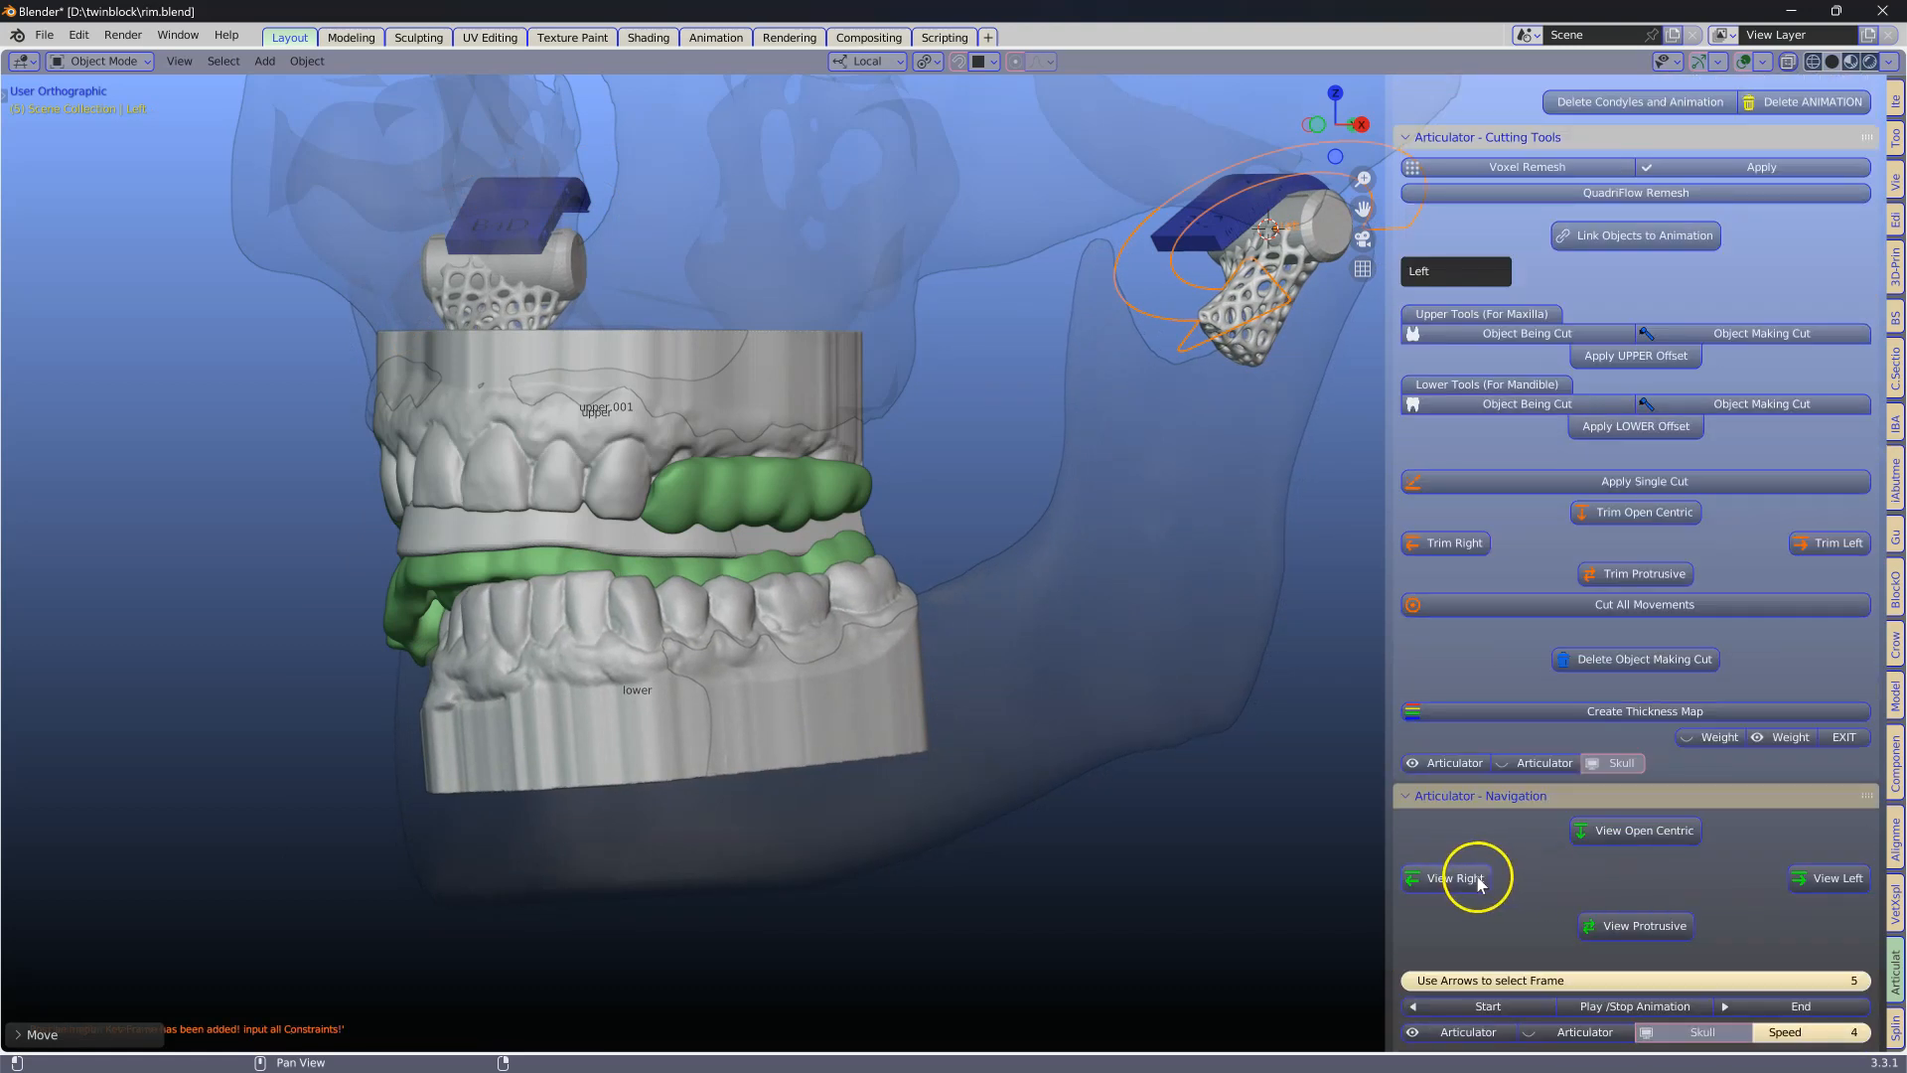
pyautogui.click(1478, 879)
pyautogui.click(1848, 880)
pyautogui.click(1644, 920)
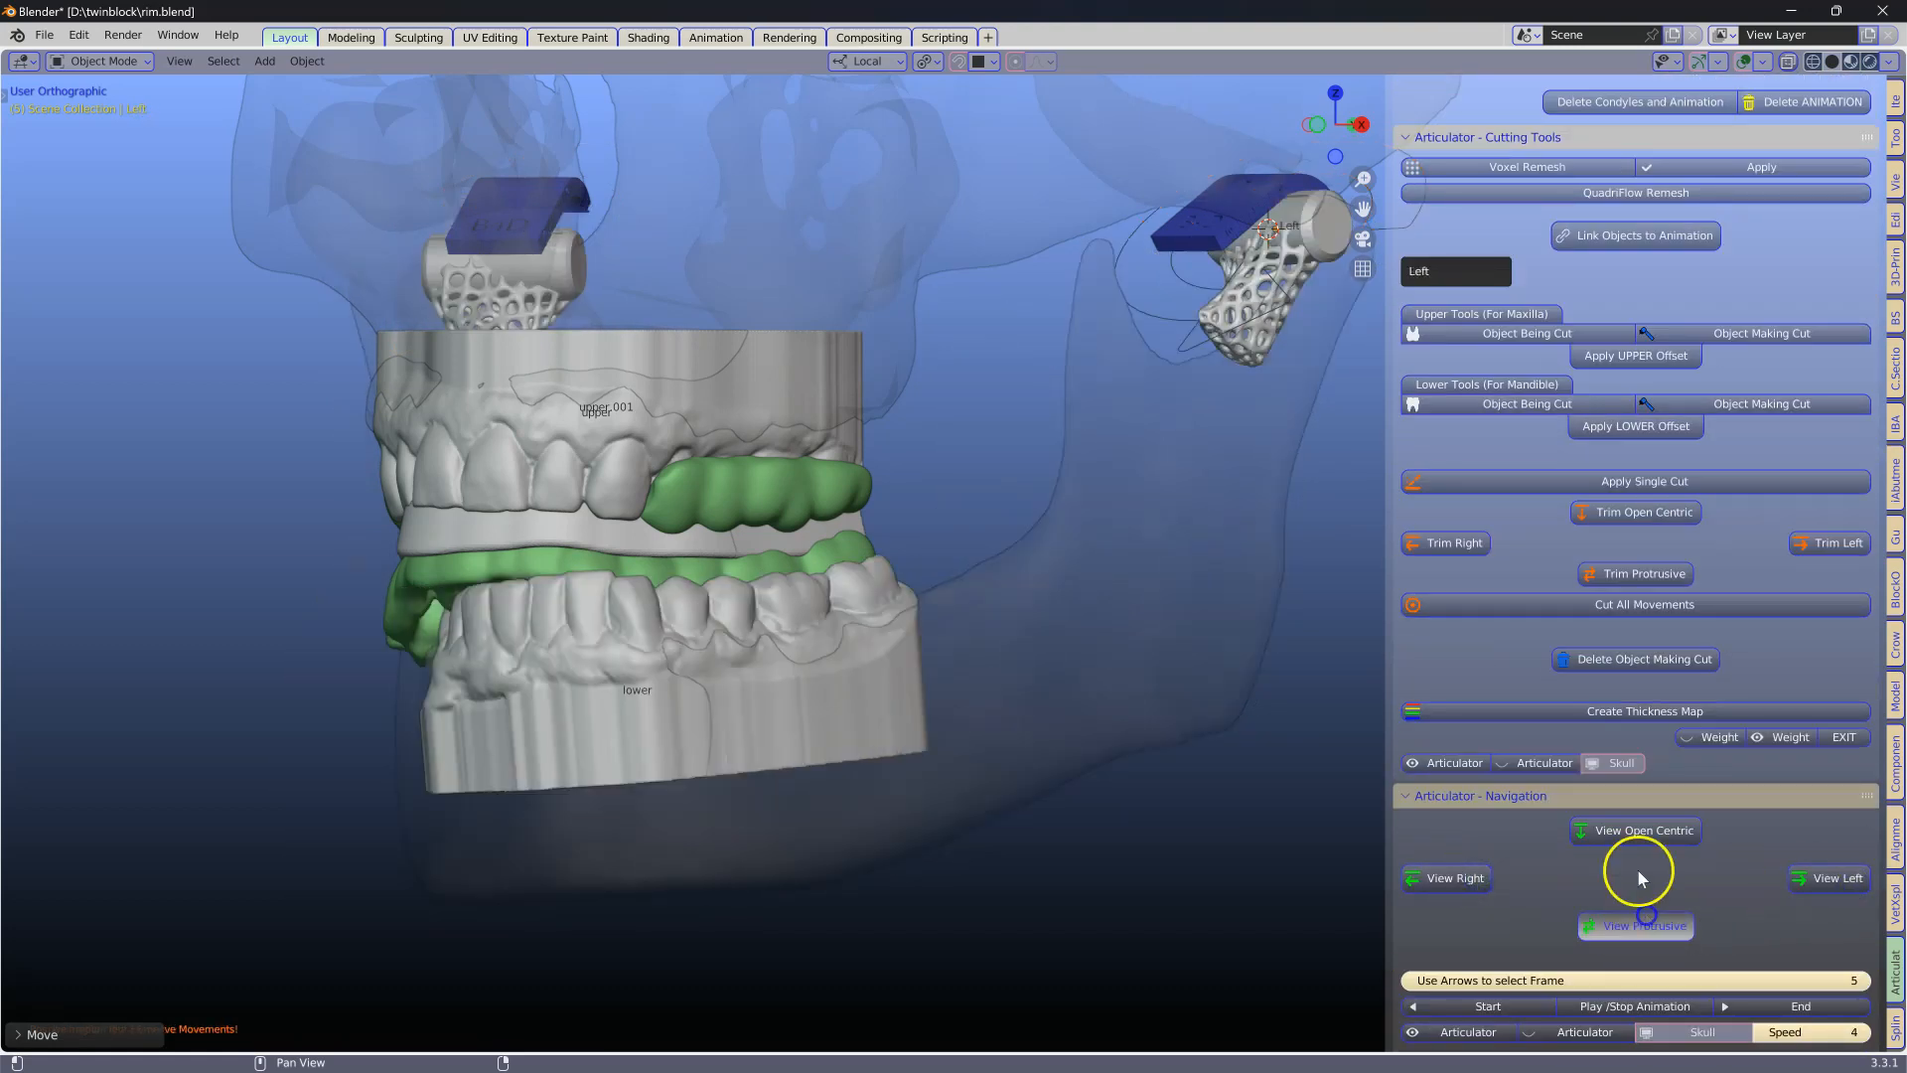
pyautogui.click(1637, 837)
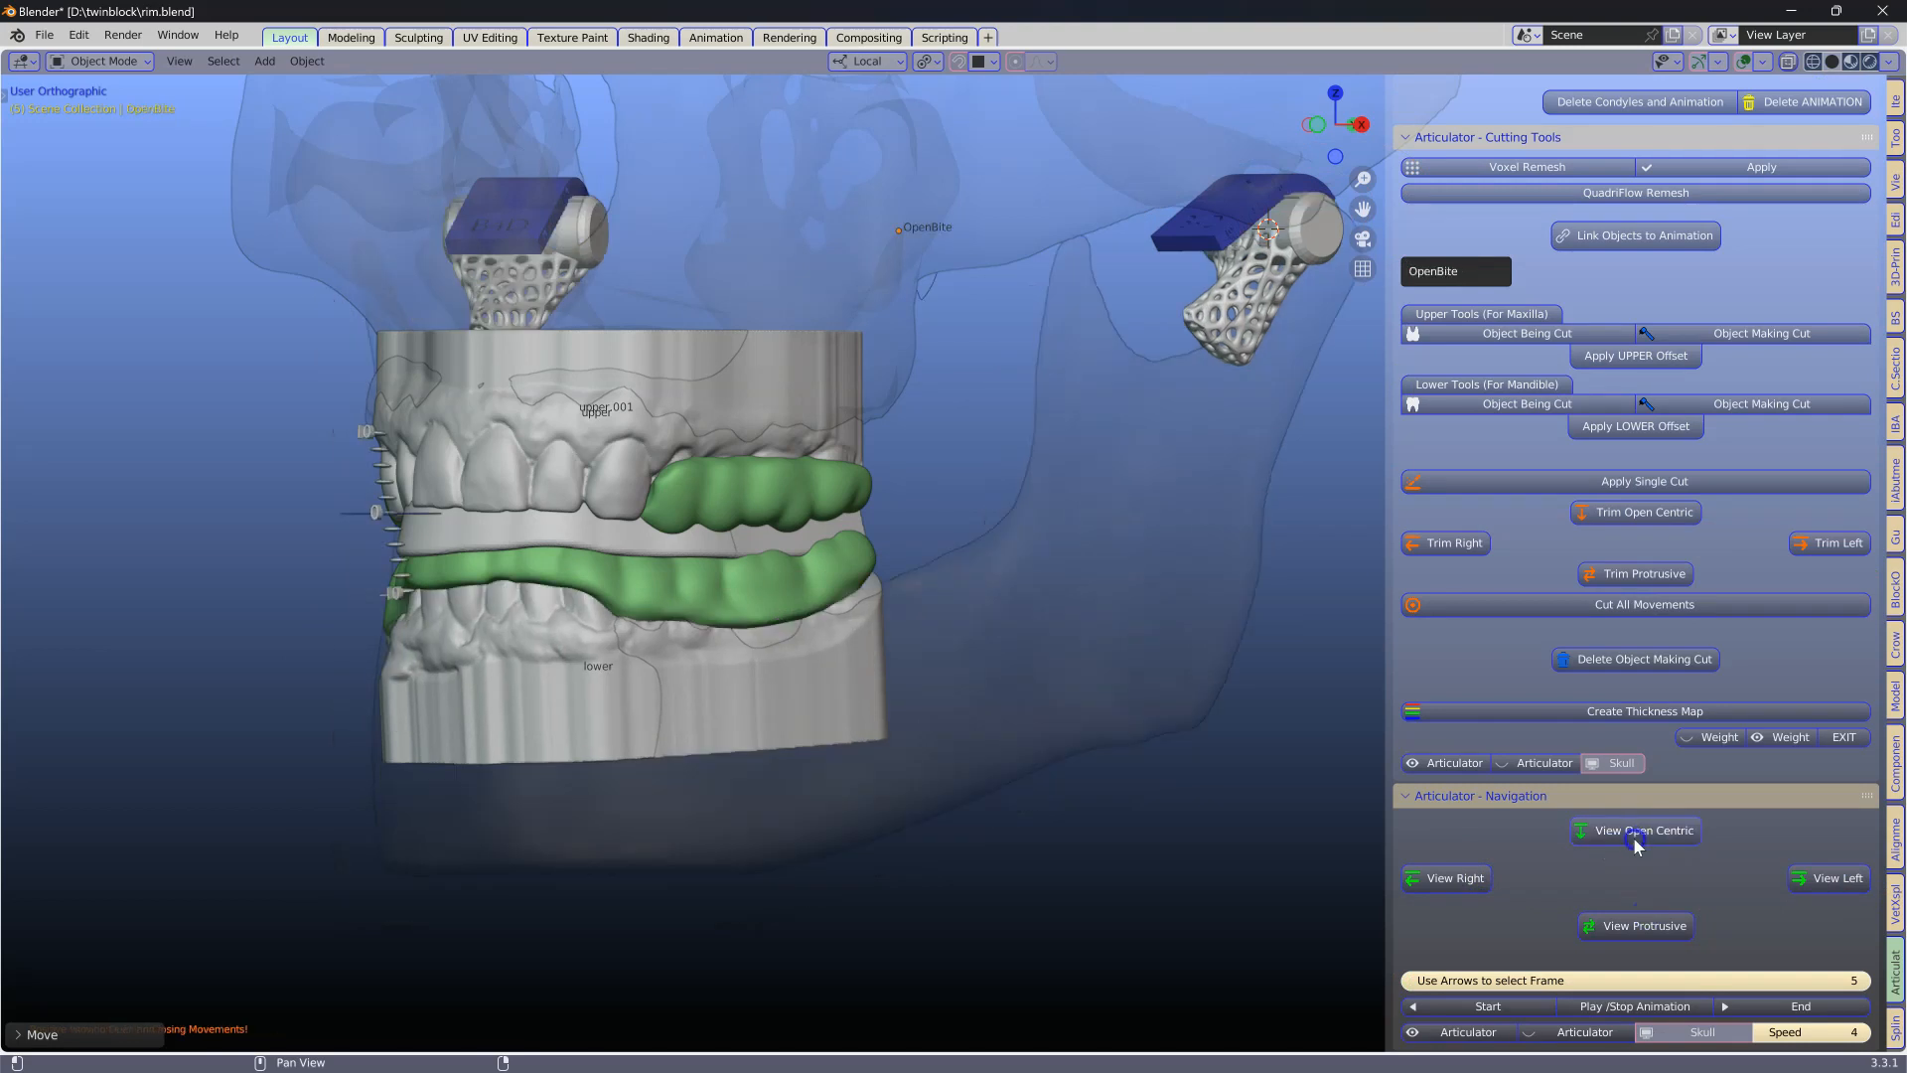
pyautogui.click(1442, 881)
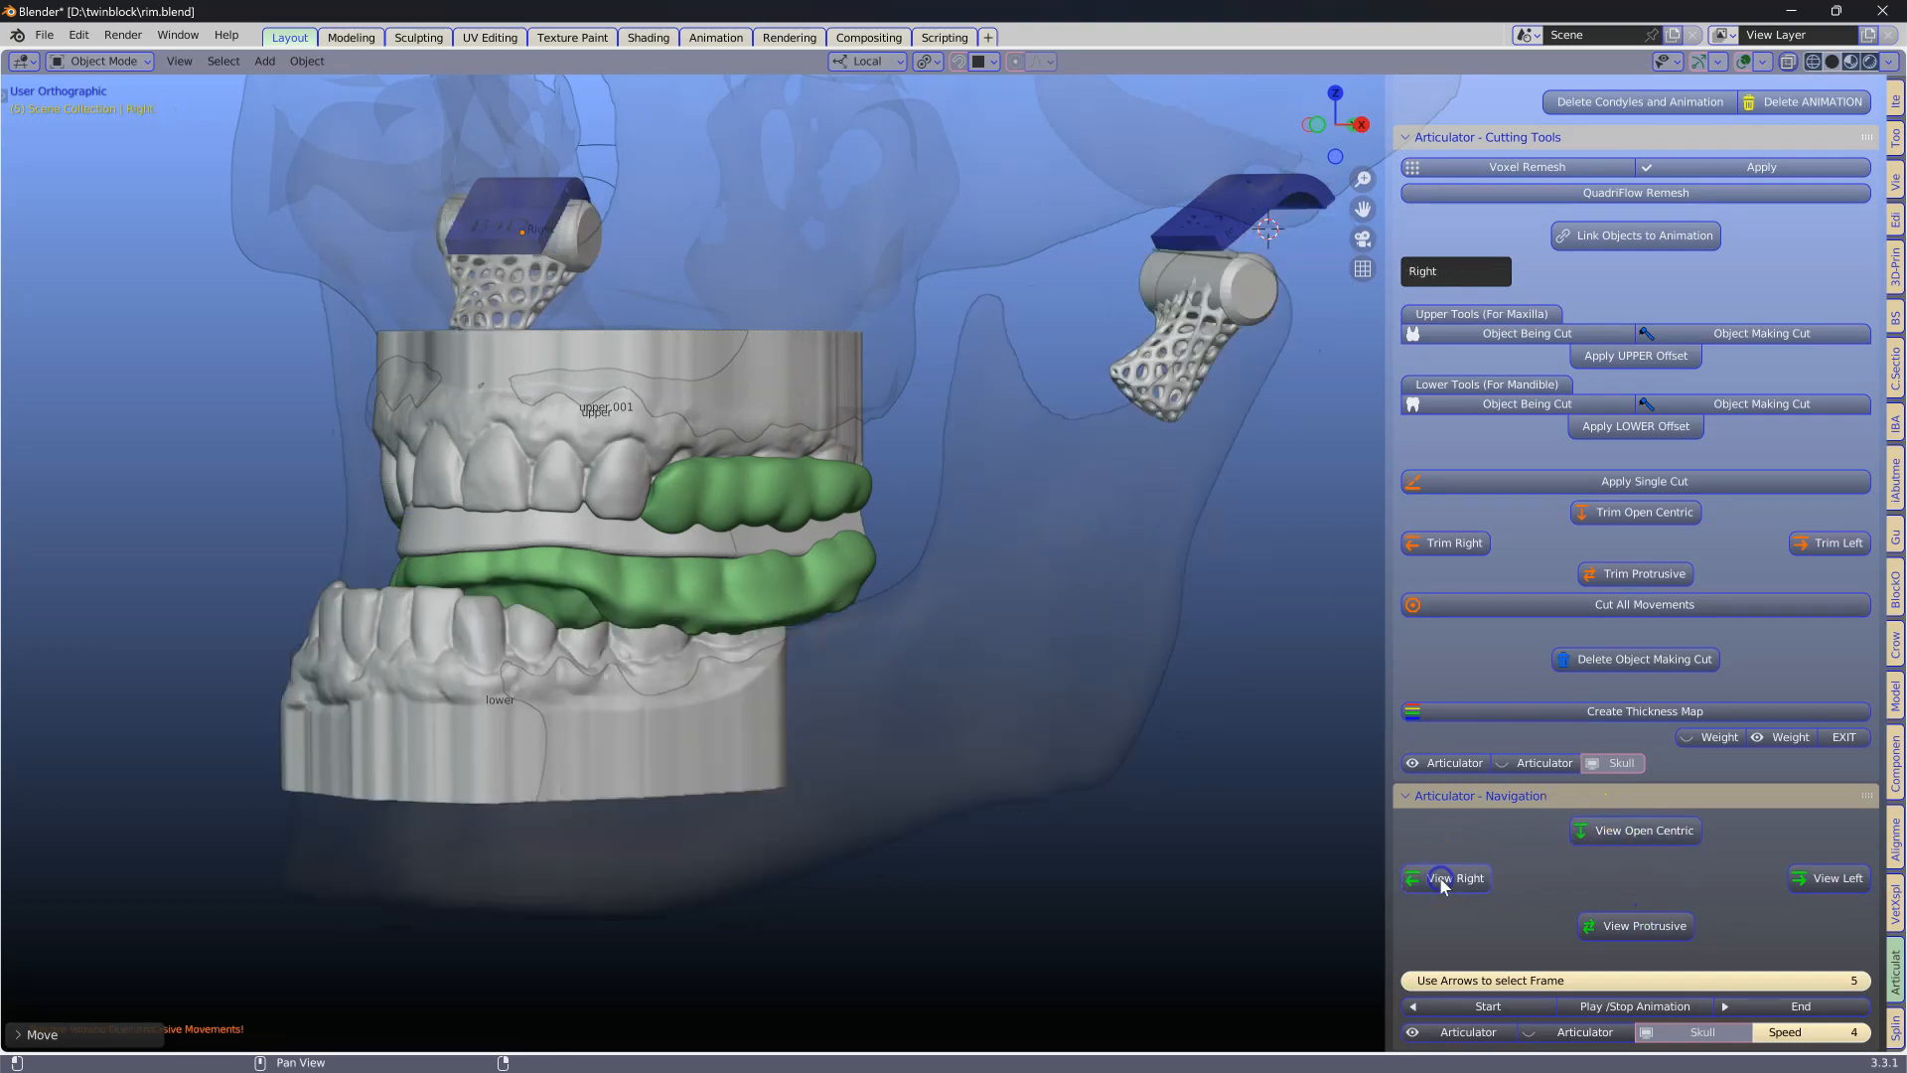
# Link the lower green layer to the jaw animation and check it in the right excursive movement.
pyautogui.click(585, 576)
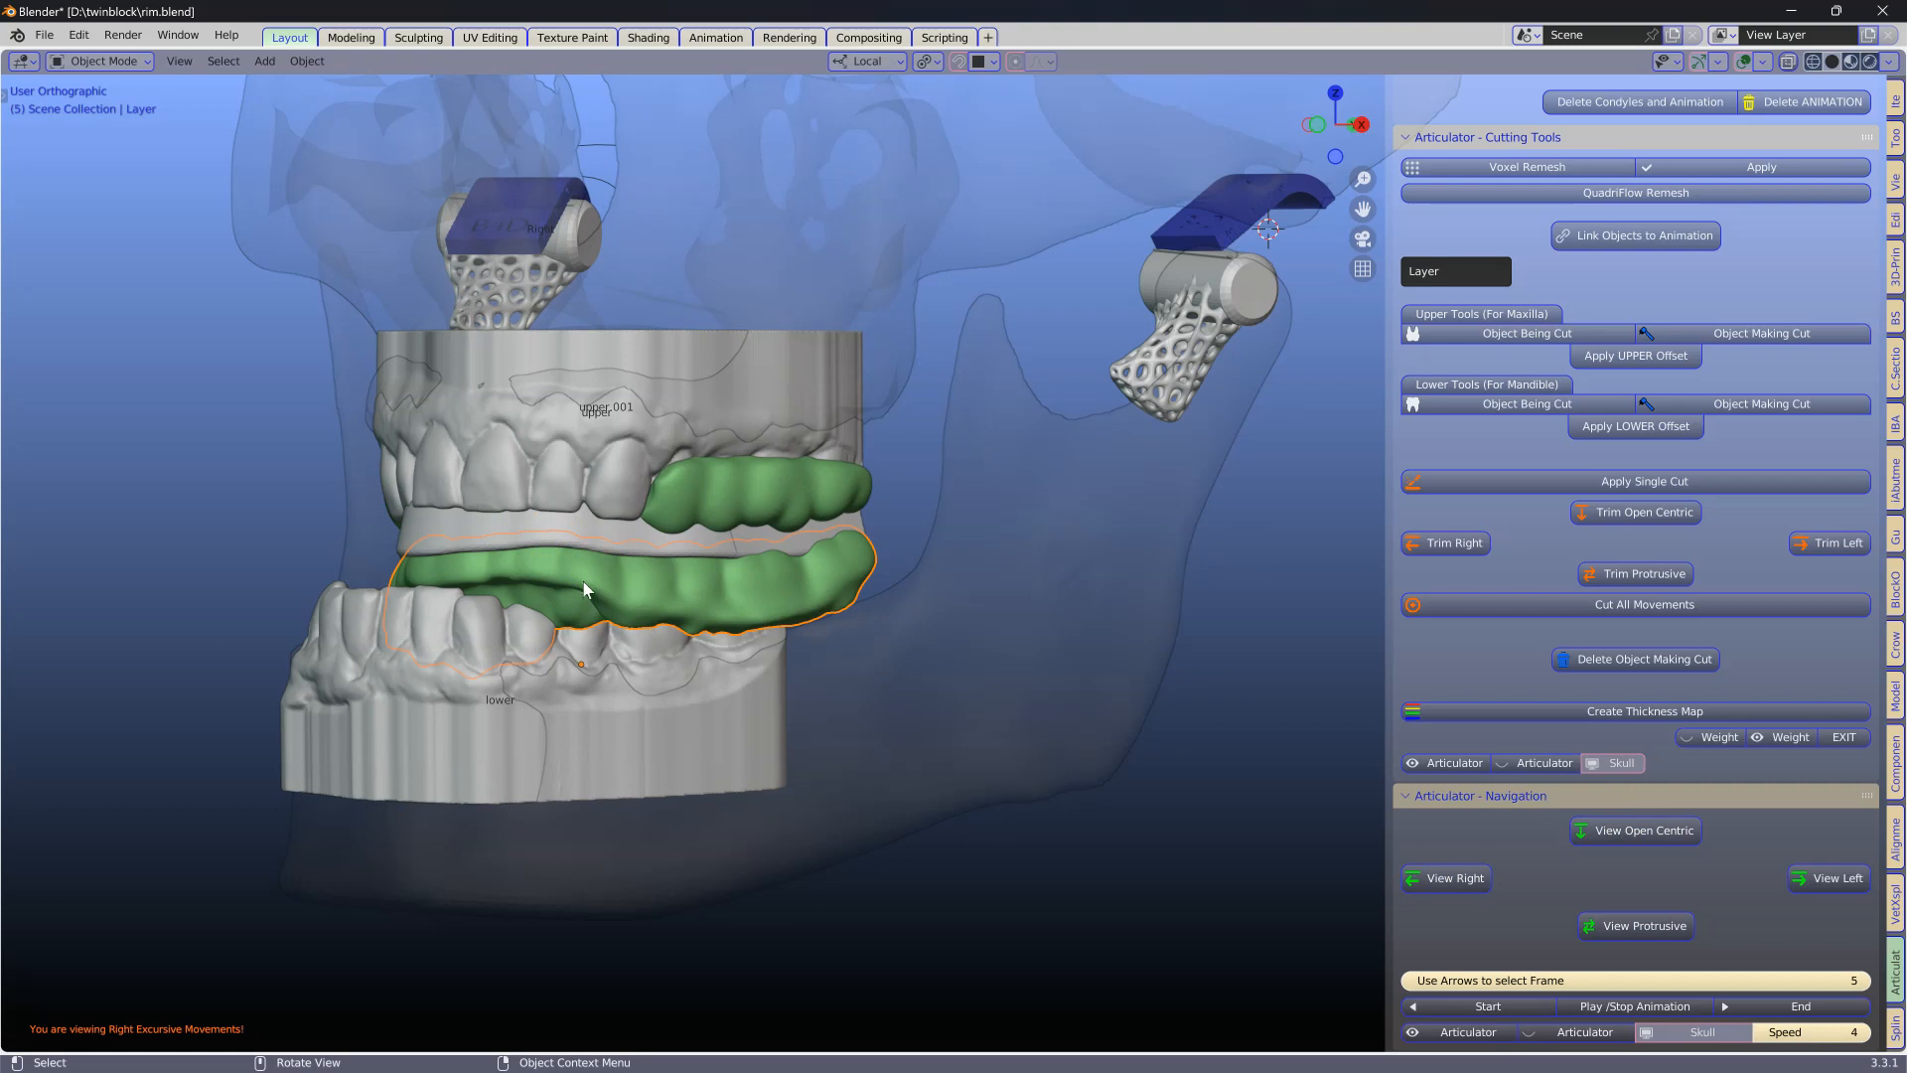
pyautogui.click(1619, 238)
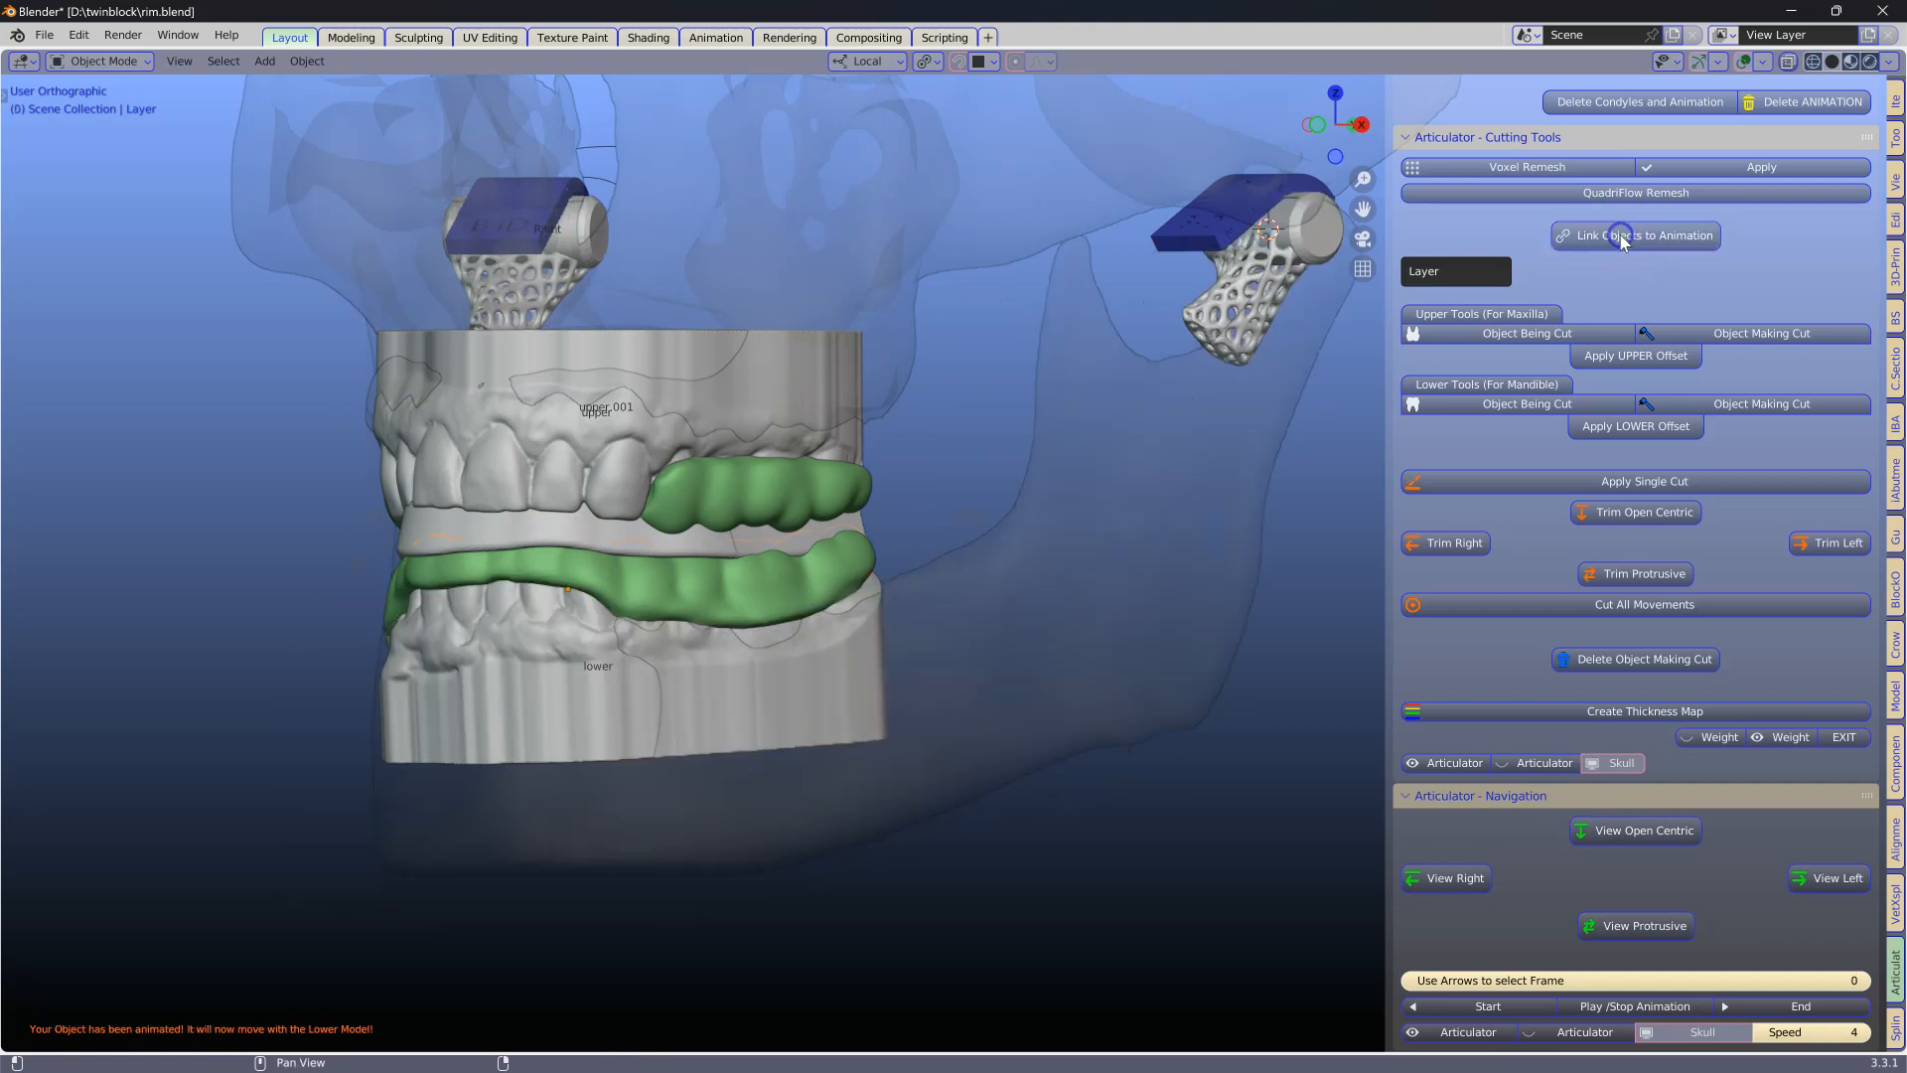
pyautogui.click(1454, 880)
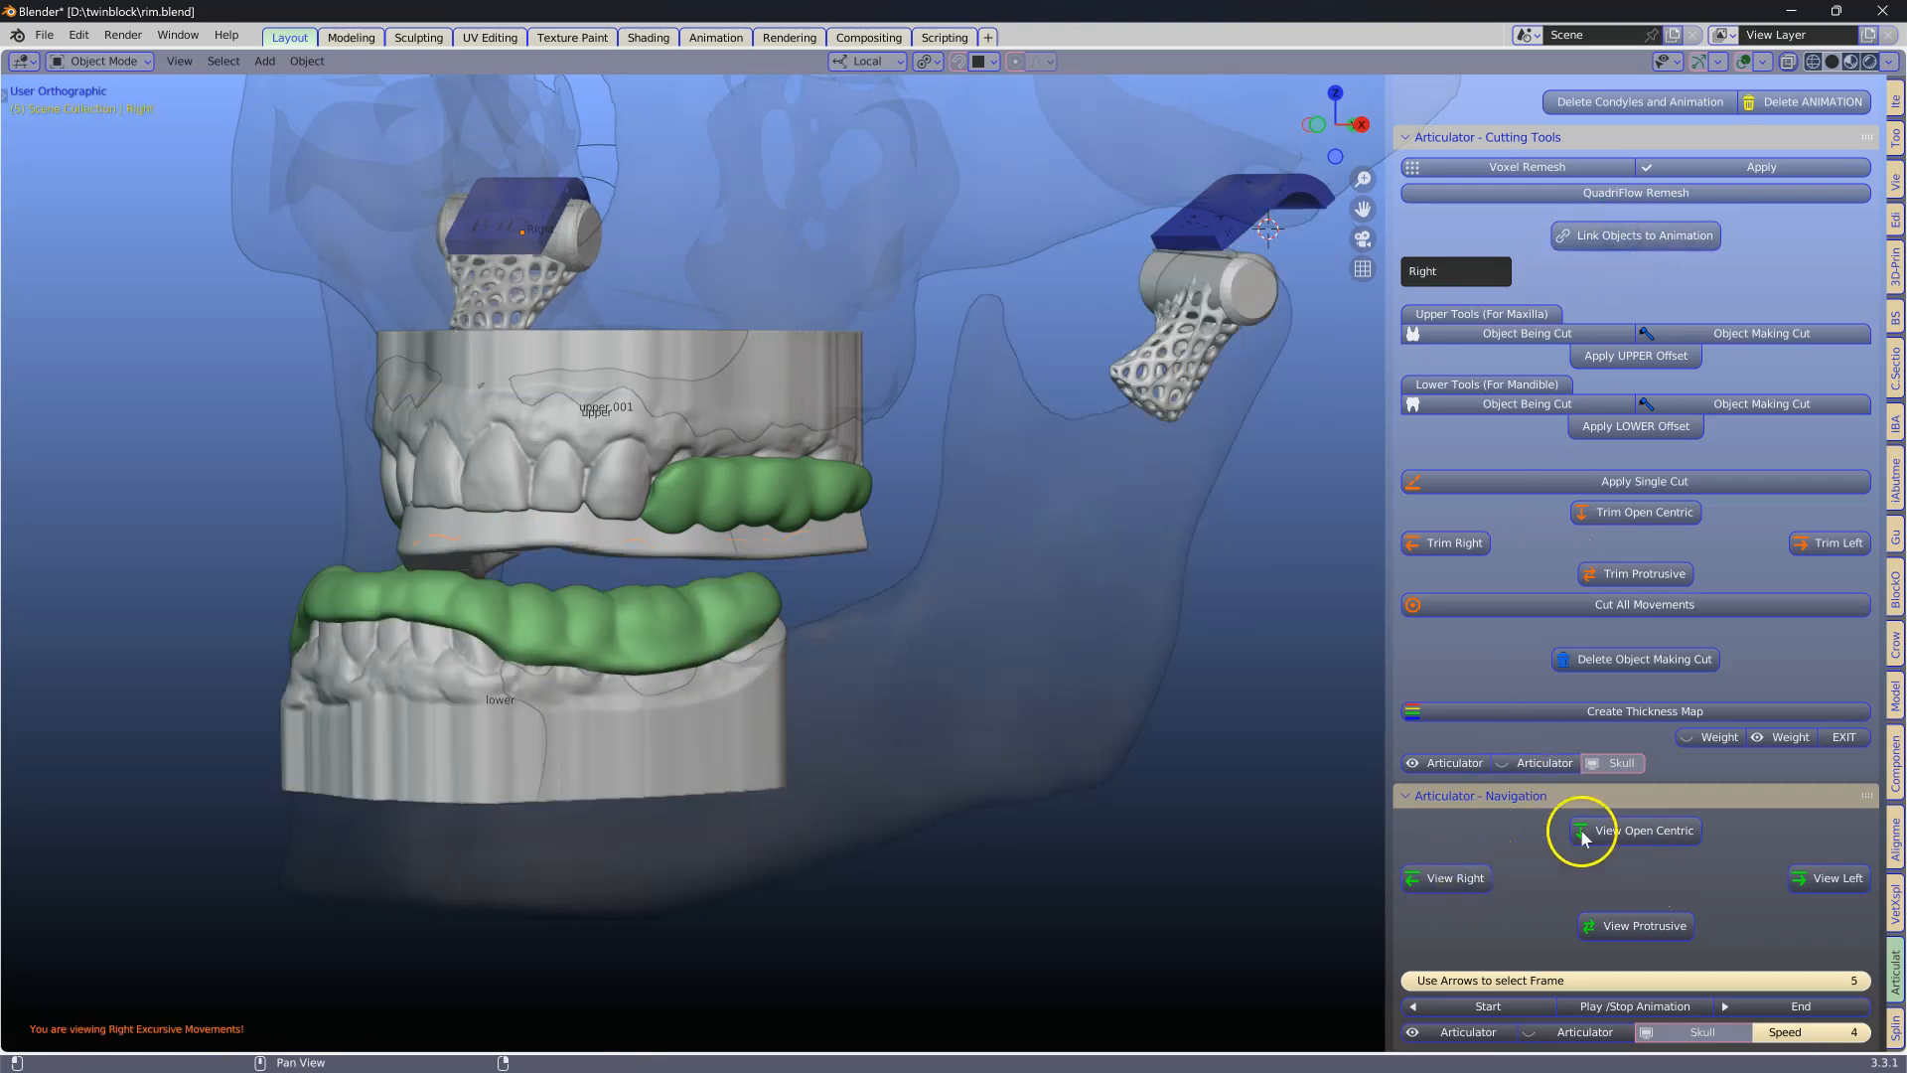
# Link the anterior rim segment to the jaw animation and view the right excursive movement.
pyautogui.click(666, 550)
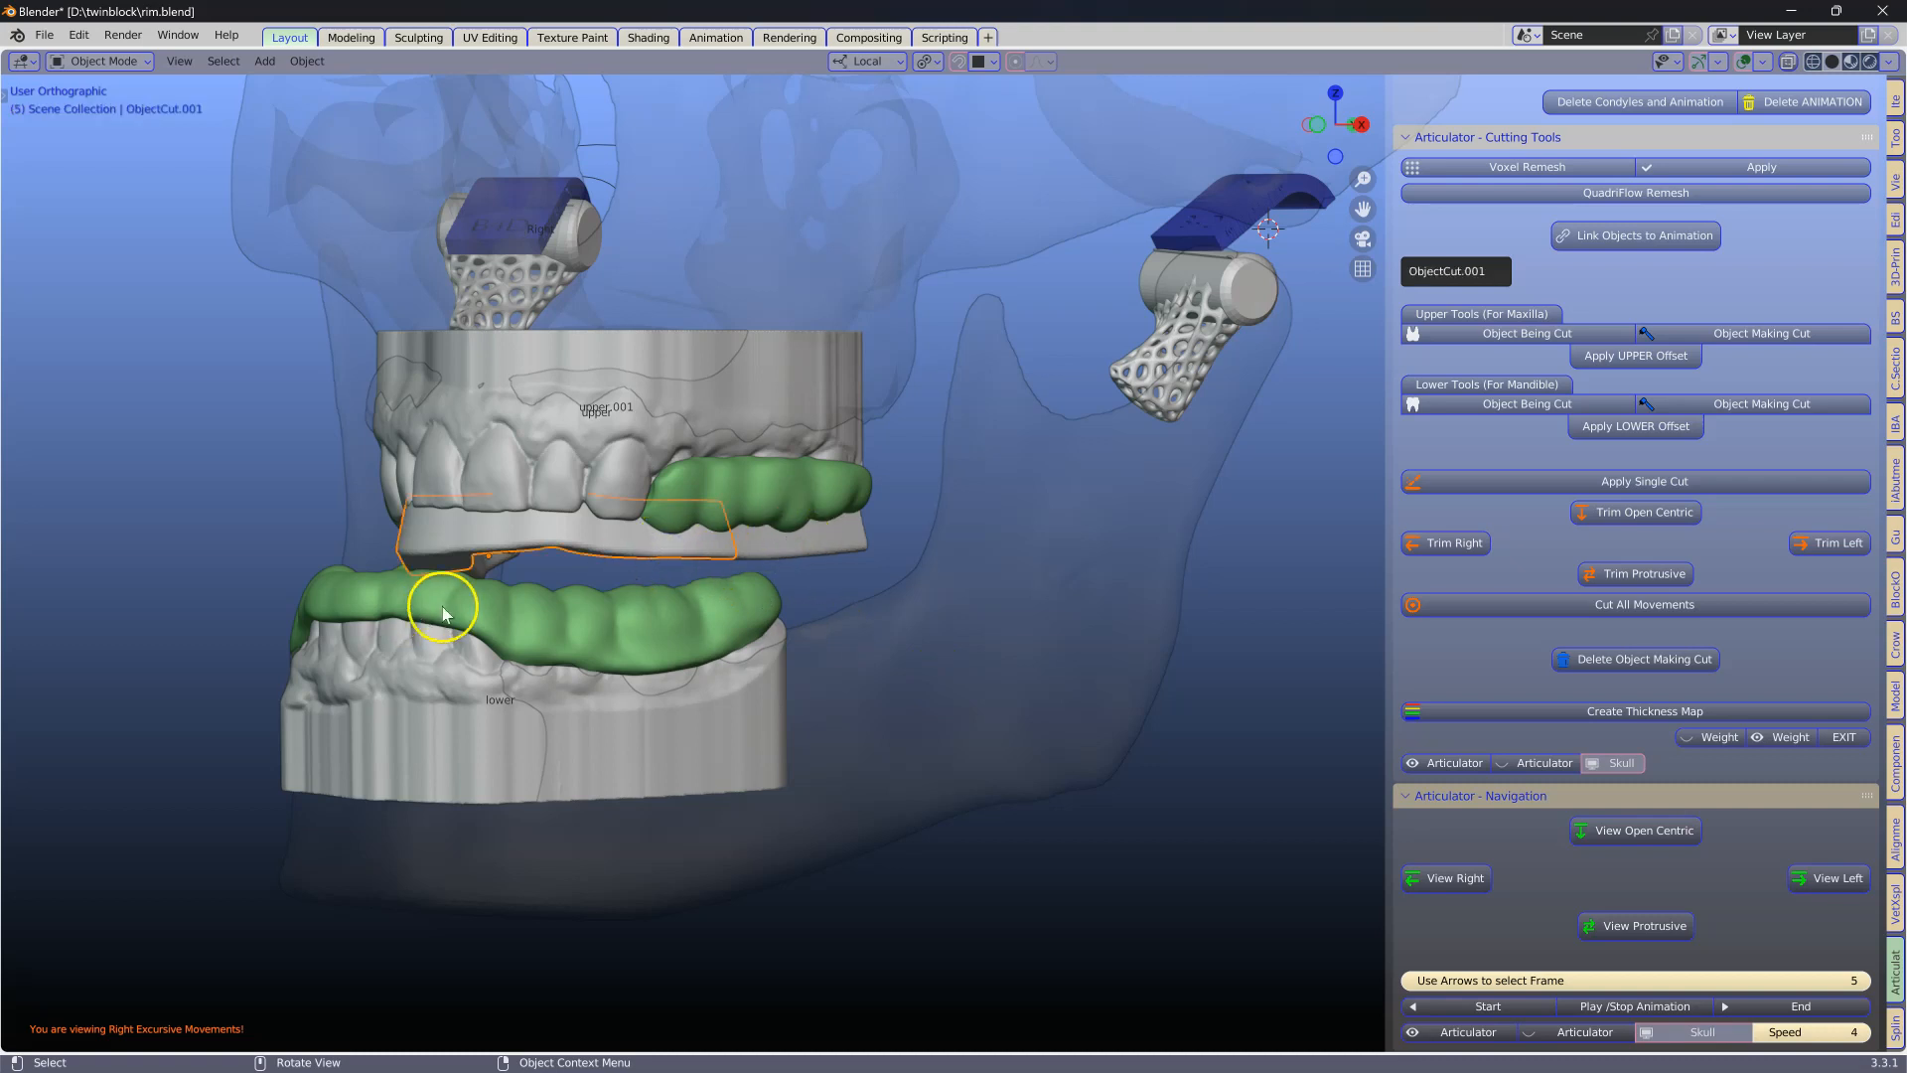
pyautogui.click(1590, 237)
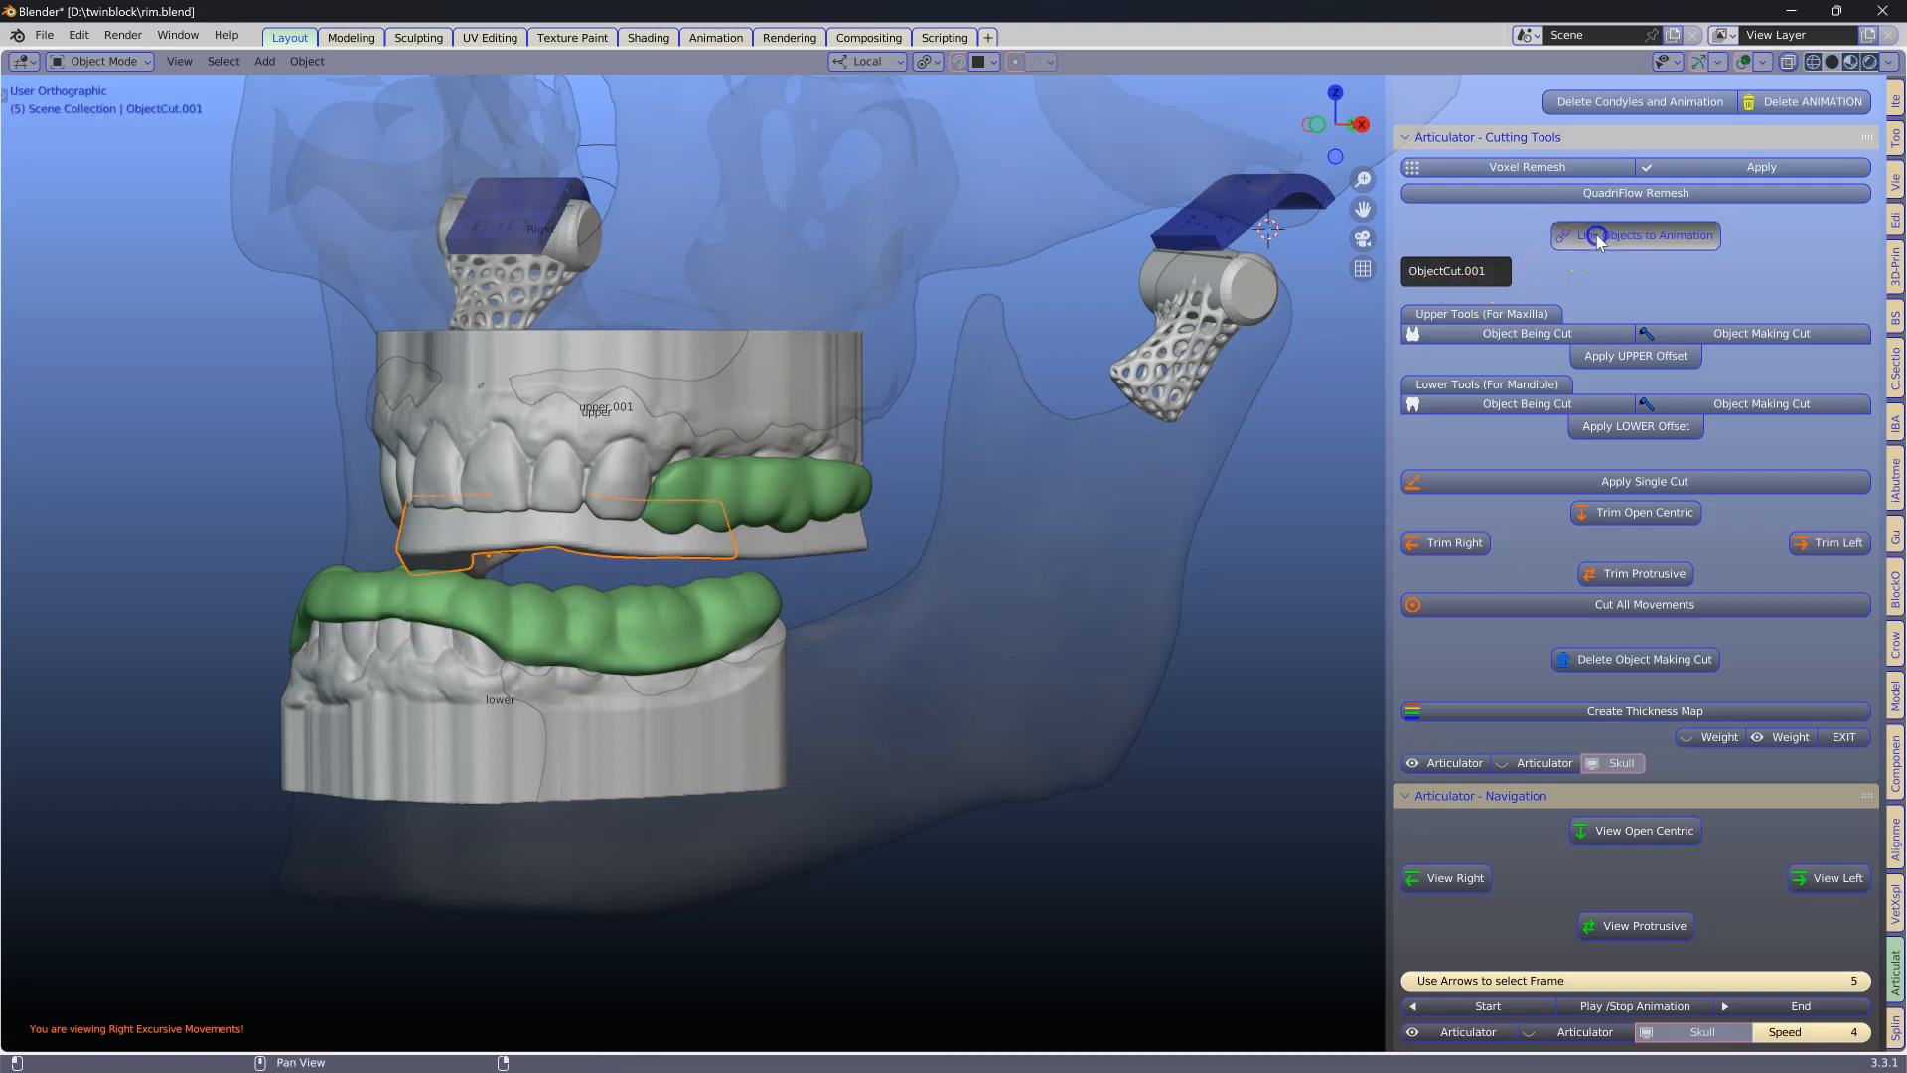
pyautogui.click(1468, 886)
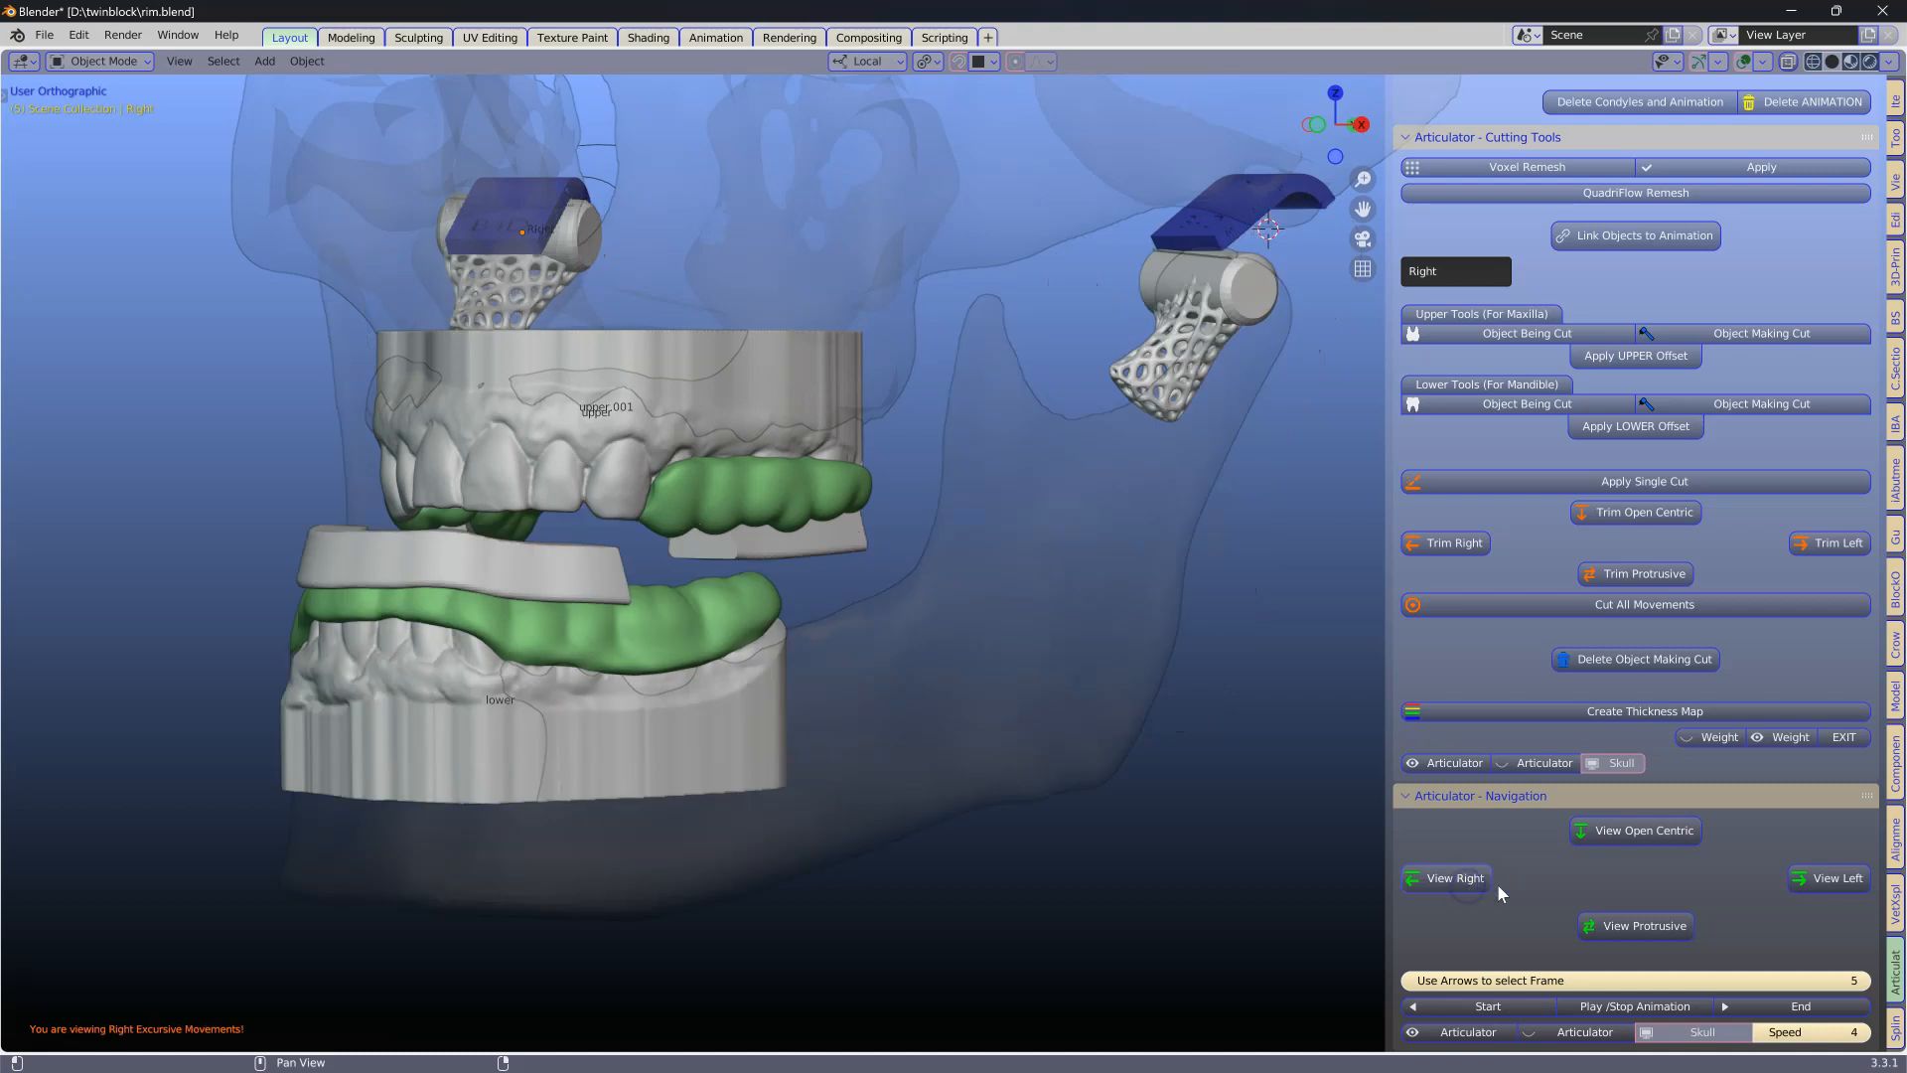
# Compare the bite block clearance in the left and right excursive movements, and return to open centric.
pyautogui.click(1853, 880)
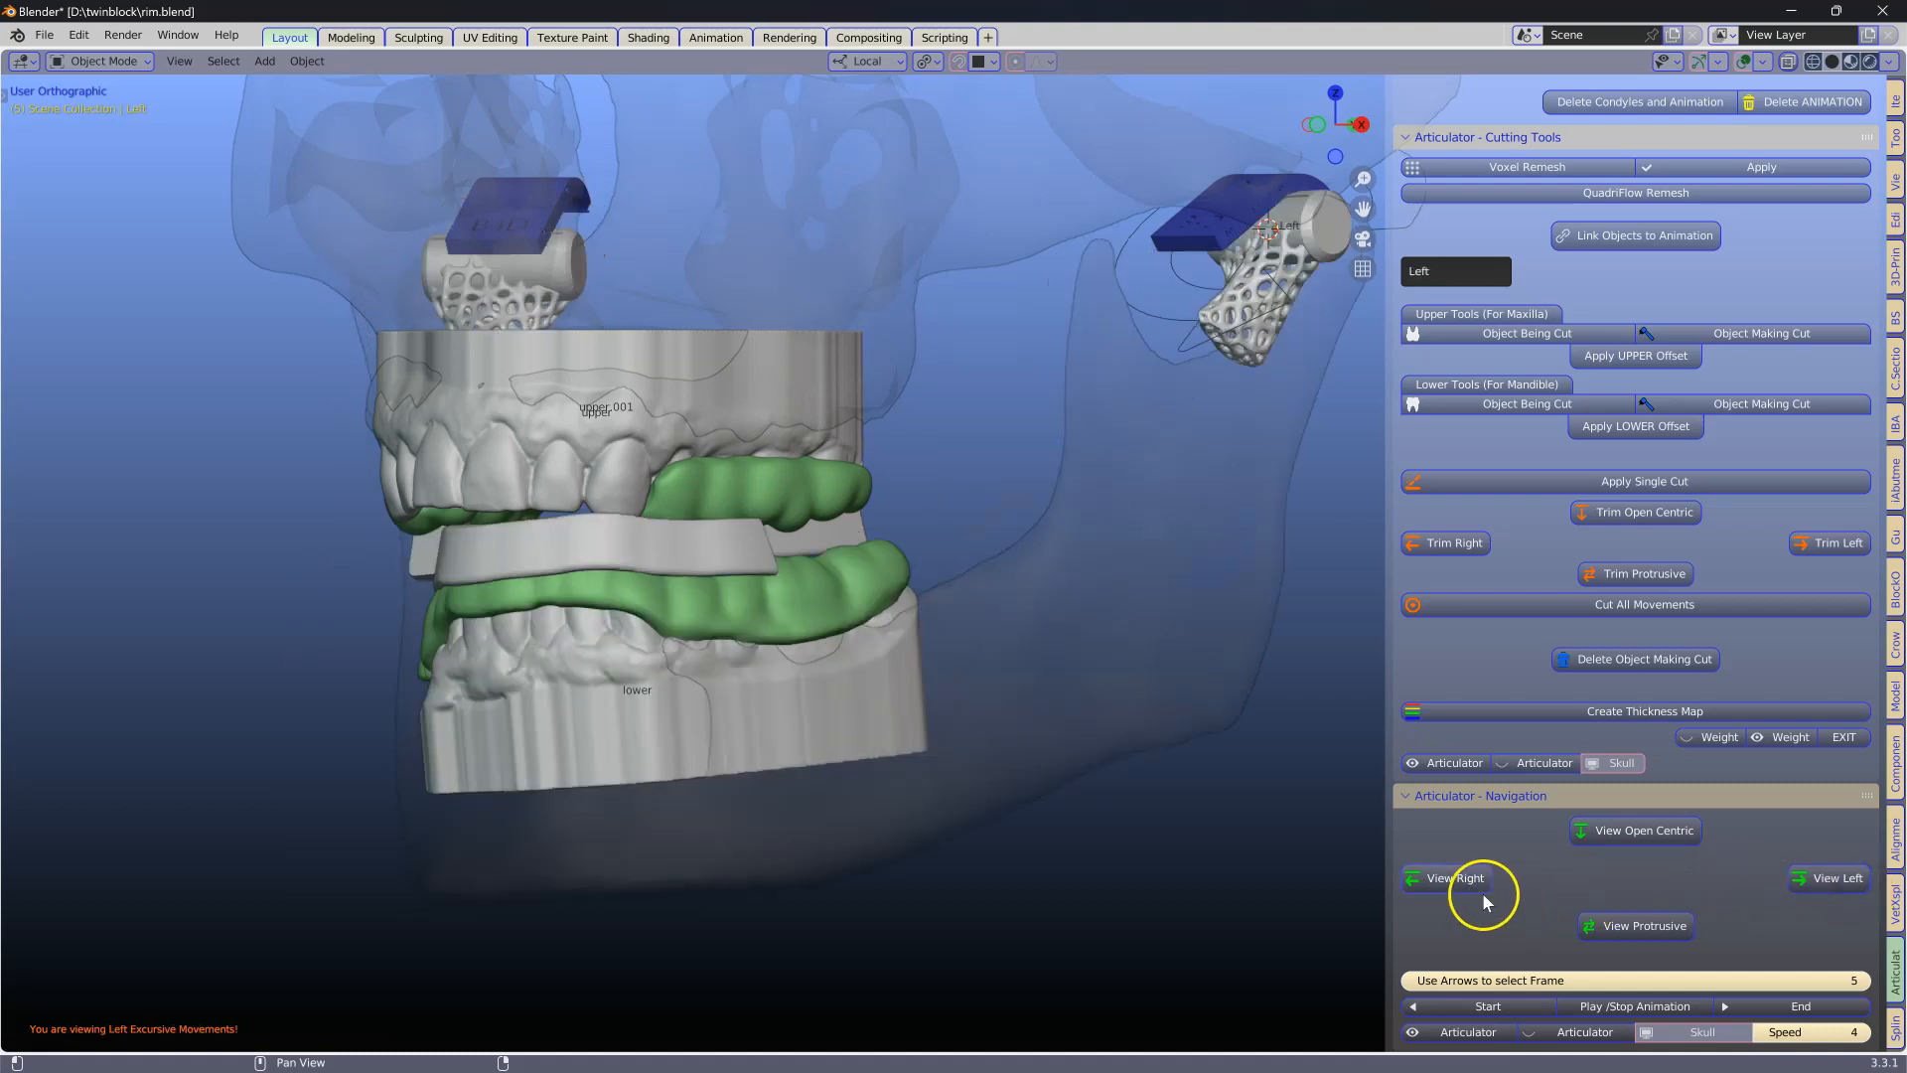
pyautogui.click(1453, 875)
pyautogui.click(1808, 889)
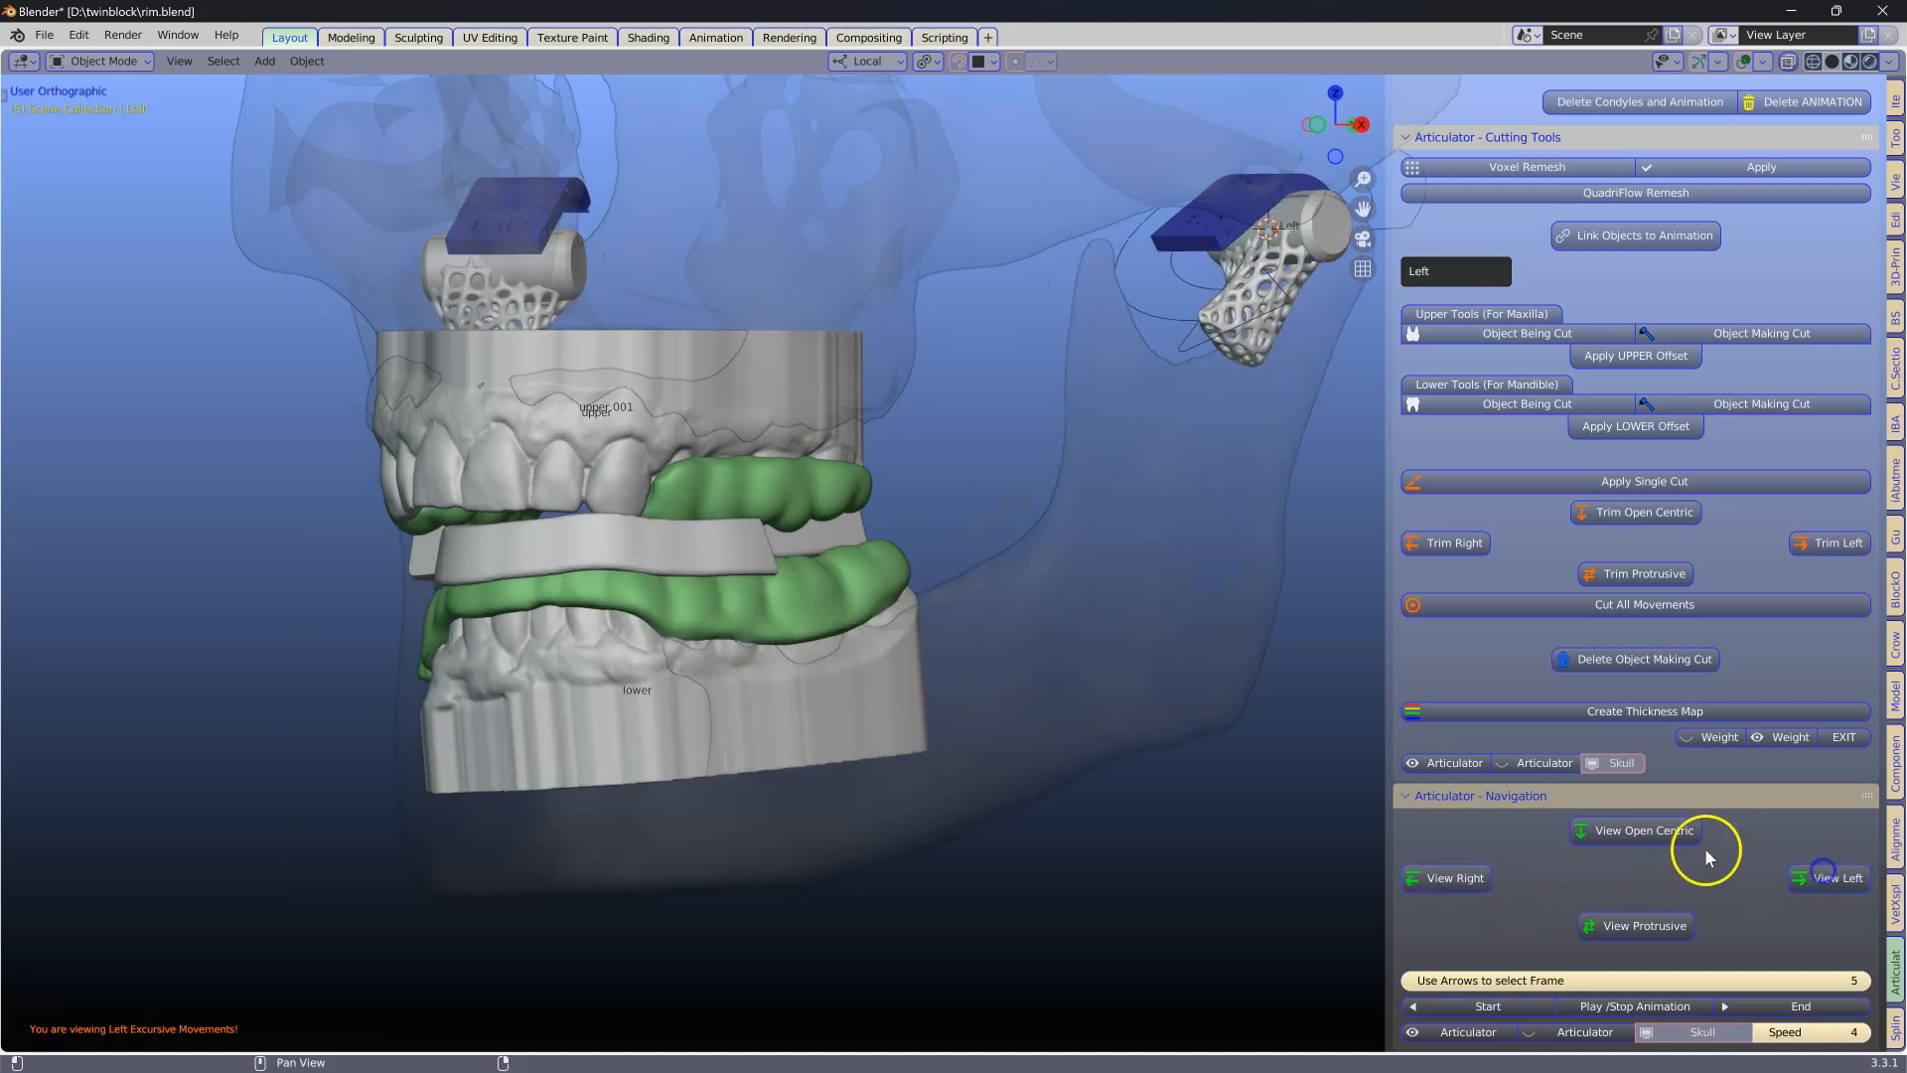
pyautogui.click(1838, 878)
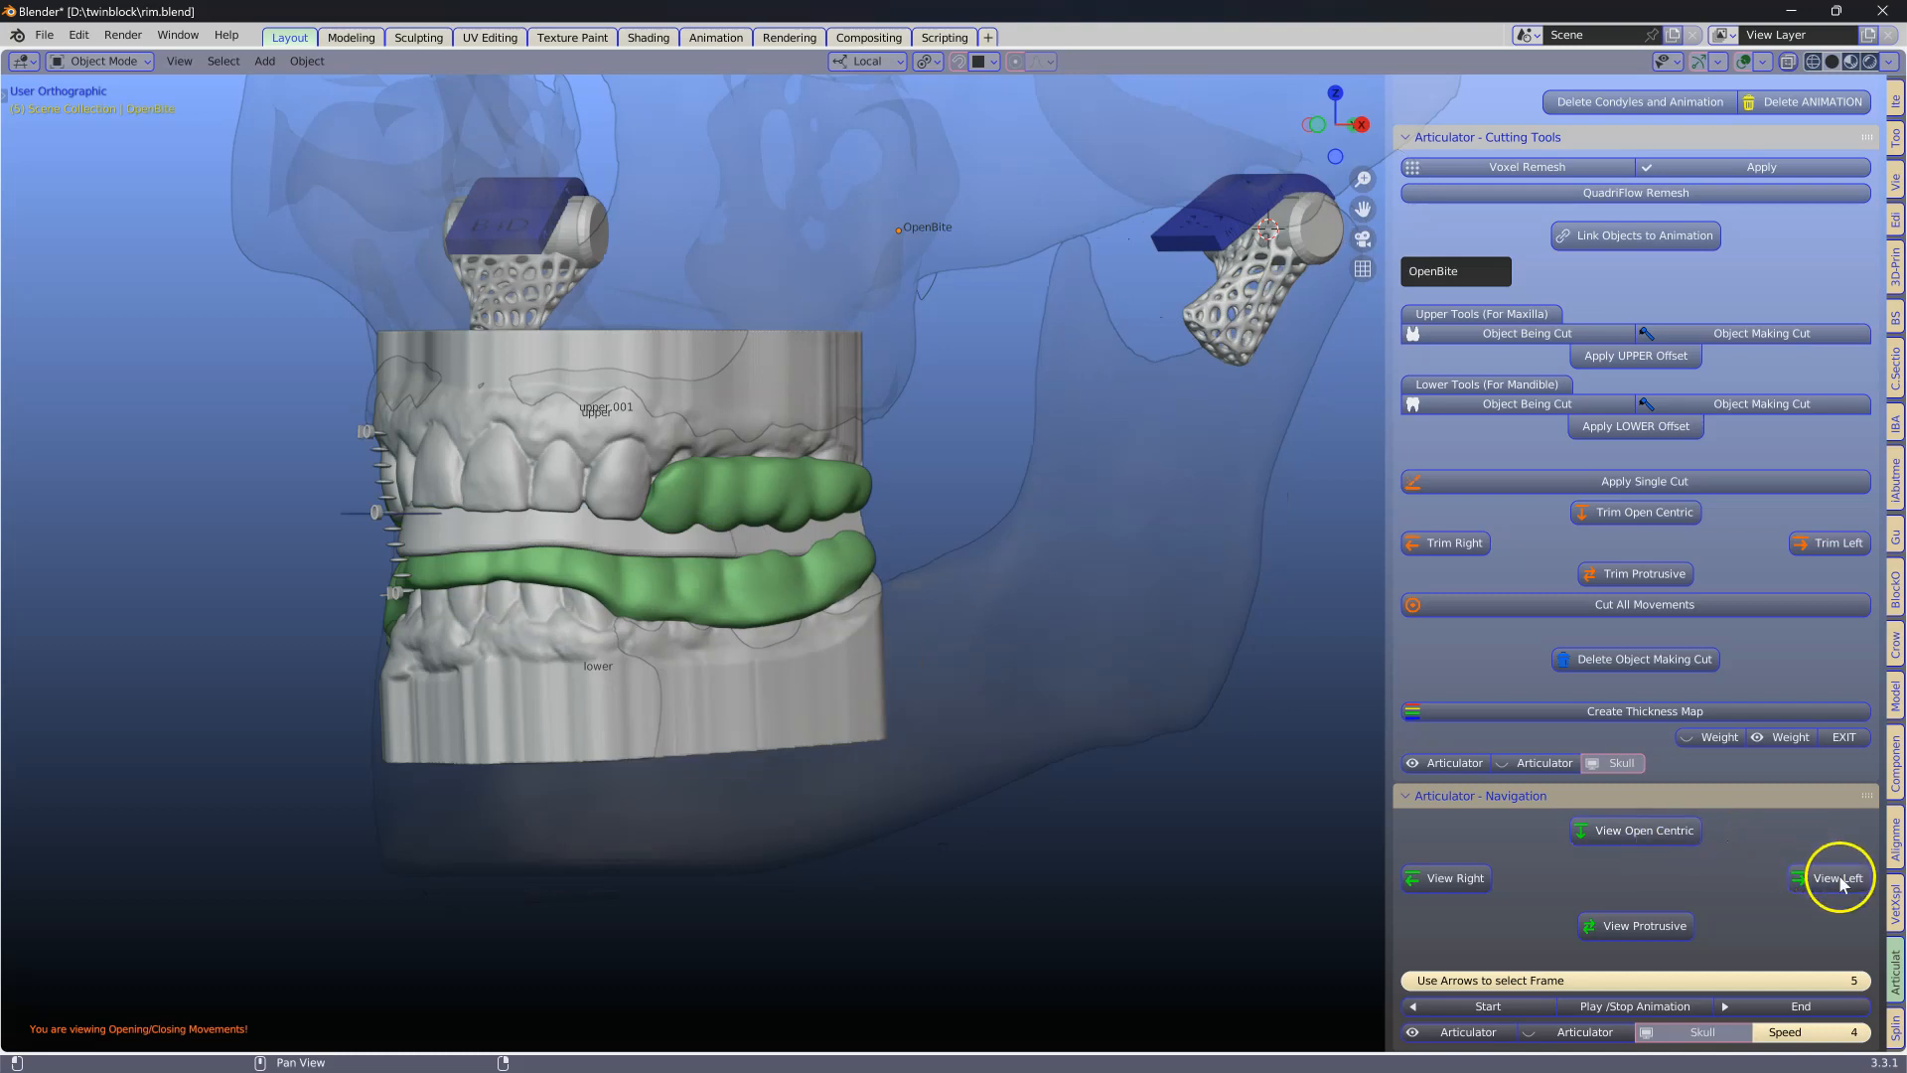
pyautogui.click(1427, 868)
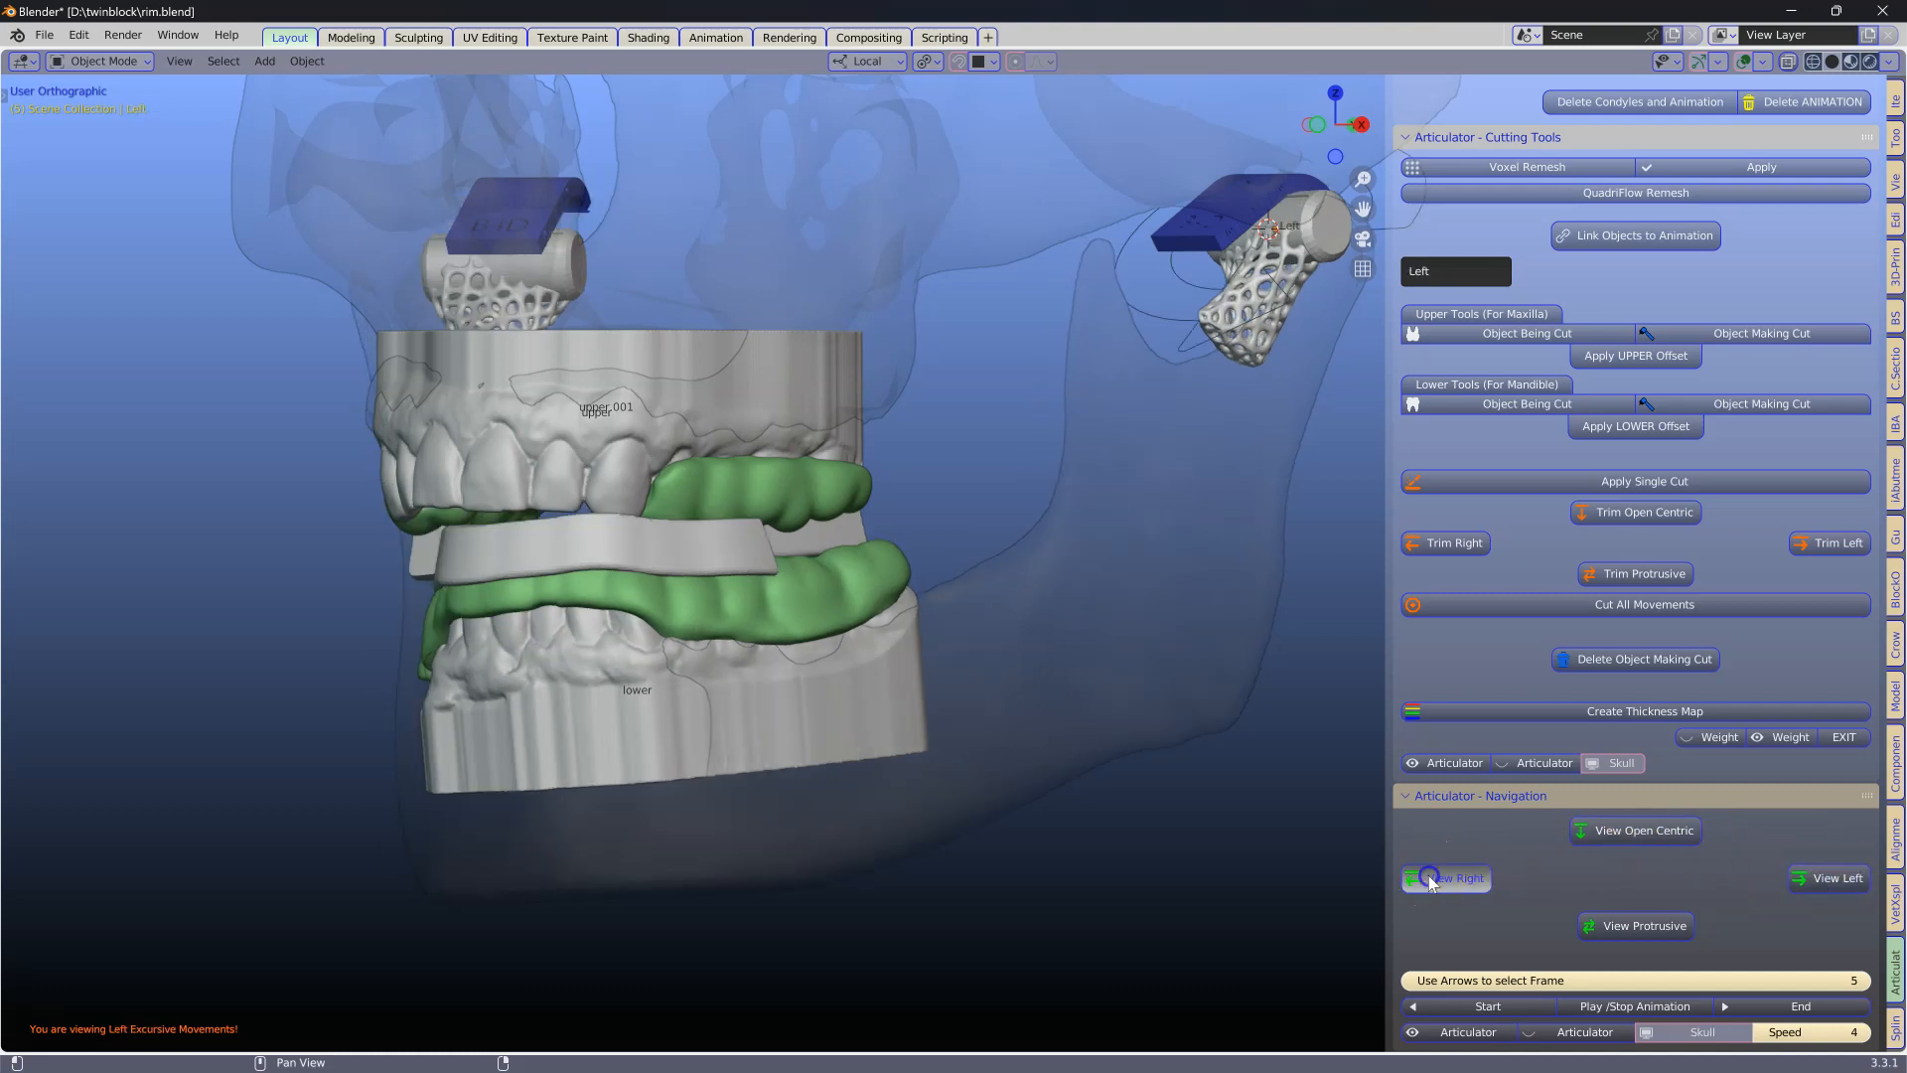
pyautogui.click(1631, 827)
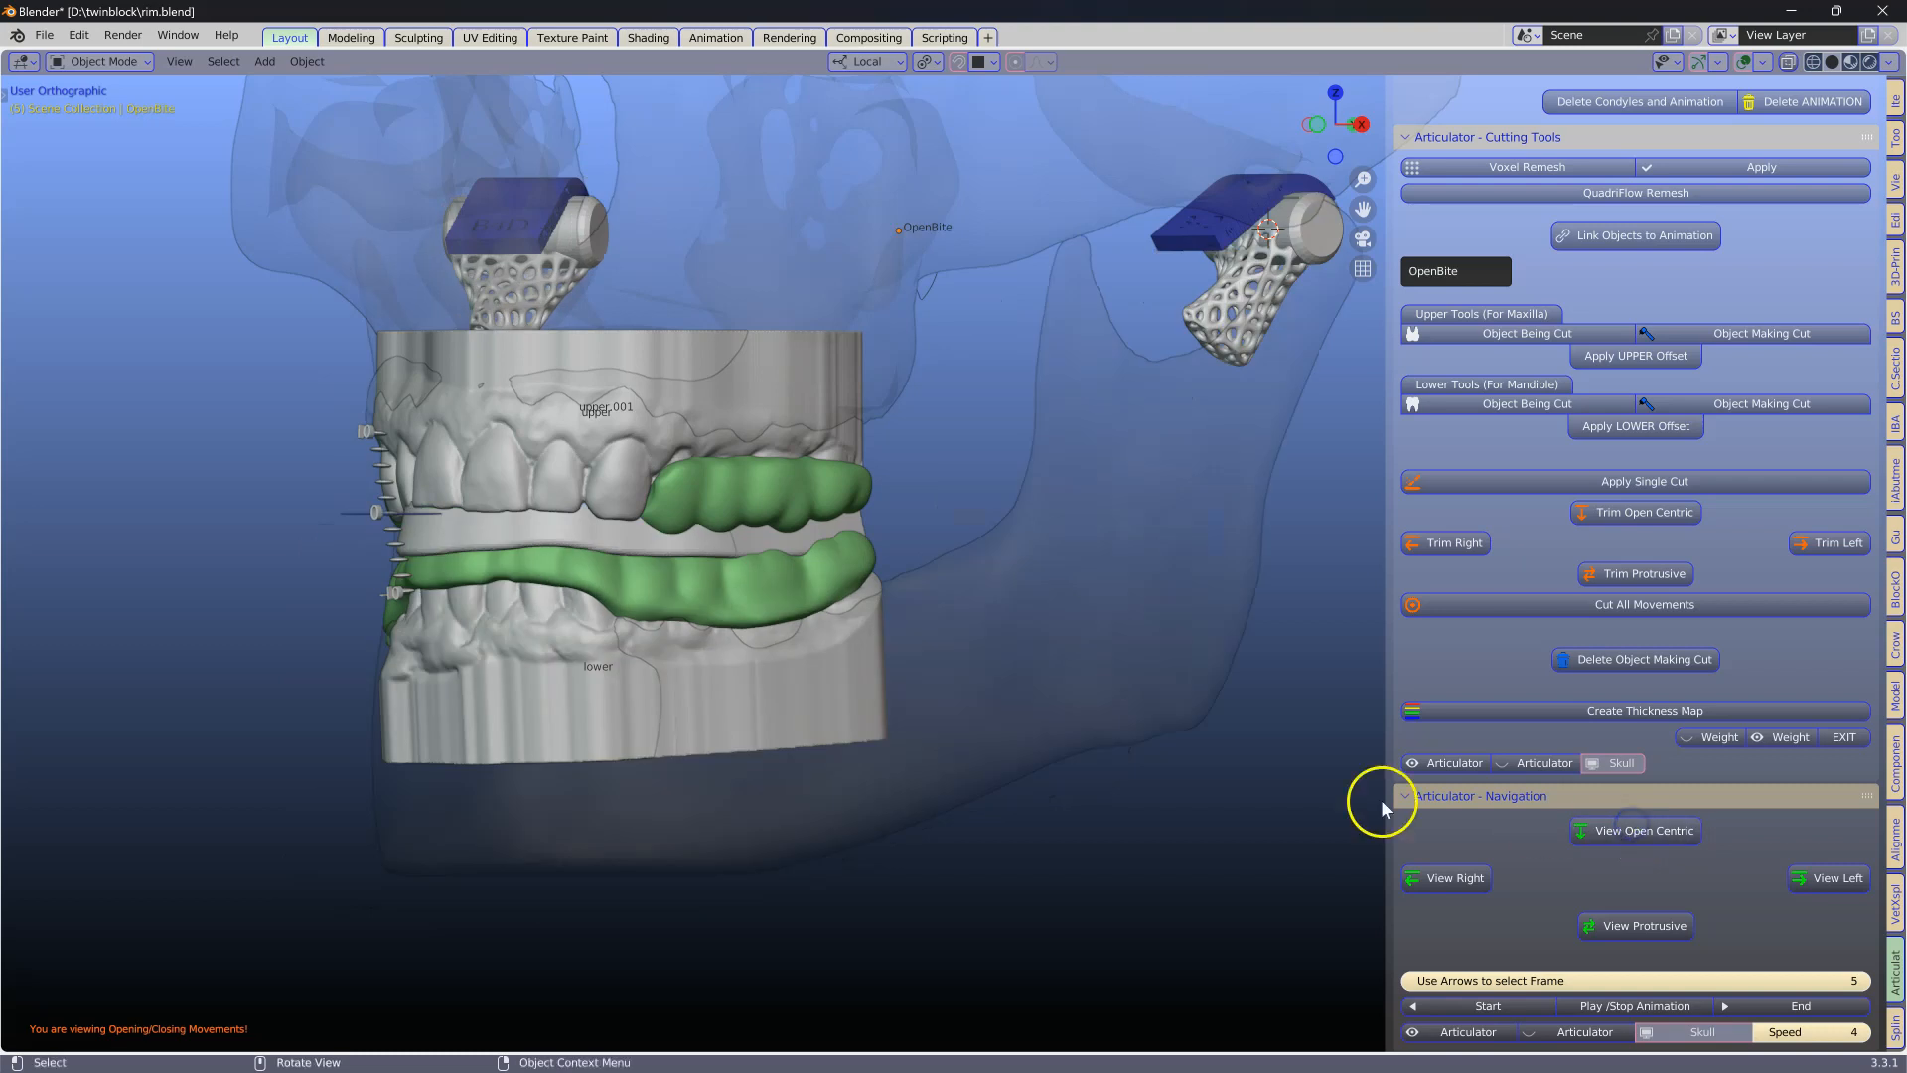
# Set the upper green layer as the object making the cut for the maxilla.
pyautogui.keyDown('shift'); pyautogui.moveTo(794, 711); pyautogui.dragTo(864, 779, button='middle'); pyautogui.keyUp('shift')
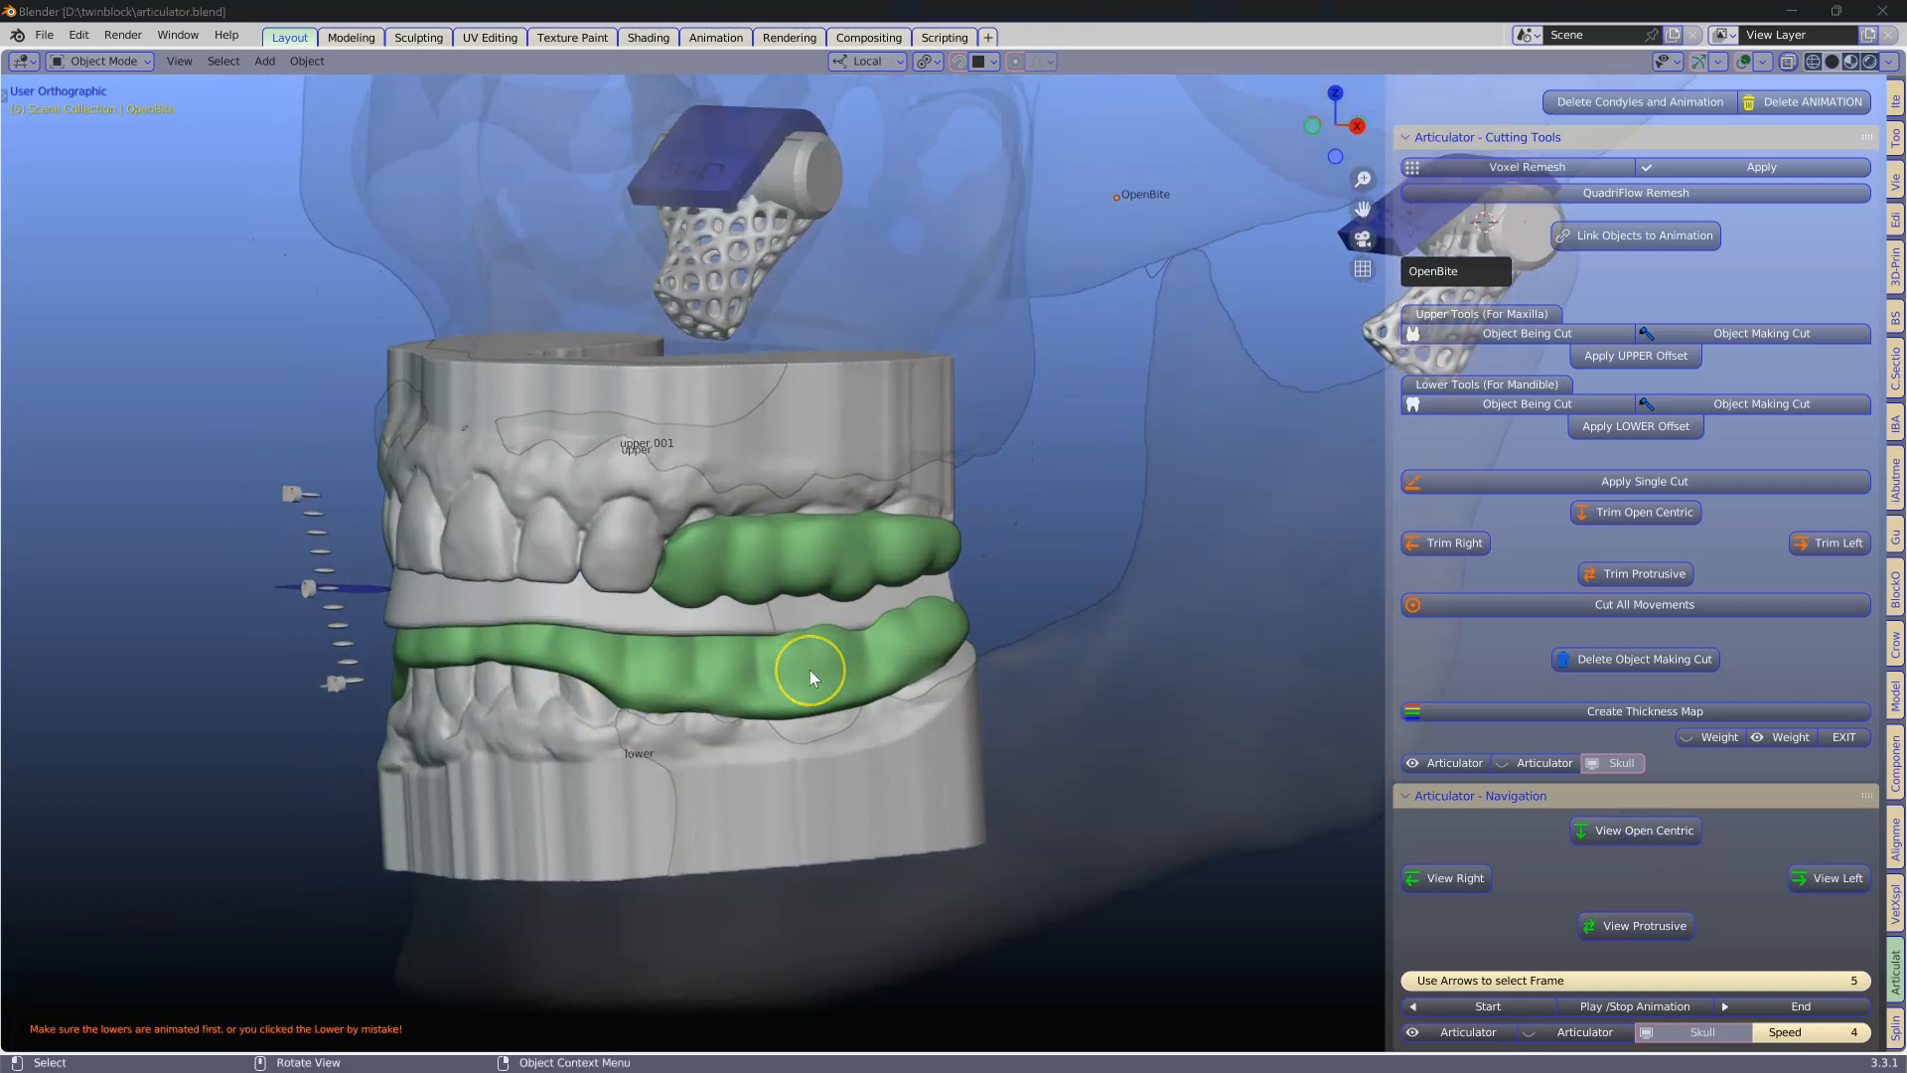
pyautogui.scroll(3, 809, 669)
pyautogui.scroll(-1, 777, 670)
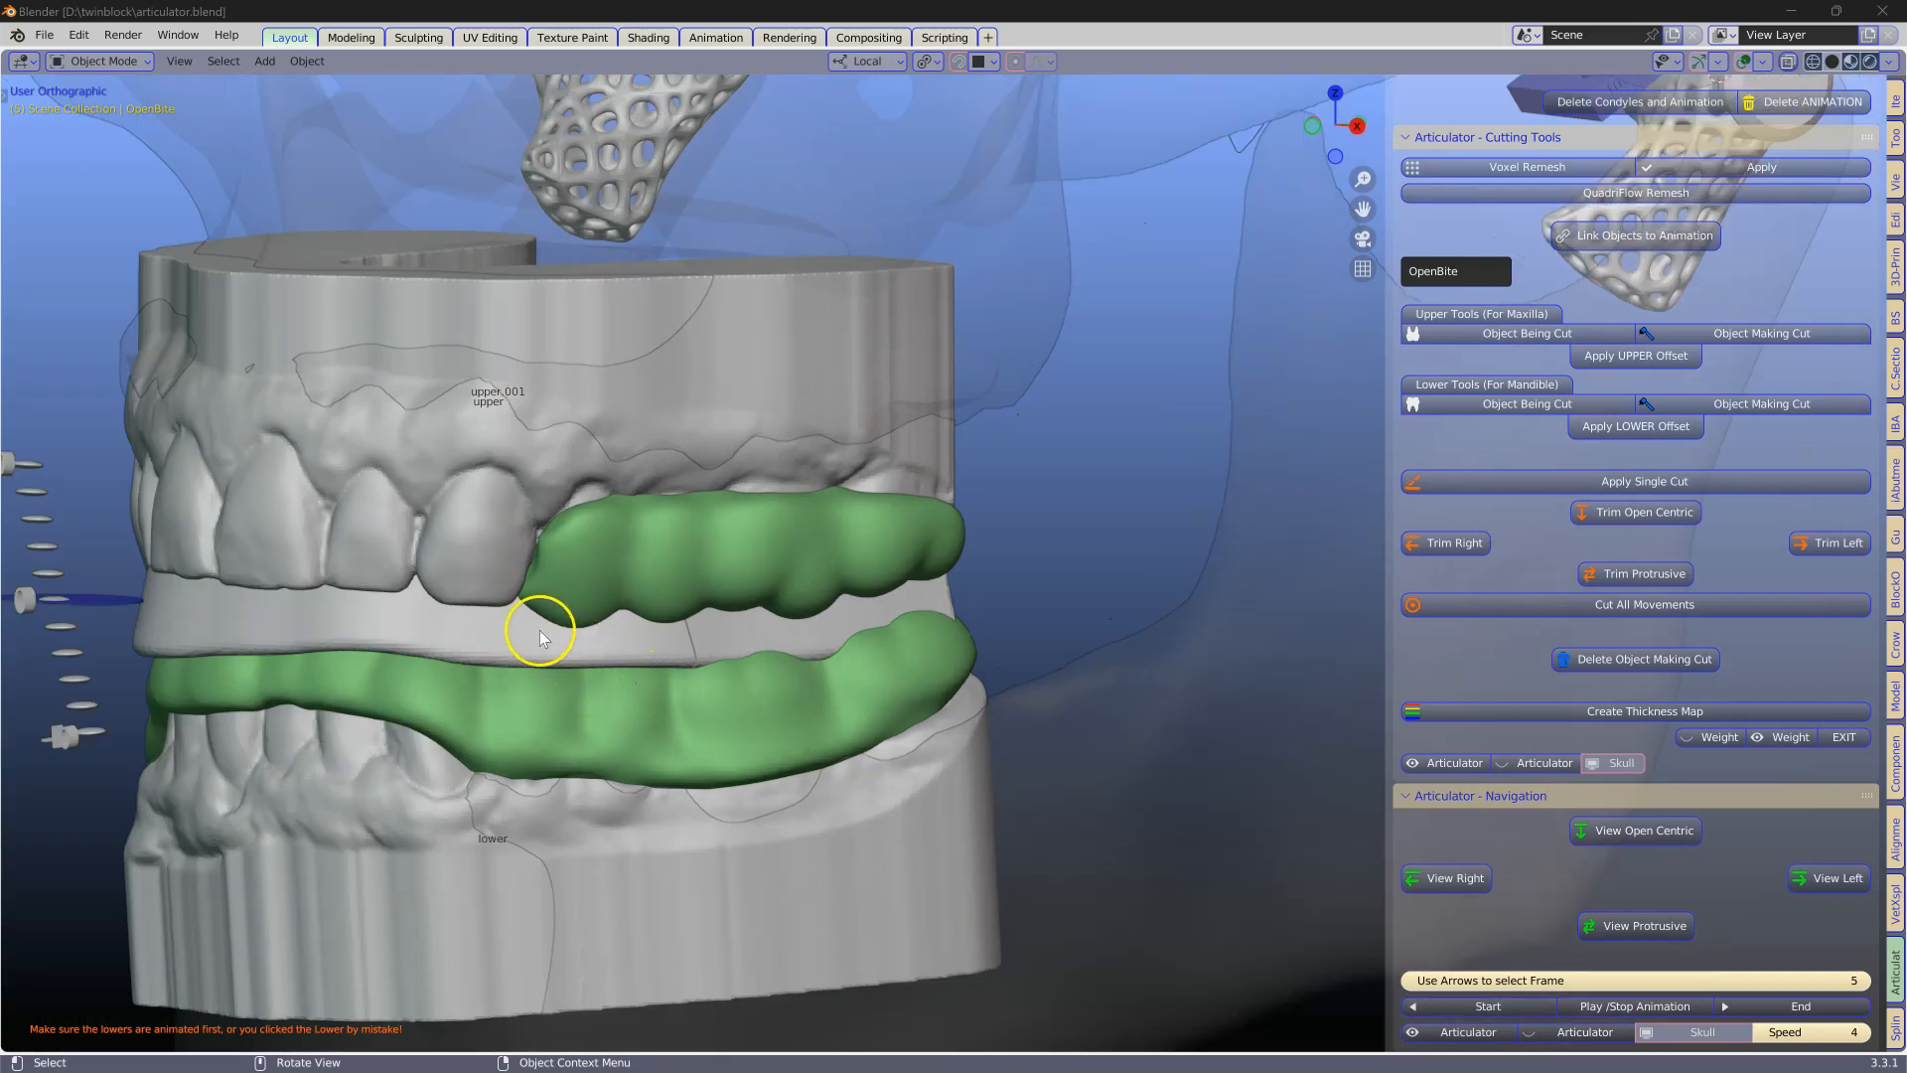
pyautogui.click(574, 576)
pyautogui.click(486, 633)
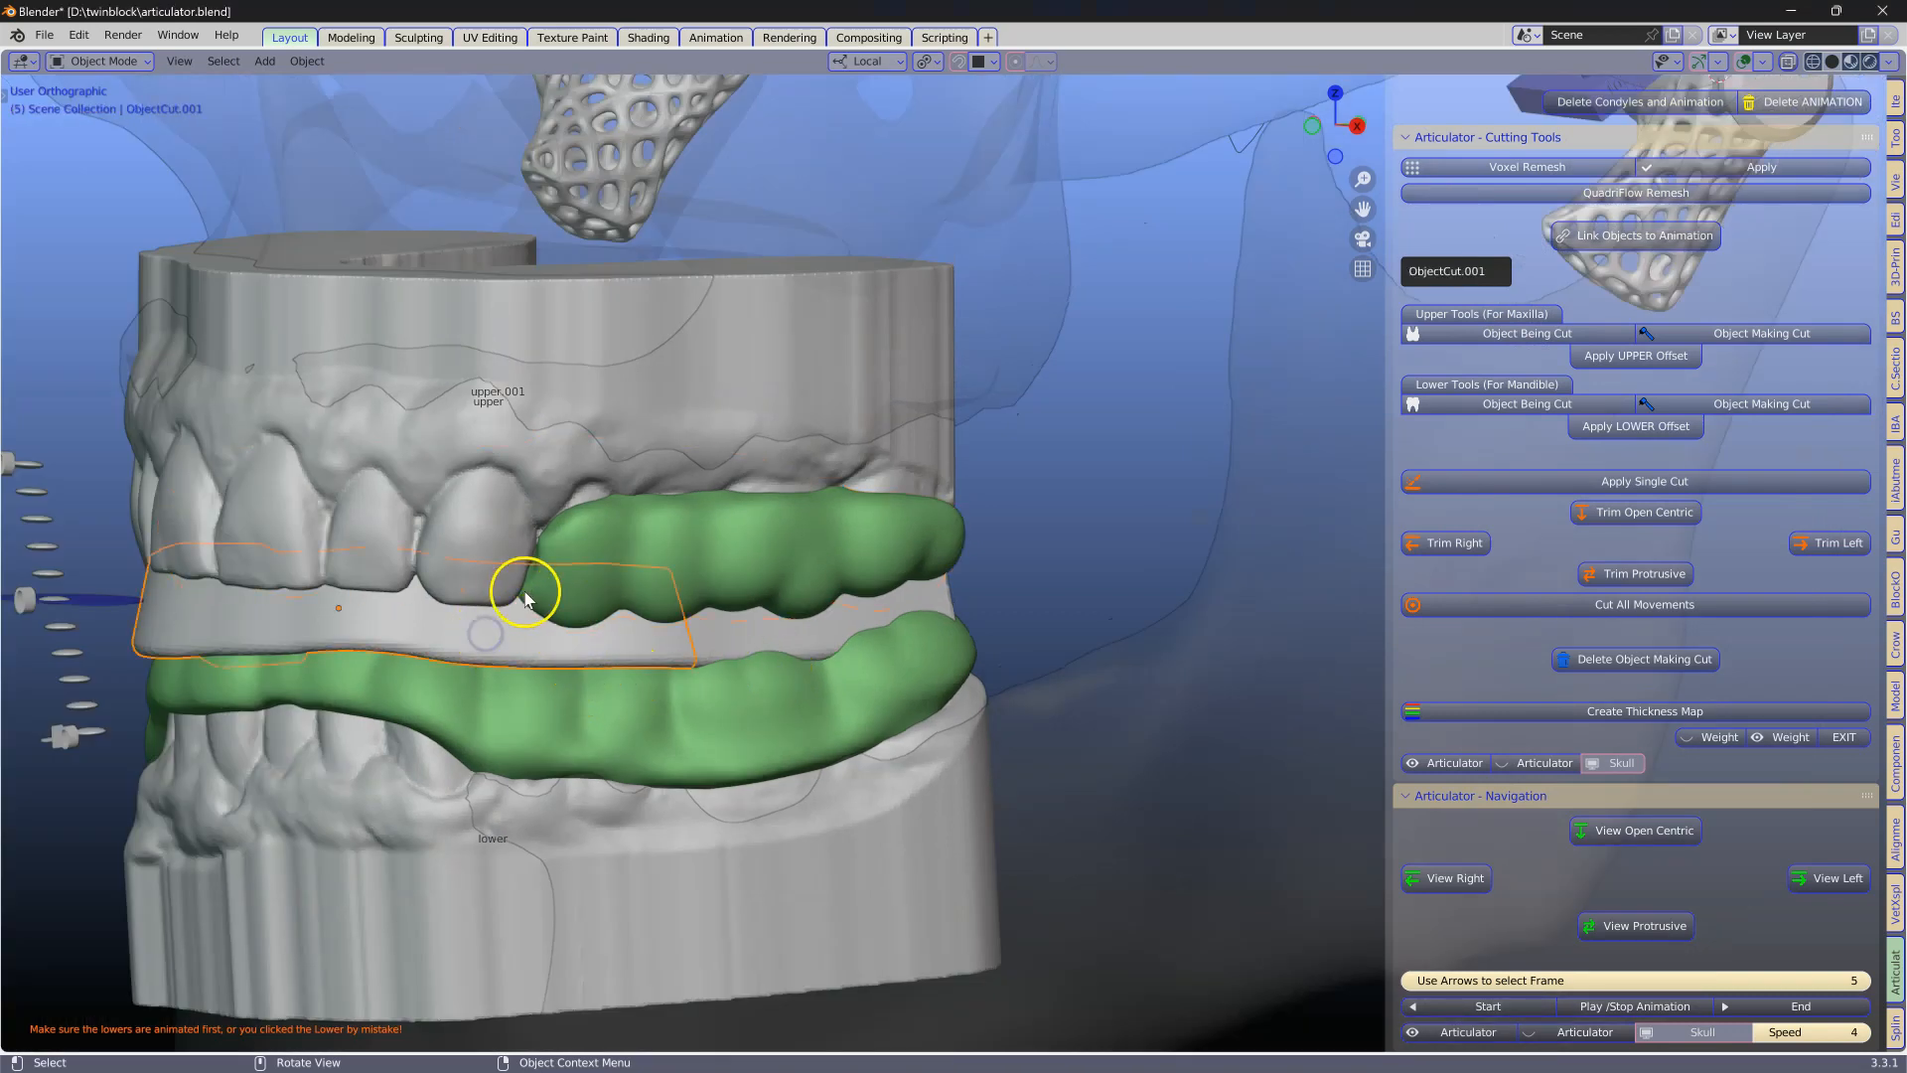
pyautogui.moveTo(682, 620); pyautogui.dragTo(560, 623, button='middle')
pyautogui.click(647, 563)
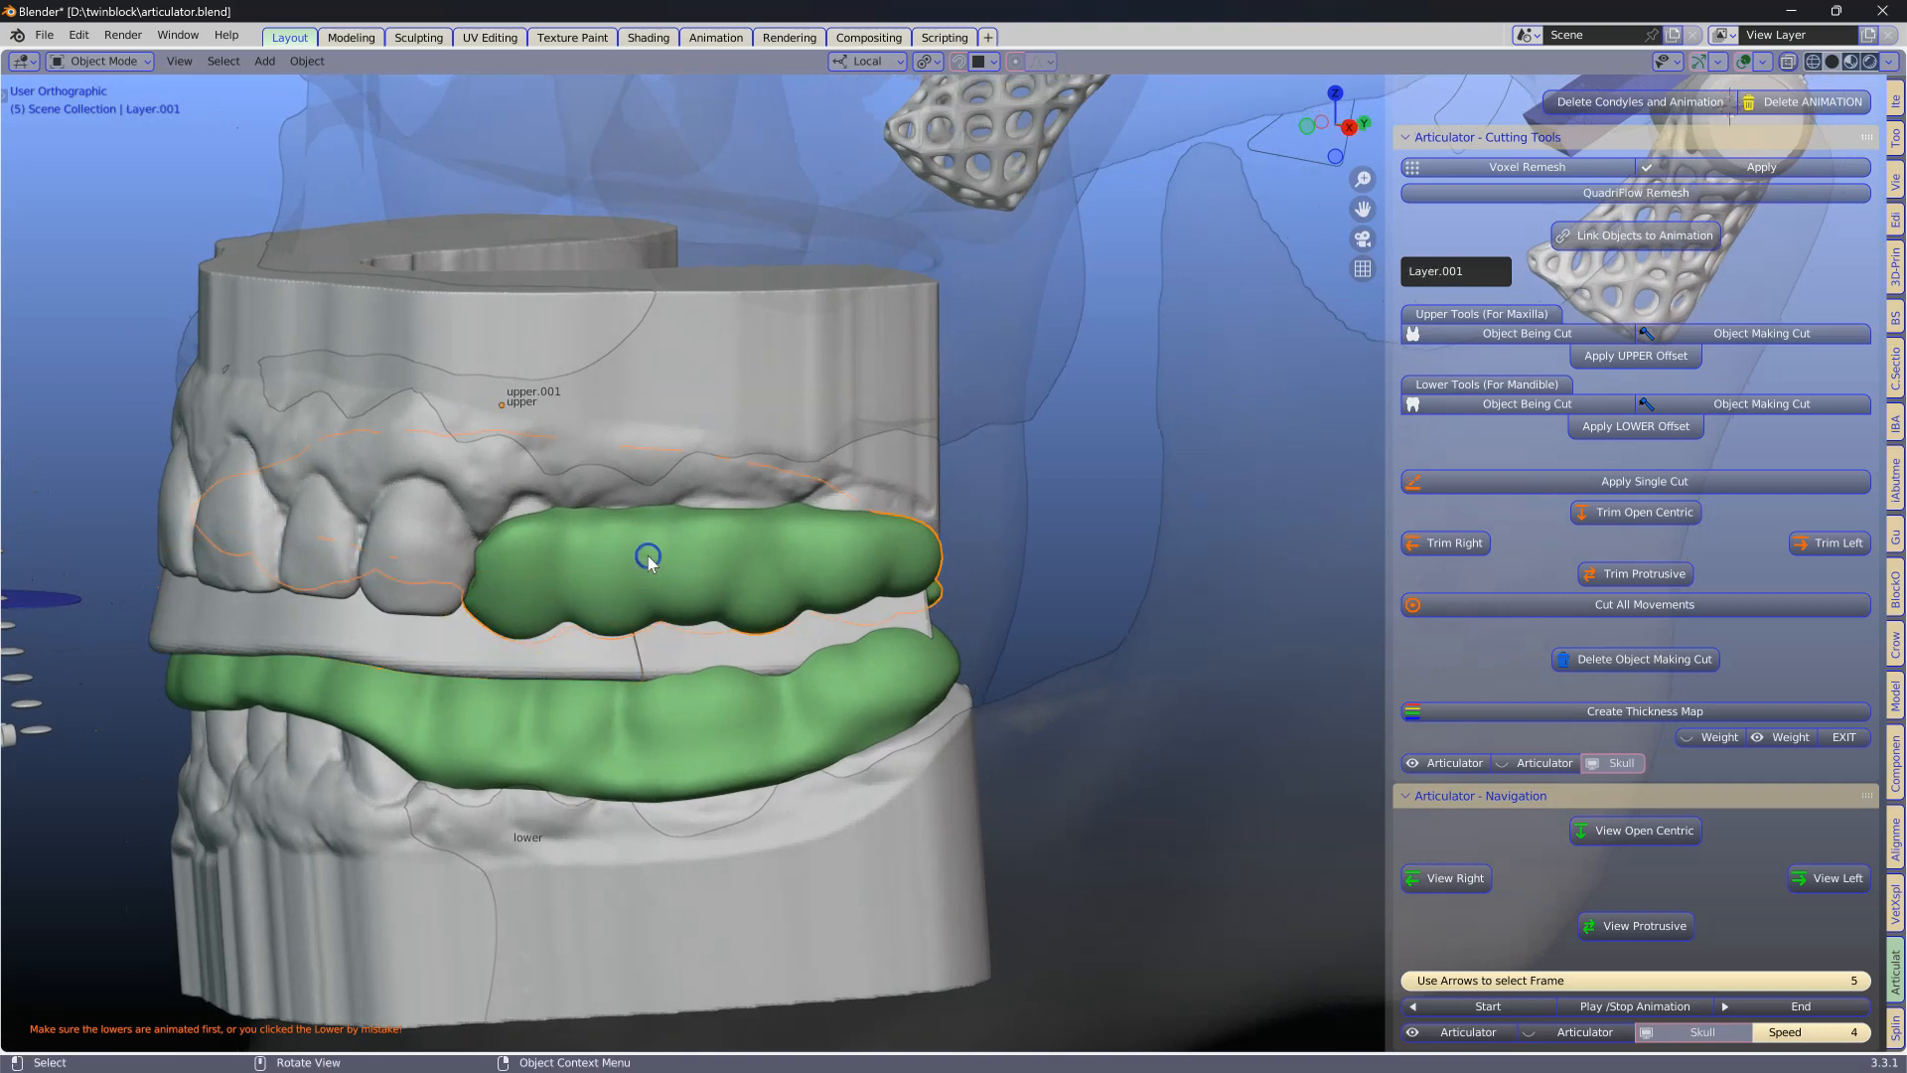
pyautogui.click(1773, 332)
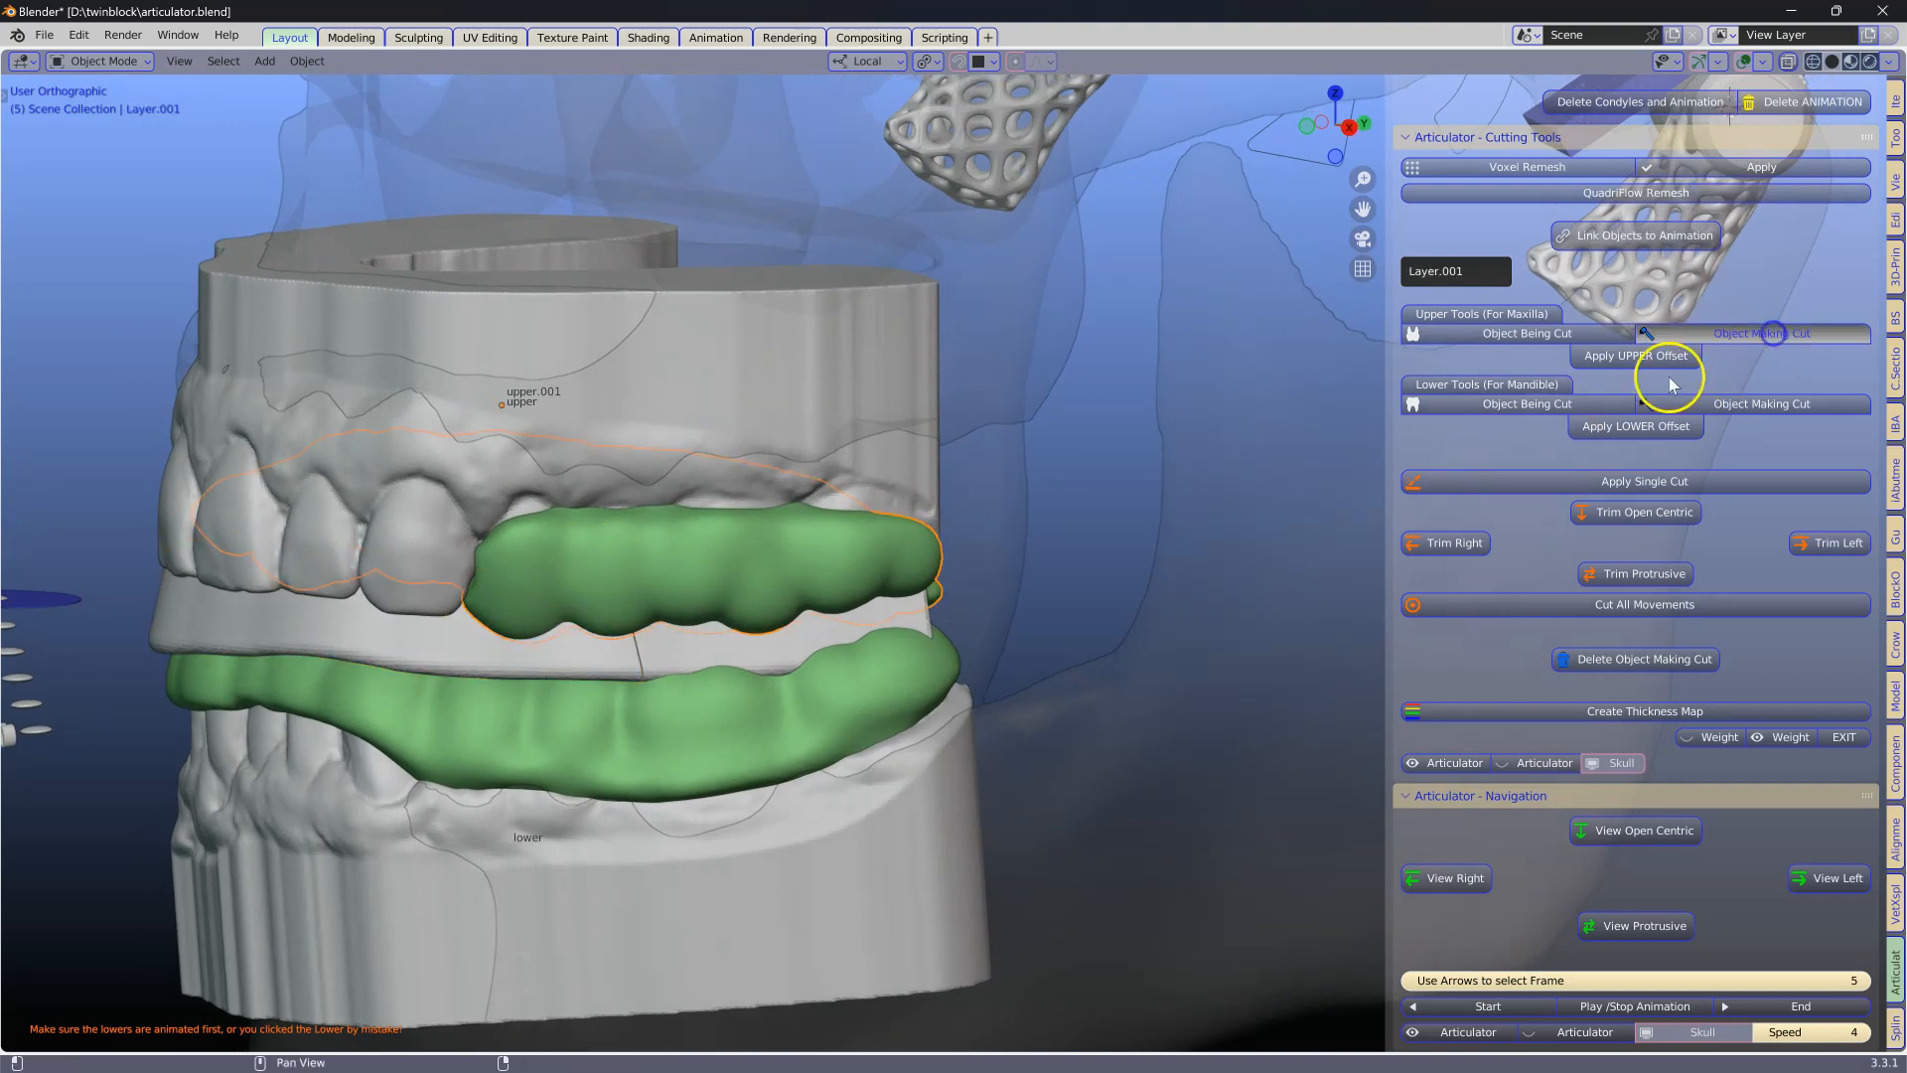
# Apply the 0.1 mm upper offset to the cutting layer and set the anterior rim segment as the mandibular object being cut.
pyautogui.click(497, 544)
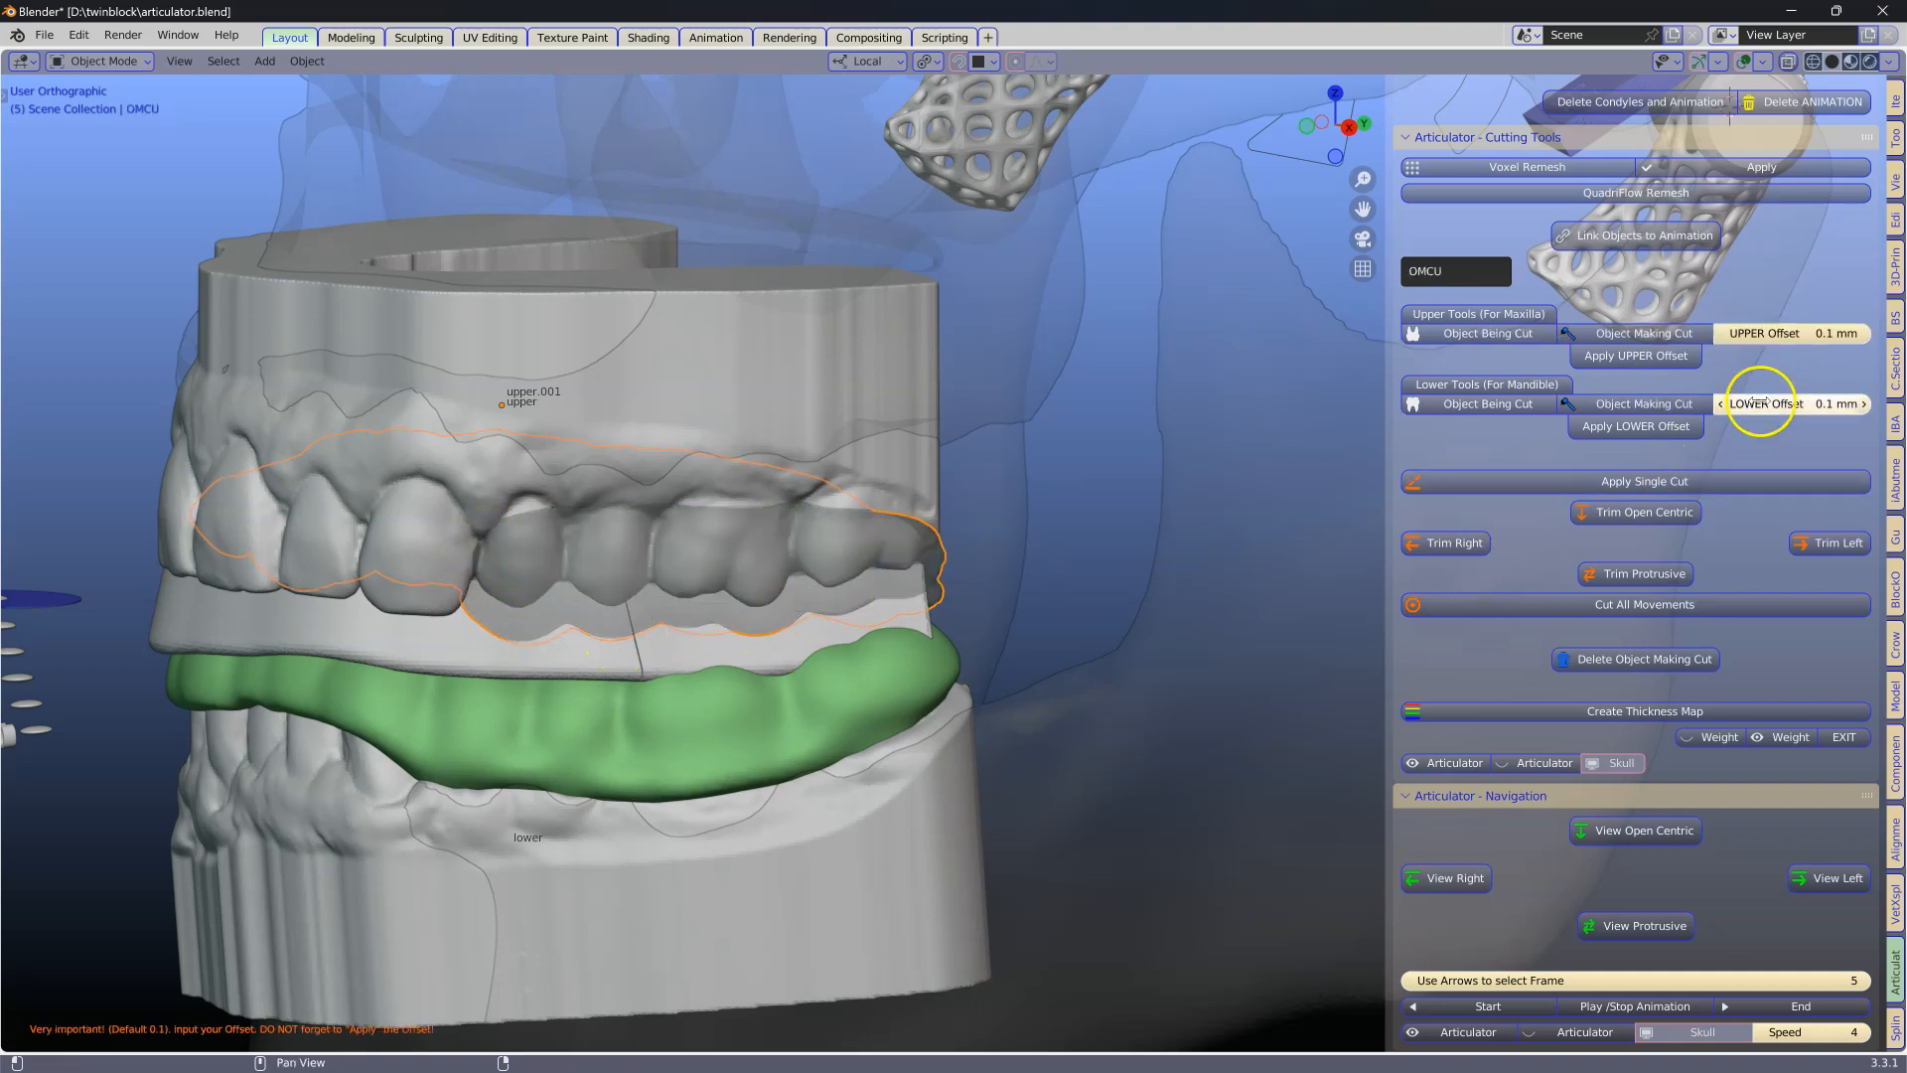
pyautogui.click(1666, 358)
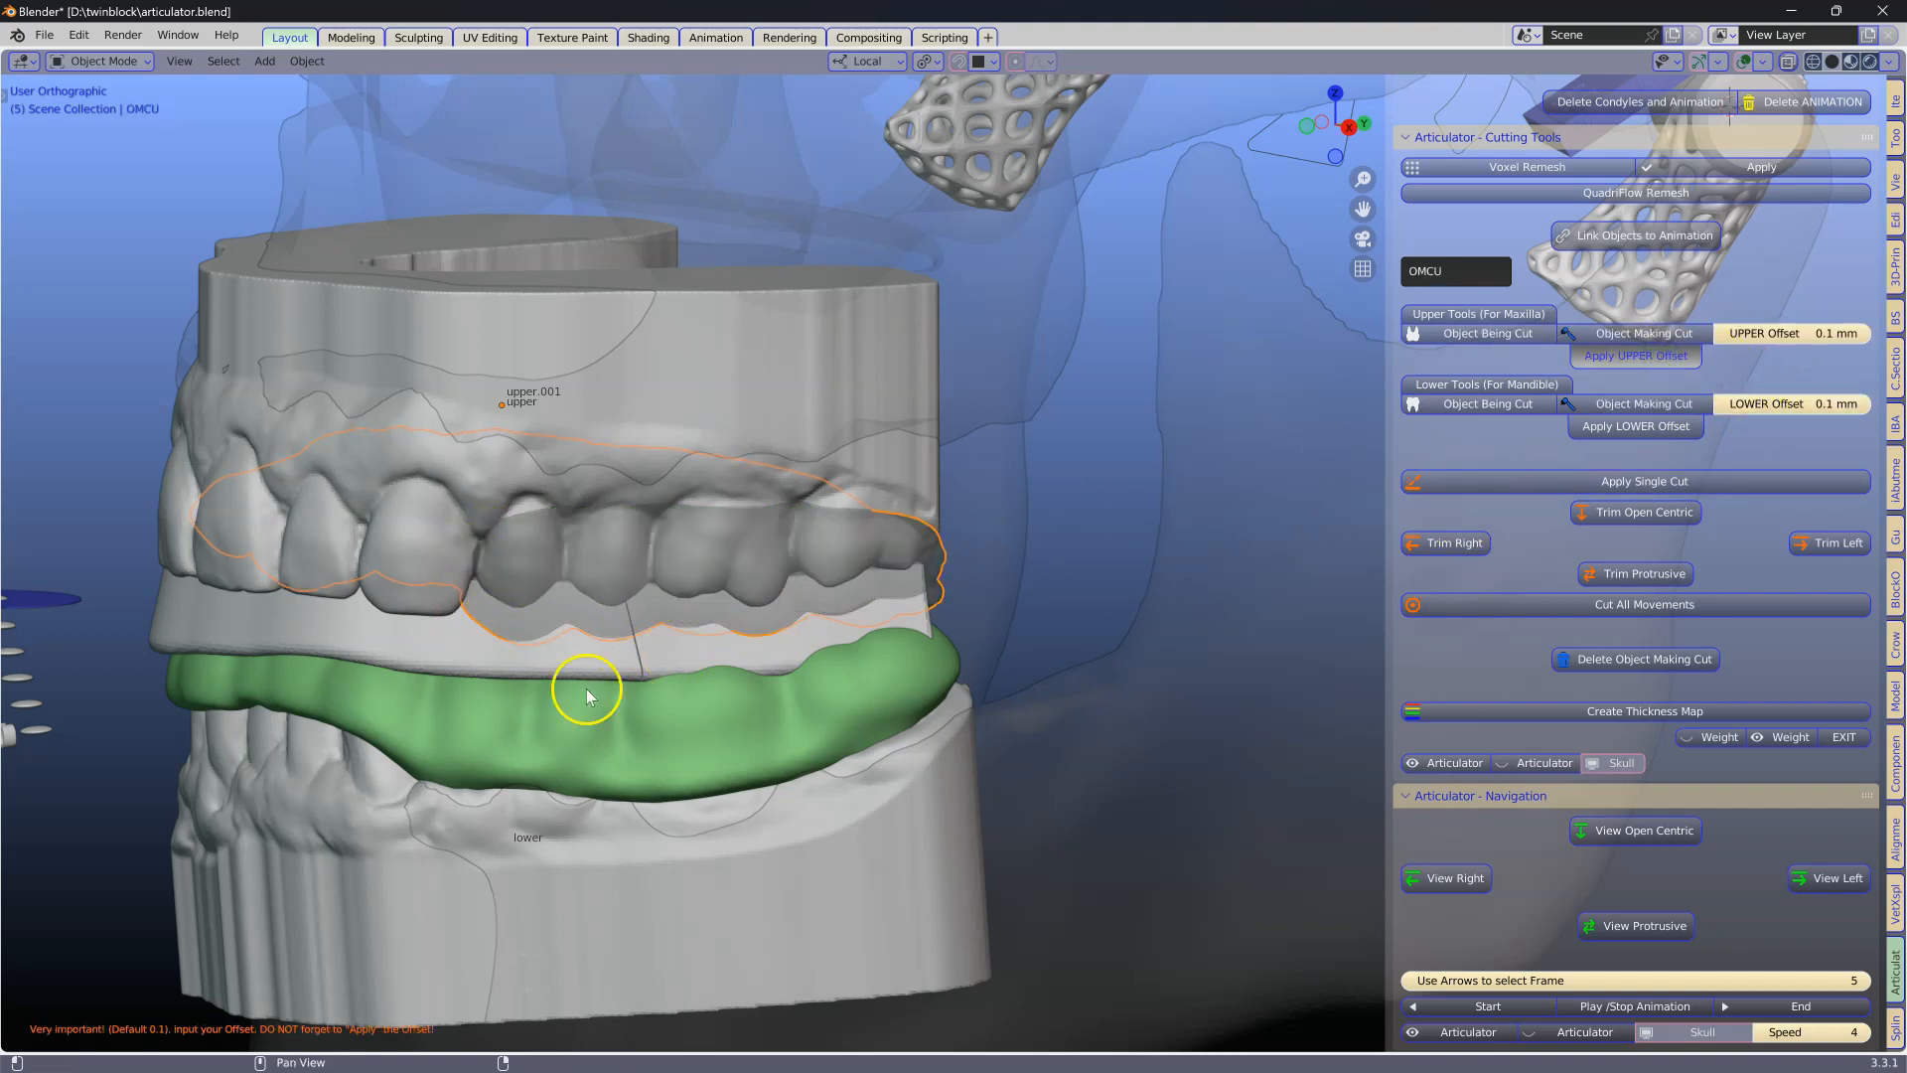
pyautogui.click(431, 644)
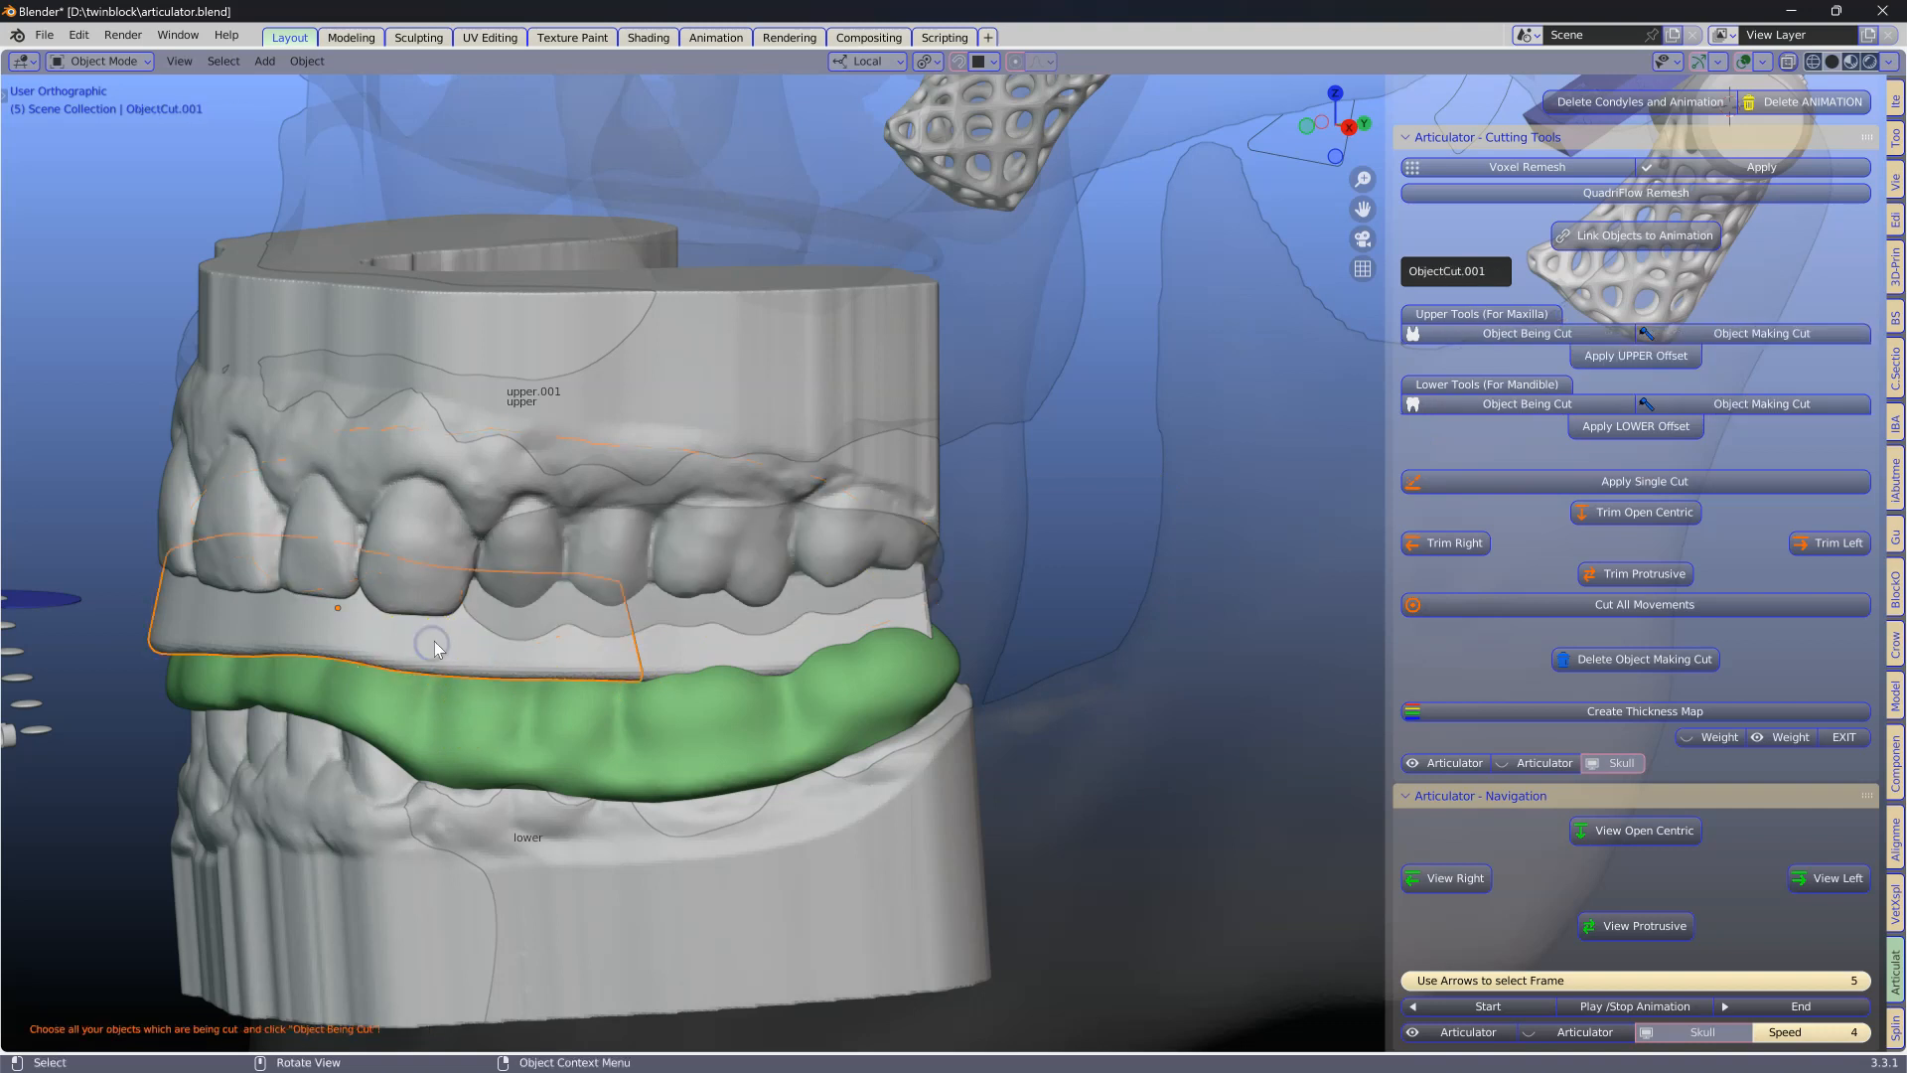
pyautogui.click(1528, 404)
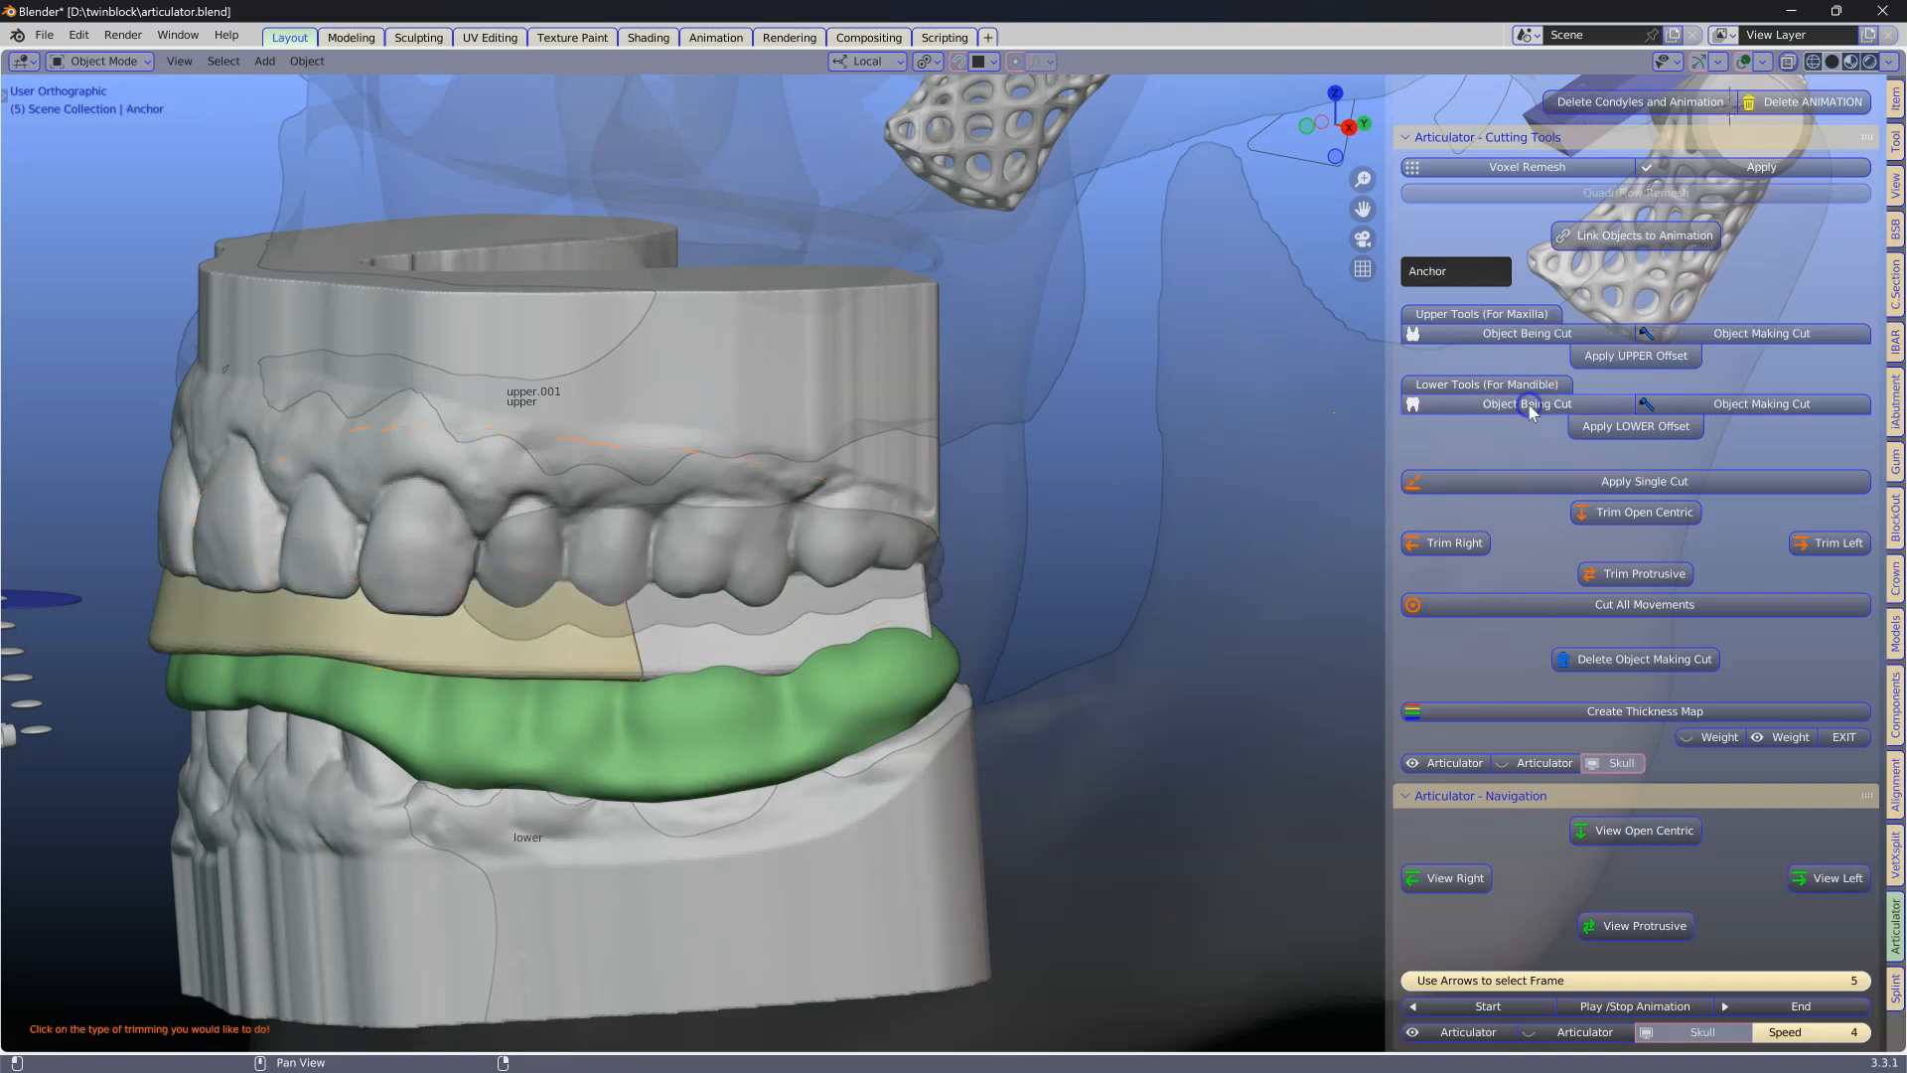
# Apply a single cut to the anterior rim segment and delete the object making the cut.
pyautogui.click(1599, 481)
pyautogui.moveTo(557, 609)
pyautogui.mouseDown(button='middle')
pyautogui.moveTo(468, 596)
pyautogui.moveTo(521, 557)
pyautogui.moveTo(575, 578)
pyautogui.moveTo(568, 596)
pyautogui.mouseUp(button='middle')
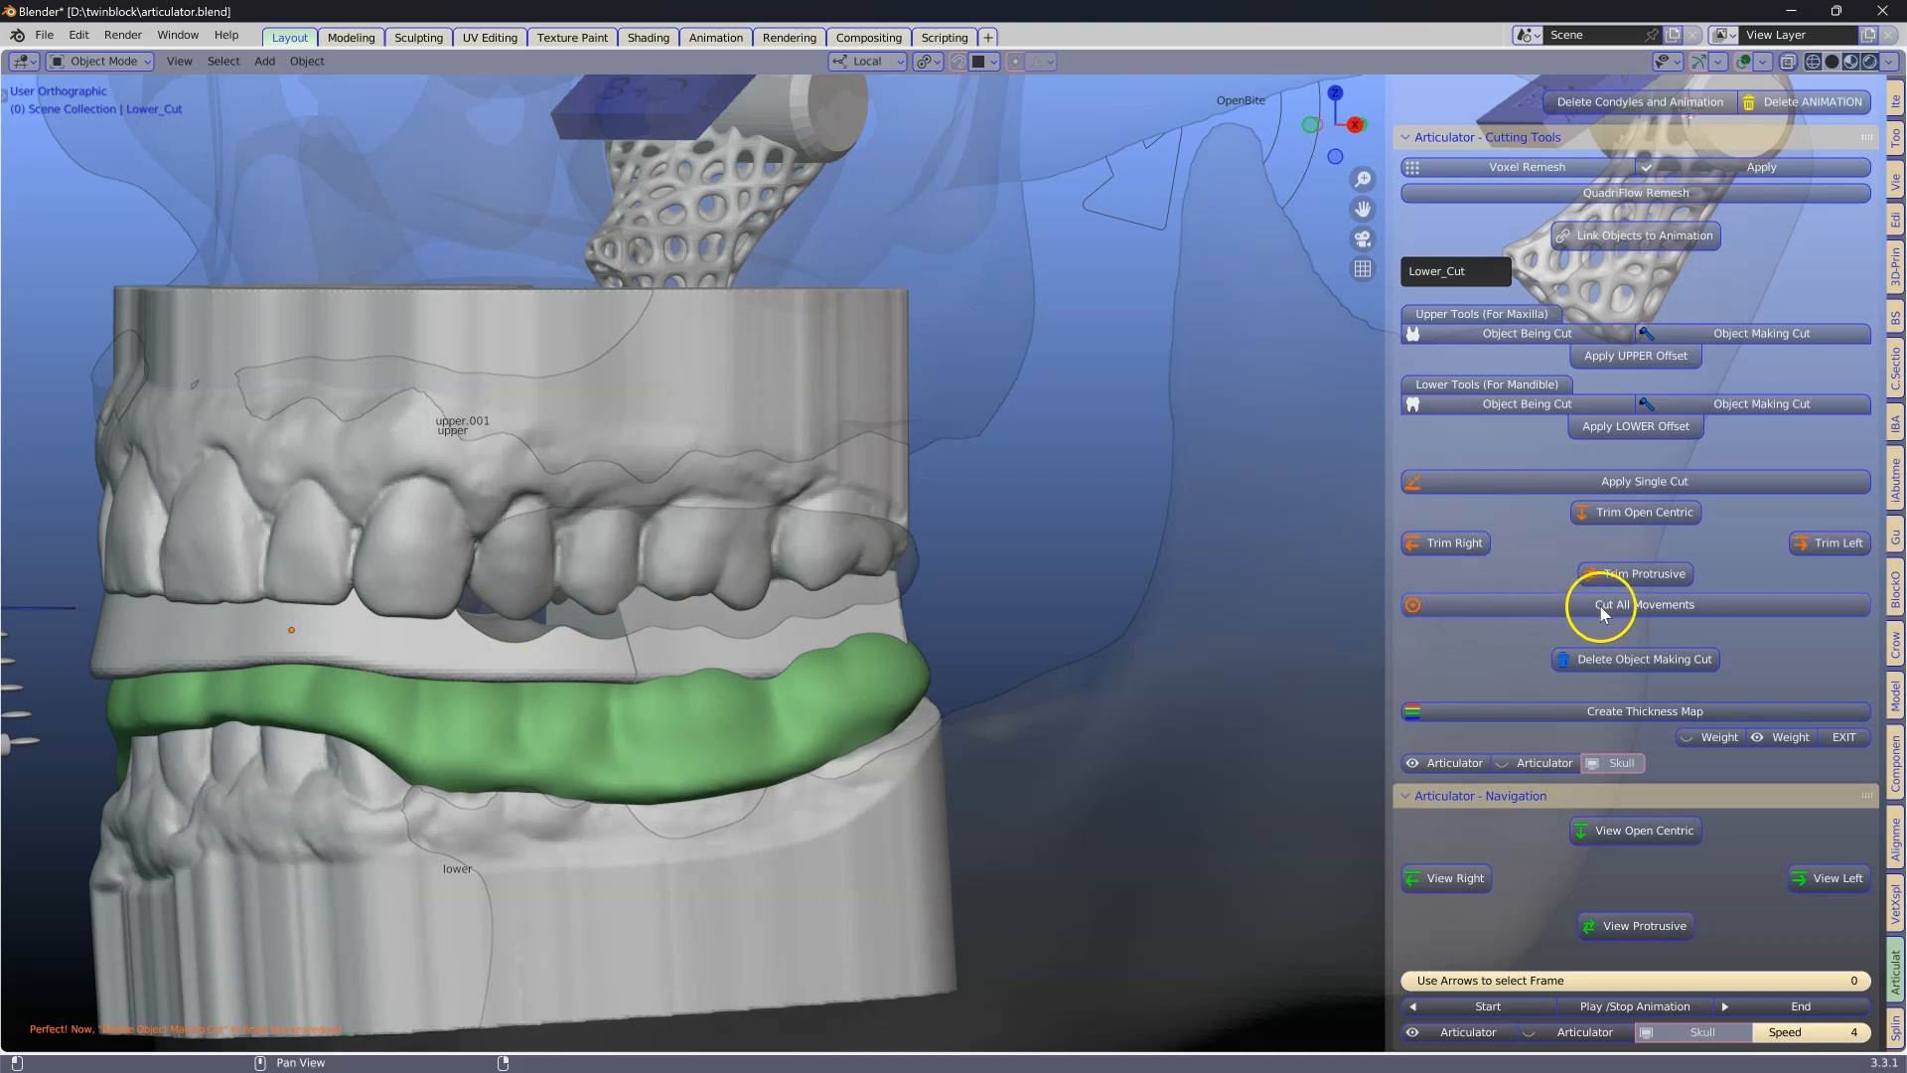
pyautogui.click(1627, 660)
pyautogui.moveTo(579, 623)
pyautogui.mouseDown(button='middle')
pyautogui.moveTo(544, 588)
pyautogui.moveTo(563, 623)
pyautogui.mouseUp(button='middle')
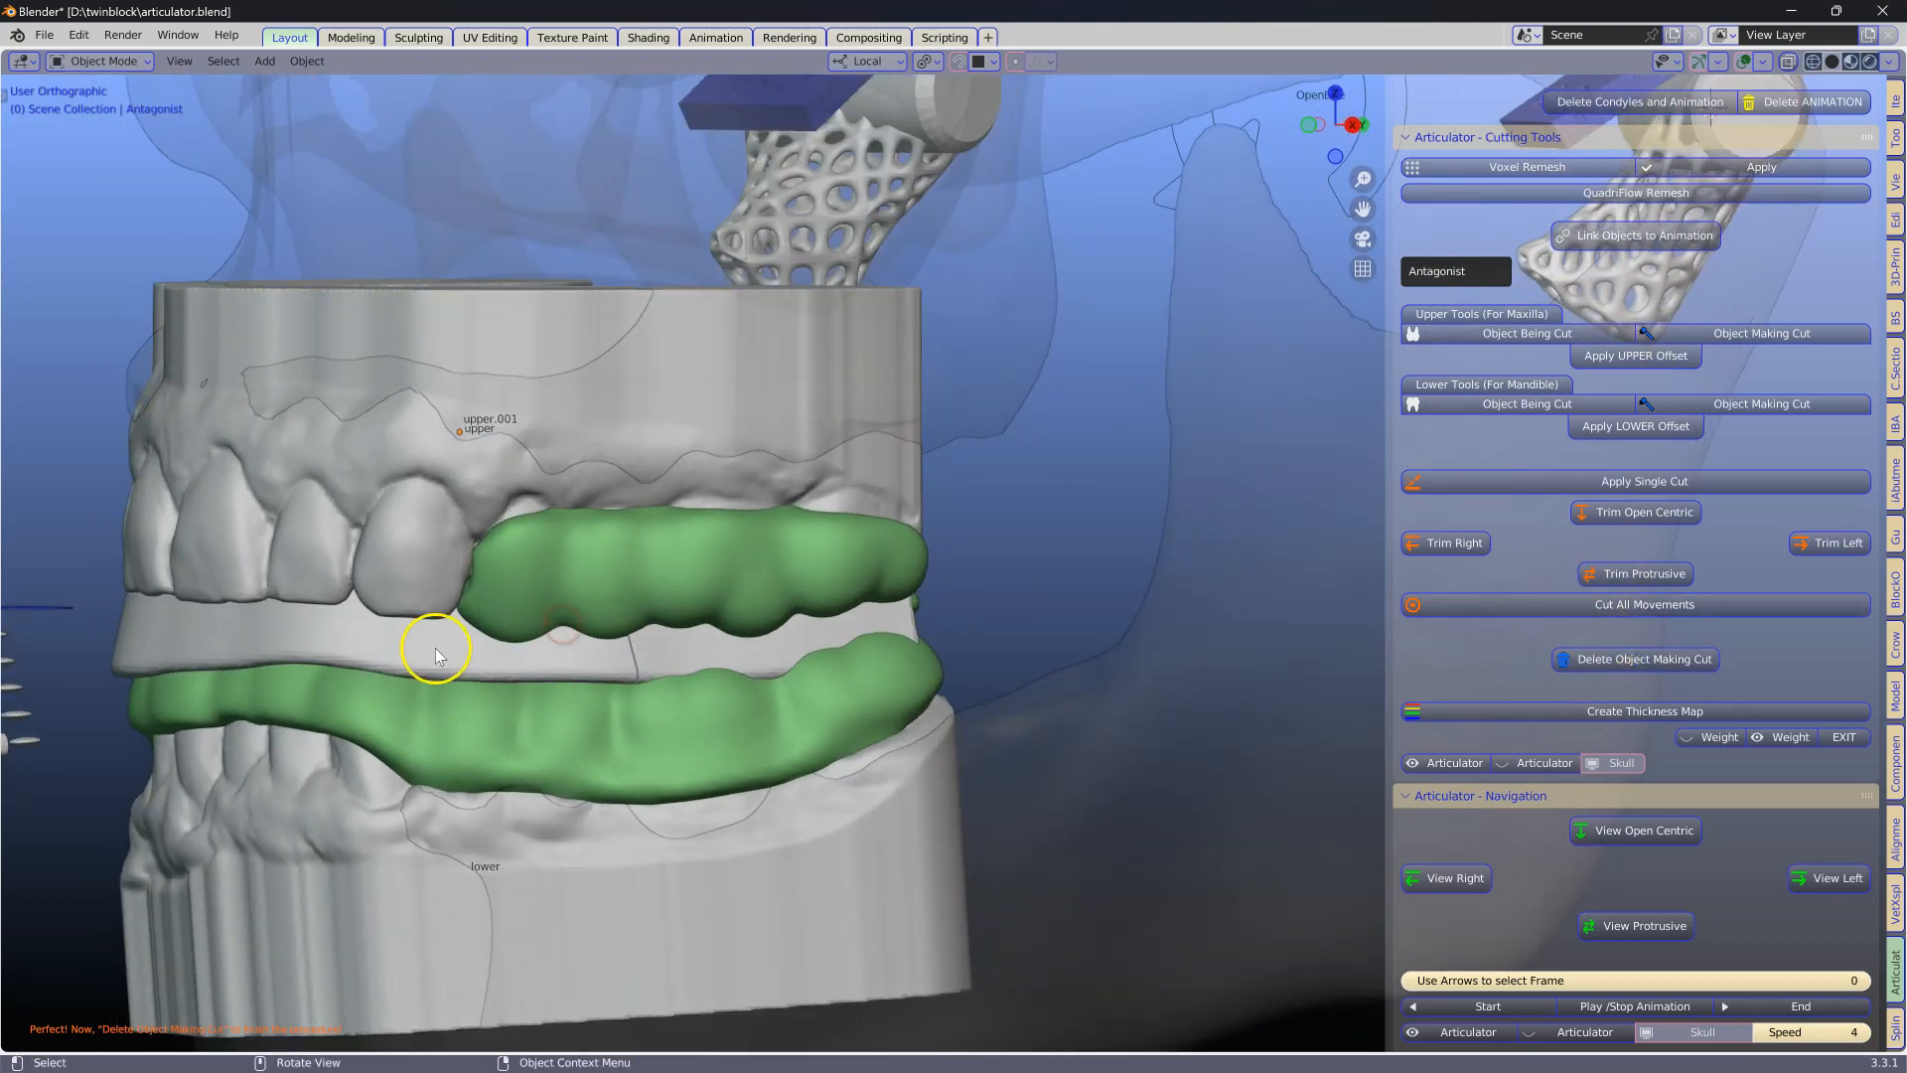
# Set the upper model as the maxillary object making the cut with a 0.1 mm offset, and the anterior rim segment as the mandibular object being cut.
pyautogui.click(338, 640)
pyautogui.keyDown('alt'); pyautogui.moveTo(340, 636); pyautogui.dragTo(413, 623, button='middle'); pyautogui.keyUp('alt')
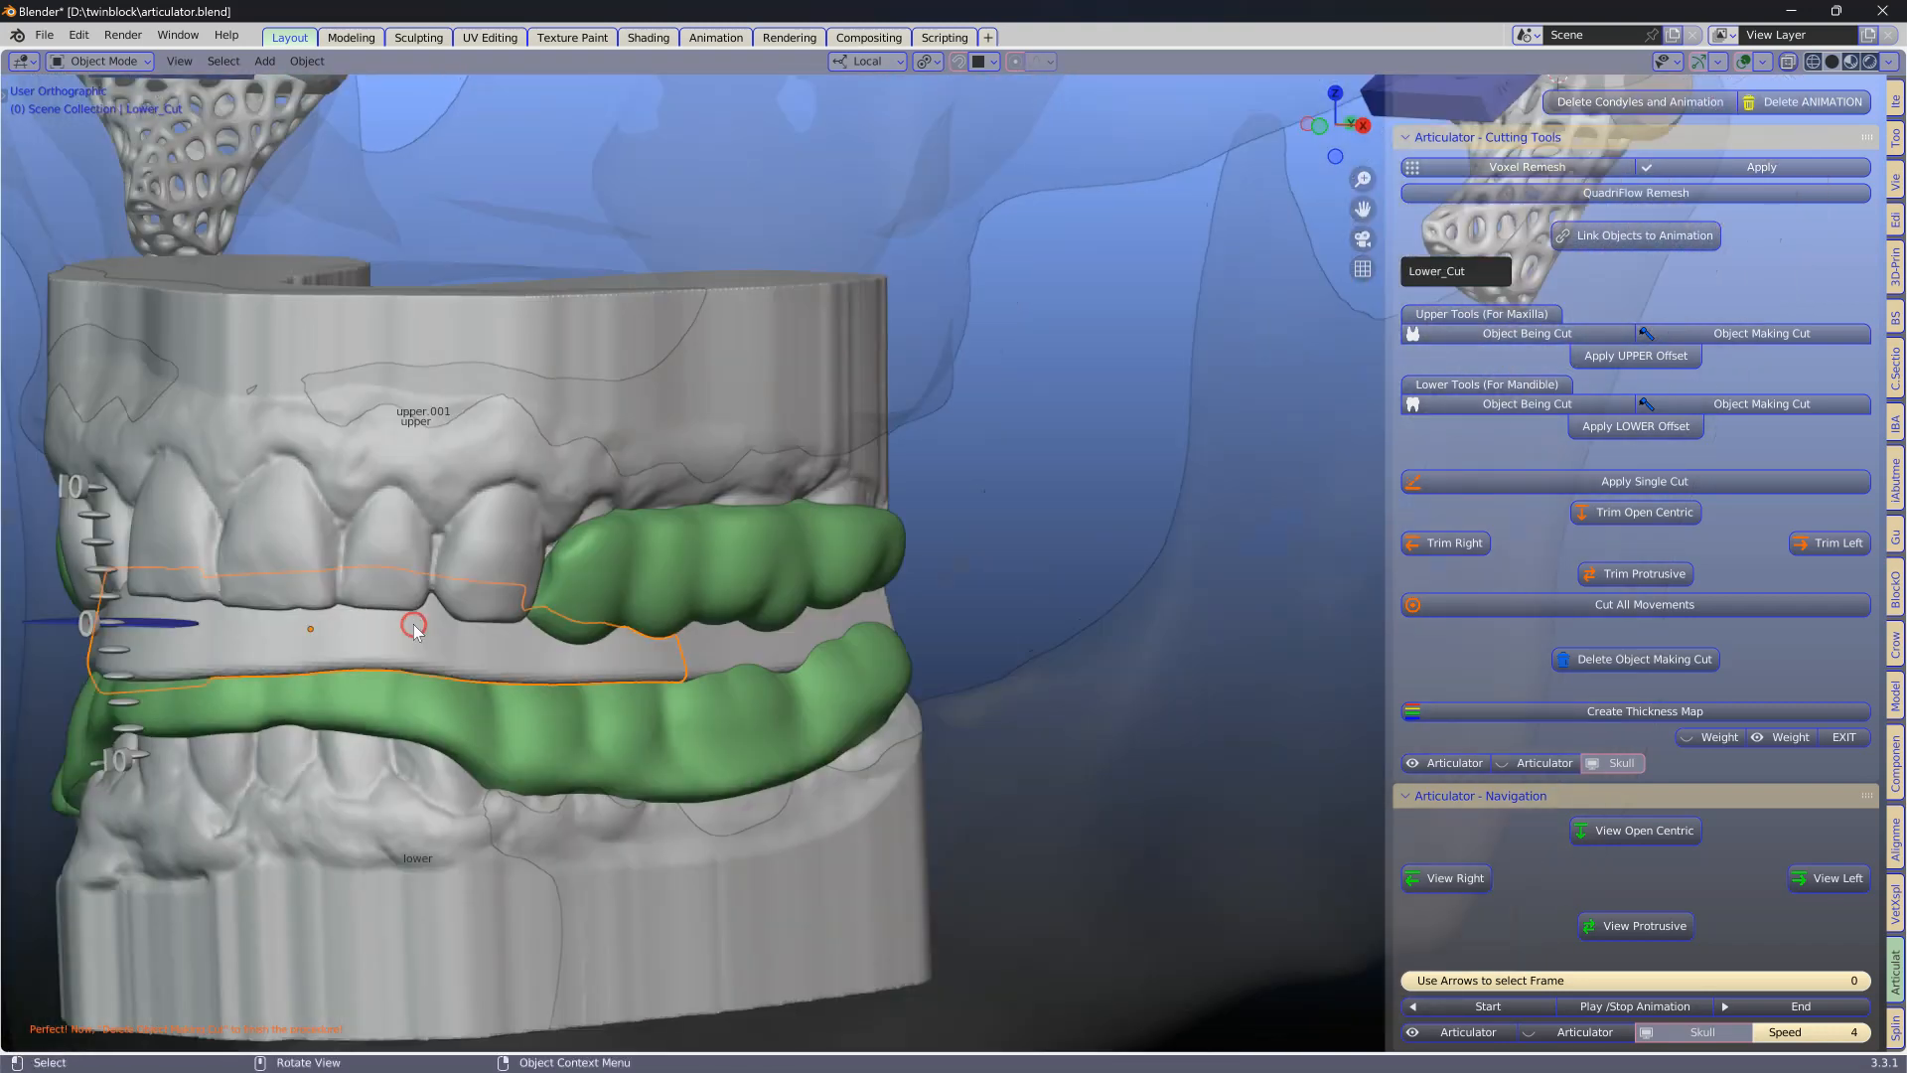
pyautogui.keyDown('shift'); pyautogui.moveTo(532, 622); pyautogui.dragTo(757, 624, button='middle'); pyautogui.keyUp('shift')
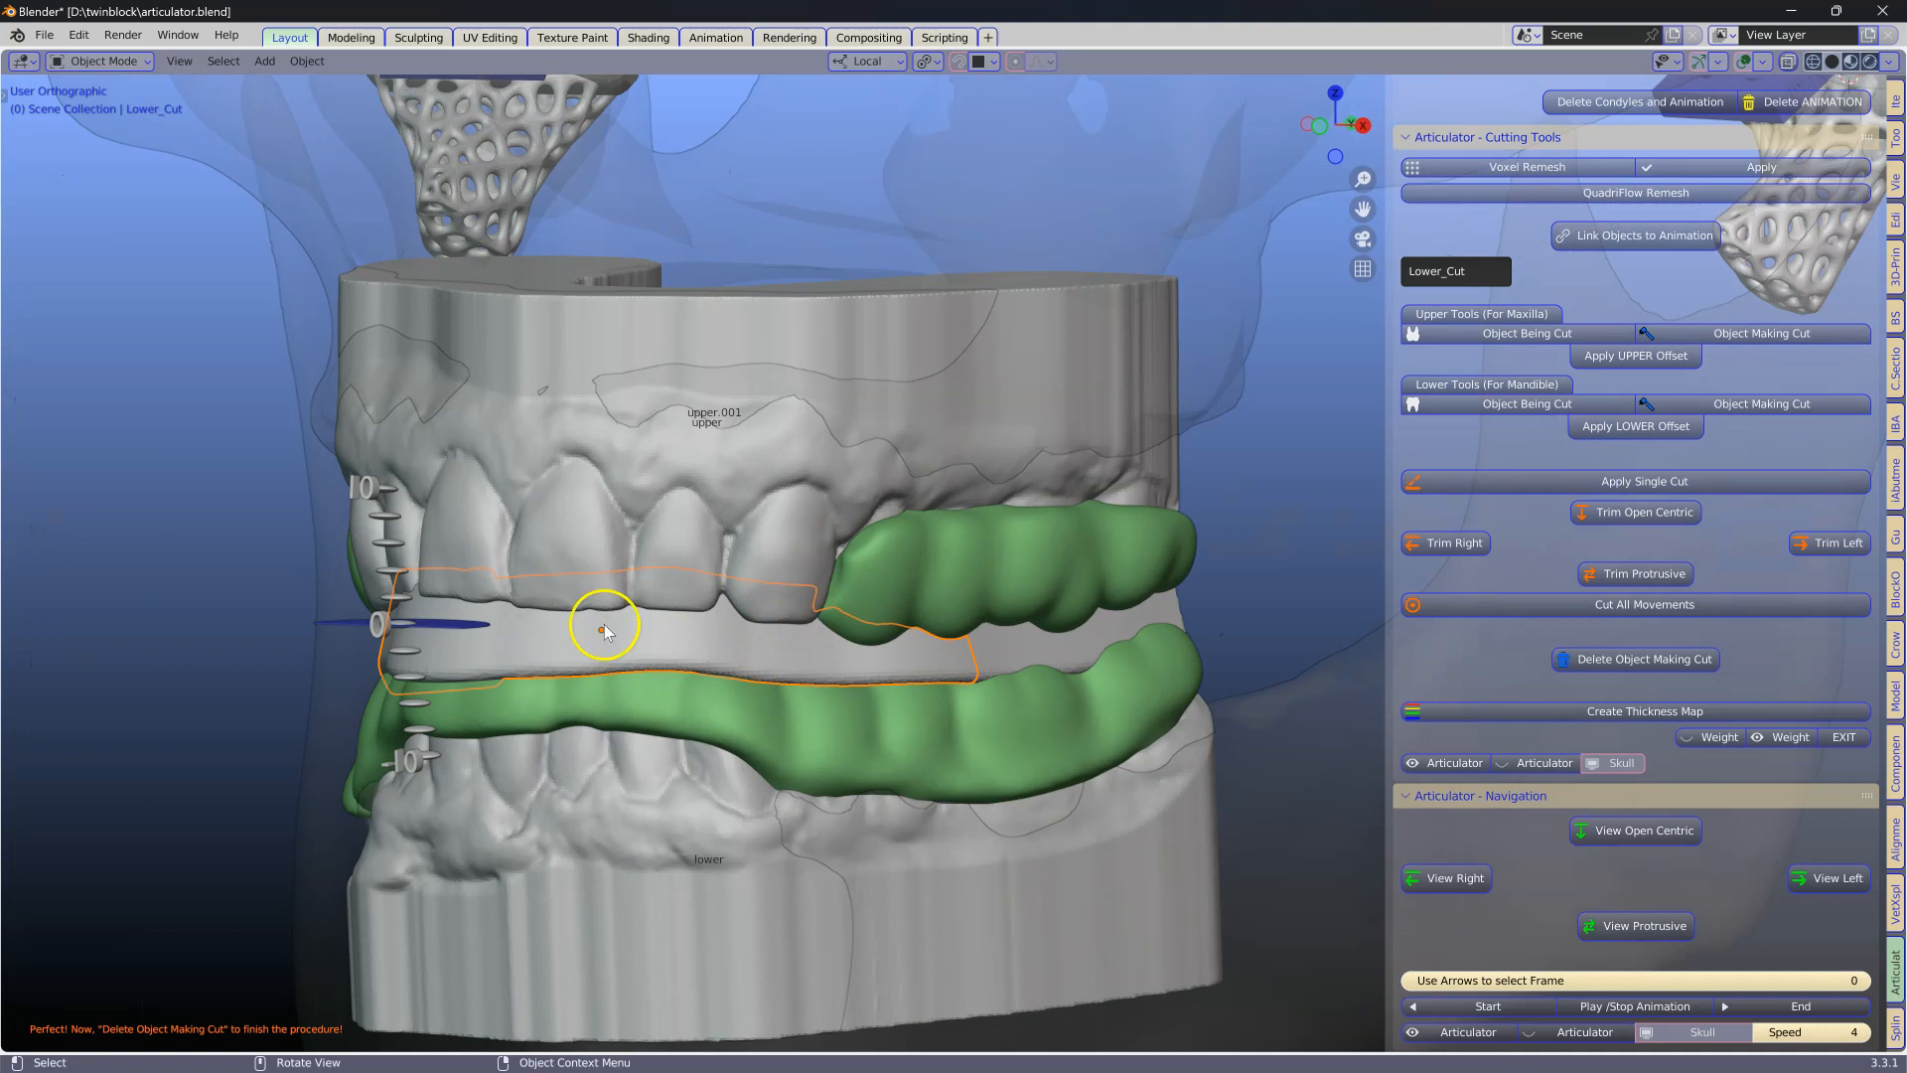
pyautogui.click(644, 484)
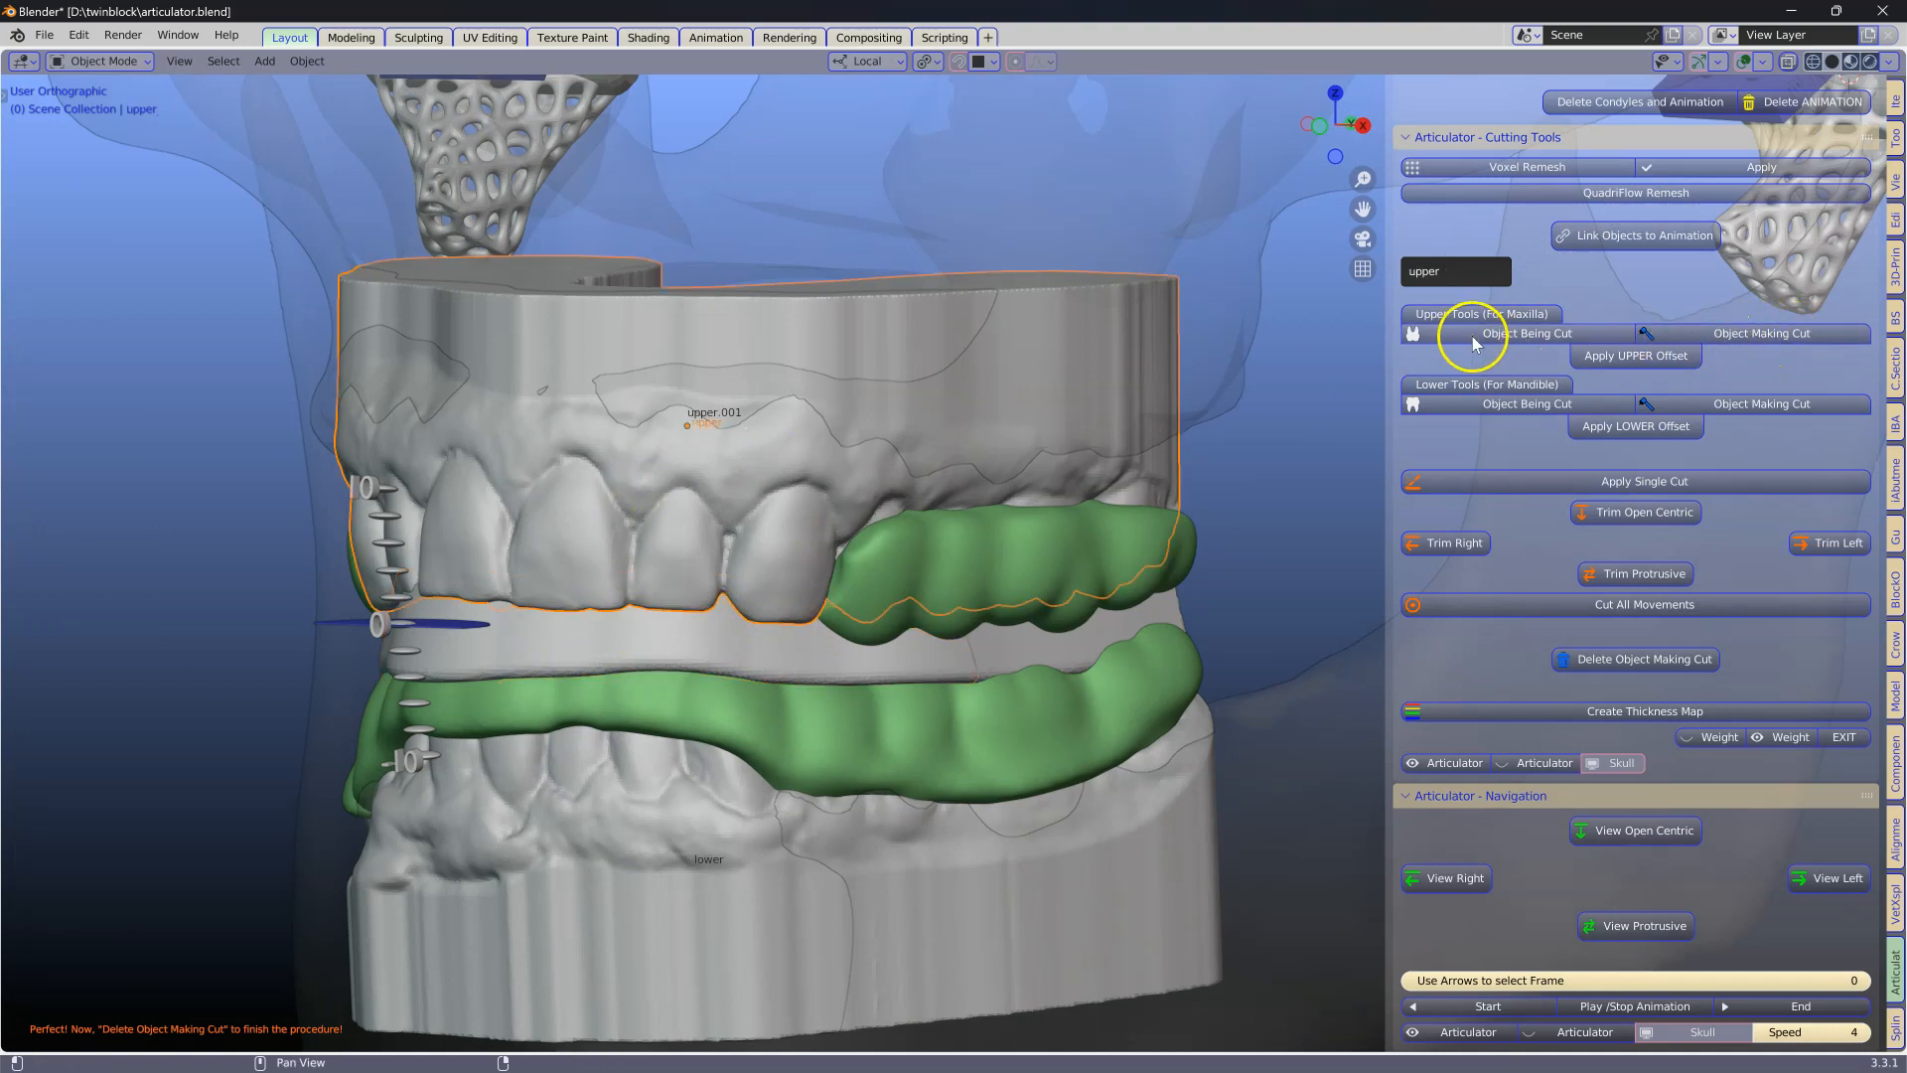
pyautogui.click(1730, 336)
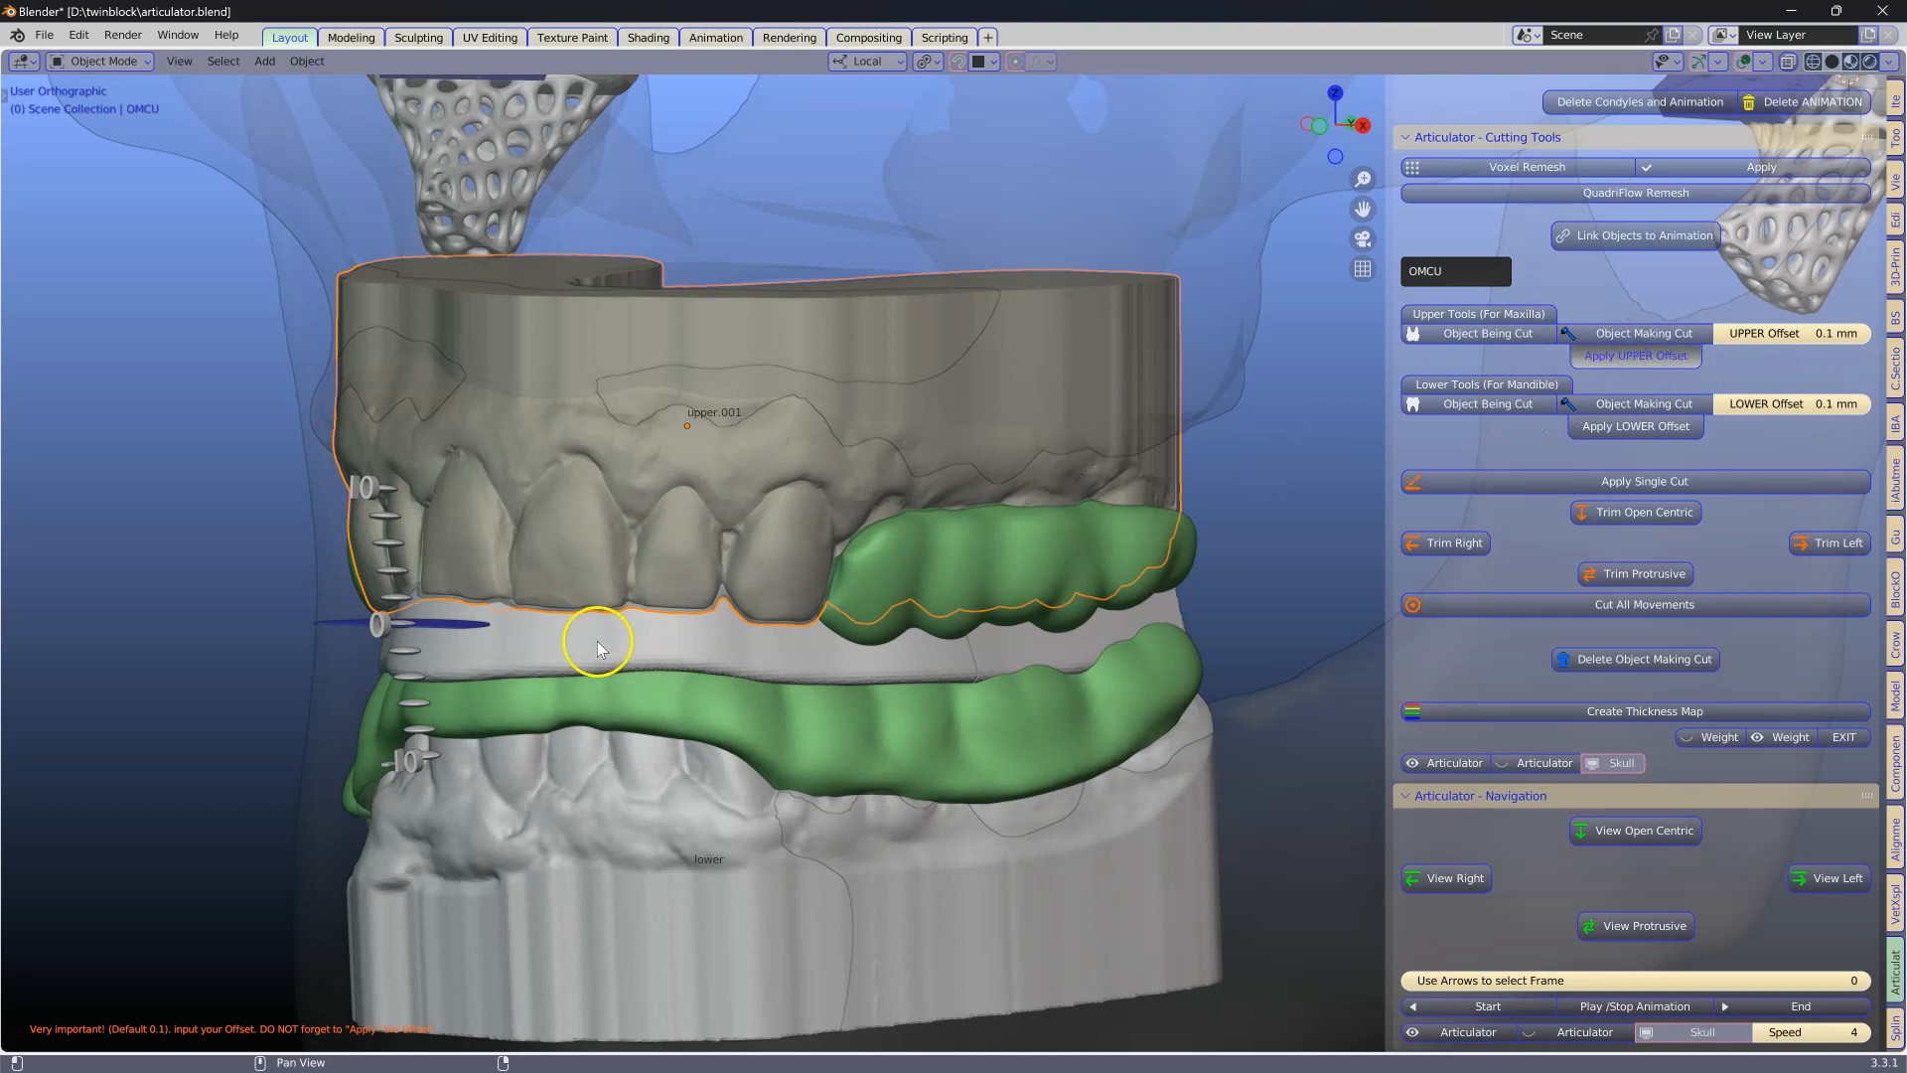
pyautogui.click(564, 641)
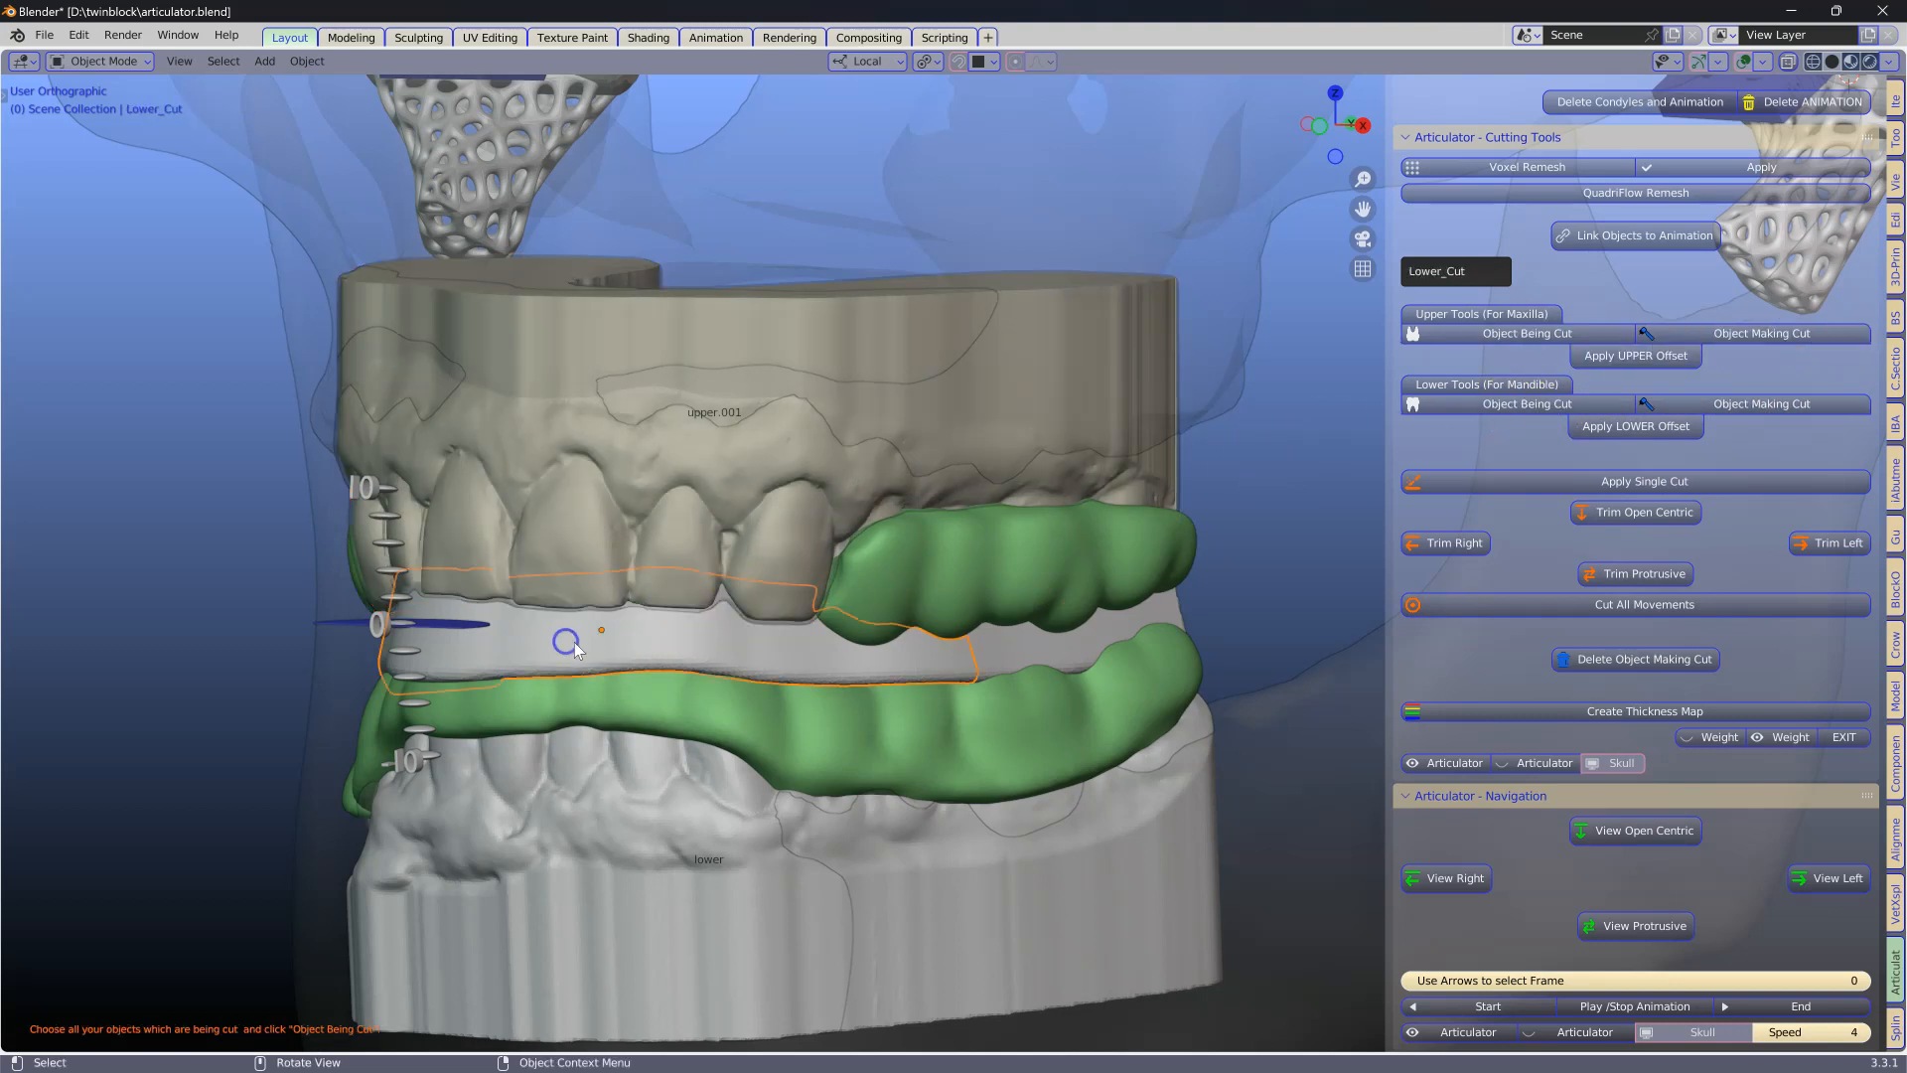
pyautogui.click(1520, 406)
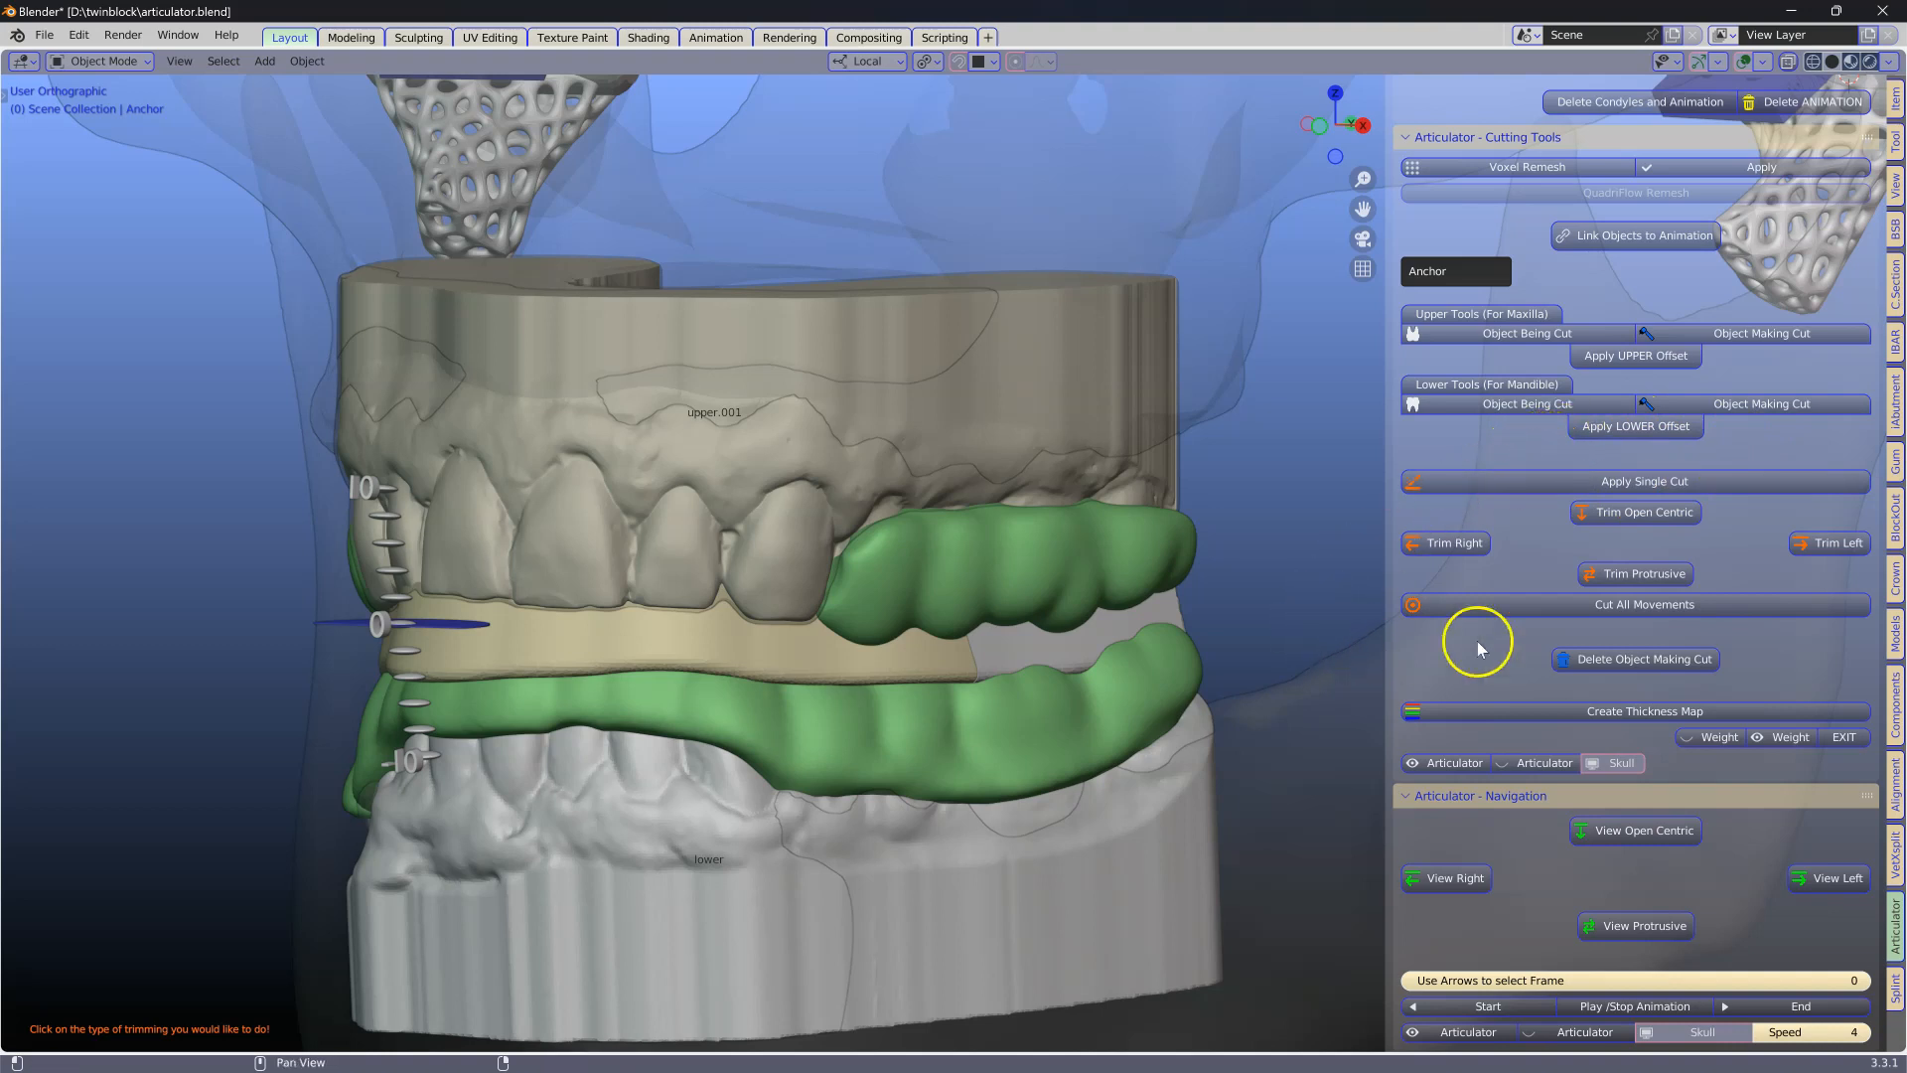
# Cut the anterior rim segment against all jaw movements and delete the upper model's cutting object.
pyautogui.scroll(1, 1655, 658)
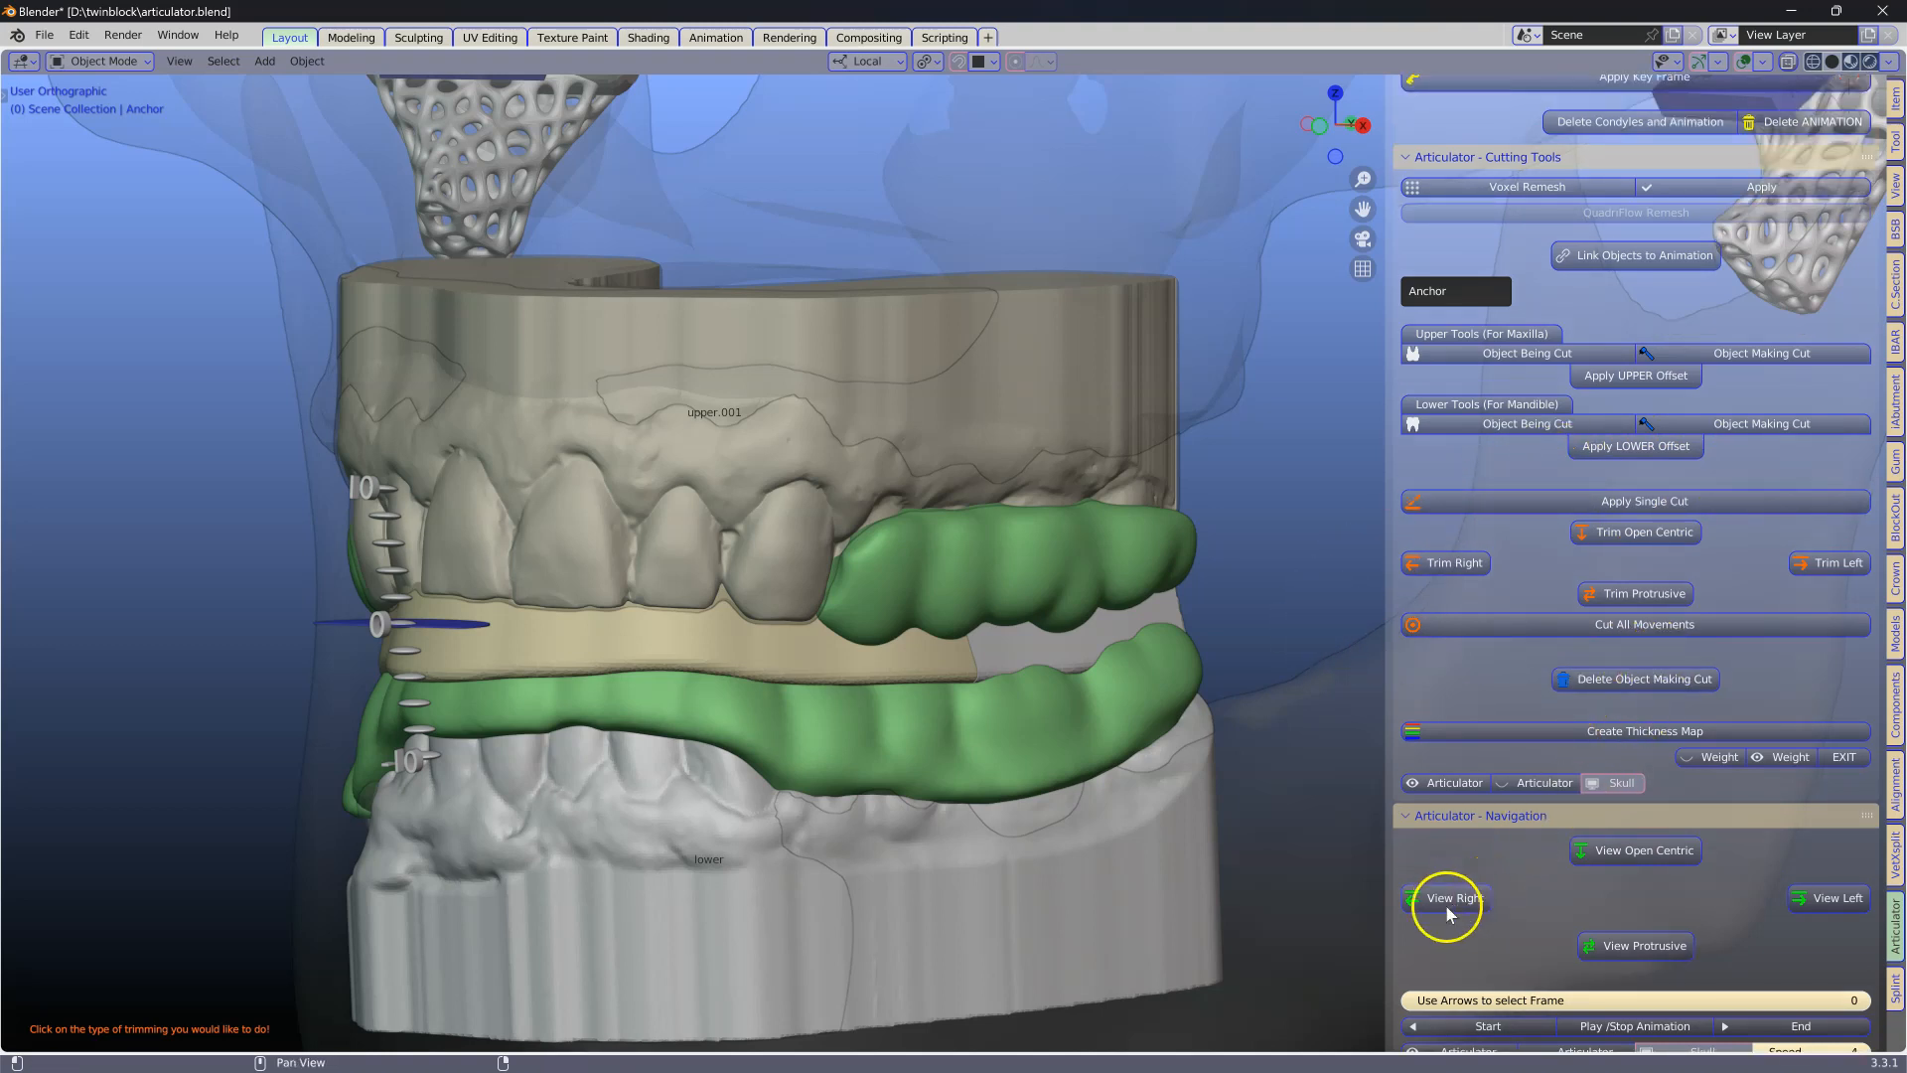
pyautogui.click(1619, 628)
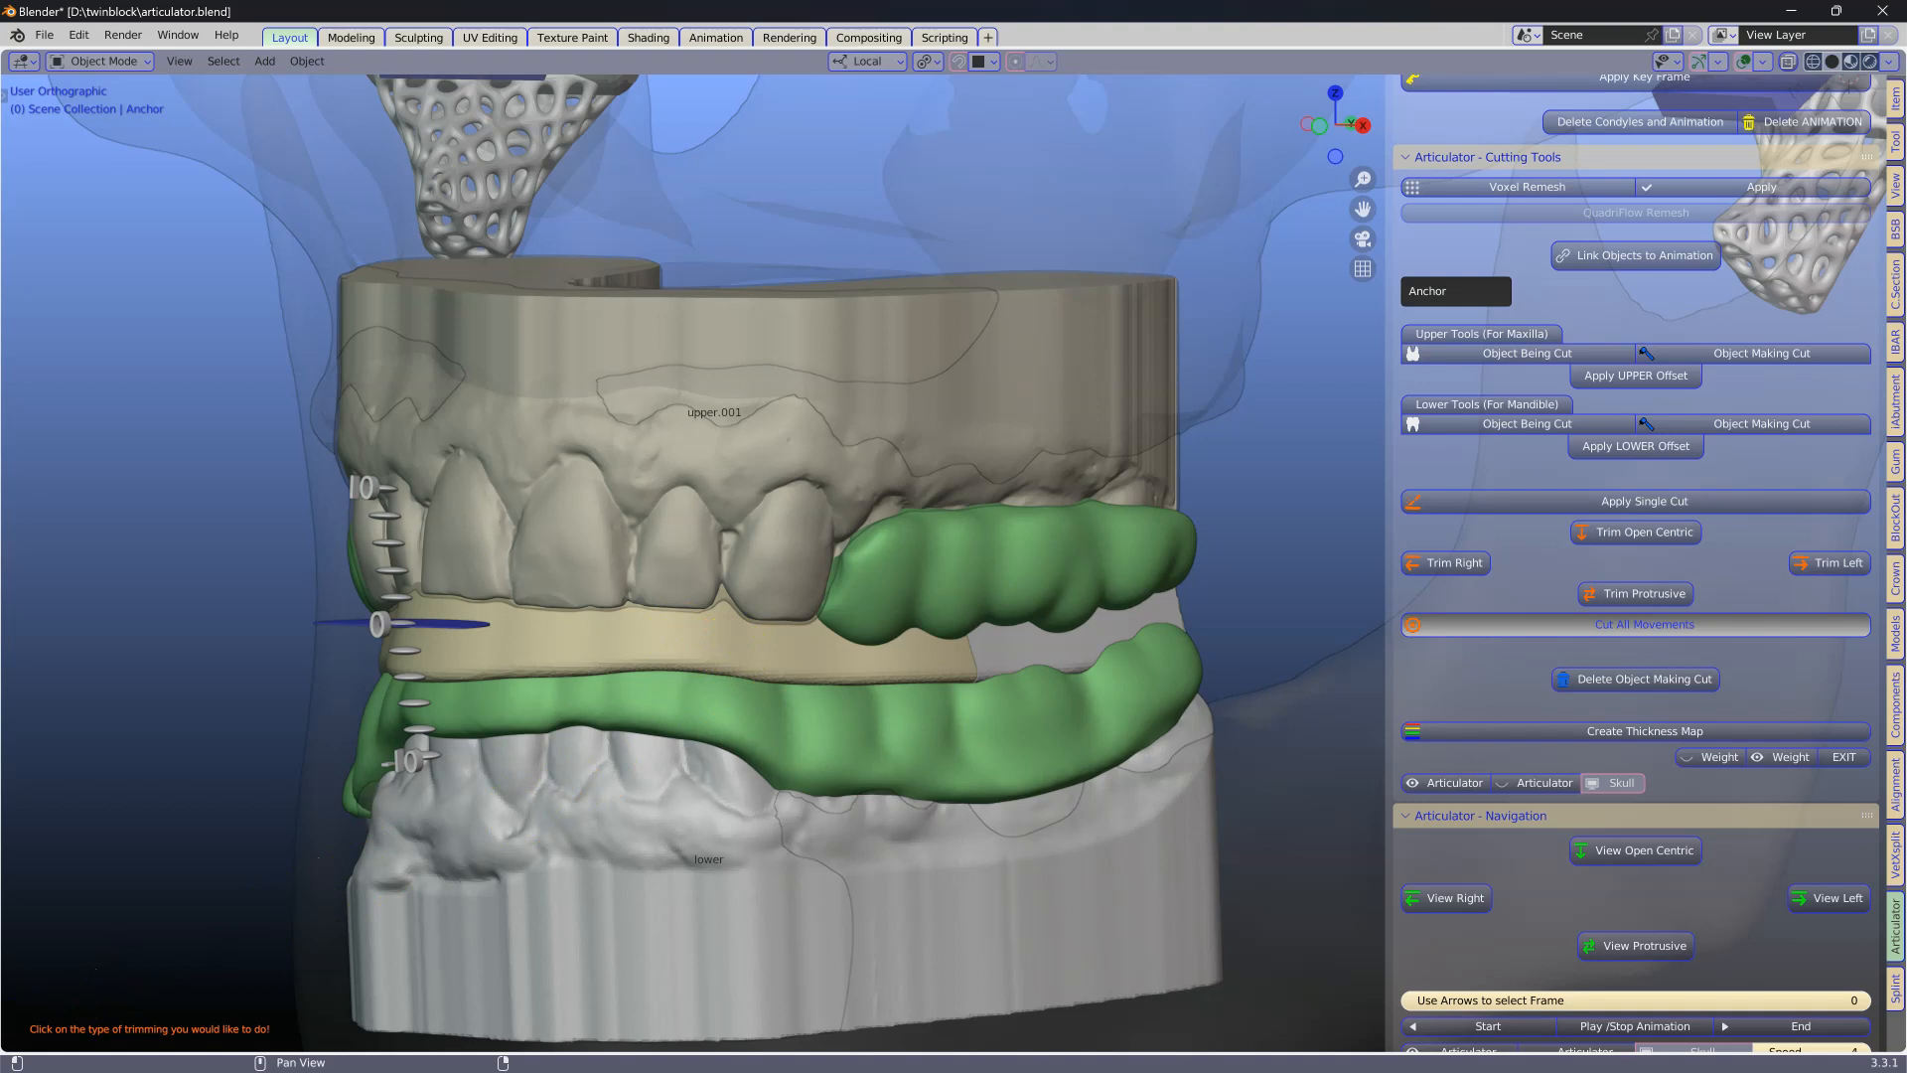
pyautogui.click(1611, 685)
pyautogui.moveTo(715, 686)
pyautogui.mouseDown(button='middle')
pyautogui.moveTo(702, 587)
pyautogui.moveTo(689, 655)
pyautogui.moveTo(724, 659)
pyautogui.moveTo(709, 675)
pyautogui.mouseUp(button='middle')
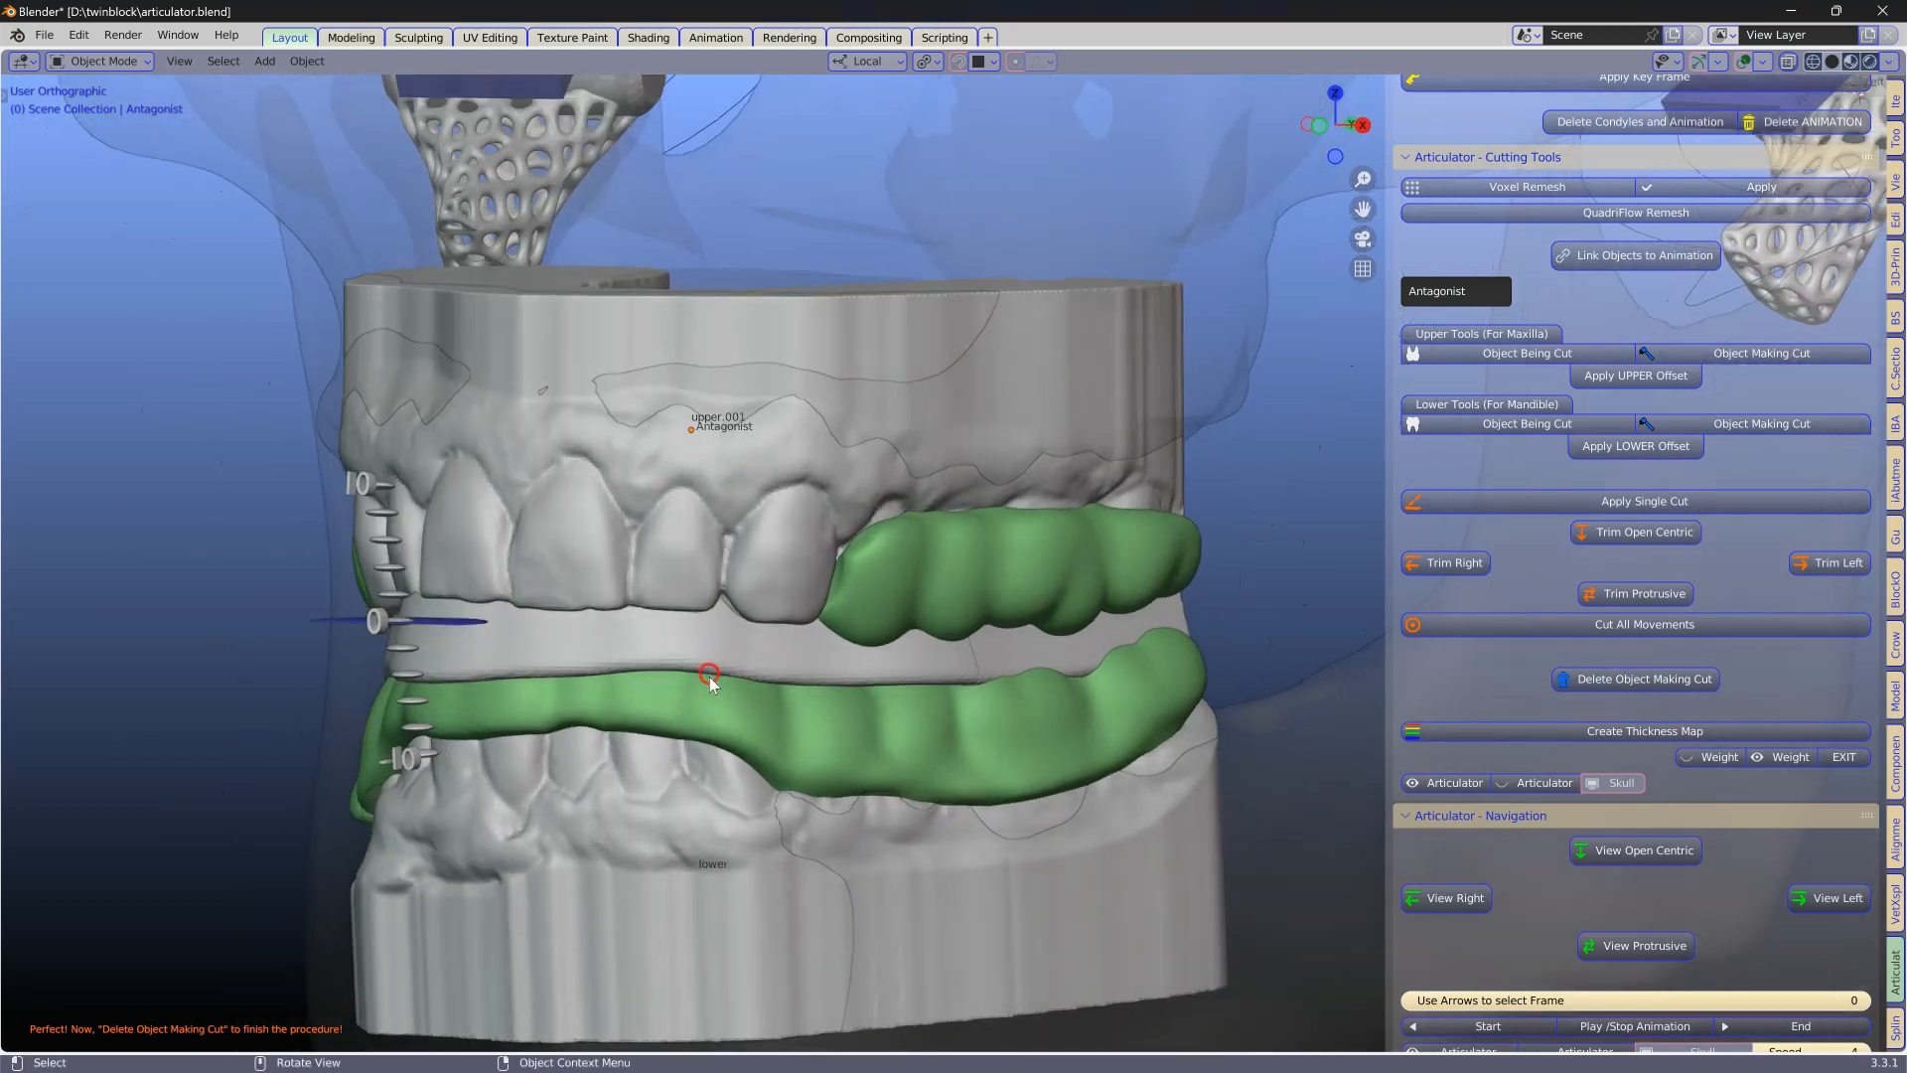
# Check the trimmed anterior segment in the right, left and protrusive movements, and return to open centric.
pyautogui.scroll(-1, 1417, 831)
pyautogui.click(1454, 884)
pyautogui.moveTo(682, 790); pyautogui.dragTo(993, 830, button='middle')
pyautogui.click(1845, 881)
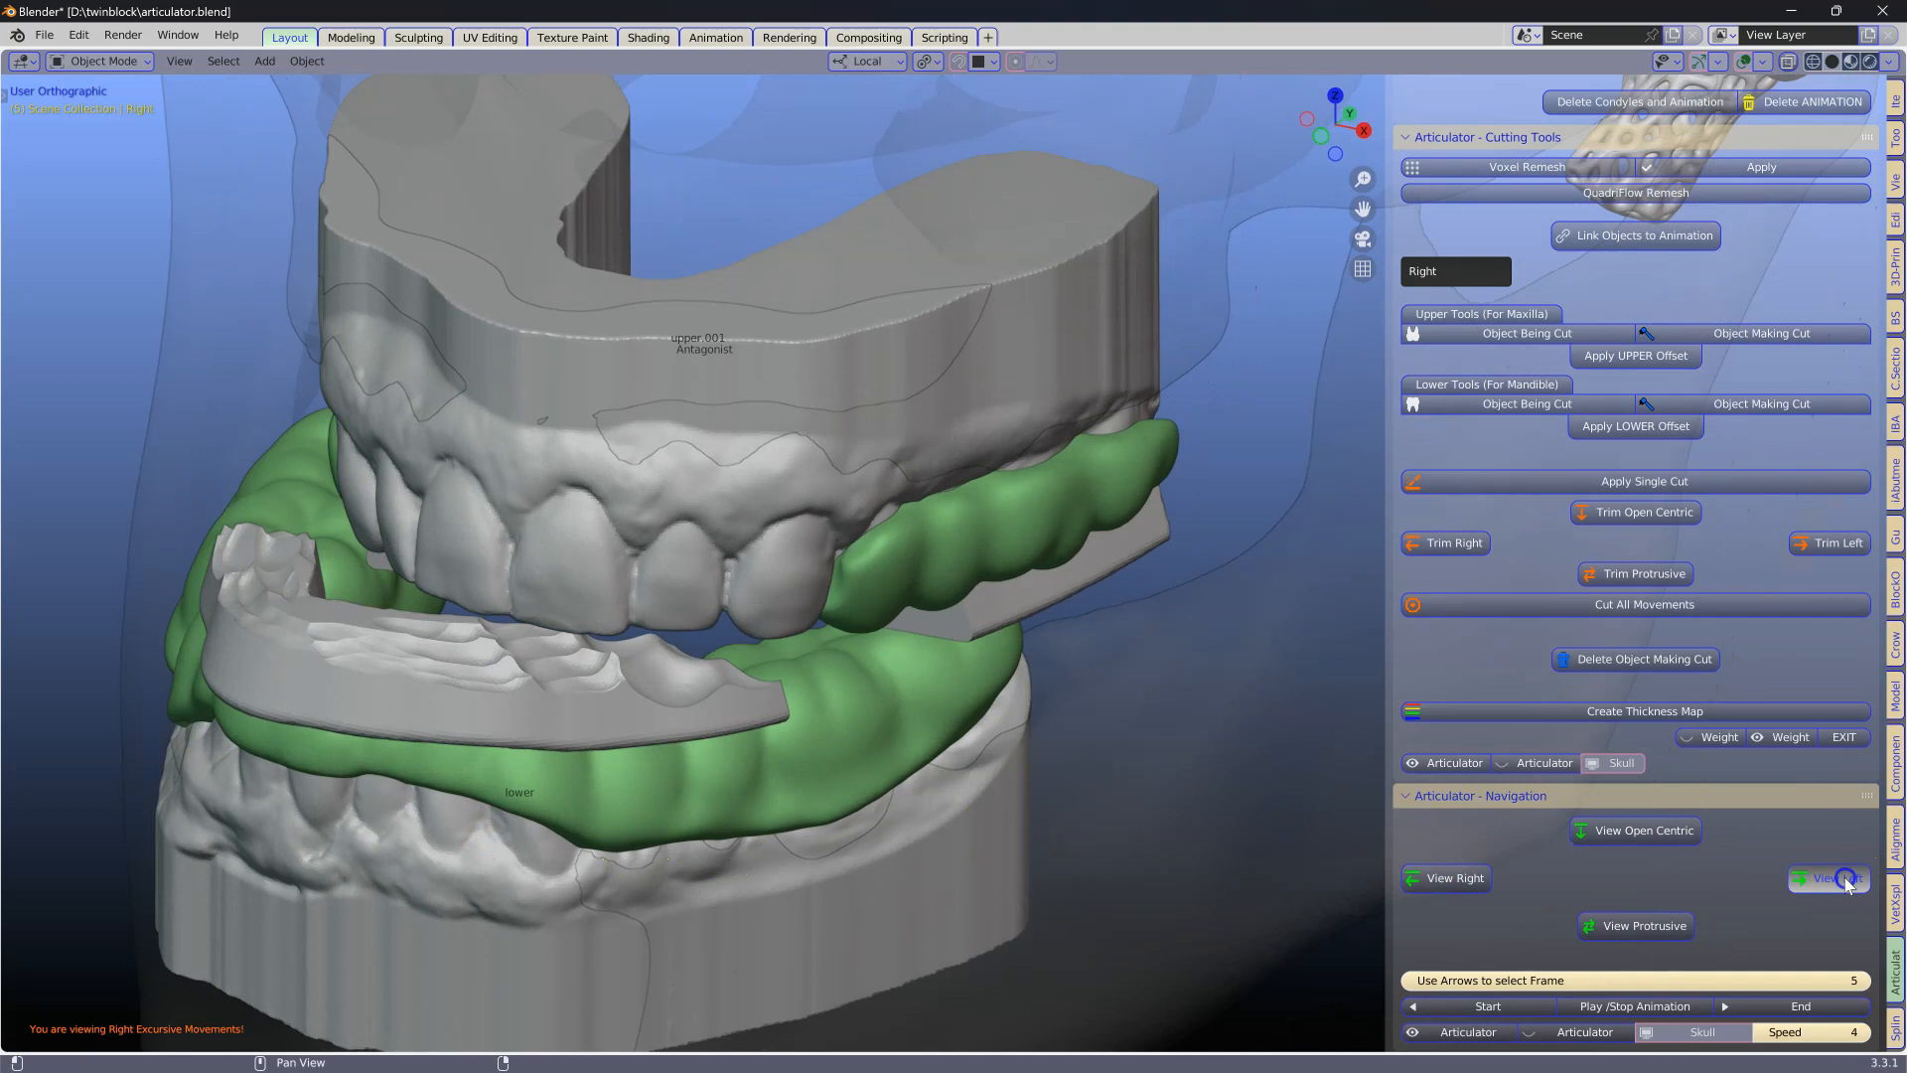
pyautogui.click(1651, 927)
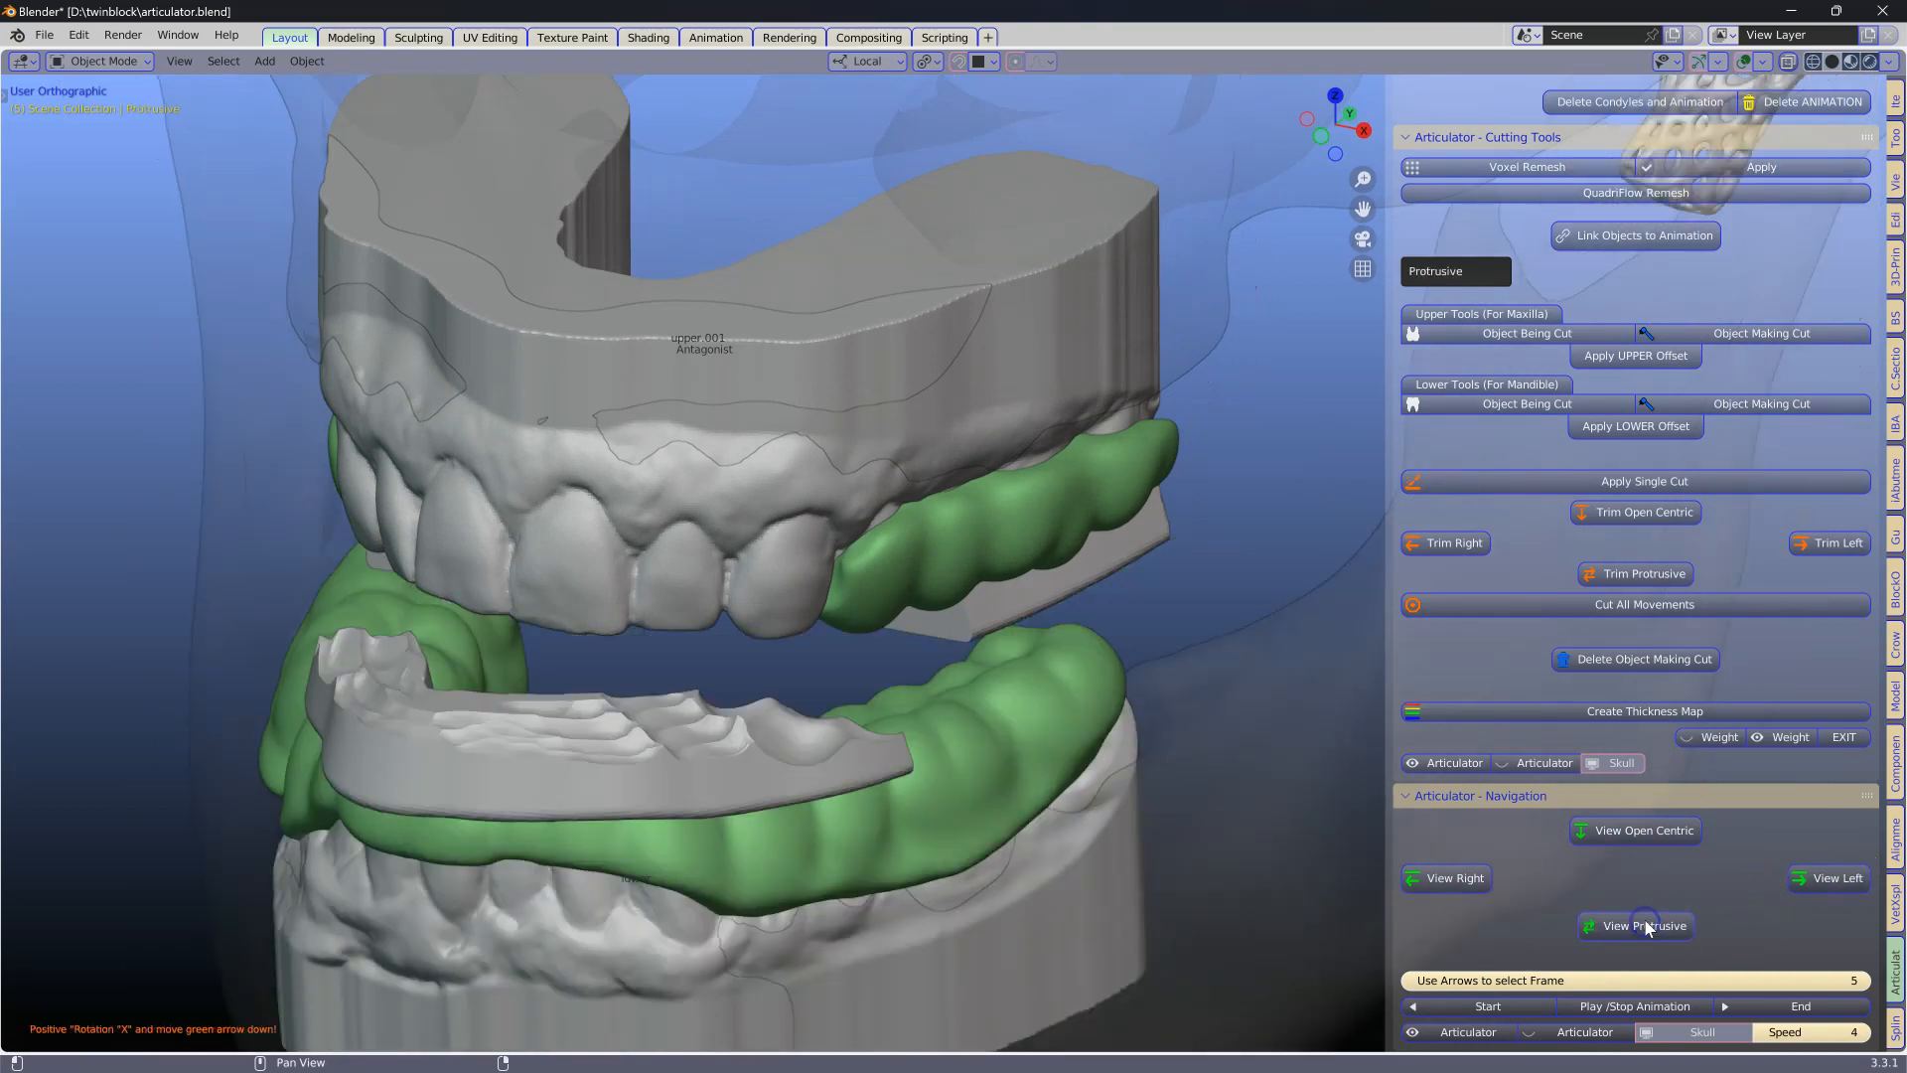
pyautogui.click(1441, 879)
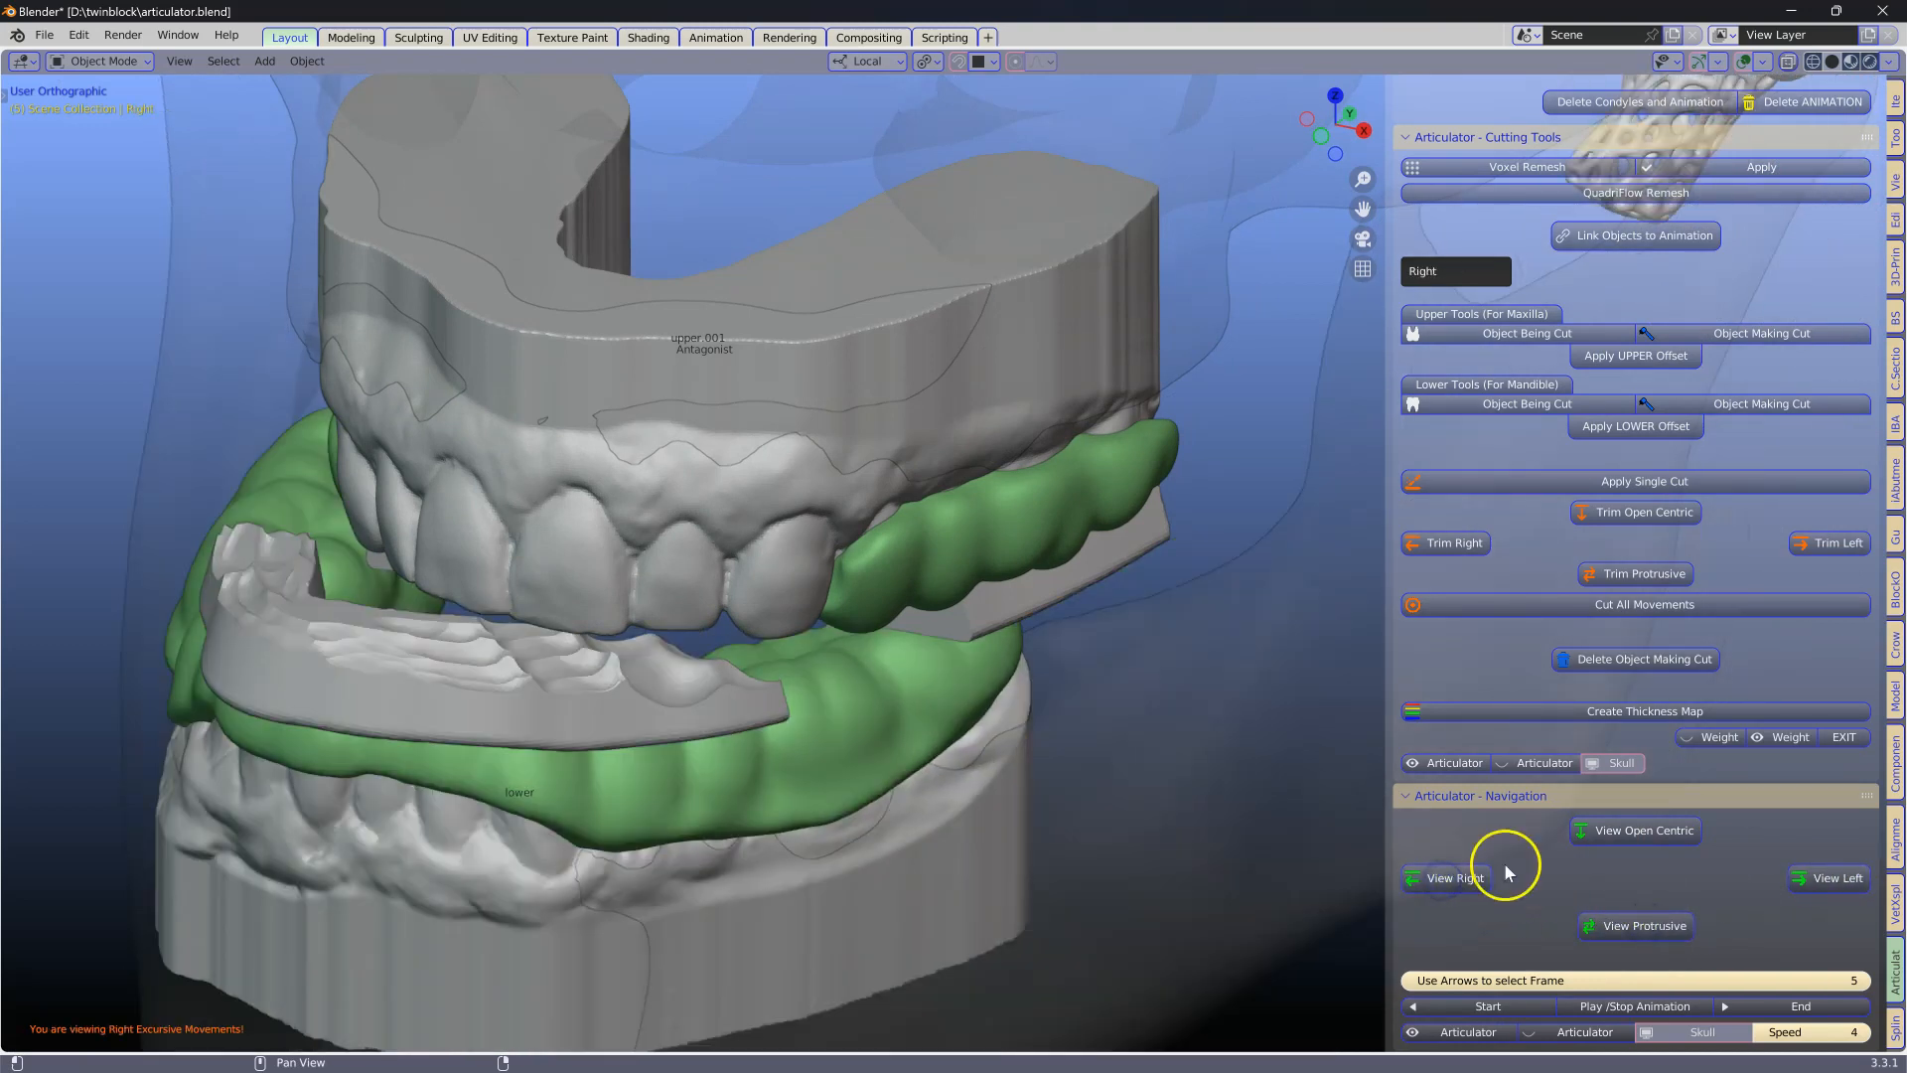
pyautogui.click(1618, 837)
# Set the posterior rim segments as the maxillary object being cut.
pyautogui.moveTo(845, 651); pyautogui.dragTo(779, 546, button='middle')
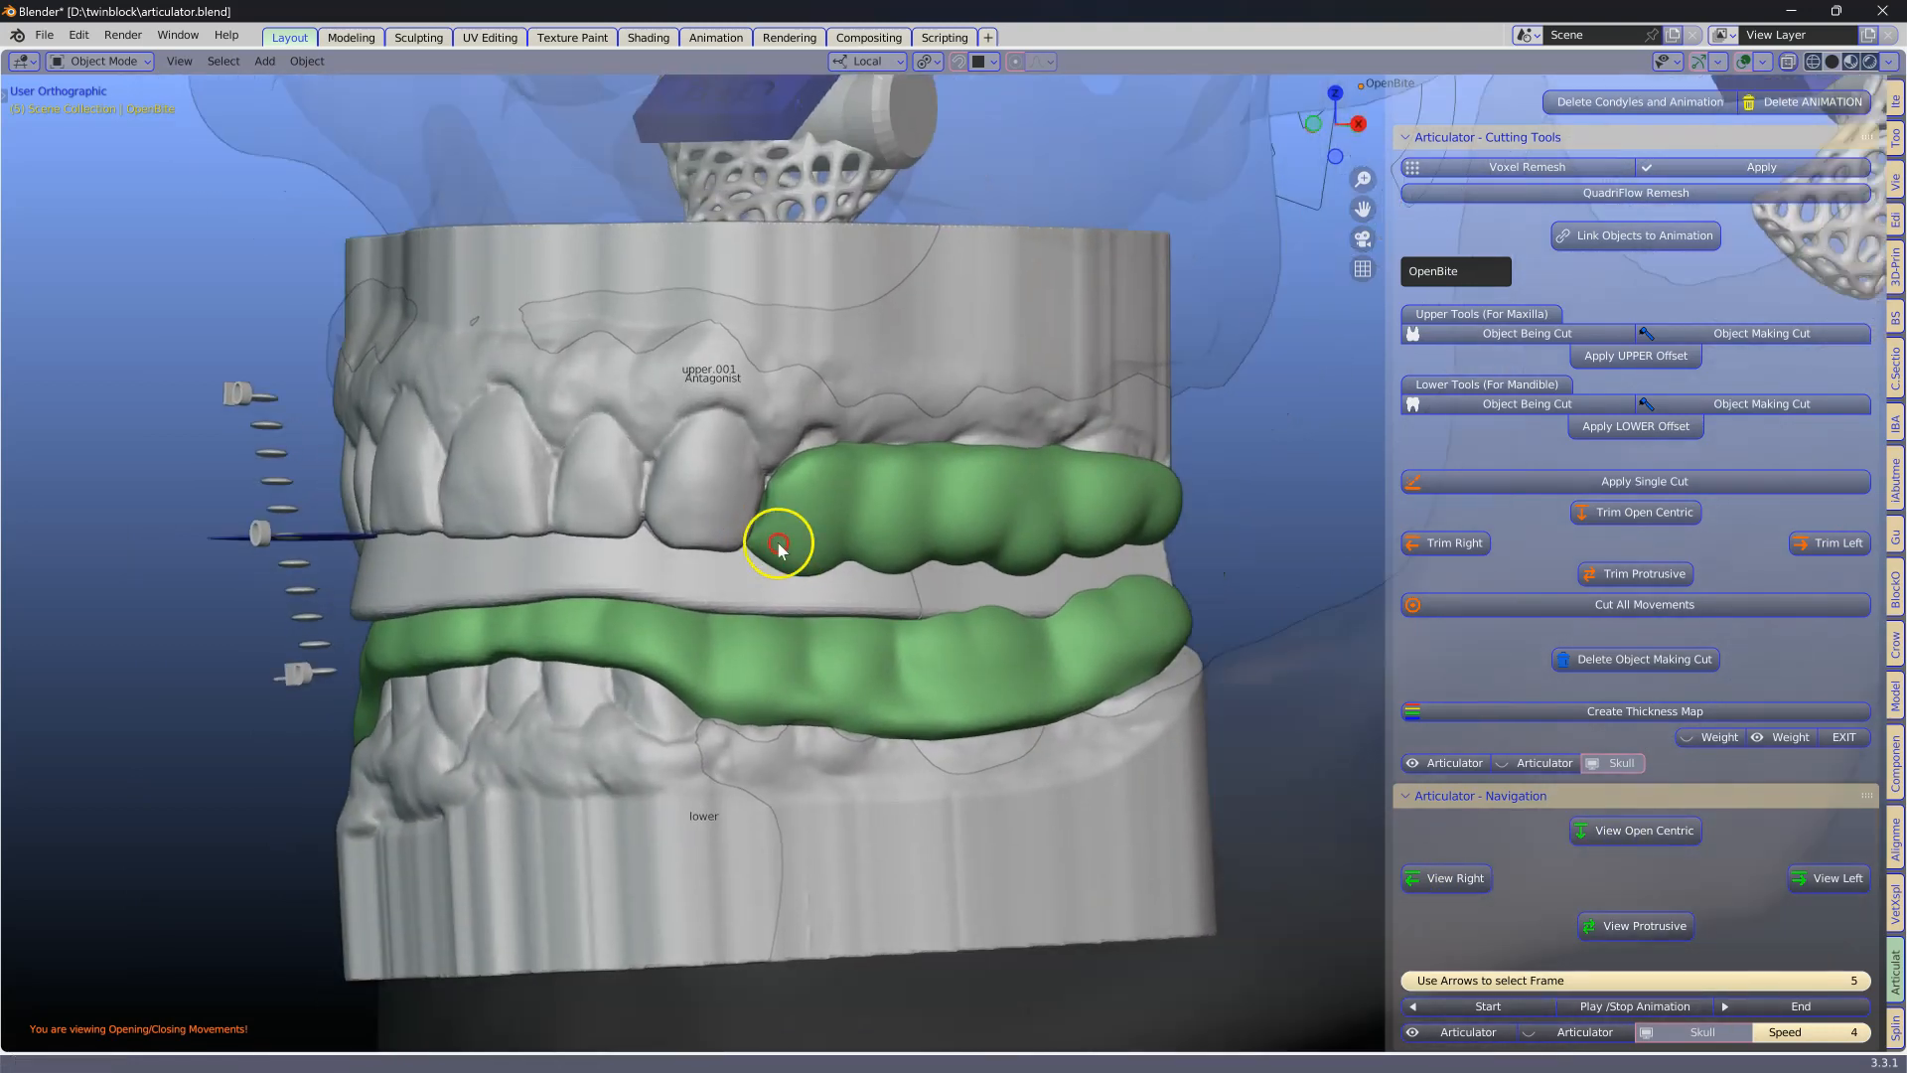
pyautogui.scroll(4, 902, 570)
pyautogui.click(920, 569)
pyautogui.moveTo(920, 569); pyautogui.dragTo(928, 612, button='middle')
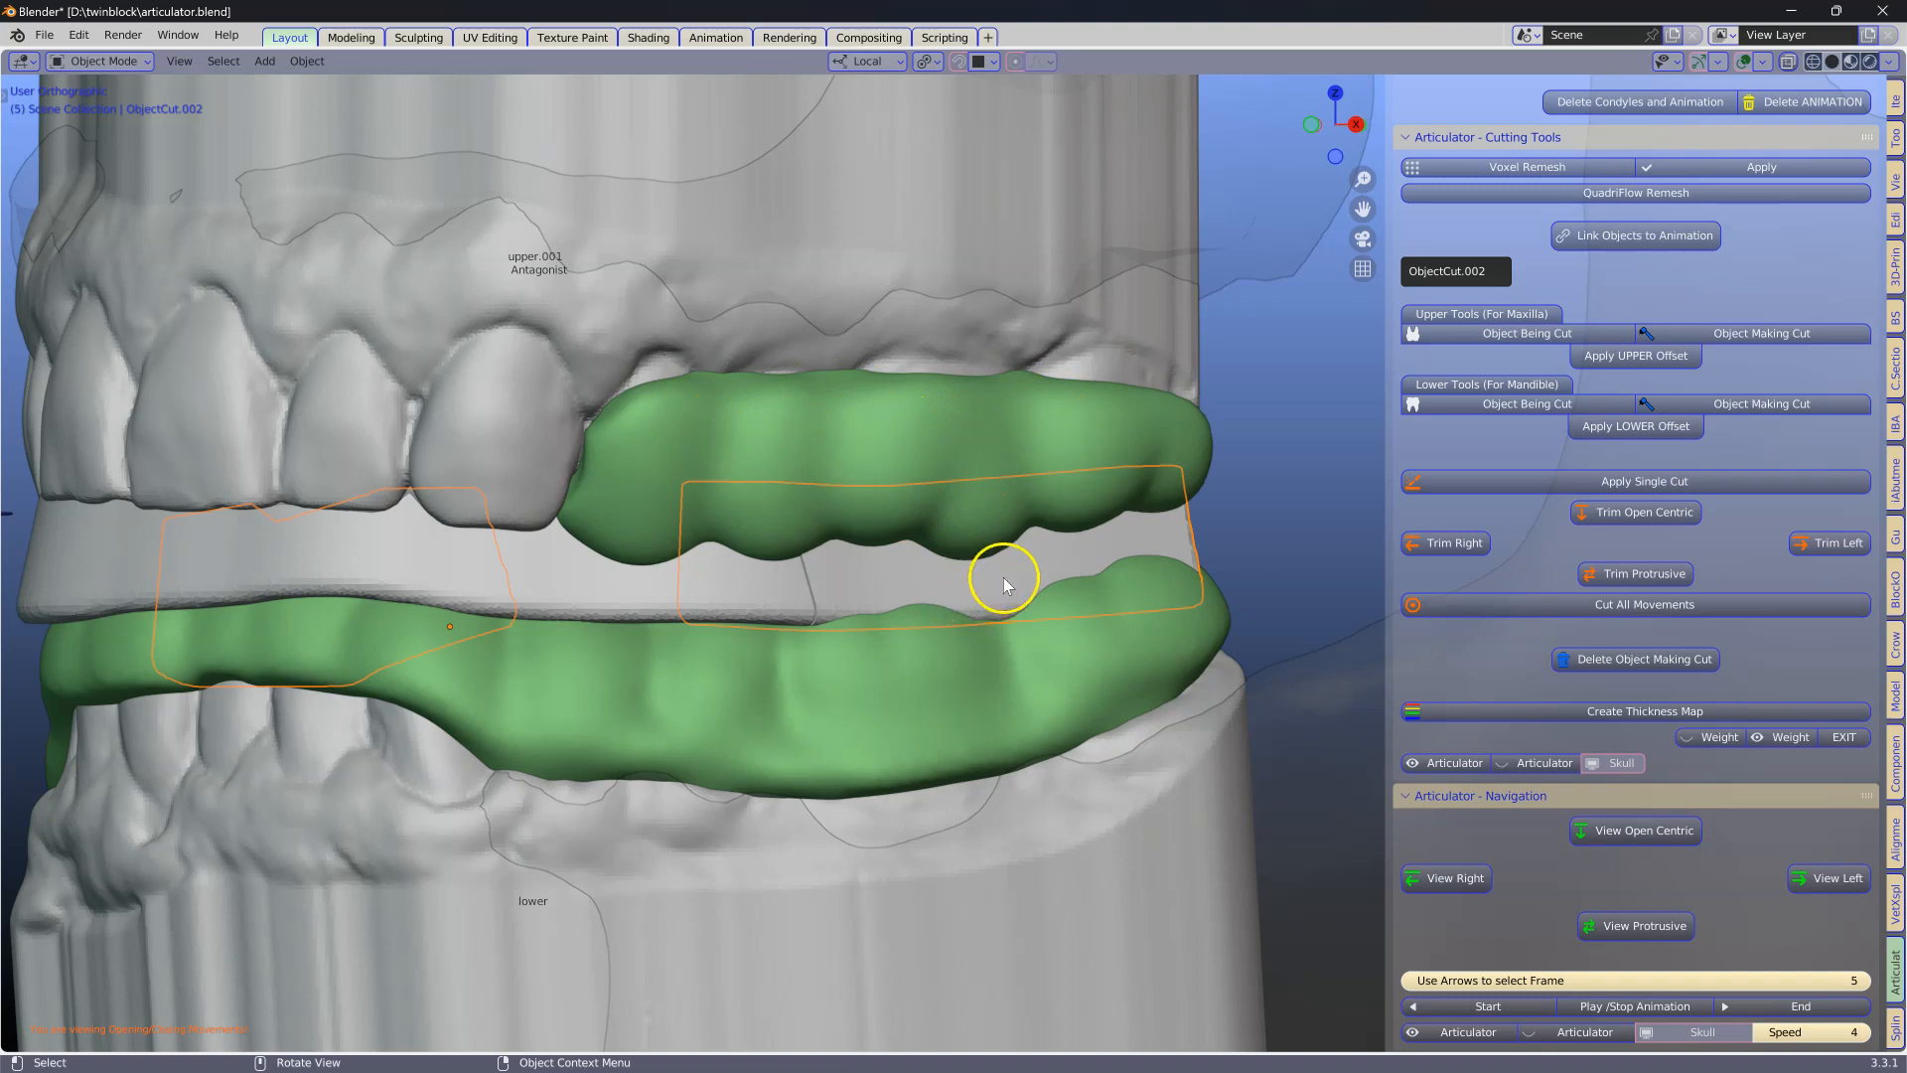
pyautogui.click(1505, 342)
# Set the lower green layer as the mandibular object making the cut and apply a 0.1 mm lower offset.
pyautogui.click(897, 670)
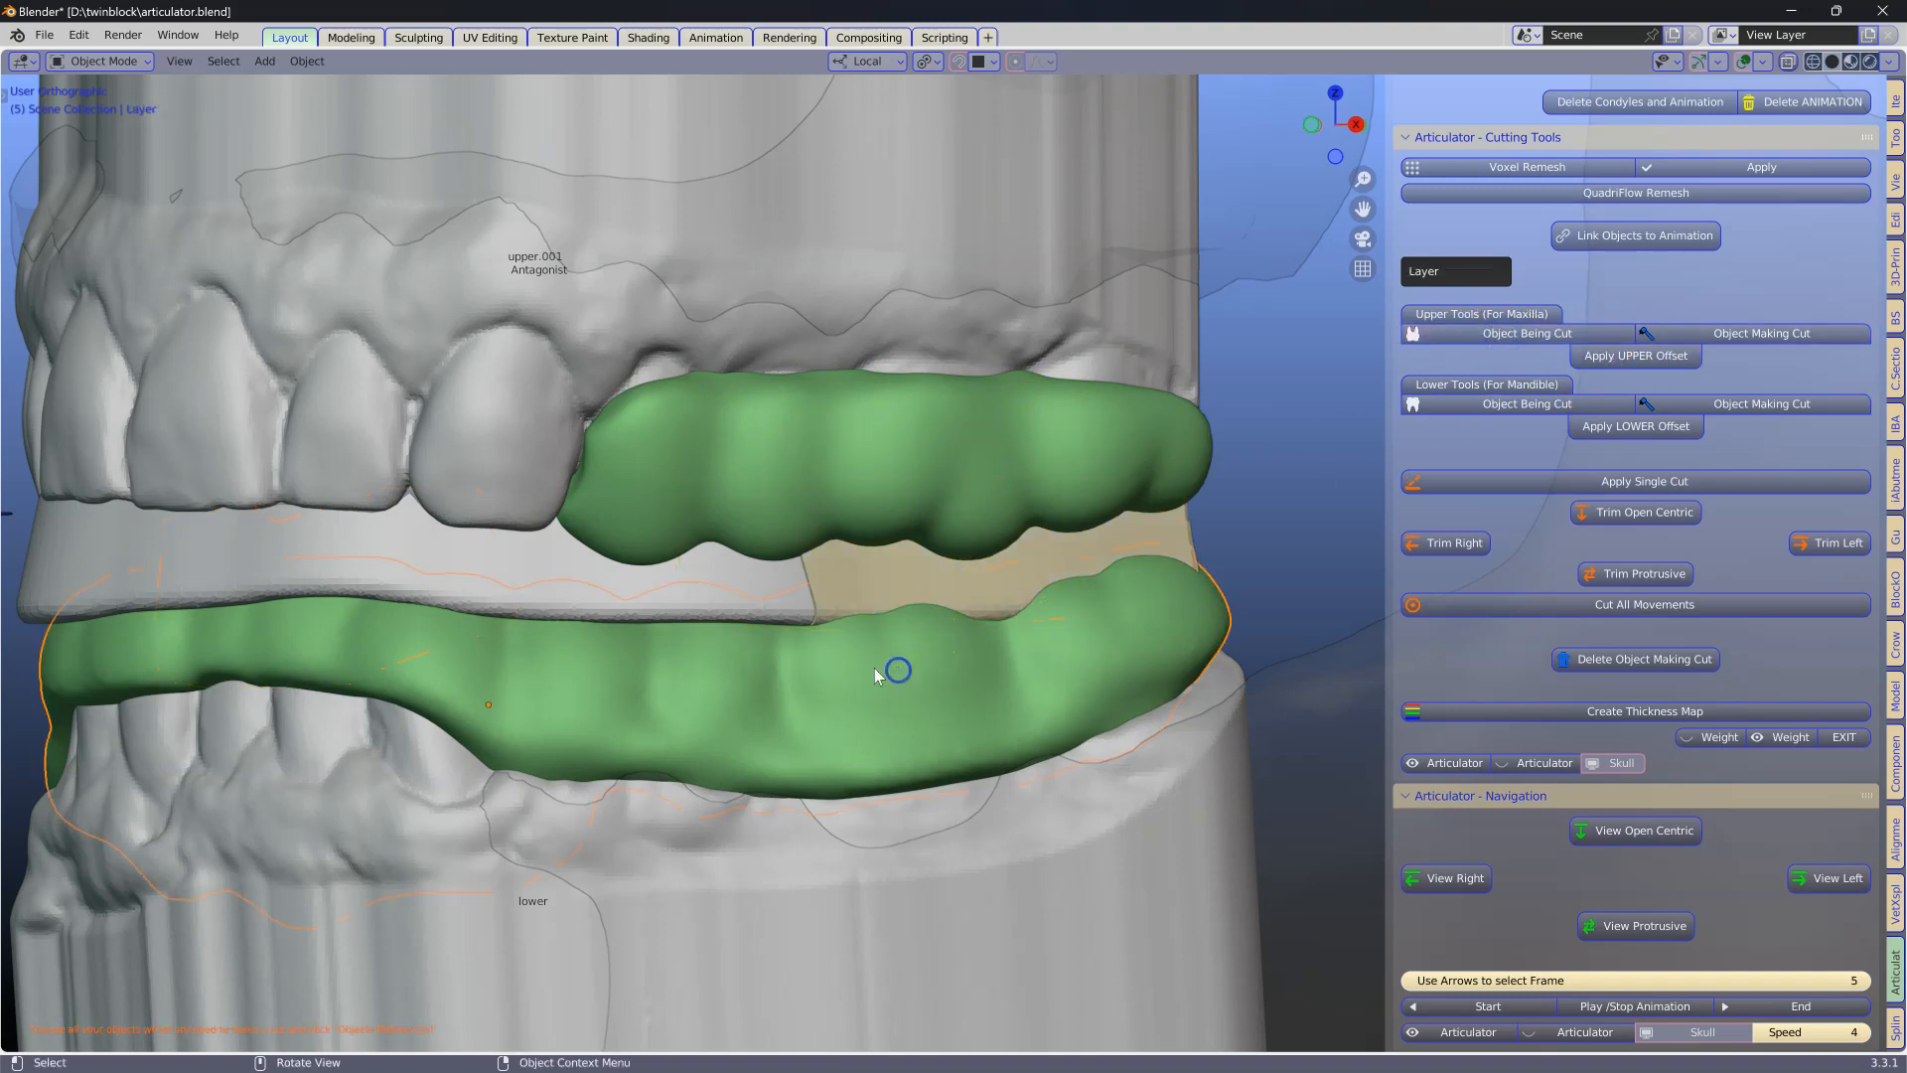
pyautogui.click(1754, 409)
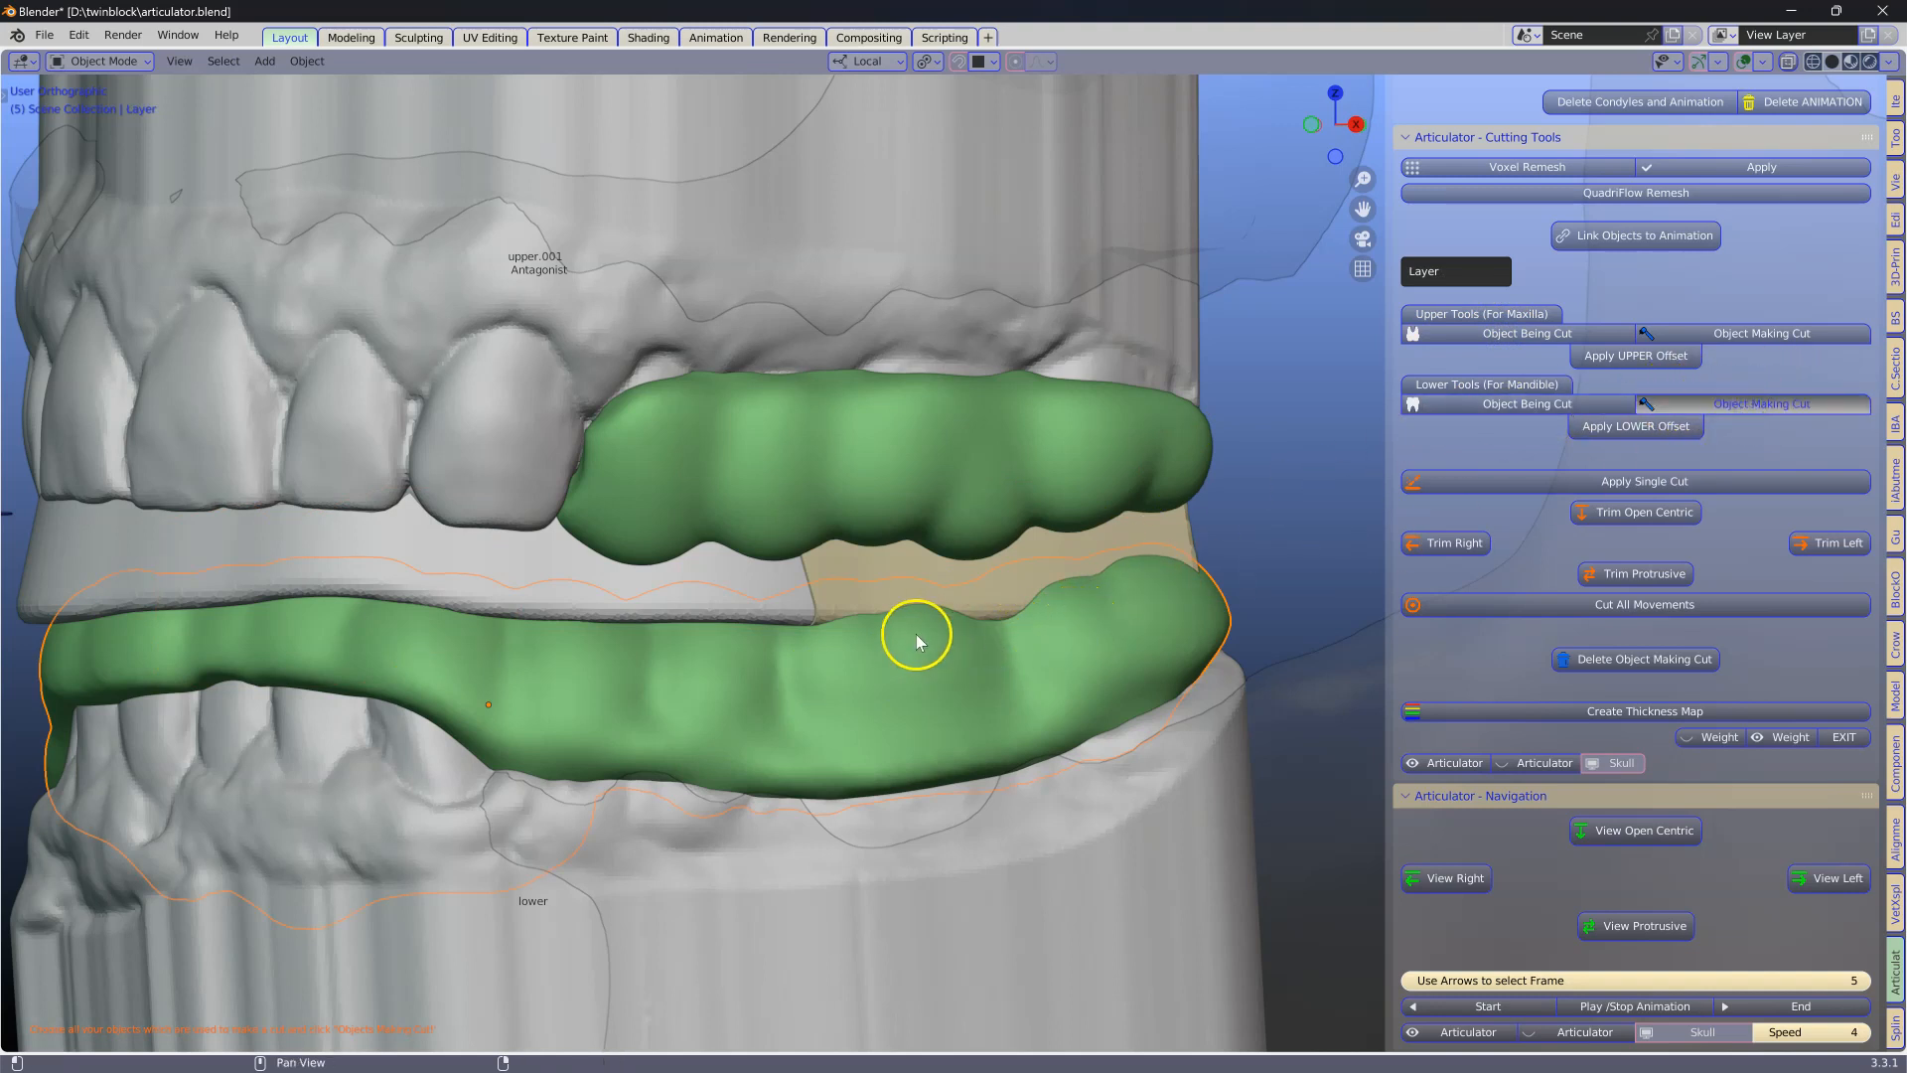
pyautogui.click(1630, 437)
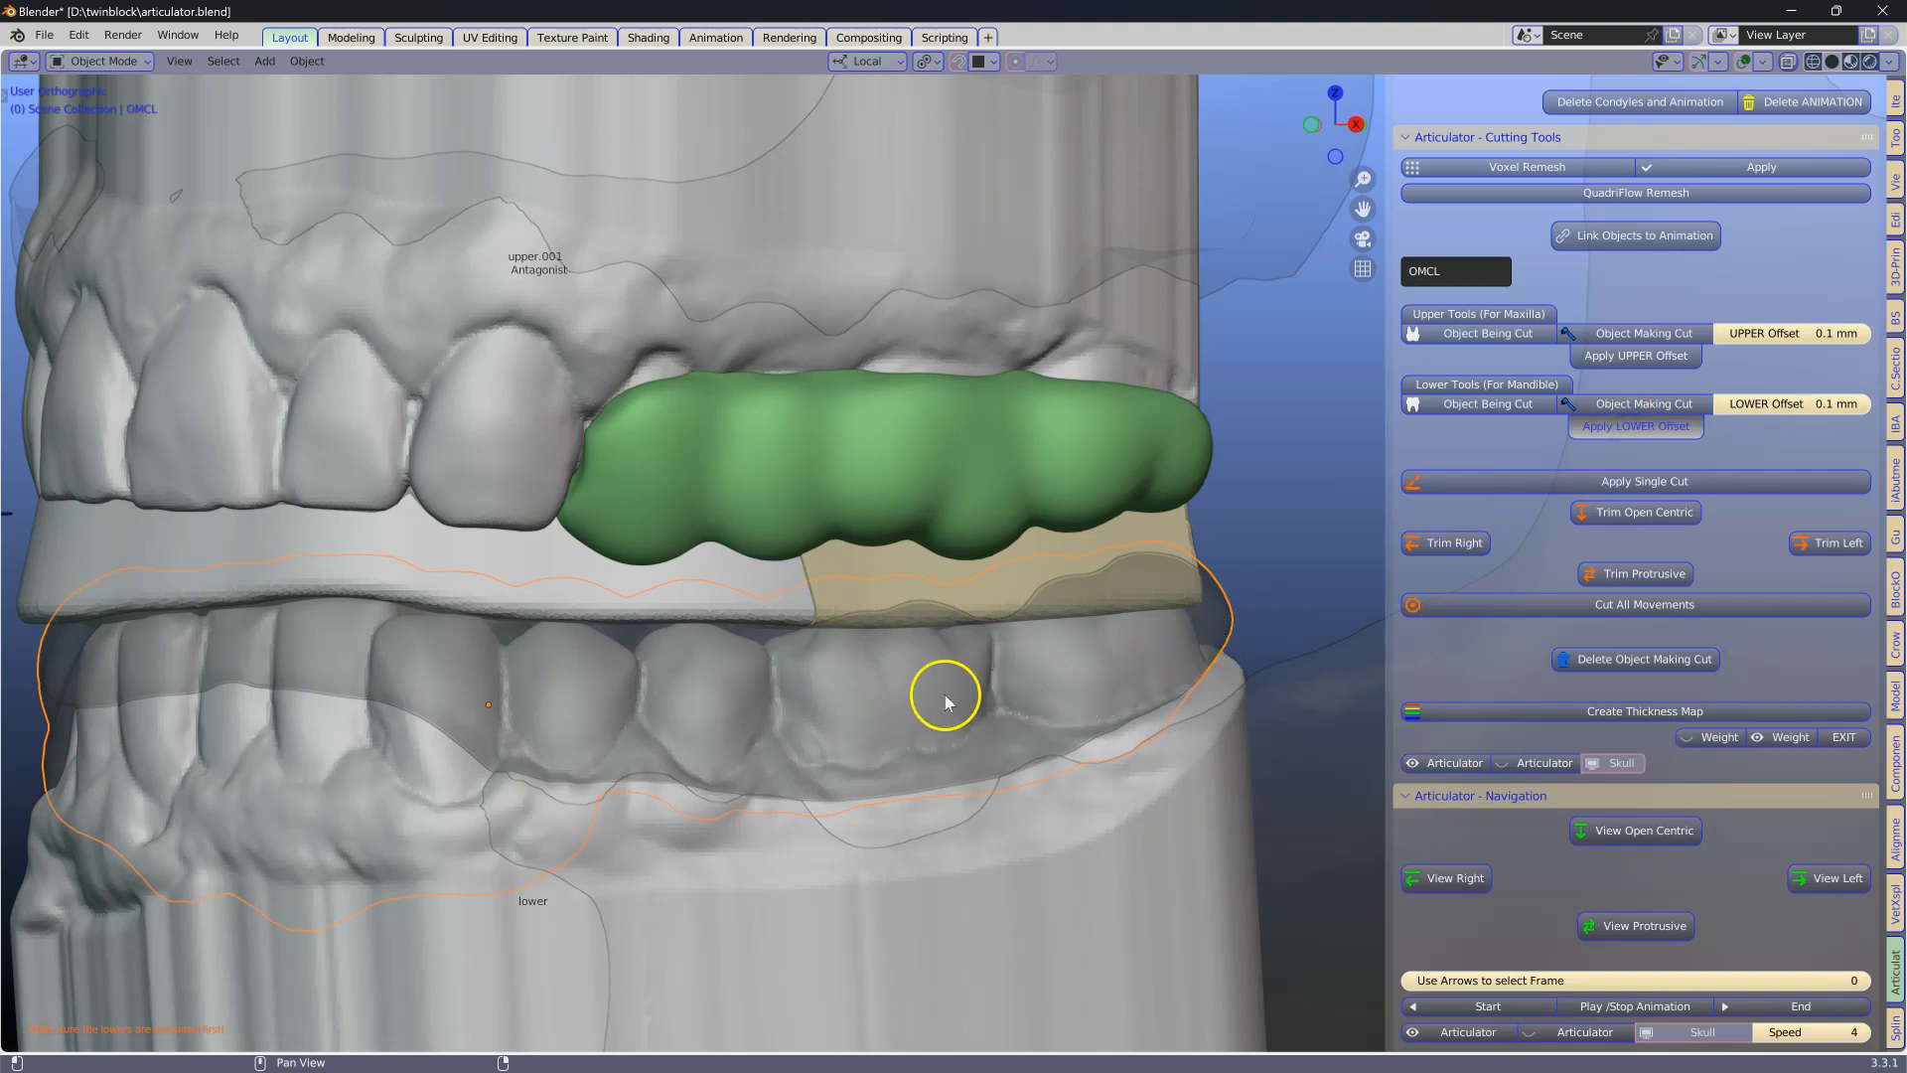
# Cut the posterior rim segments against all jaw movements.
pyautogui.scroll(-2, 1078, 579)
pyautogui.moveTo(966, 622); pyautogui.dragTo(896, 626, button='middle')
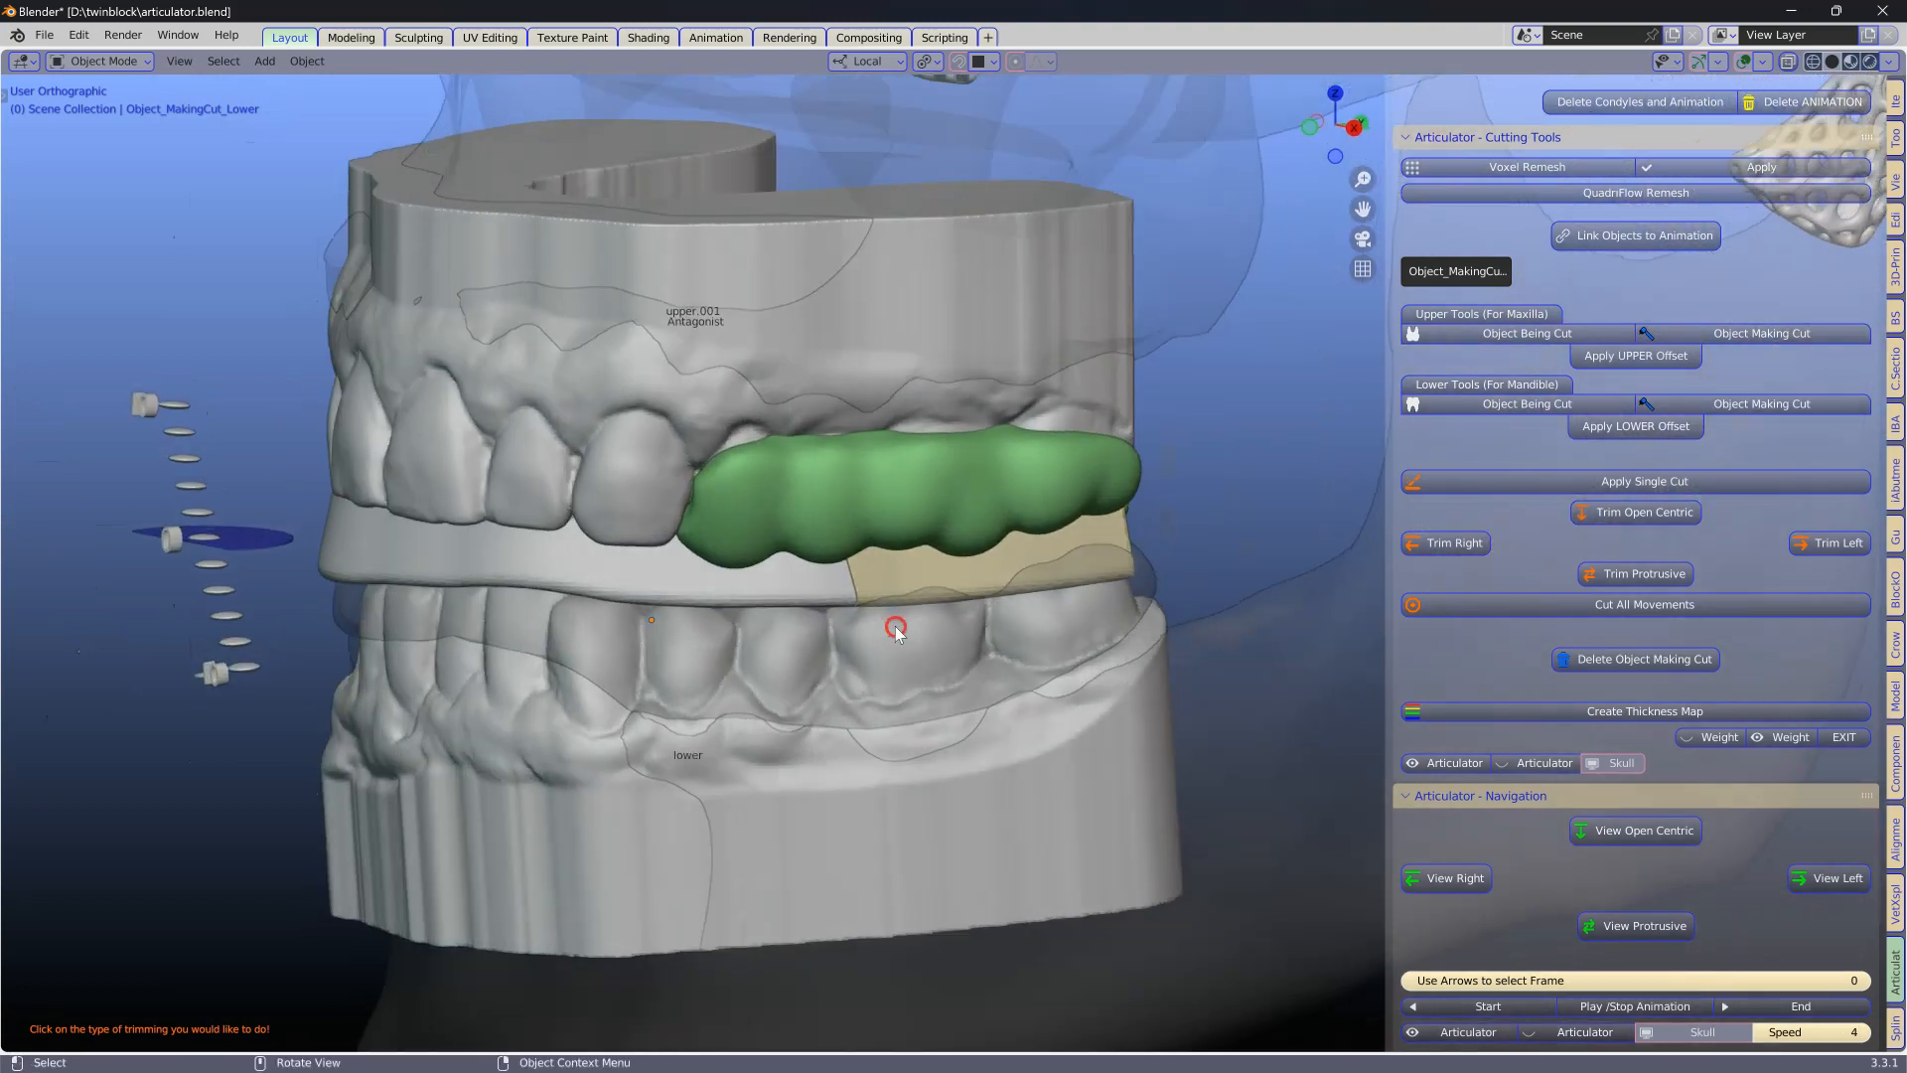
pyautogui.click(1619, 608)
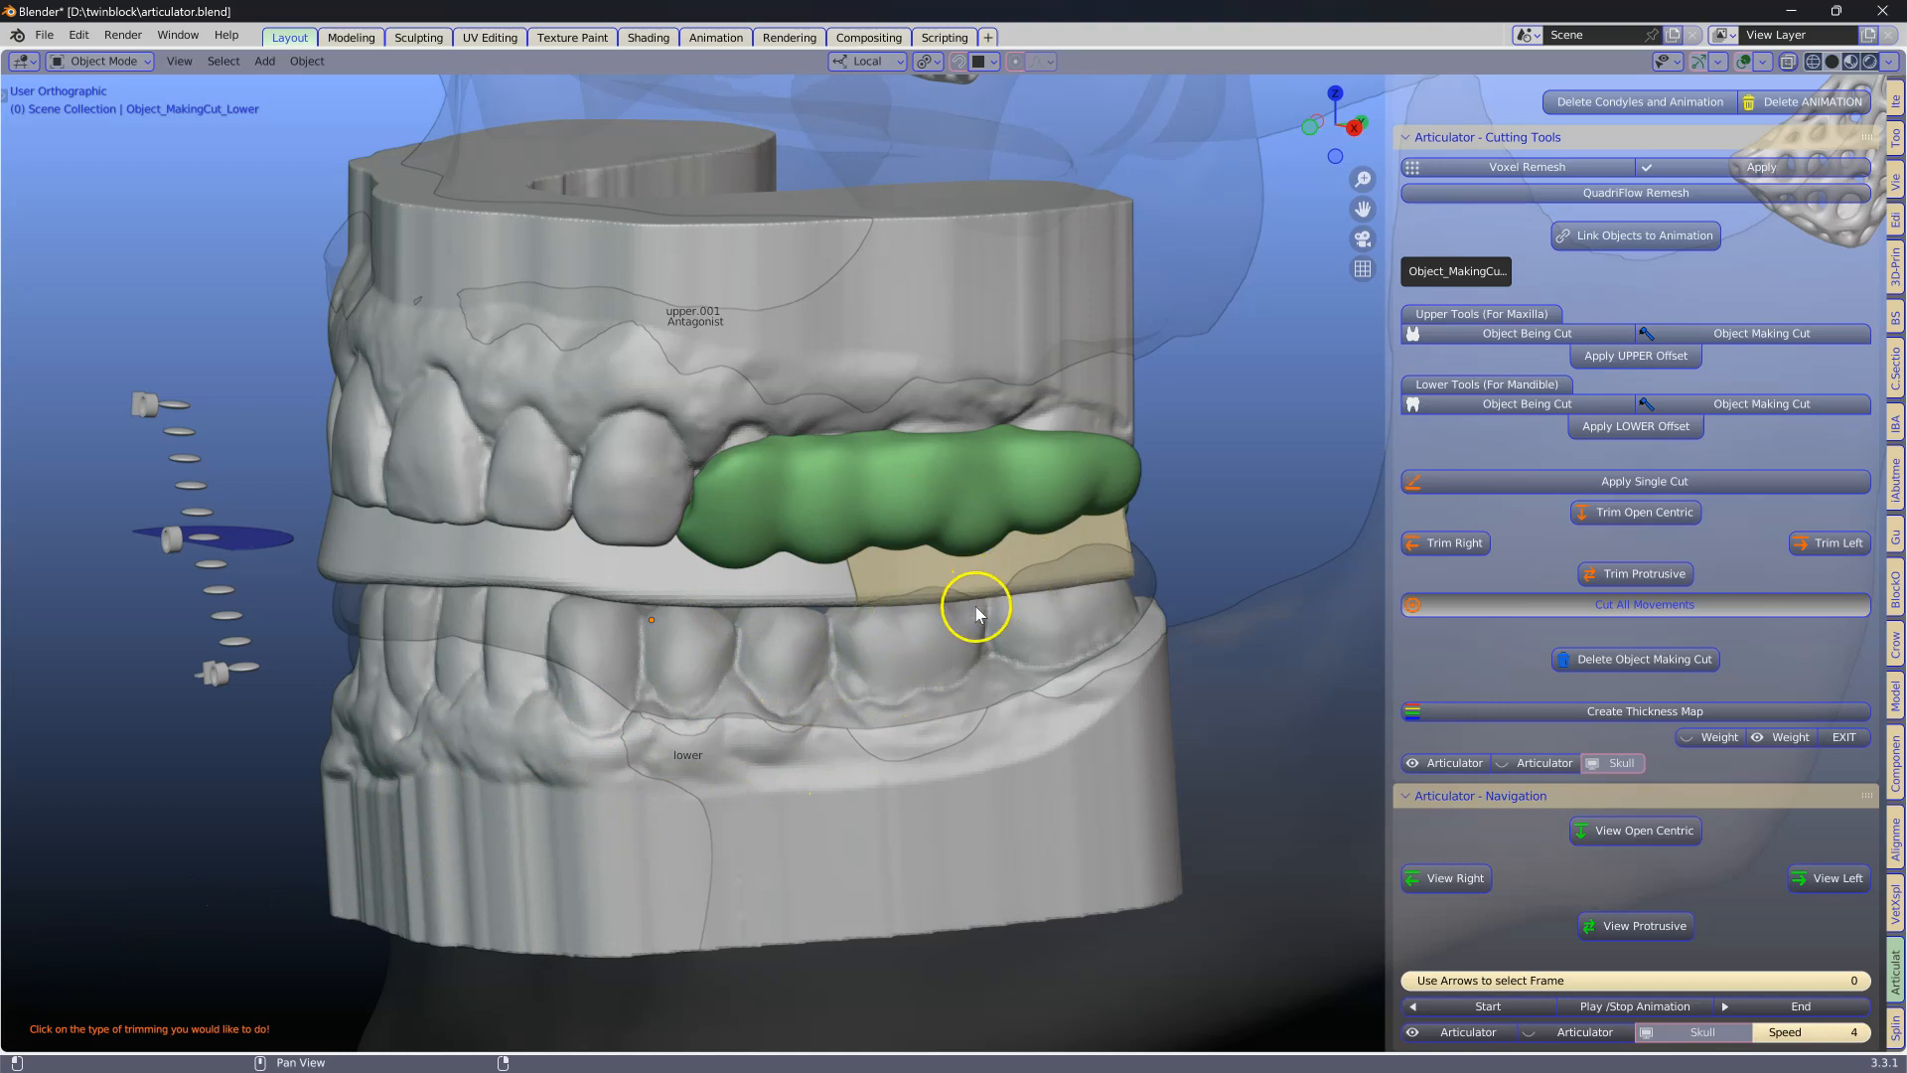
# Examine the trimmed underside of the posterior rim segments from behind and from the inner side.
pyautogui.moveTo(884, 713); pyautogui.dragTo(659, 648, button='middle')
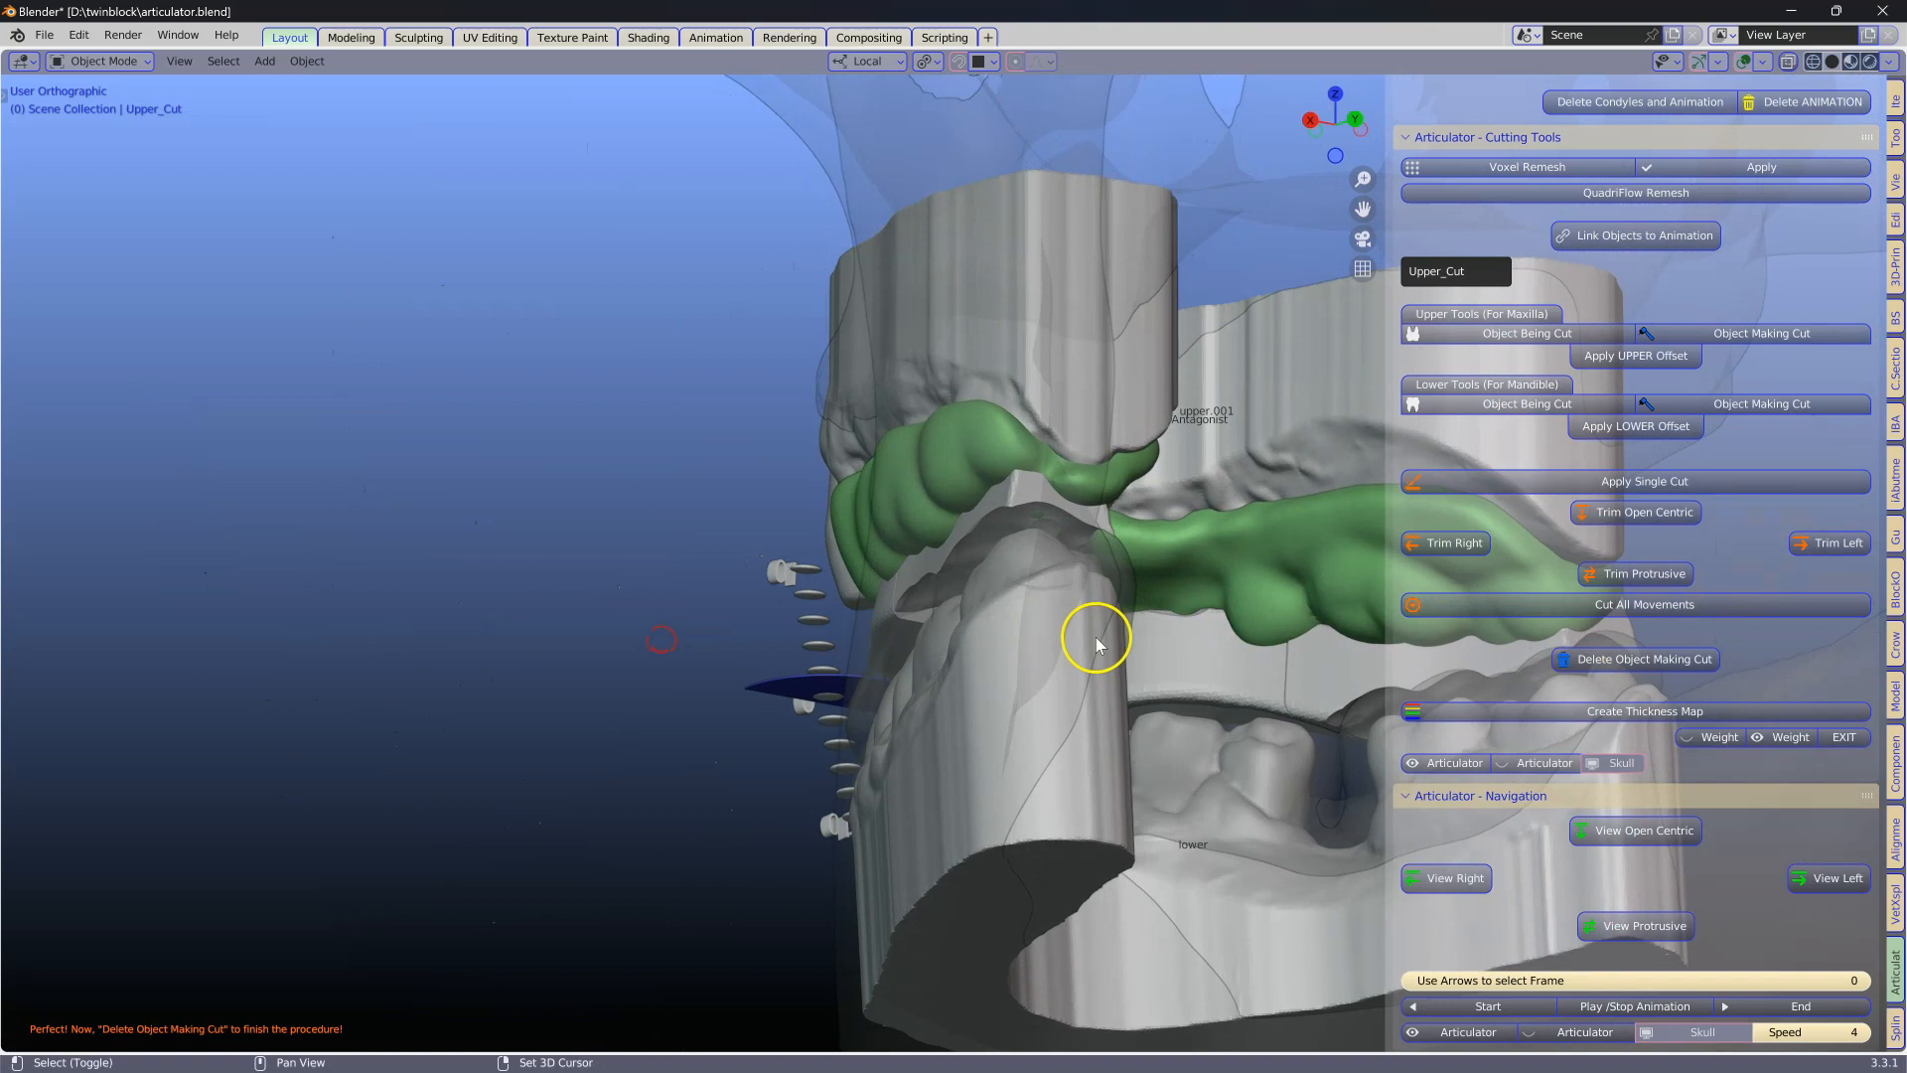
pyautogui.keyDown('shift'); pyautogui.moveTo(1094, 644); pyautogui.dragTo(459, 604, button='middle'); pyautogui.keyUp('shift')
pyautogui.scroll(6, 830, 639)
pyautogui.moveTo(831, 669); pyautogui.dragTo(567, 694, button='middle')
pyautogui.scroll(-2, 569, 695)
pyautogui.moveTo(899, 728); pyautogui.dragTo(854, 732, button='middle')
pyautogui.keyDown('shift'); pyautogui.moveTo(986, 723); pyautogui.dragTo(762, 728, button='middle'); pyautogui.keyUp('shift')
pyautogui.scroll(1, 762, 728)
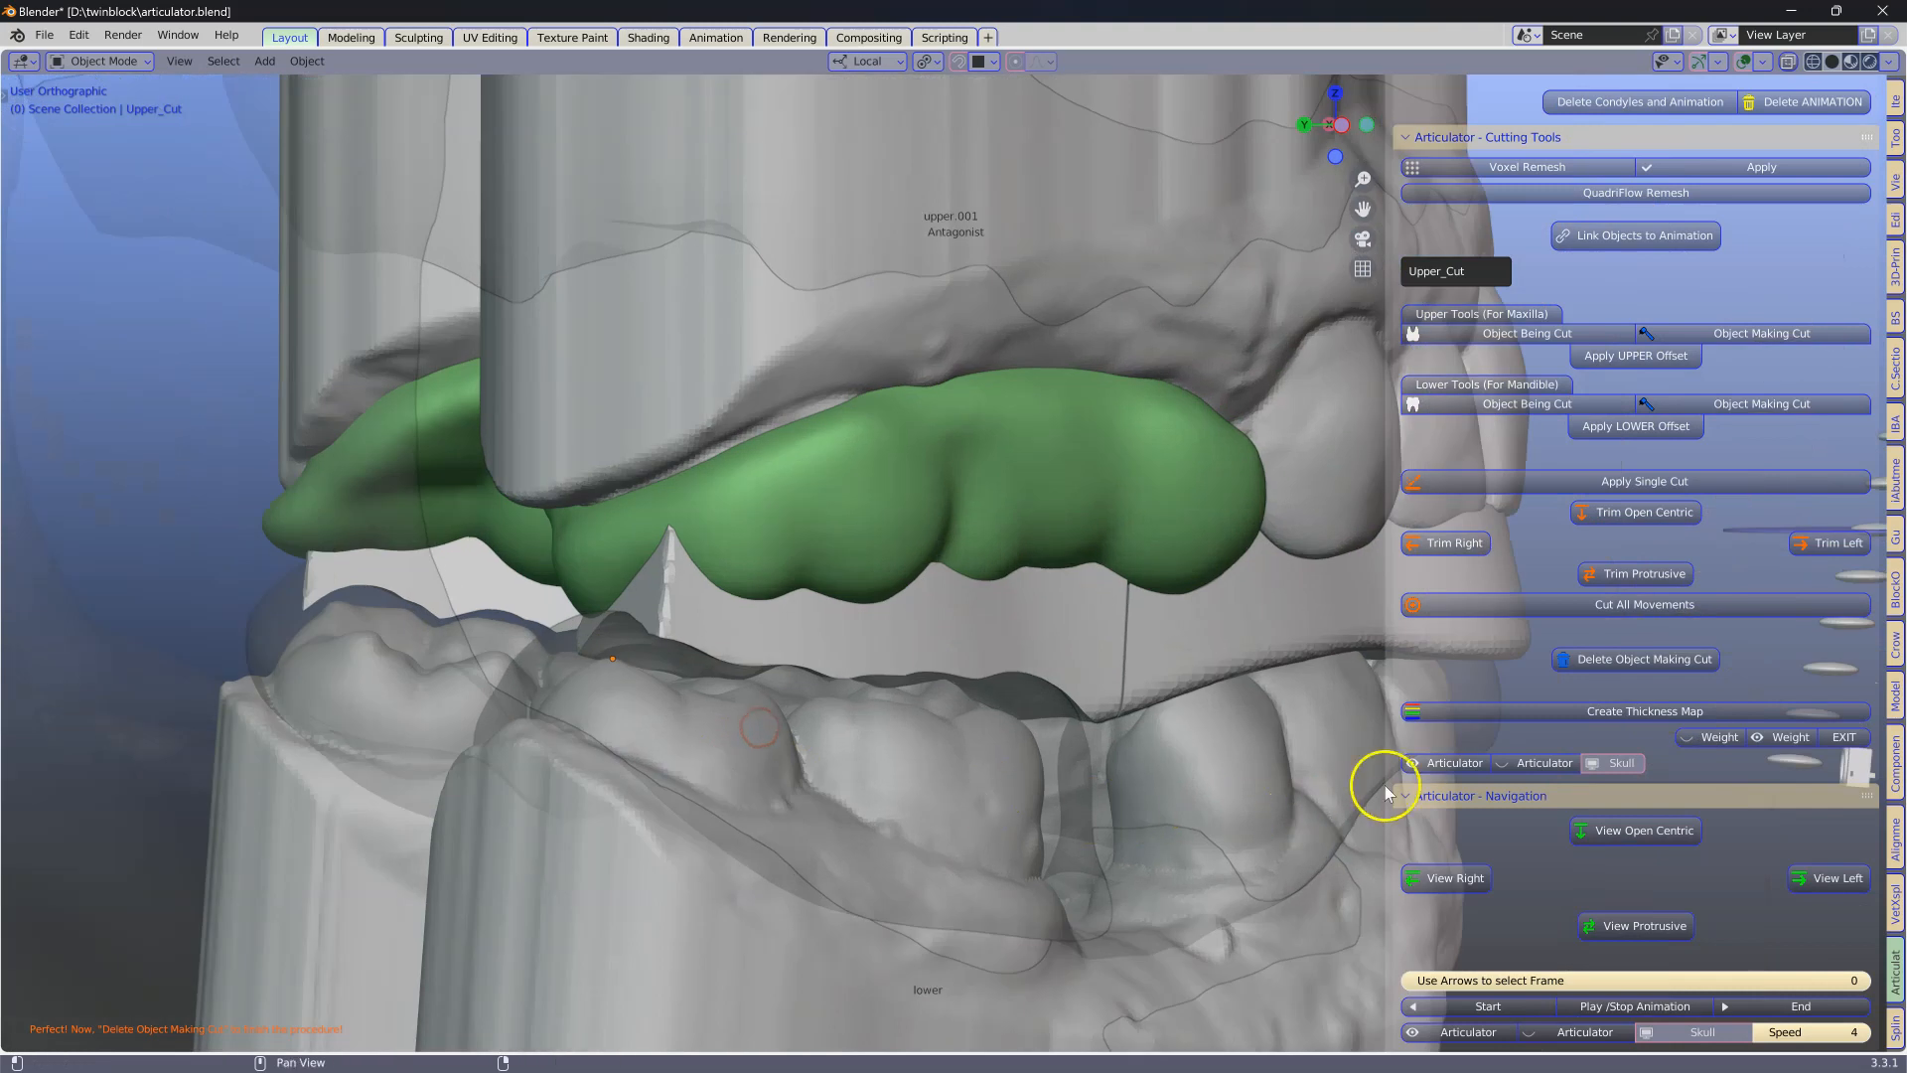
# Delete the lower object making the cut and inspect the posterior blocks against the lower green layer.
pyautogui.click(1639, 659)
pyautogui.moveTo(1065, 751); pyautogui.dragTo(933, 737, button='middle')
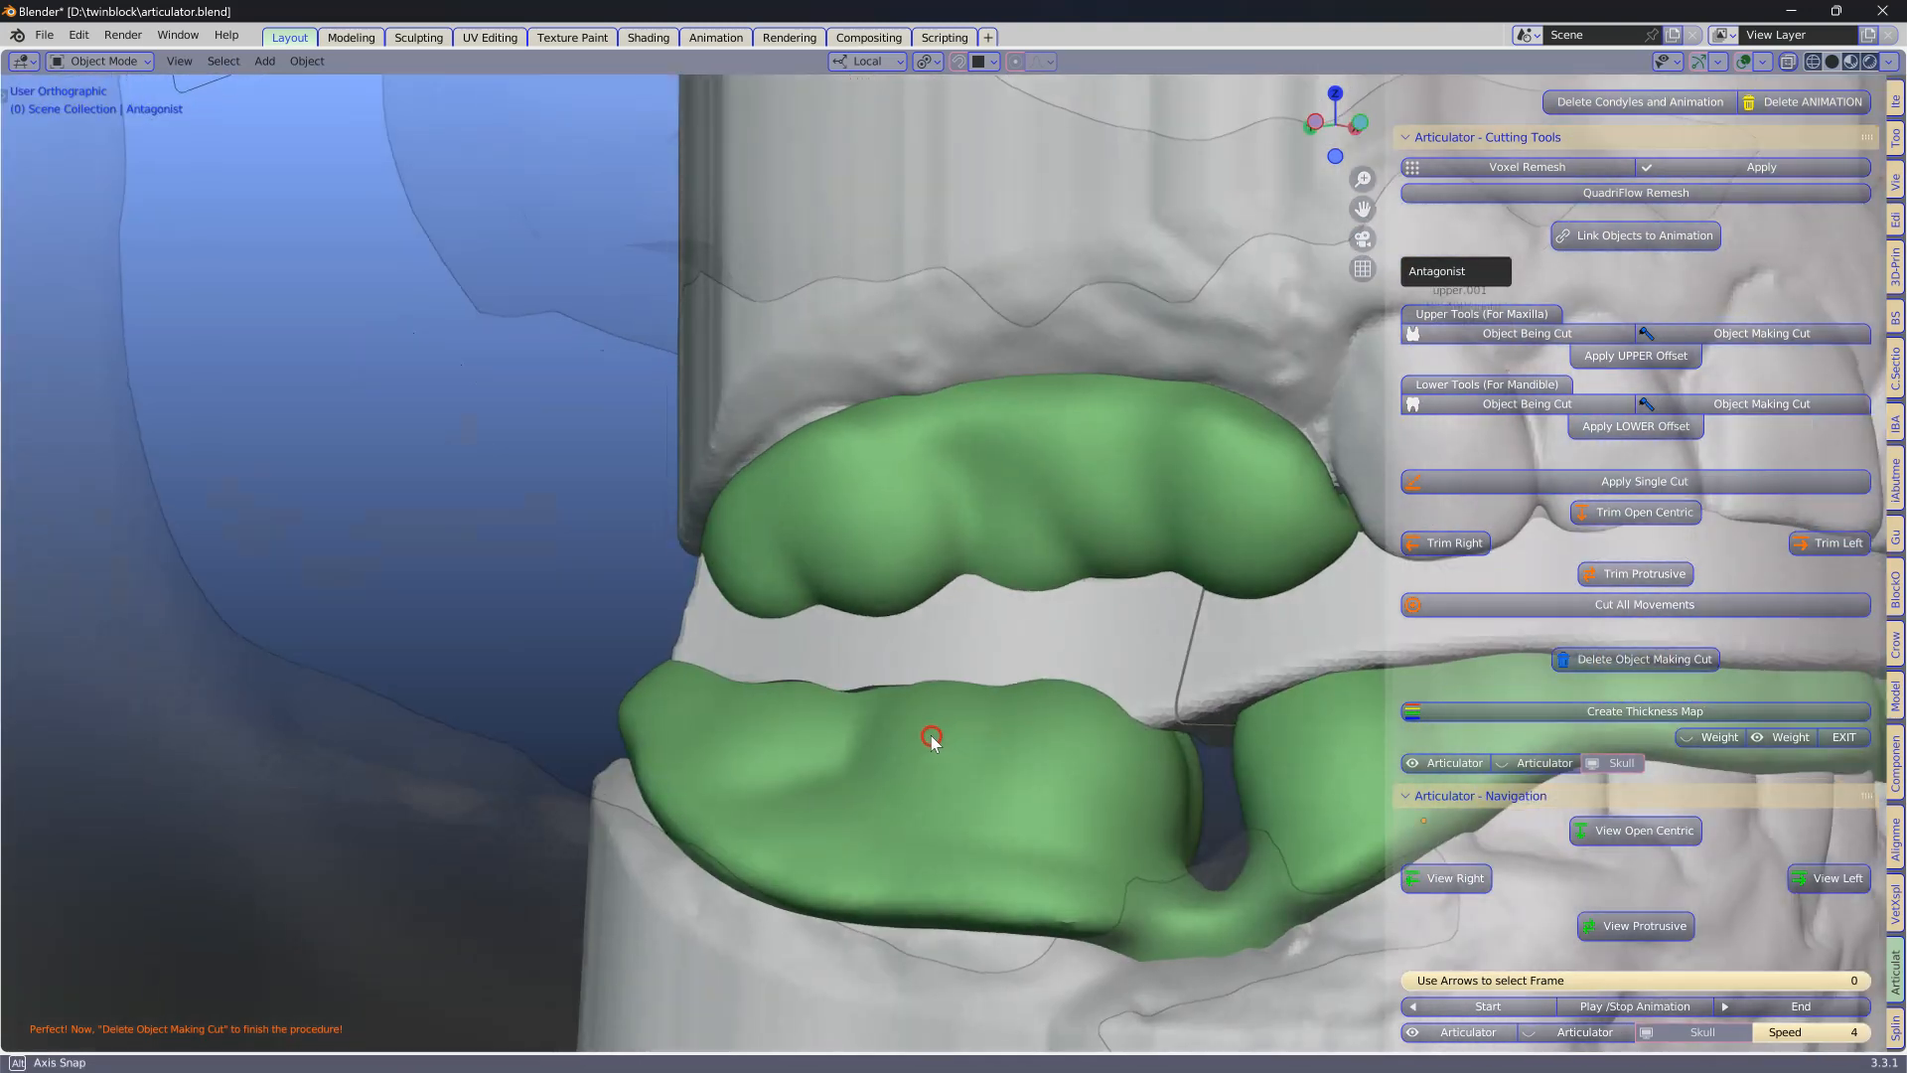
pyautogui.scroll(-4, 933, 740)
pyautogui.moveTo(1123, 707); pyautogui.dragTo(733, 679, button='middle')
pyautogui.scroll(1, 713, 690)
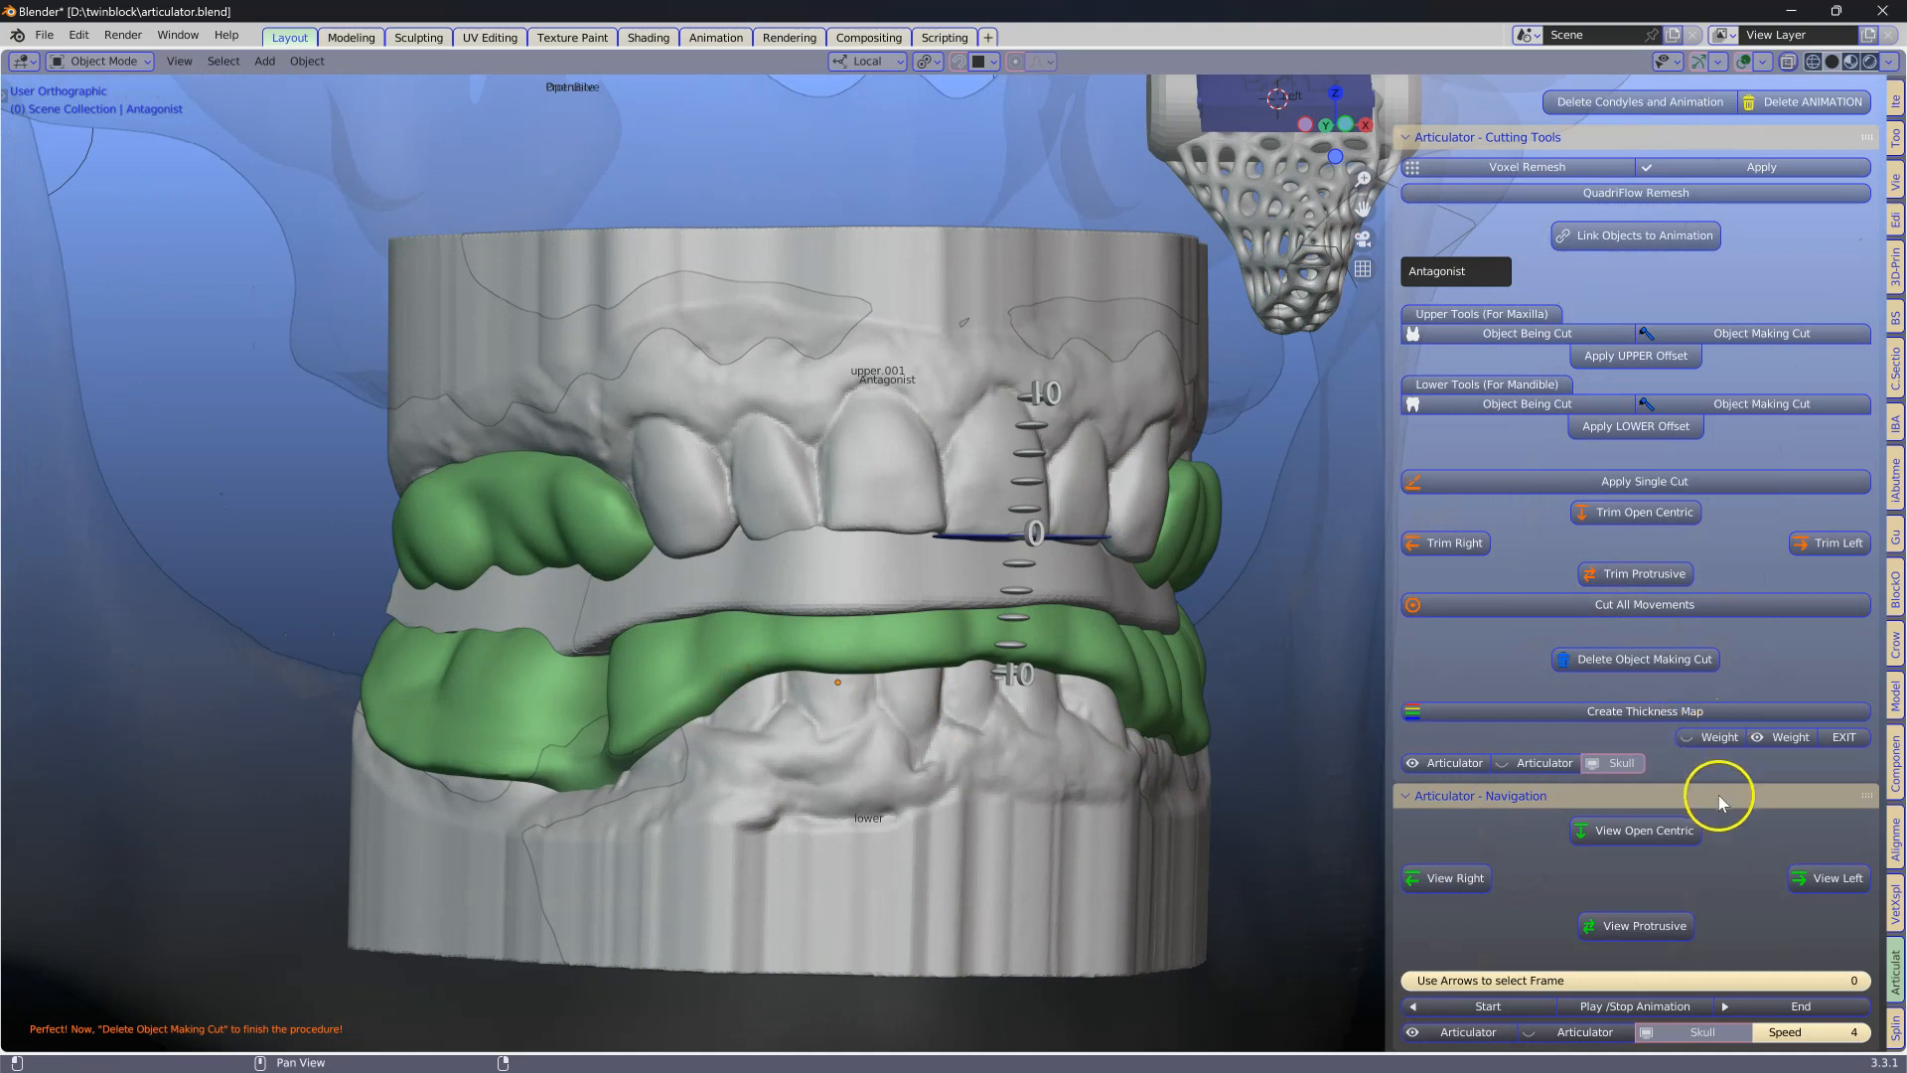
pyautogui.scroll(5, 1587, 893)
pyautogui.scroll(-5, 1584, 895)
# Hide the skull and the virtual articulator, and examine the trimmed bite blocks between the two models.
pyautogui.click(1619, 764)
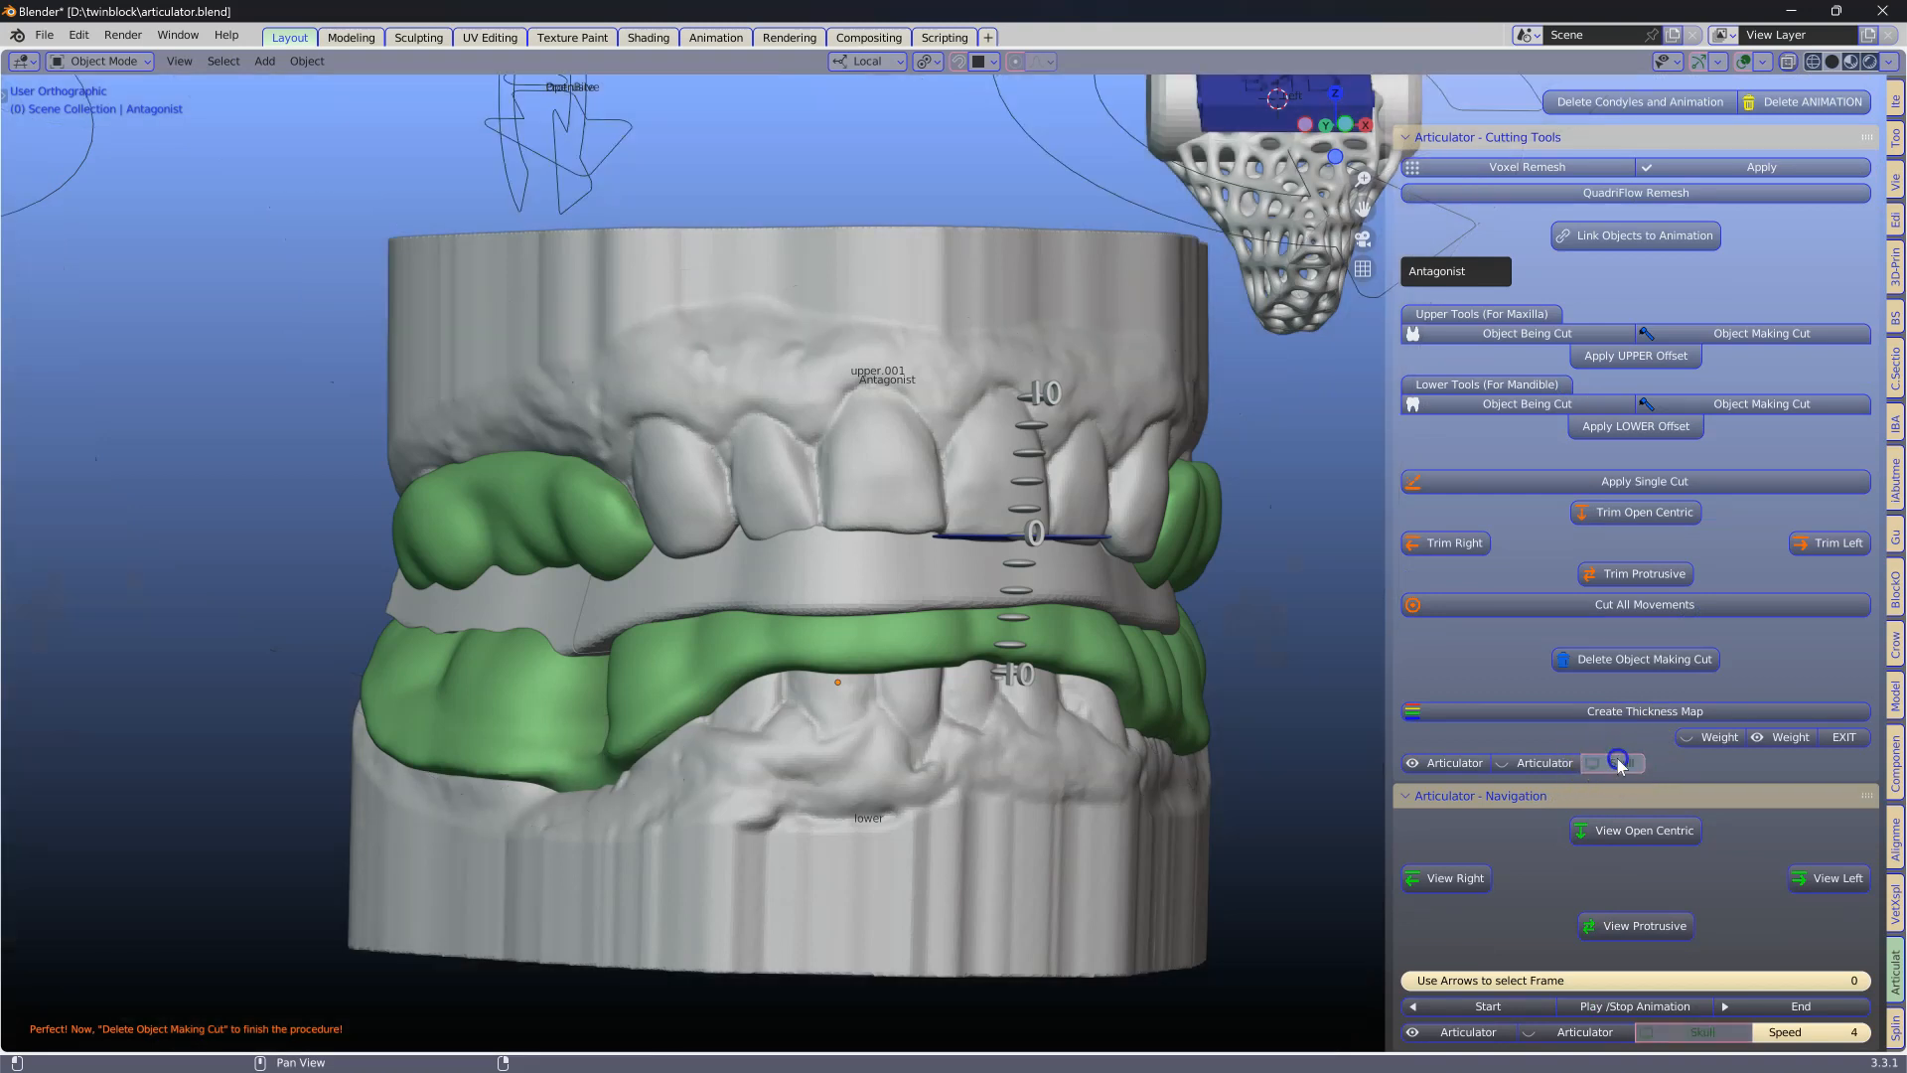
pyautogui.click(1544, 764)
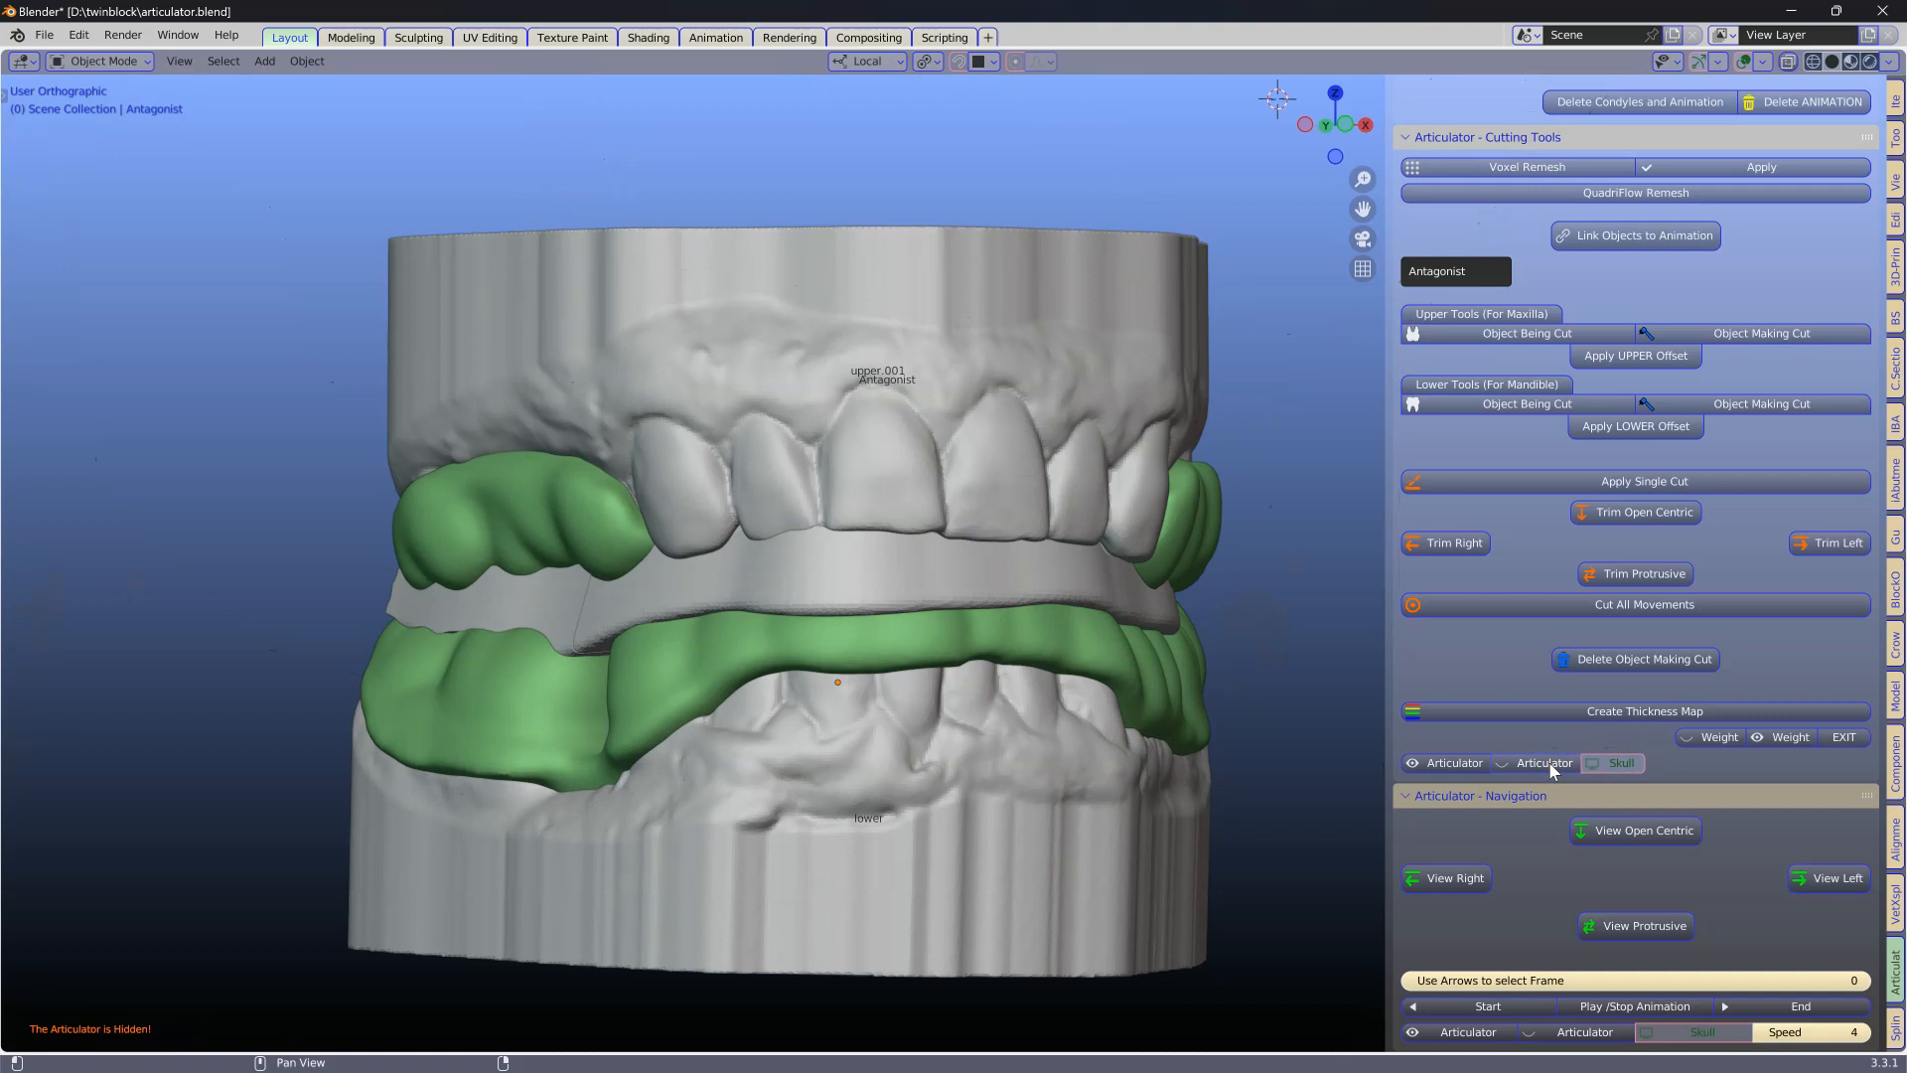
pyautogui.click(1701, 768)
pyautogui.scroll(10, 1629, 696)
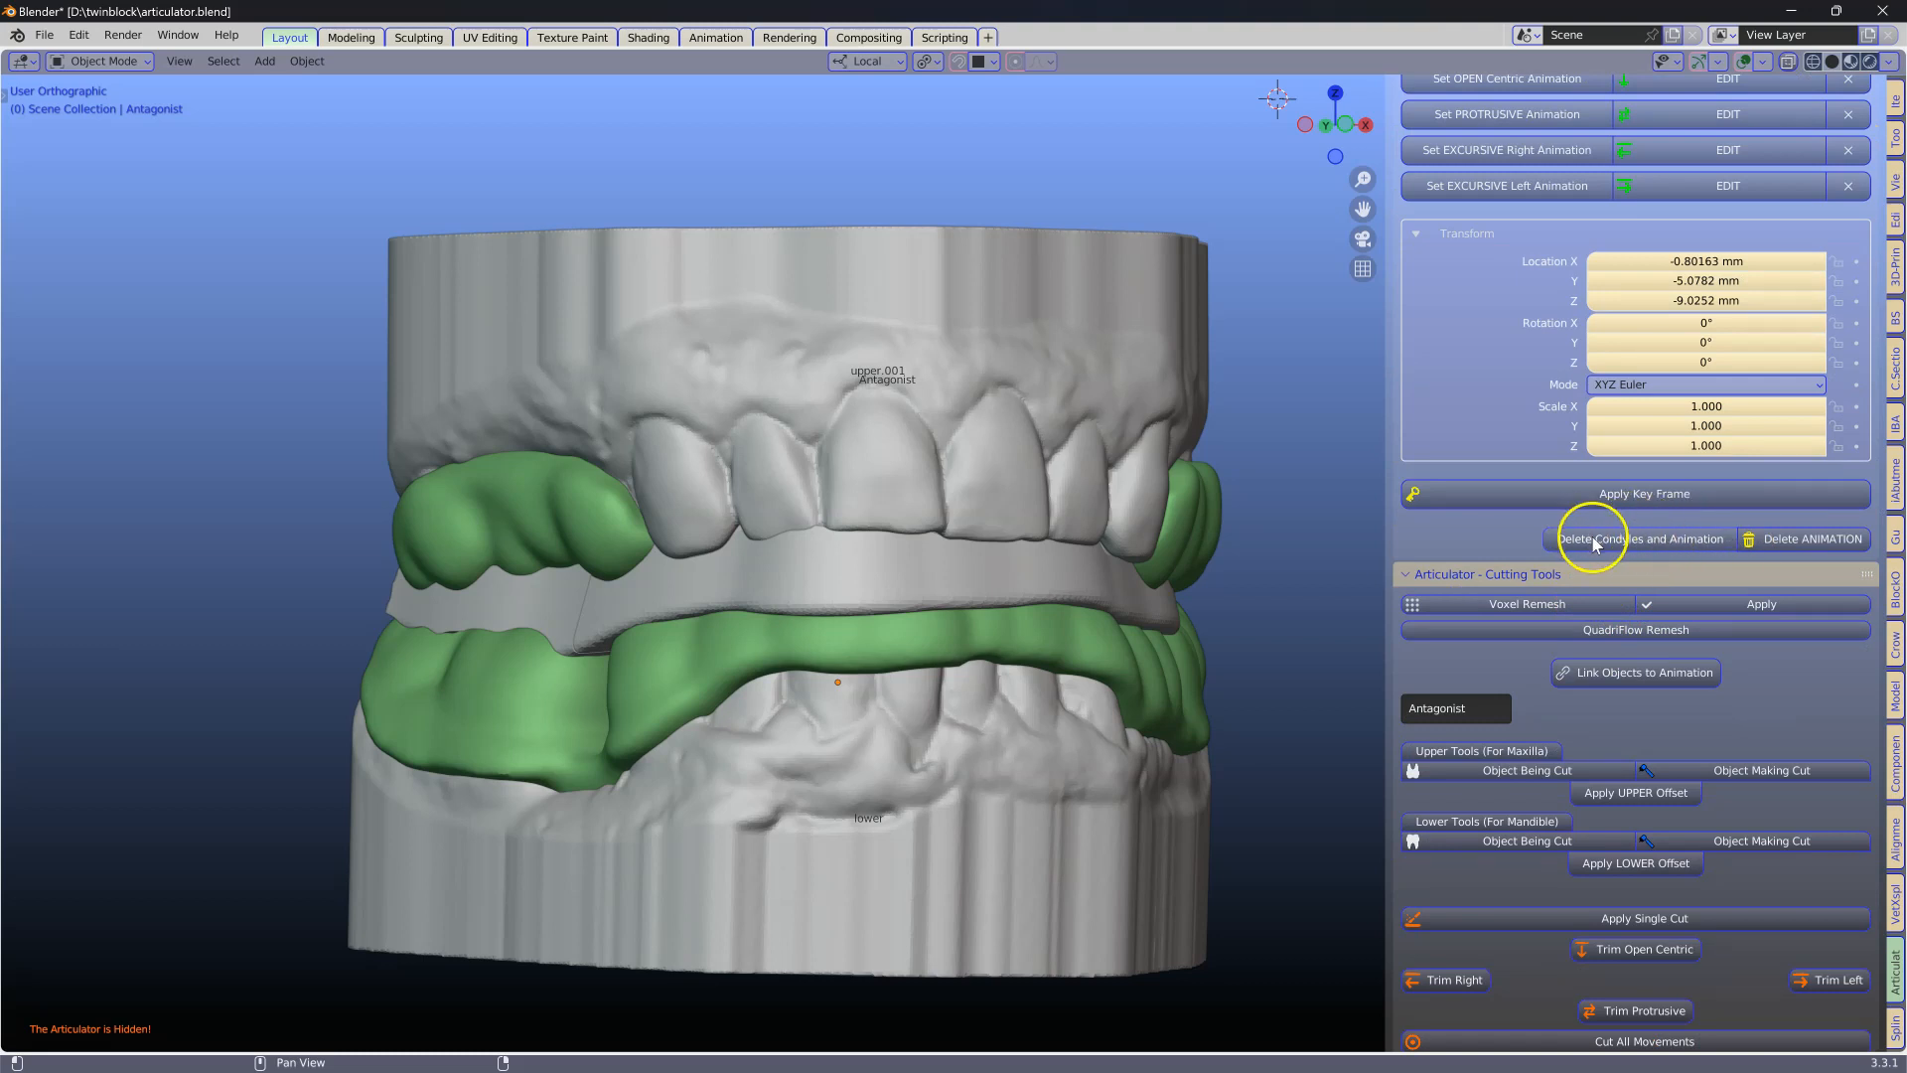
pyautogui.scroll(-1, 1584, 576)
pyautogui.scroll(-1, 1207, 644)
pyautogui.moveTo(1206, 644); pyautogui.dragTo(838, 605, button='middle')
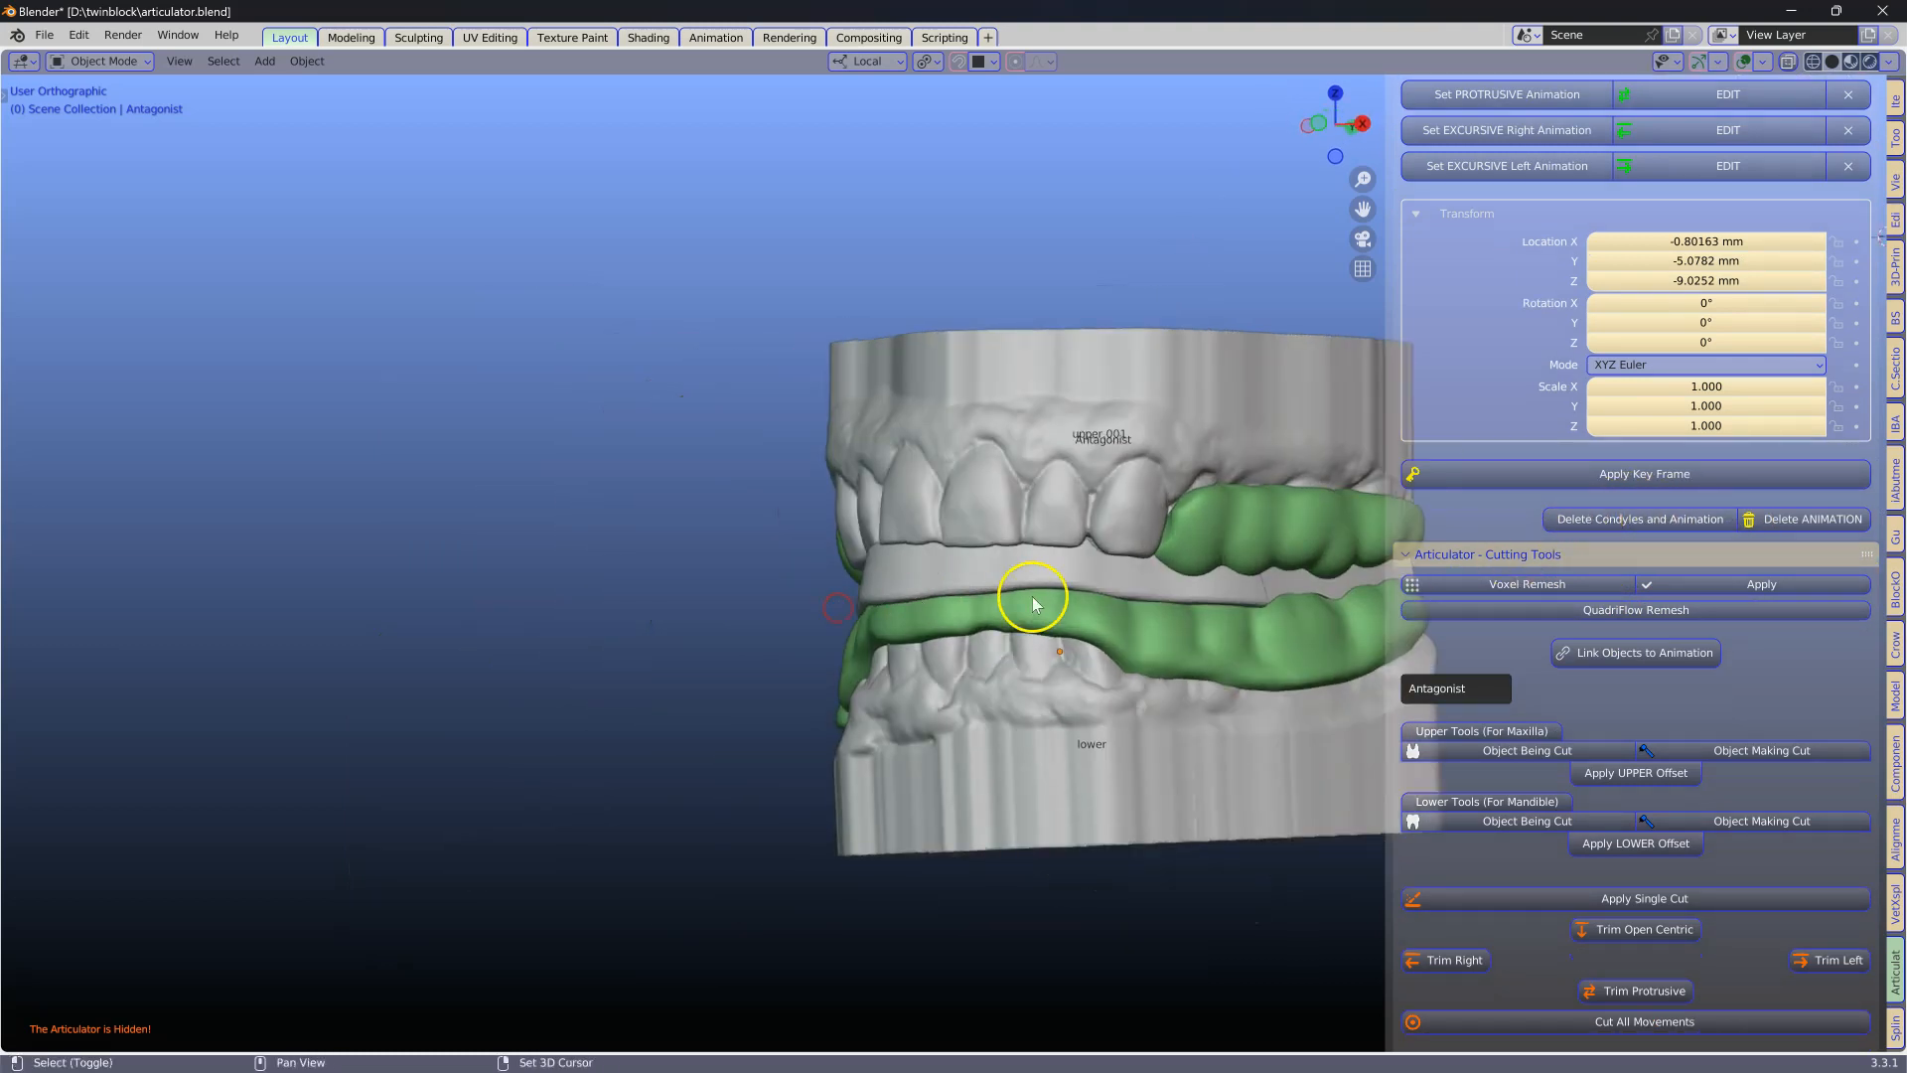
pyautogui.moveTo(1030, 596); pyautogui.dragTo(654, 632, button='middle')
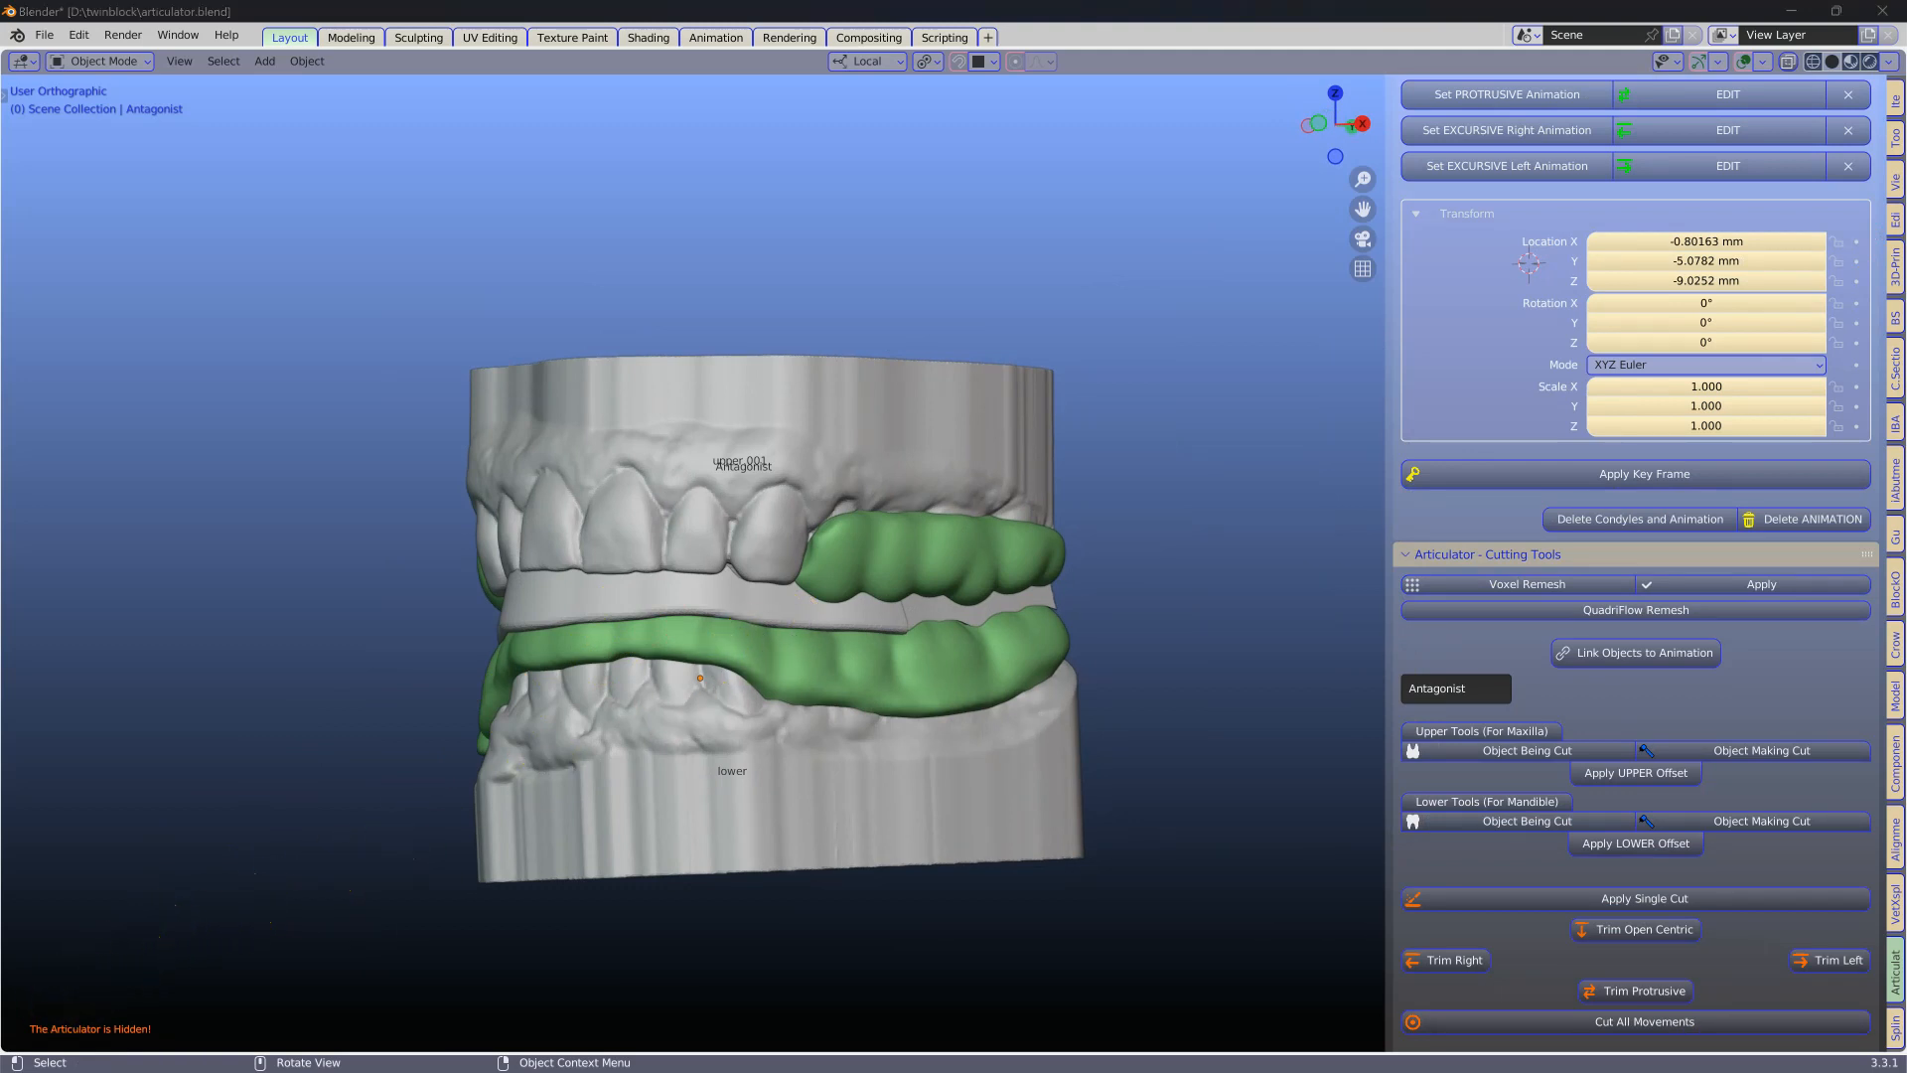
pyautogui.scroll(3, 984, 728)
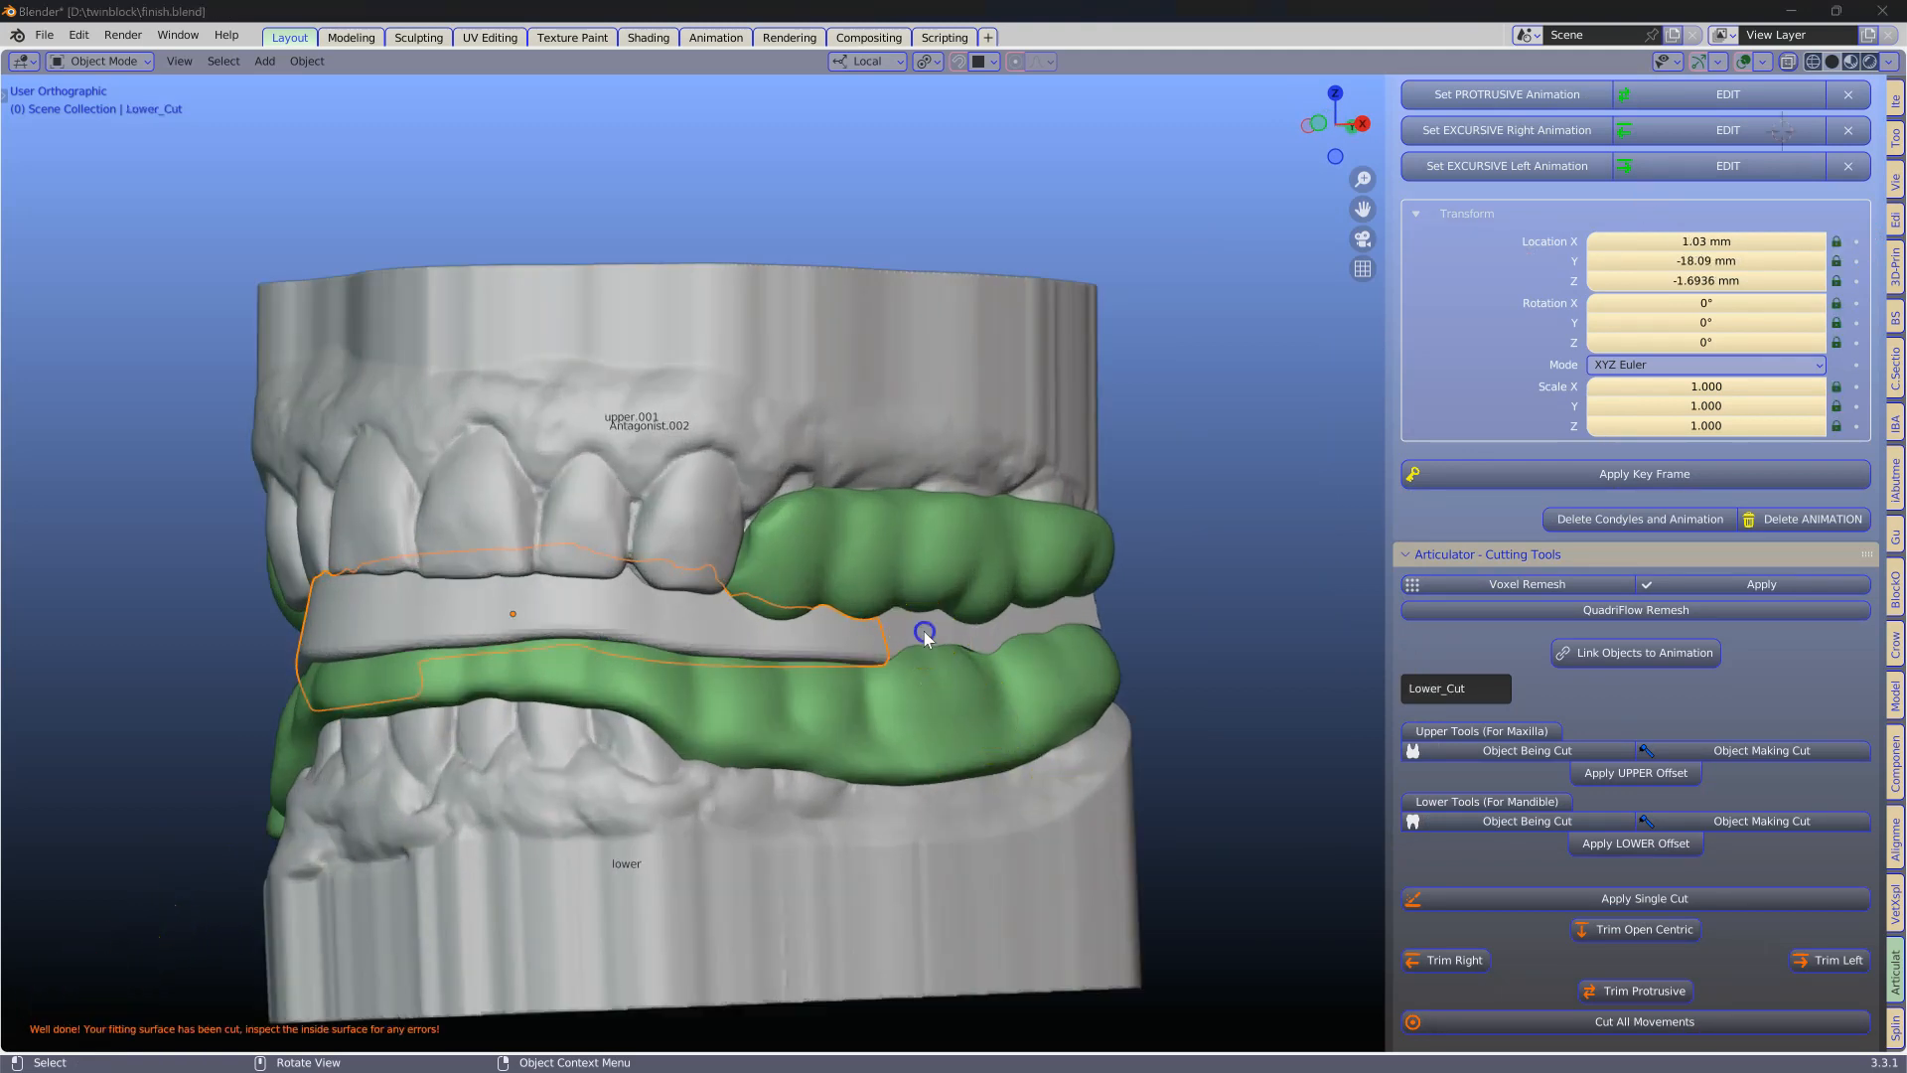
# Join the posterior blocks to the upper green layer with a Bool Tool auto Boolean Union.
pyautogui.click(924, 629)
pyautogui.moveTo(554, 724); pyautogui.dragTo(504, 716, button='middle')
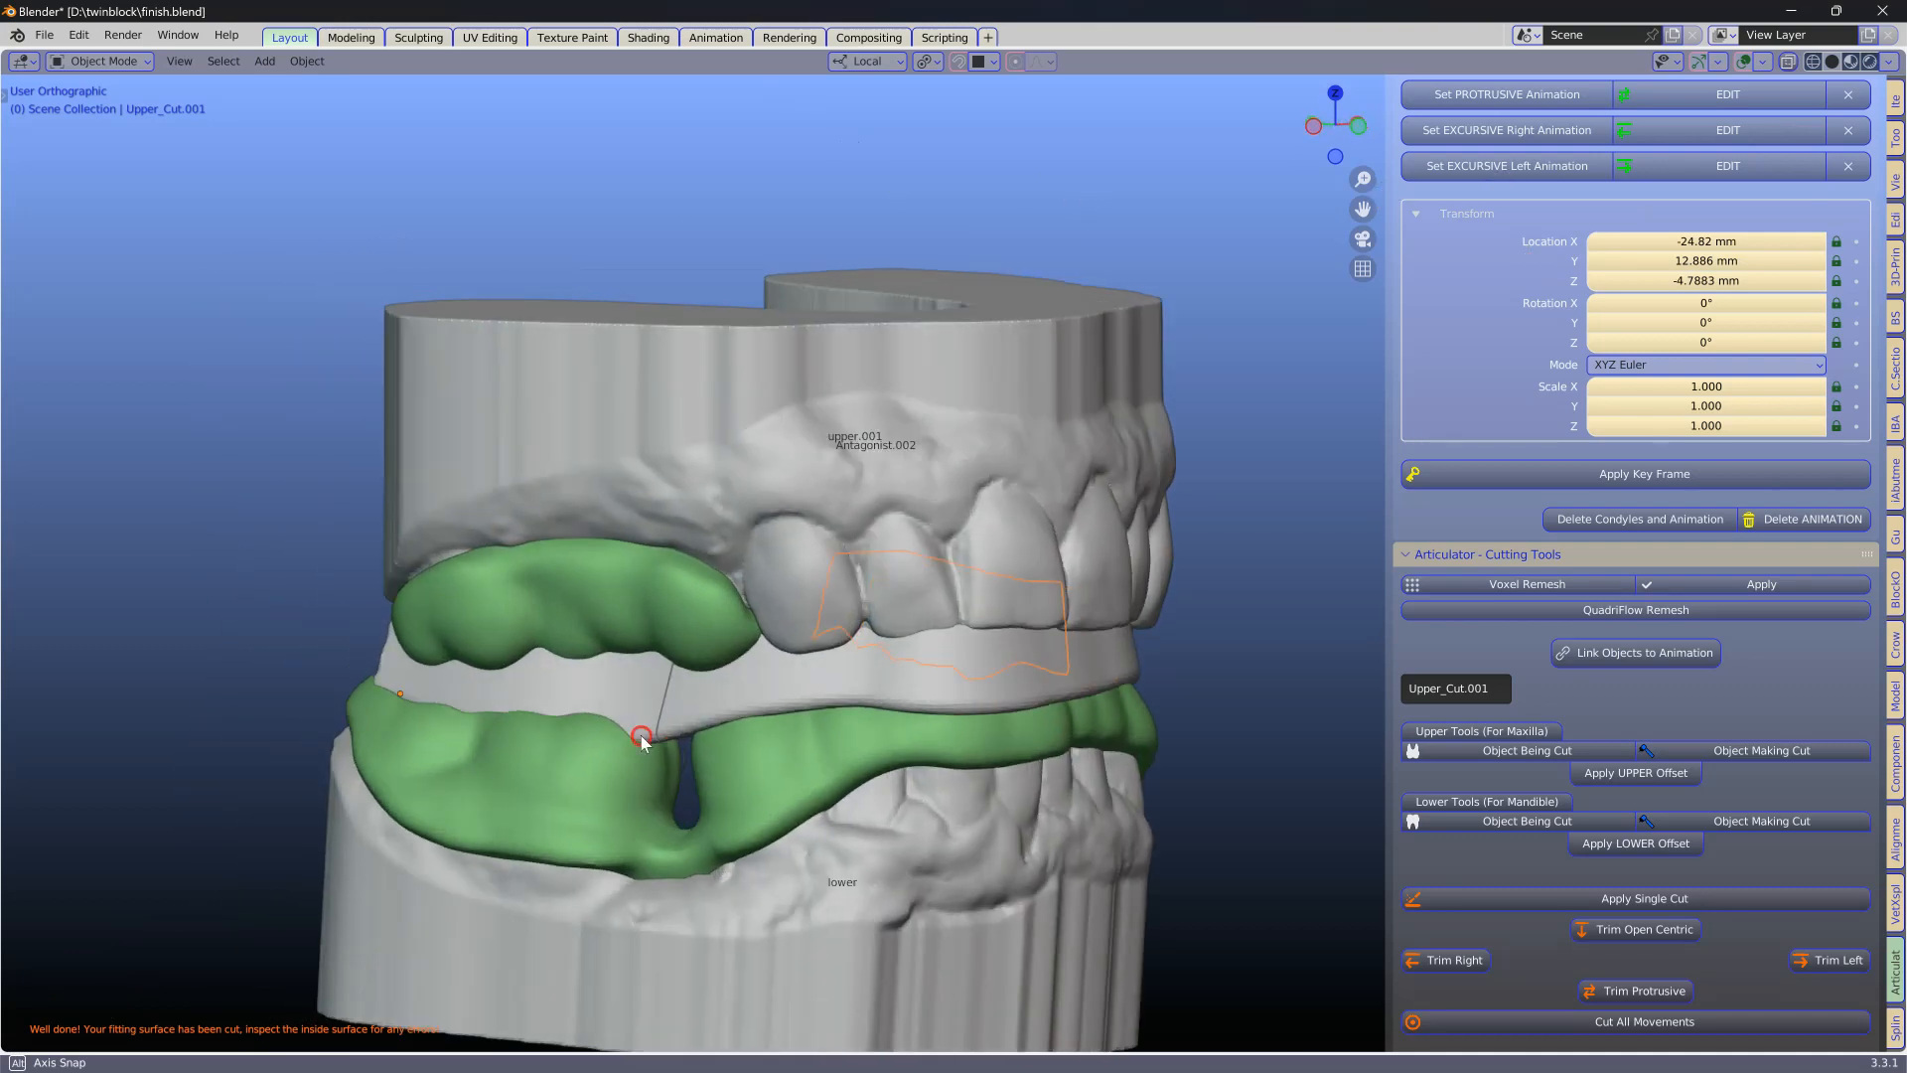
pyautogui.click(609, 611)
pyautogui.moveTo(608, 611); pyautogui.dragTo(590, 671, button='middle')
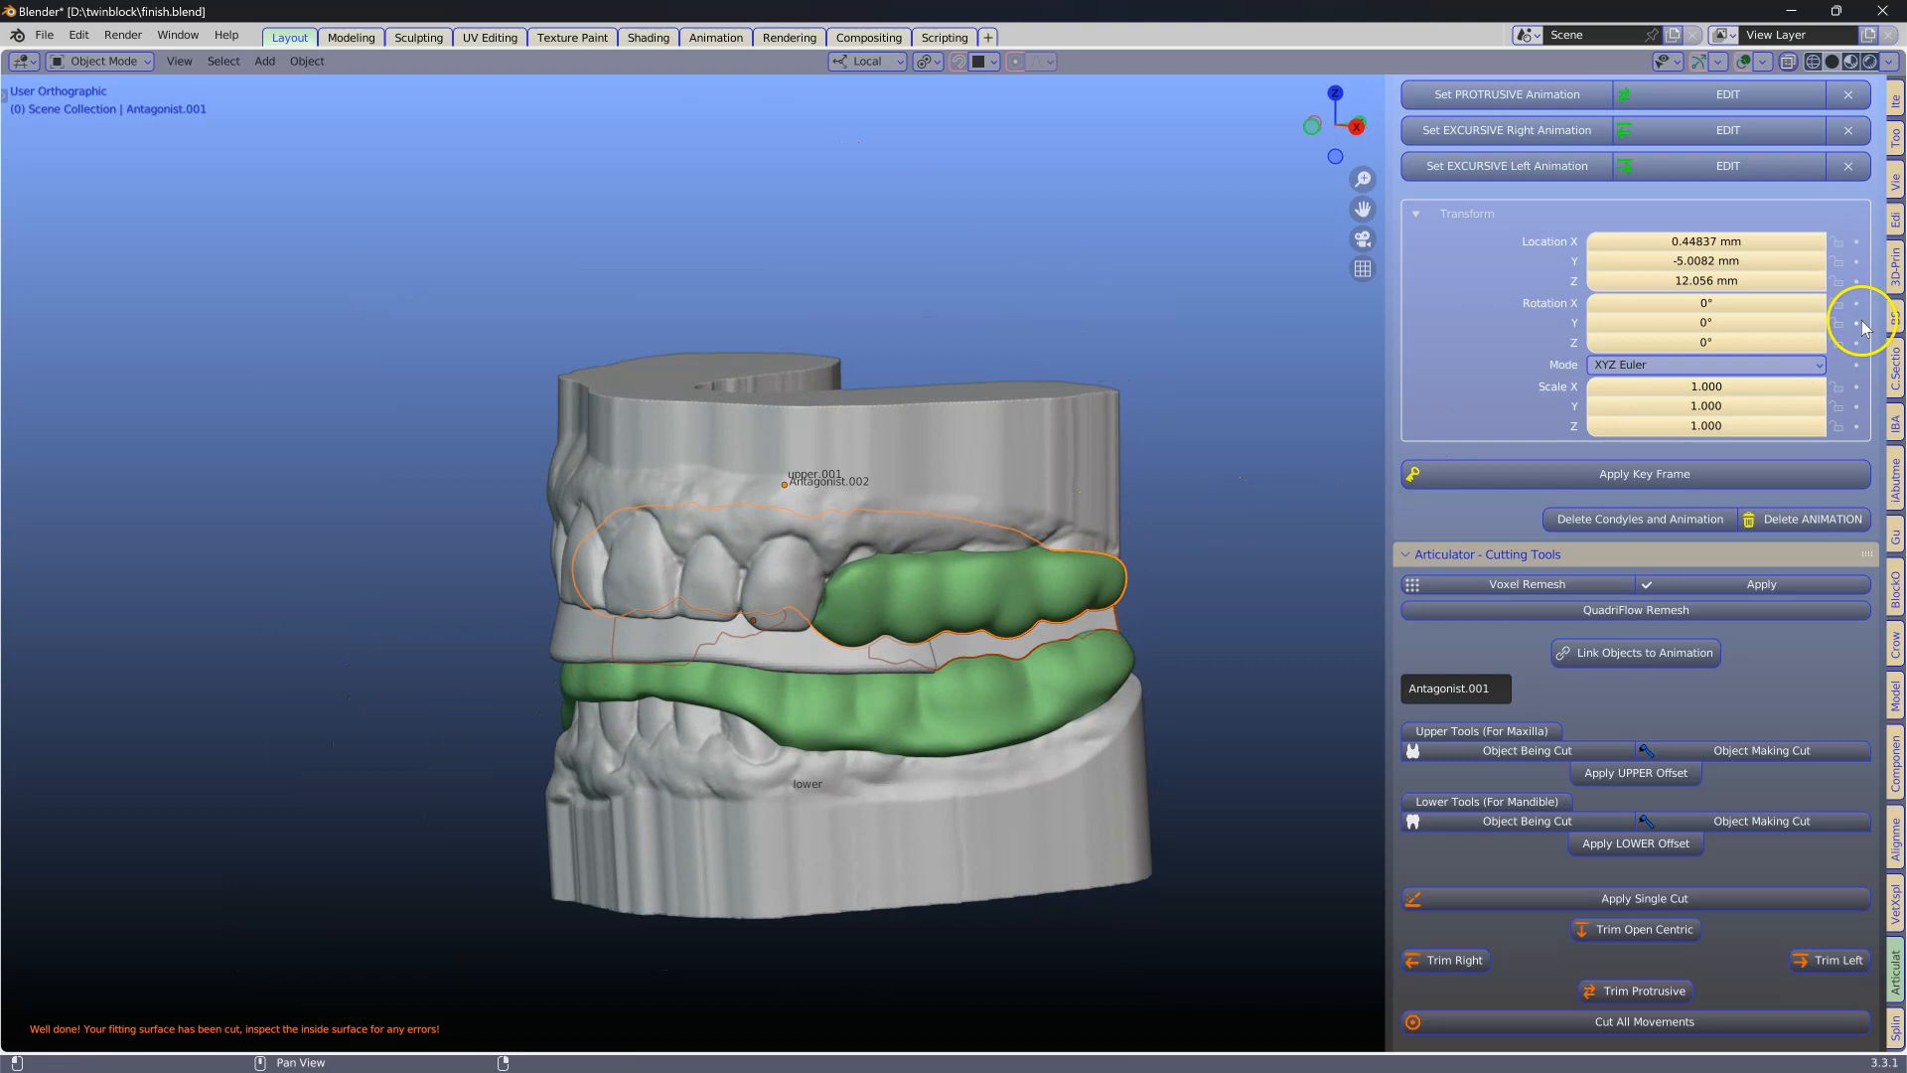
pyautogui.click(1895, 223)
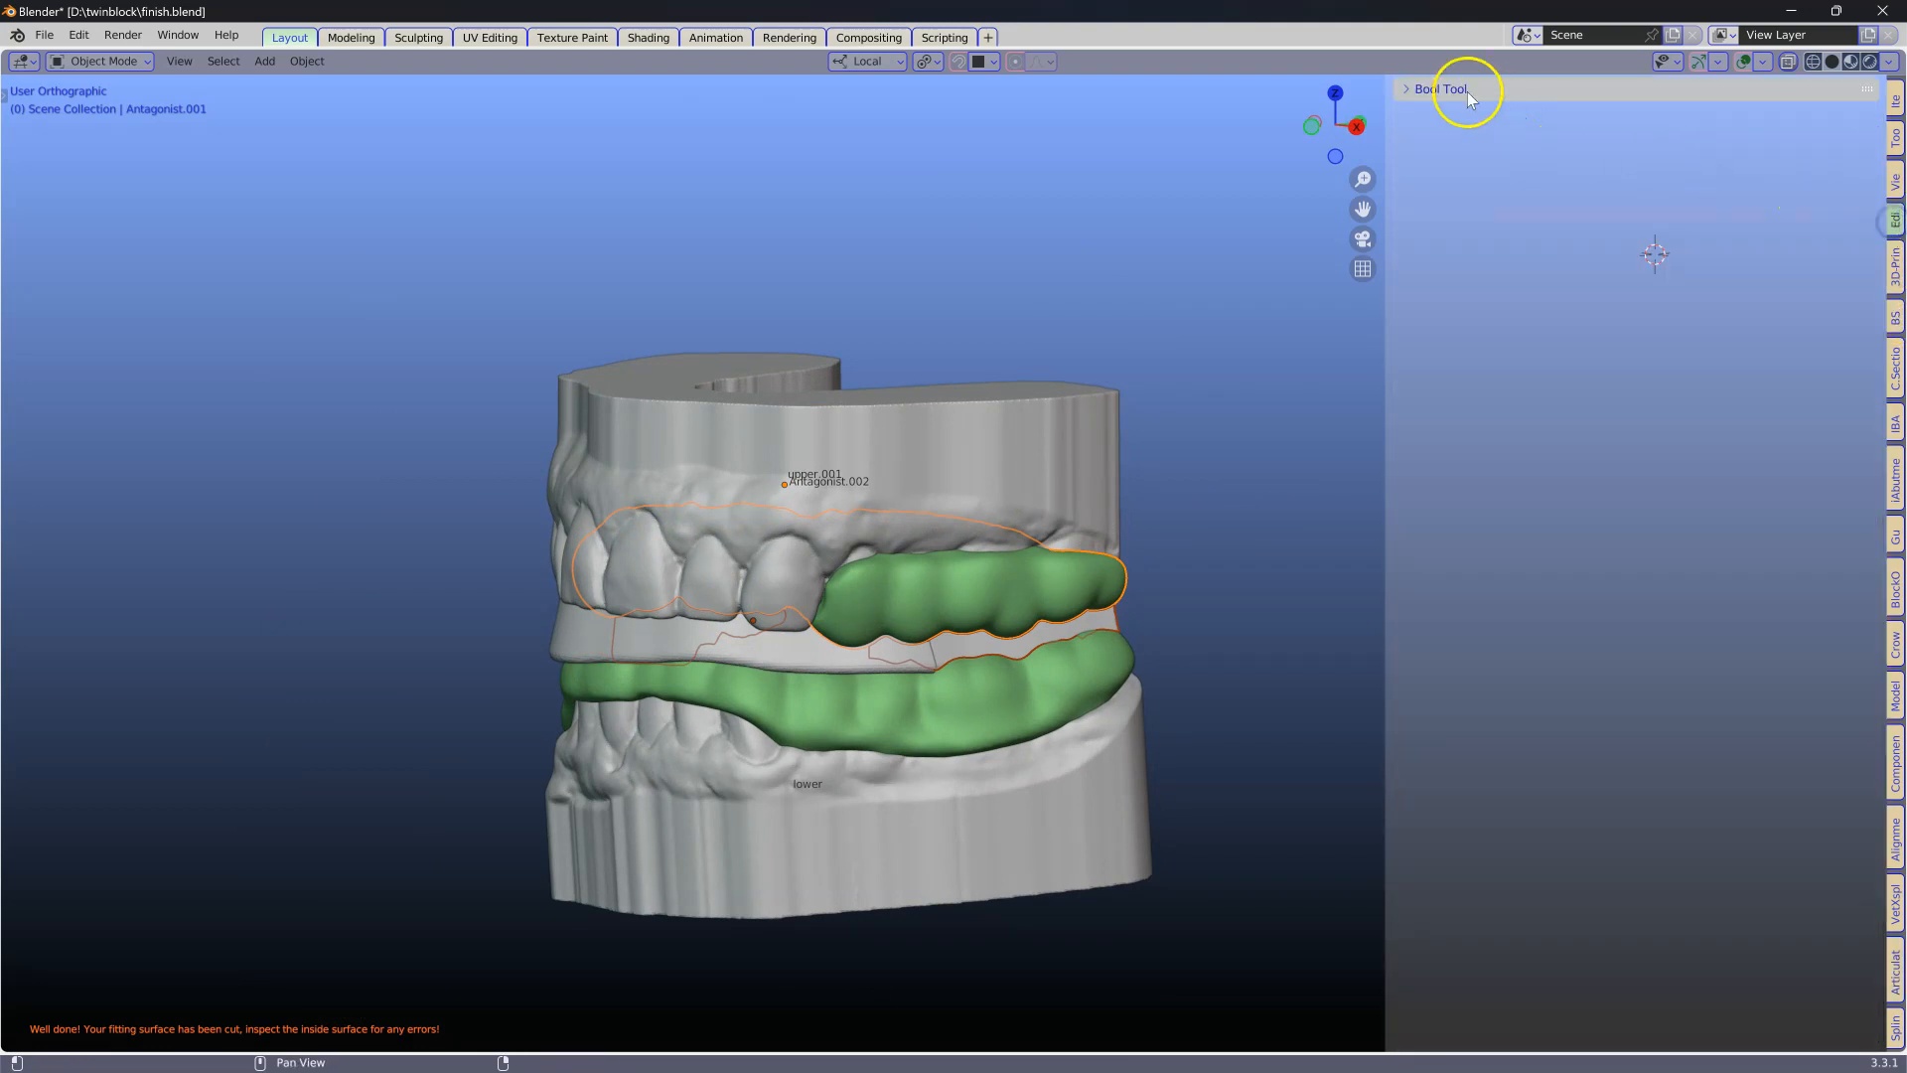
pyautogui.click(1430, 89)
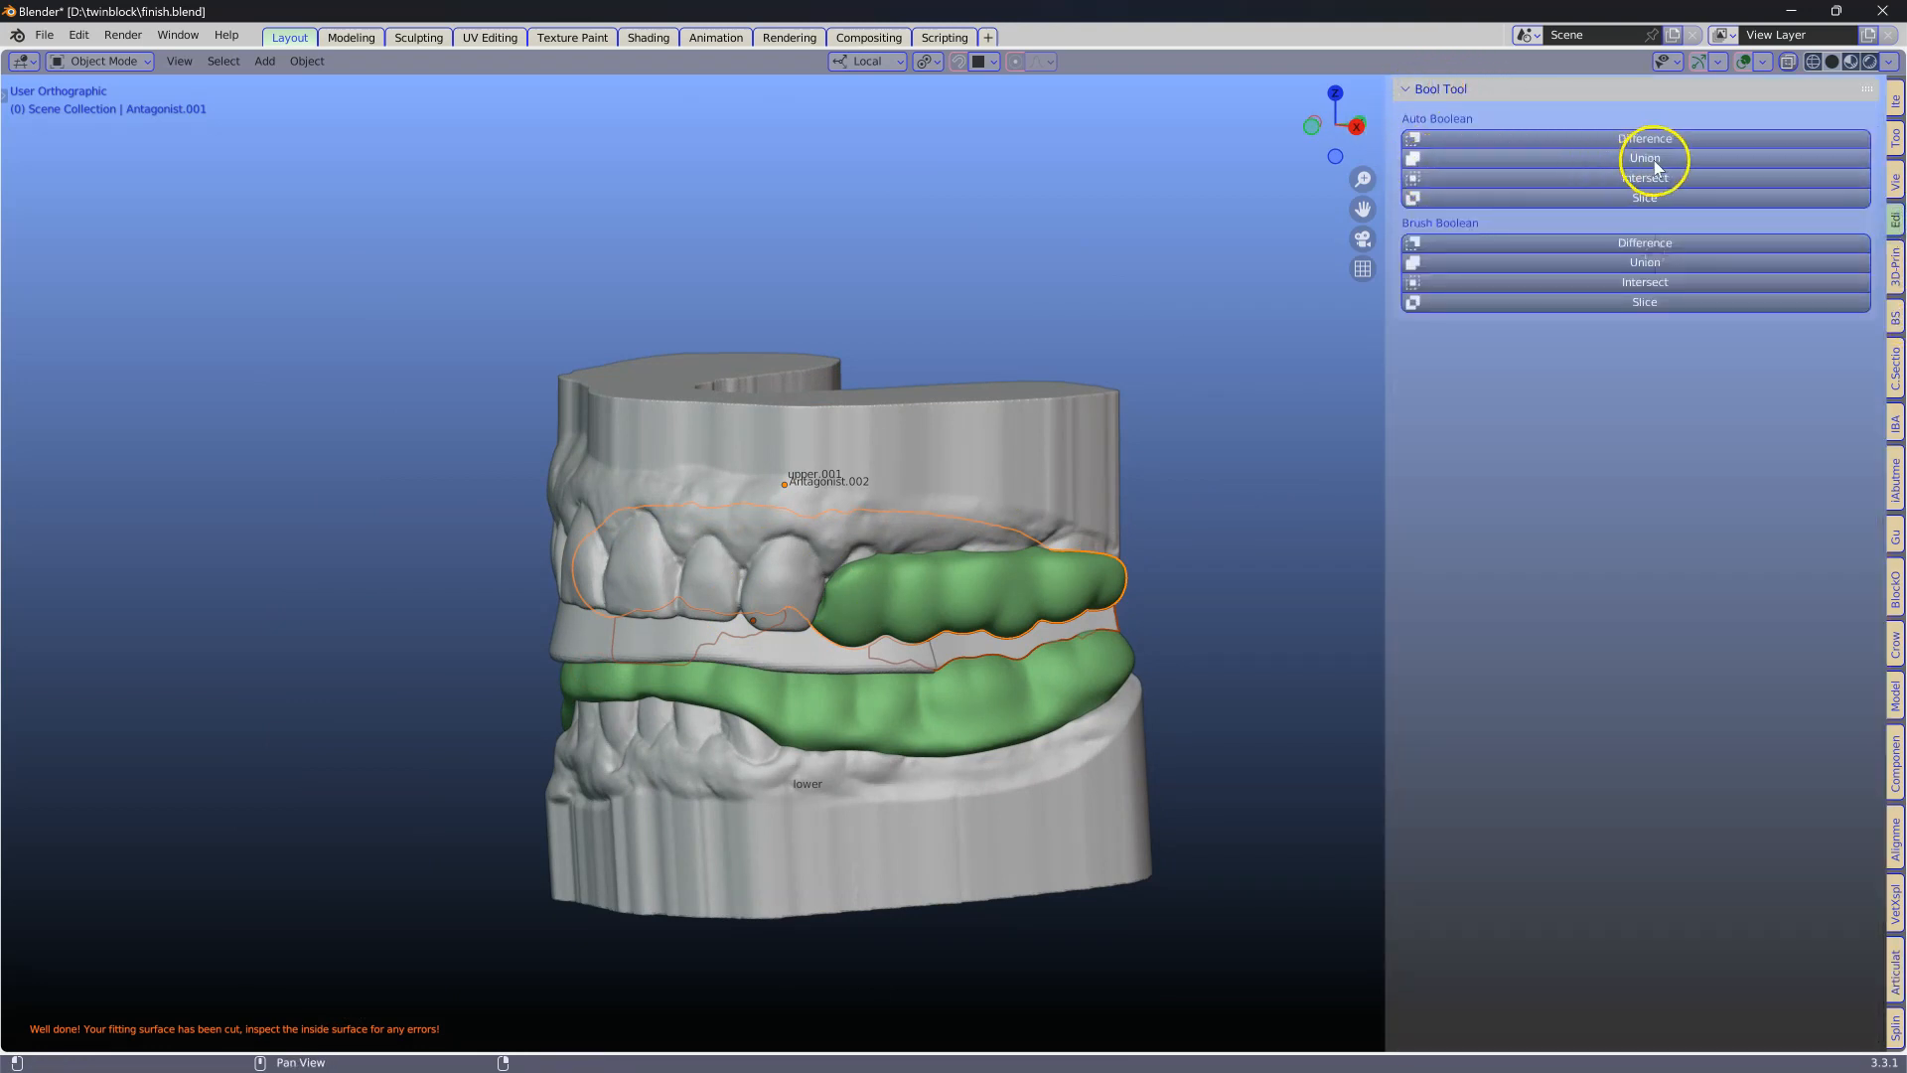
pyautogui.scroll(3, 801, 633)
pyautogui.scroll(-2, 808, 611)
# Unite the anterior bite block with the lower green layer using an auto Boolean Union.
pyautogui.click(673, 610)
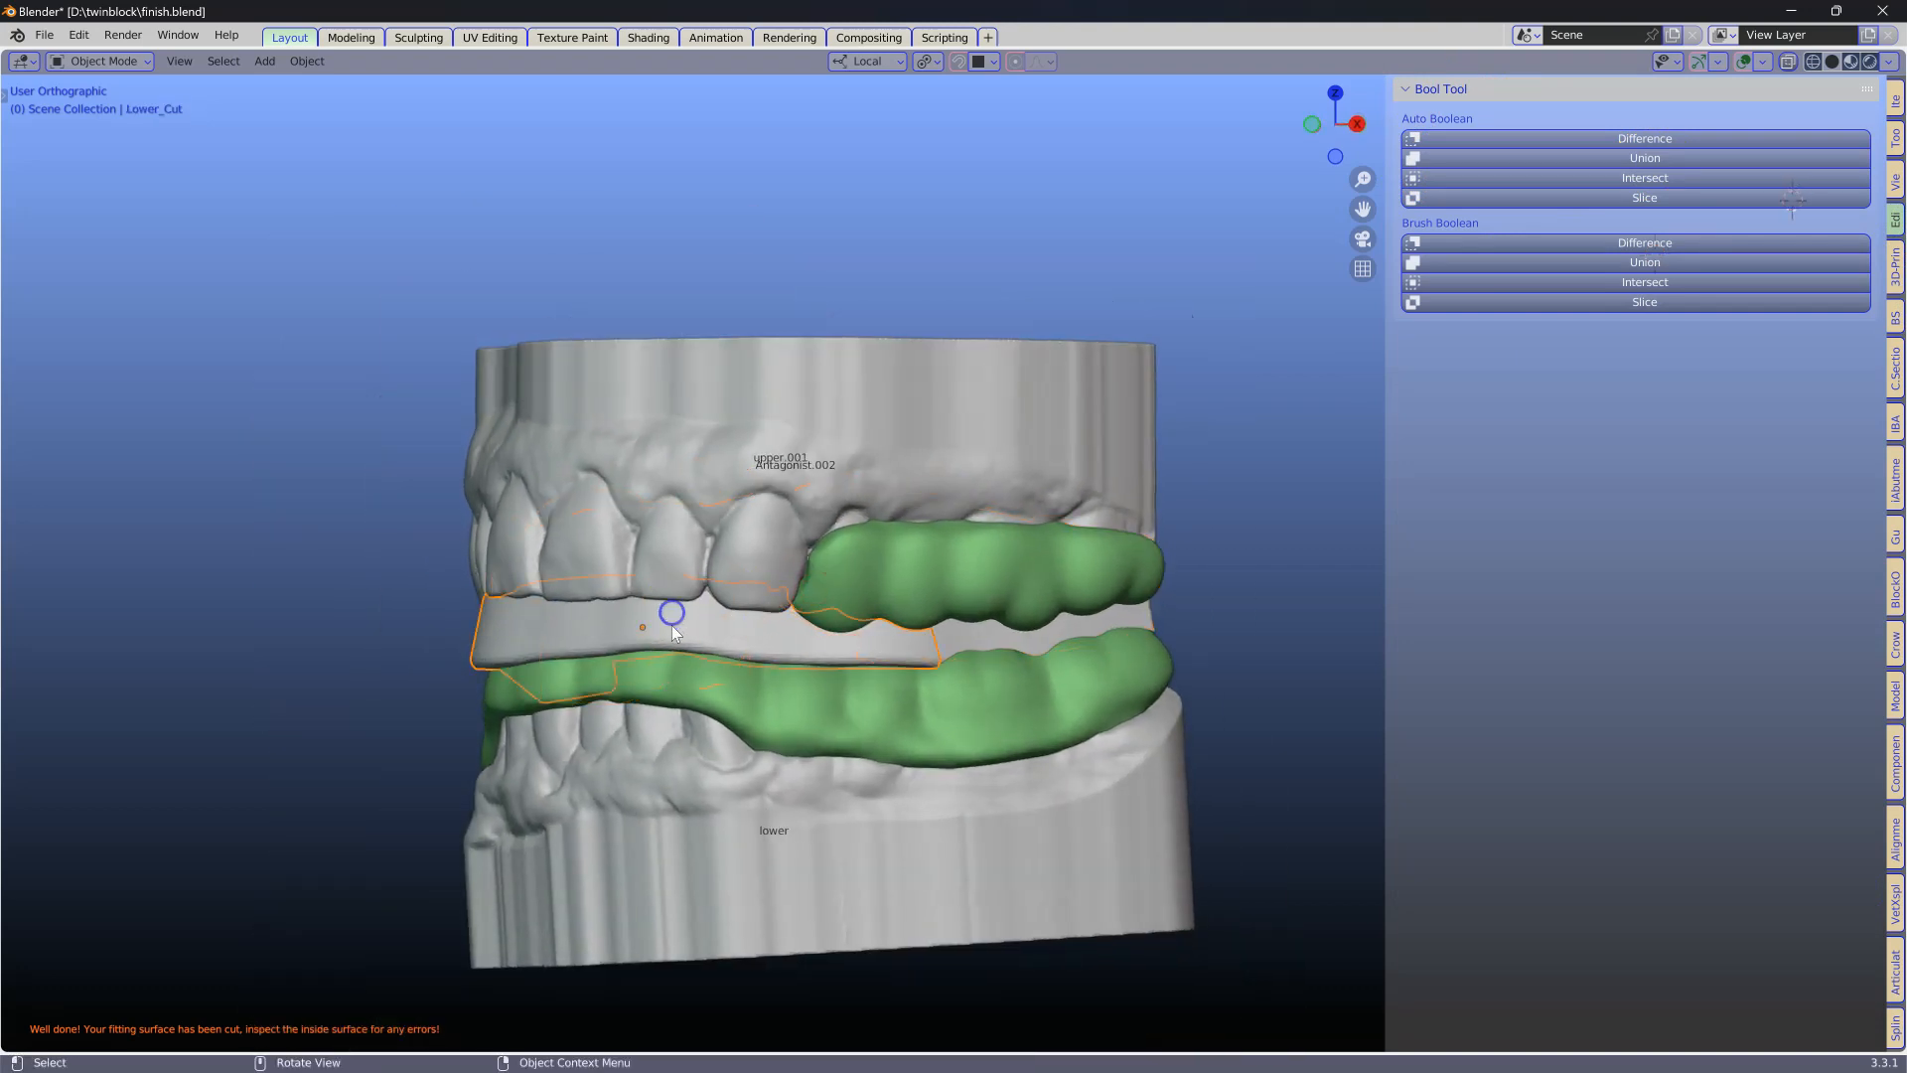
pyautogui.keyDown('shift'); pyautogui.click(729, 693); pyautogui.keyUp('shift')
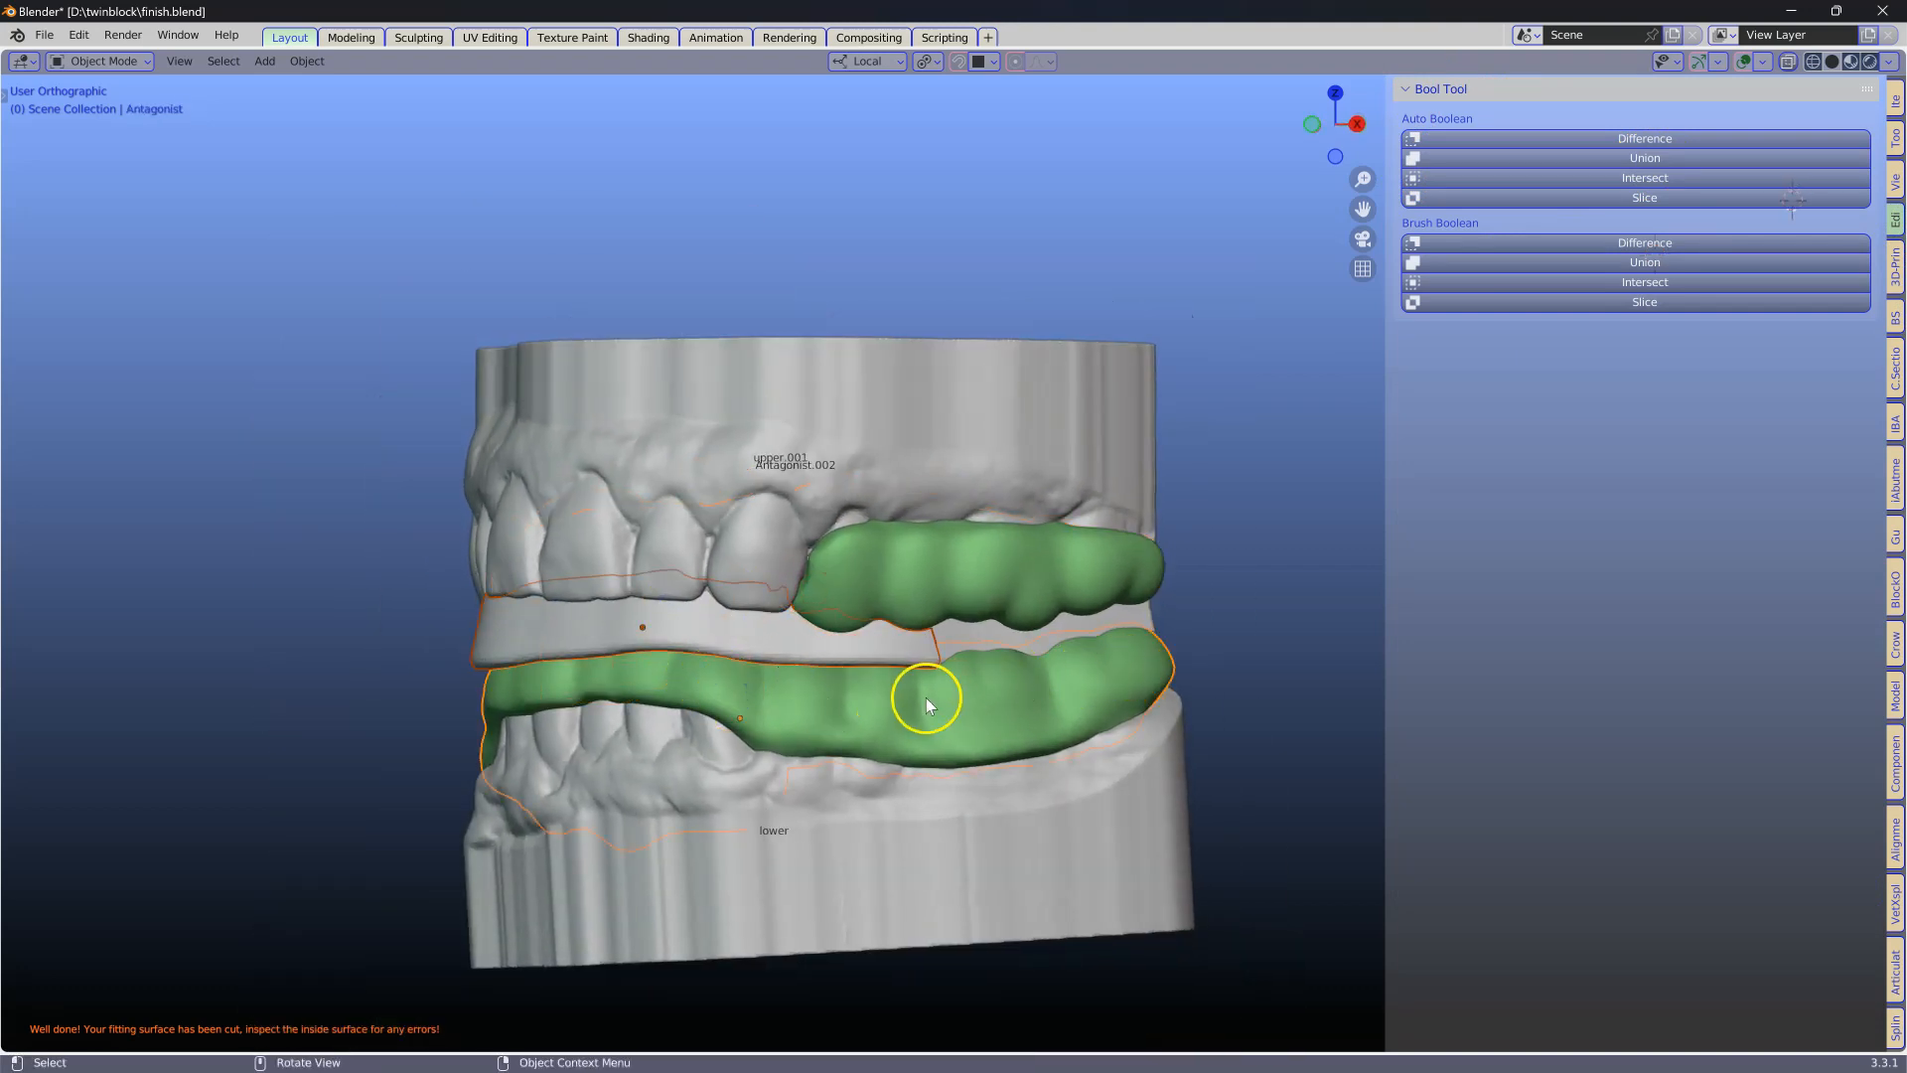
pyautogui.click(1602, 159)
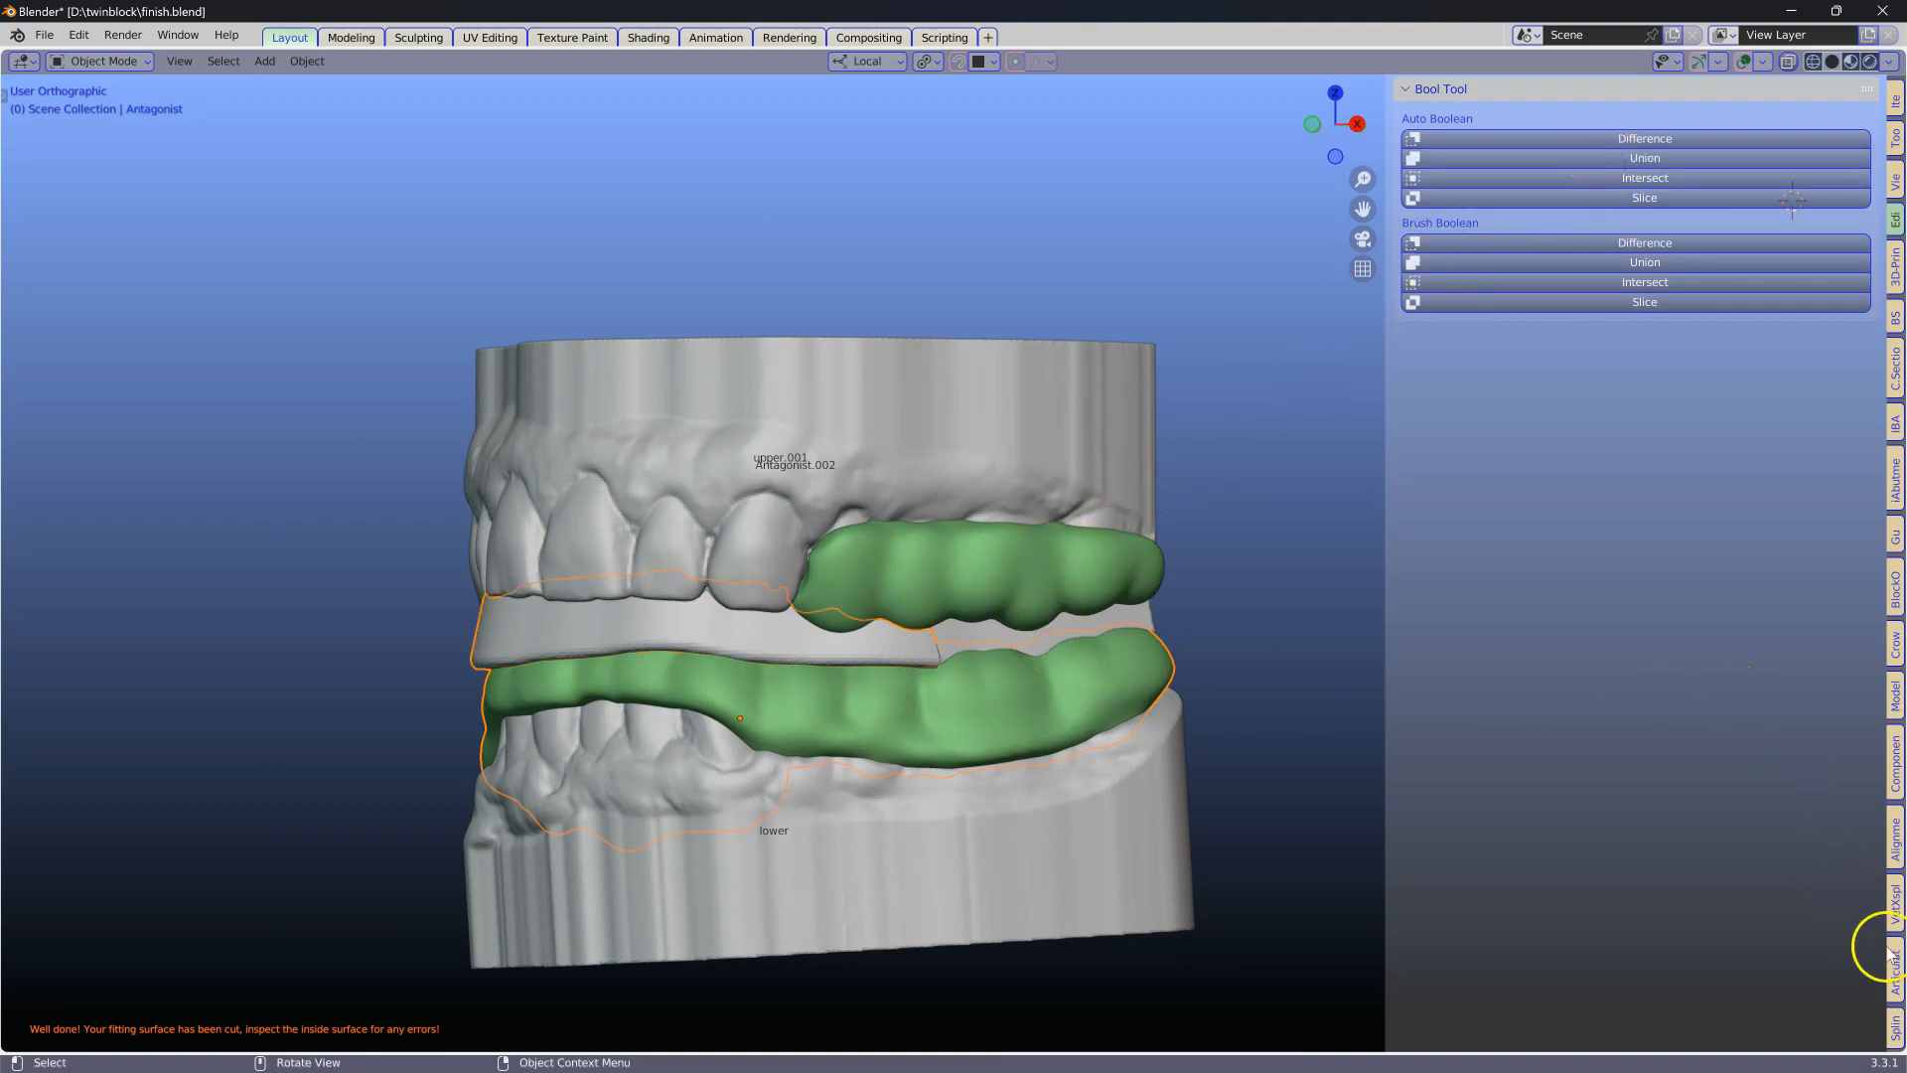
# Isolate the united lower bite block by hiding the models and the upper layer.
pyautogui.click(1894, 1028)
pyautogui.scroll(4, 855, 748)
pyautogui.moveTo(868, 723); pyautogui.dragTo(892, 707, button='middle')
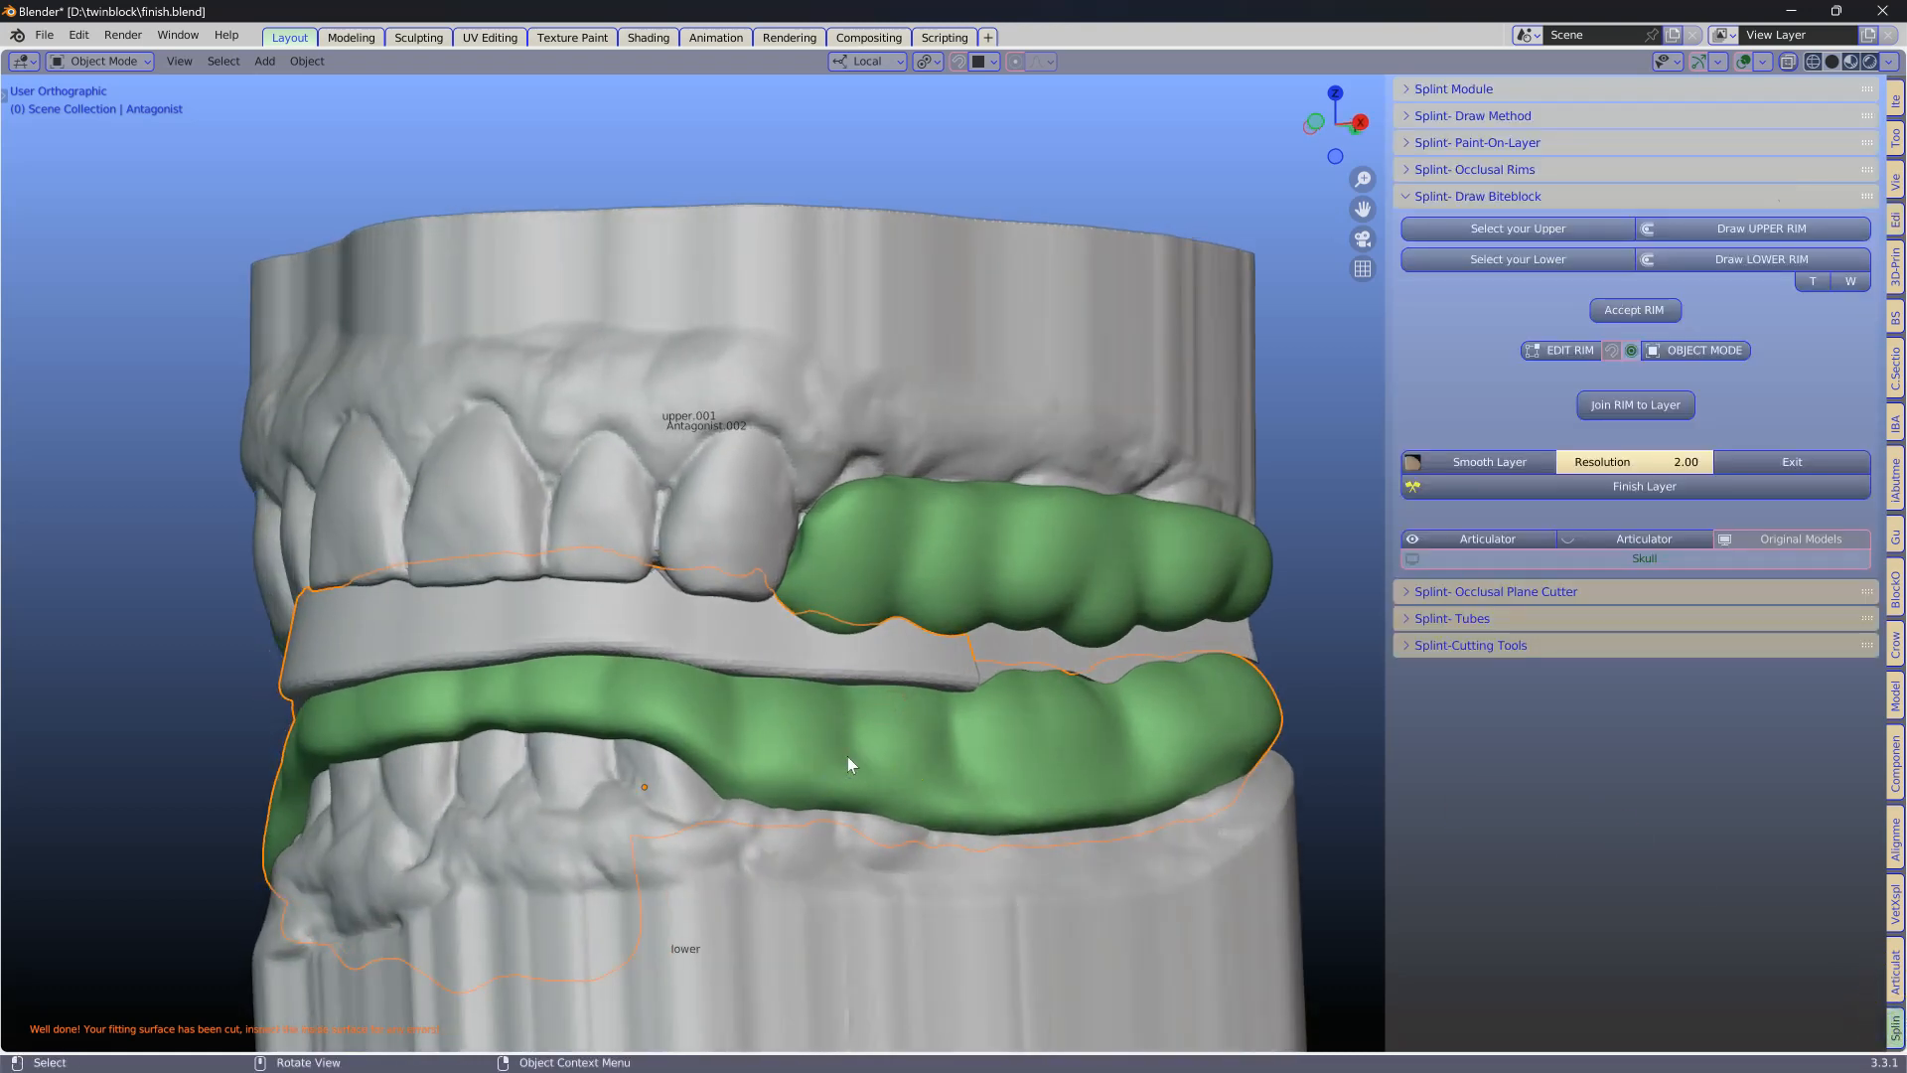
pyautogui.press('a')
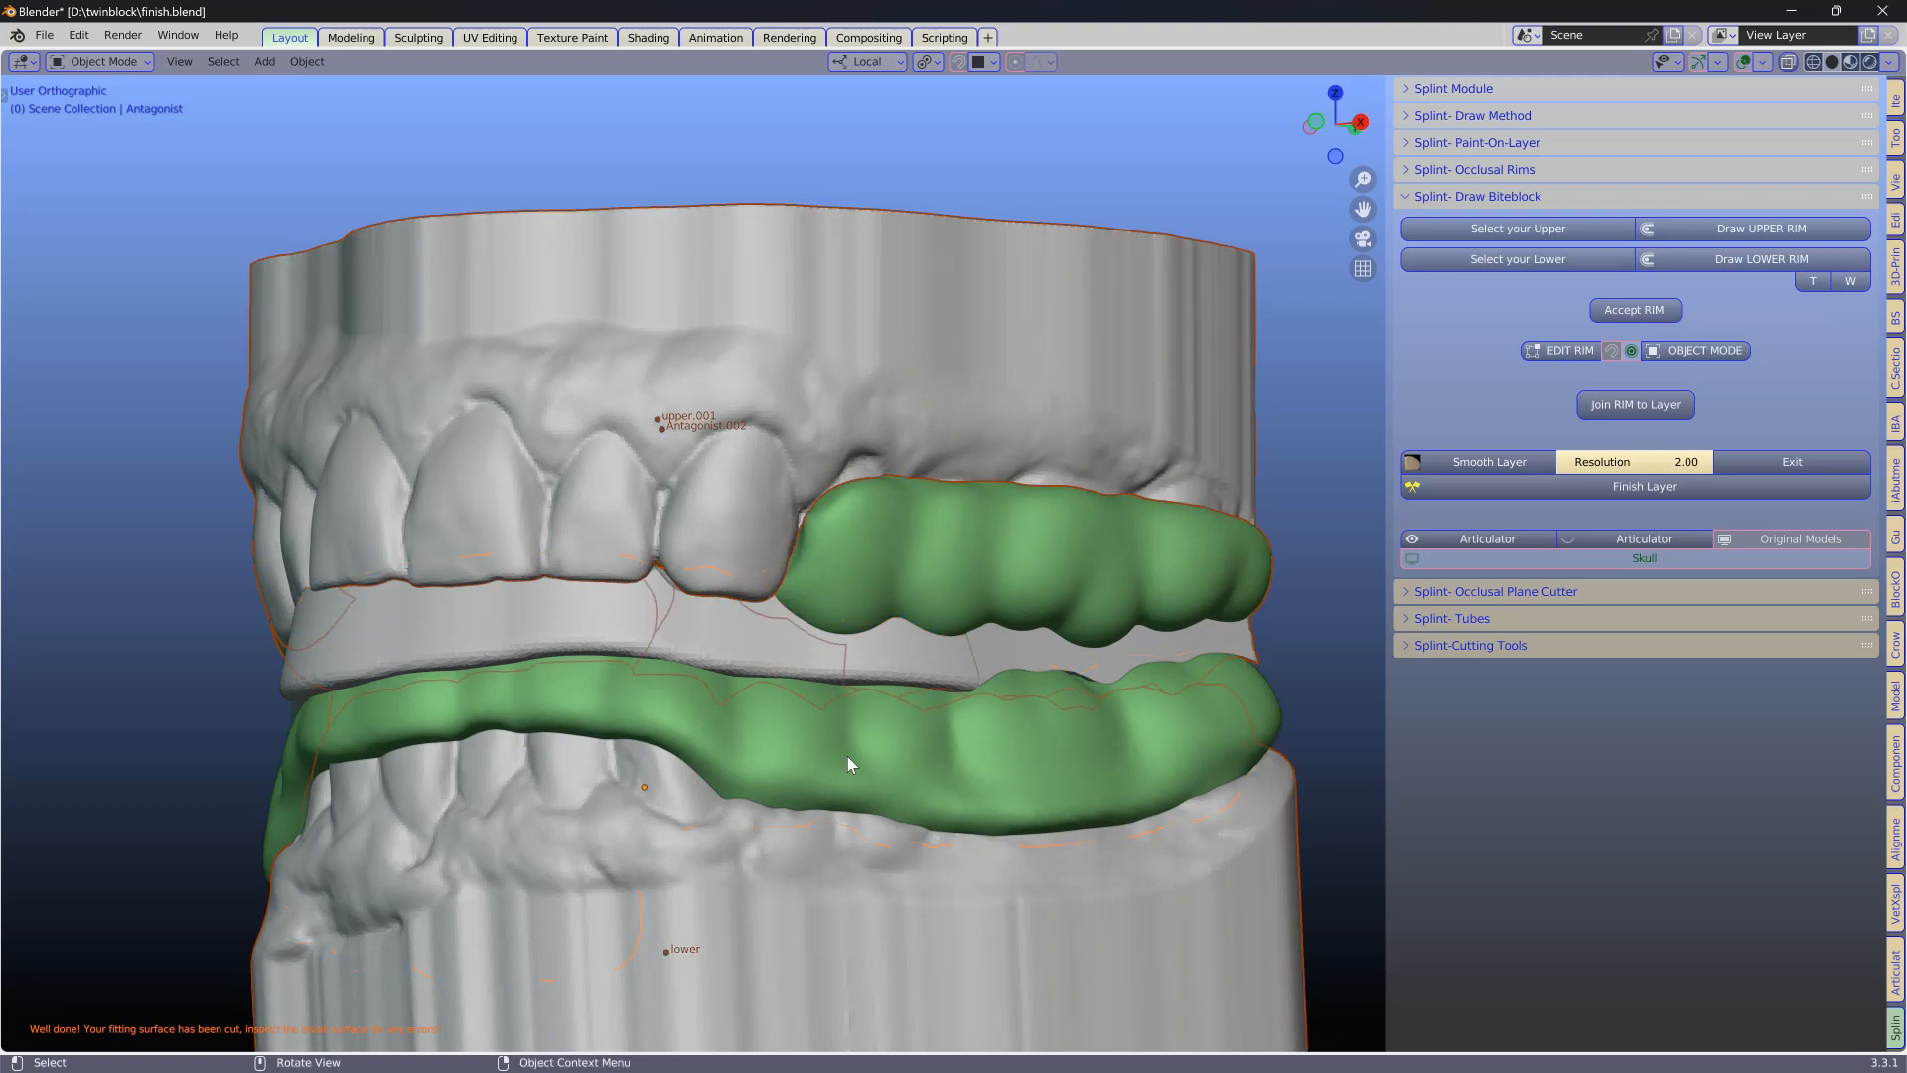
pyautogui.press('h')
pyautogui.click(864, 665)
pyautogui.scroll(-2, 865, 665)
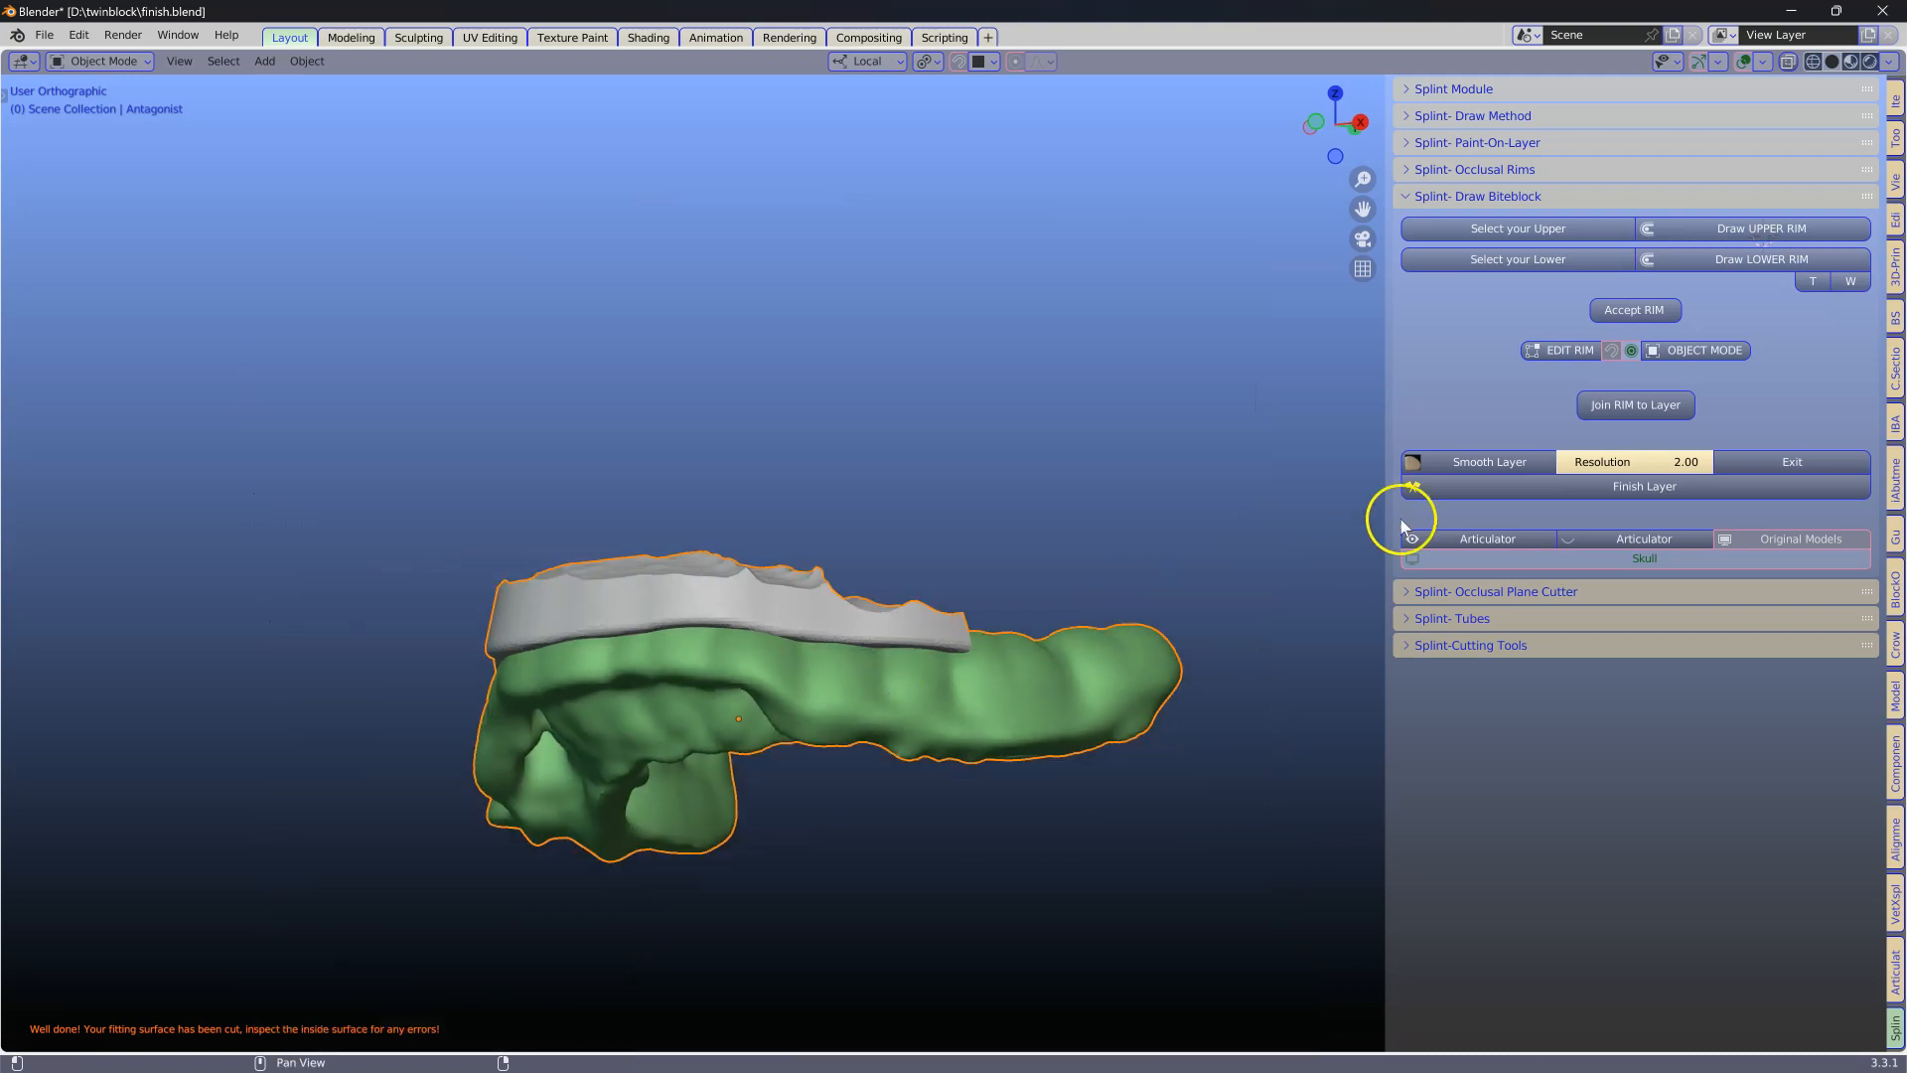
# Start smoothing the lower layer and blend the outer border between the anterior block and the green layer.
pyautogui.click(1503, 459)
pyautogui.moveTo(955, 644)
pyautogui.mouseDown()
pyautogui.moveTo(794, 639)
pyautogui.moveTo(954, 645)
pyautogui.mouseUp()
pyautogui.moveTo(742, 630)
pyautogui.mouseDown()
pyautogui.moveTo(592, 638)
pyautogui.moveTo(740, 628)
pyautogui.mouseUp()
pyautogui.moveTo(615, 633); pyautogui.dragTo(784, 632, button='middle')
pyautogui.moveTo(784, 630)
pyautogui.mouseDown()
pyautogui.moveTo(532, 623)
pyautogui.moveTo(454, 651)
pyautogui.mouseUp()
pyautogui.moveTo(455, 650)
pyautogui.mouseDown(button='middle')
pyautogui.moveTo(625, 632)
pyautogui.moveTo(452, 673)
pyautogui.moveTo(298, 667)
pyautogui.mouseUp(button='middle')
pyautogui.scroll(-3, 438, 683)
# Smooth the inner, tongue-side border between the anterior block and the lower green layer.
pyautogui.rightClick(438, 683)
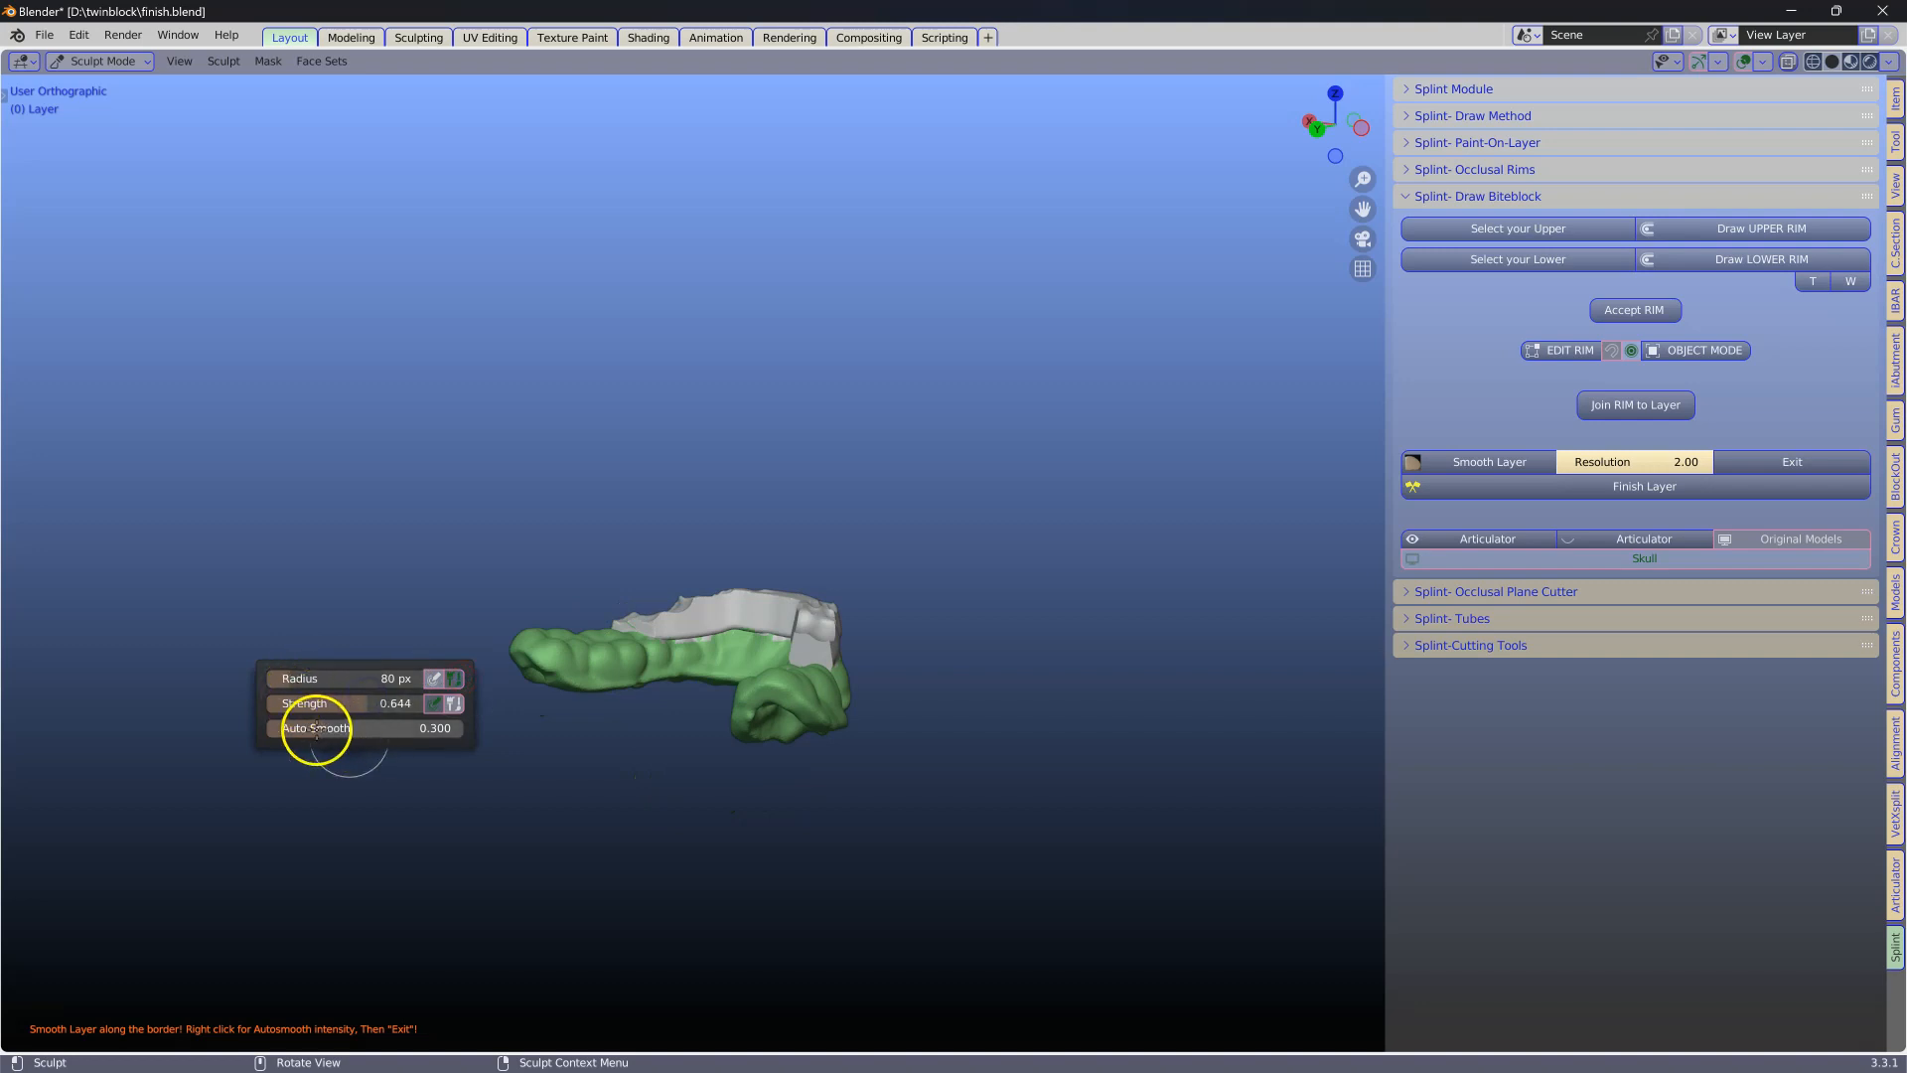
pyautogui.scroll(4, 693, 681)
pyautogui.moveTo(426, 694)
pyautogui.mouseDown()
pyautogui.moveTo(553, 677)
pyautogui.moveTo(576, 694)
pyautogui.mouseUp()
pyautogui.moveTo(585, 699); pyautogui.dragTo(661, 657, button='middle')
pyautogui.moveTo(537, 688)
pyautogui.mouseDown()
pyautogui.moveTo(628, 704)
pyautogui.moveTo(737, 683)
pyautogui.mouseUp()
pyautogui.moveTo(766, 676); pyautogui.dragTo(806, 663, button='middle')
pyautogui.moveTo(676, 700); pyautogui.dragTo(779, 700)
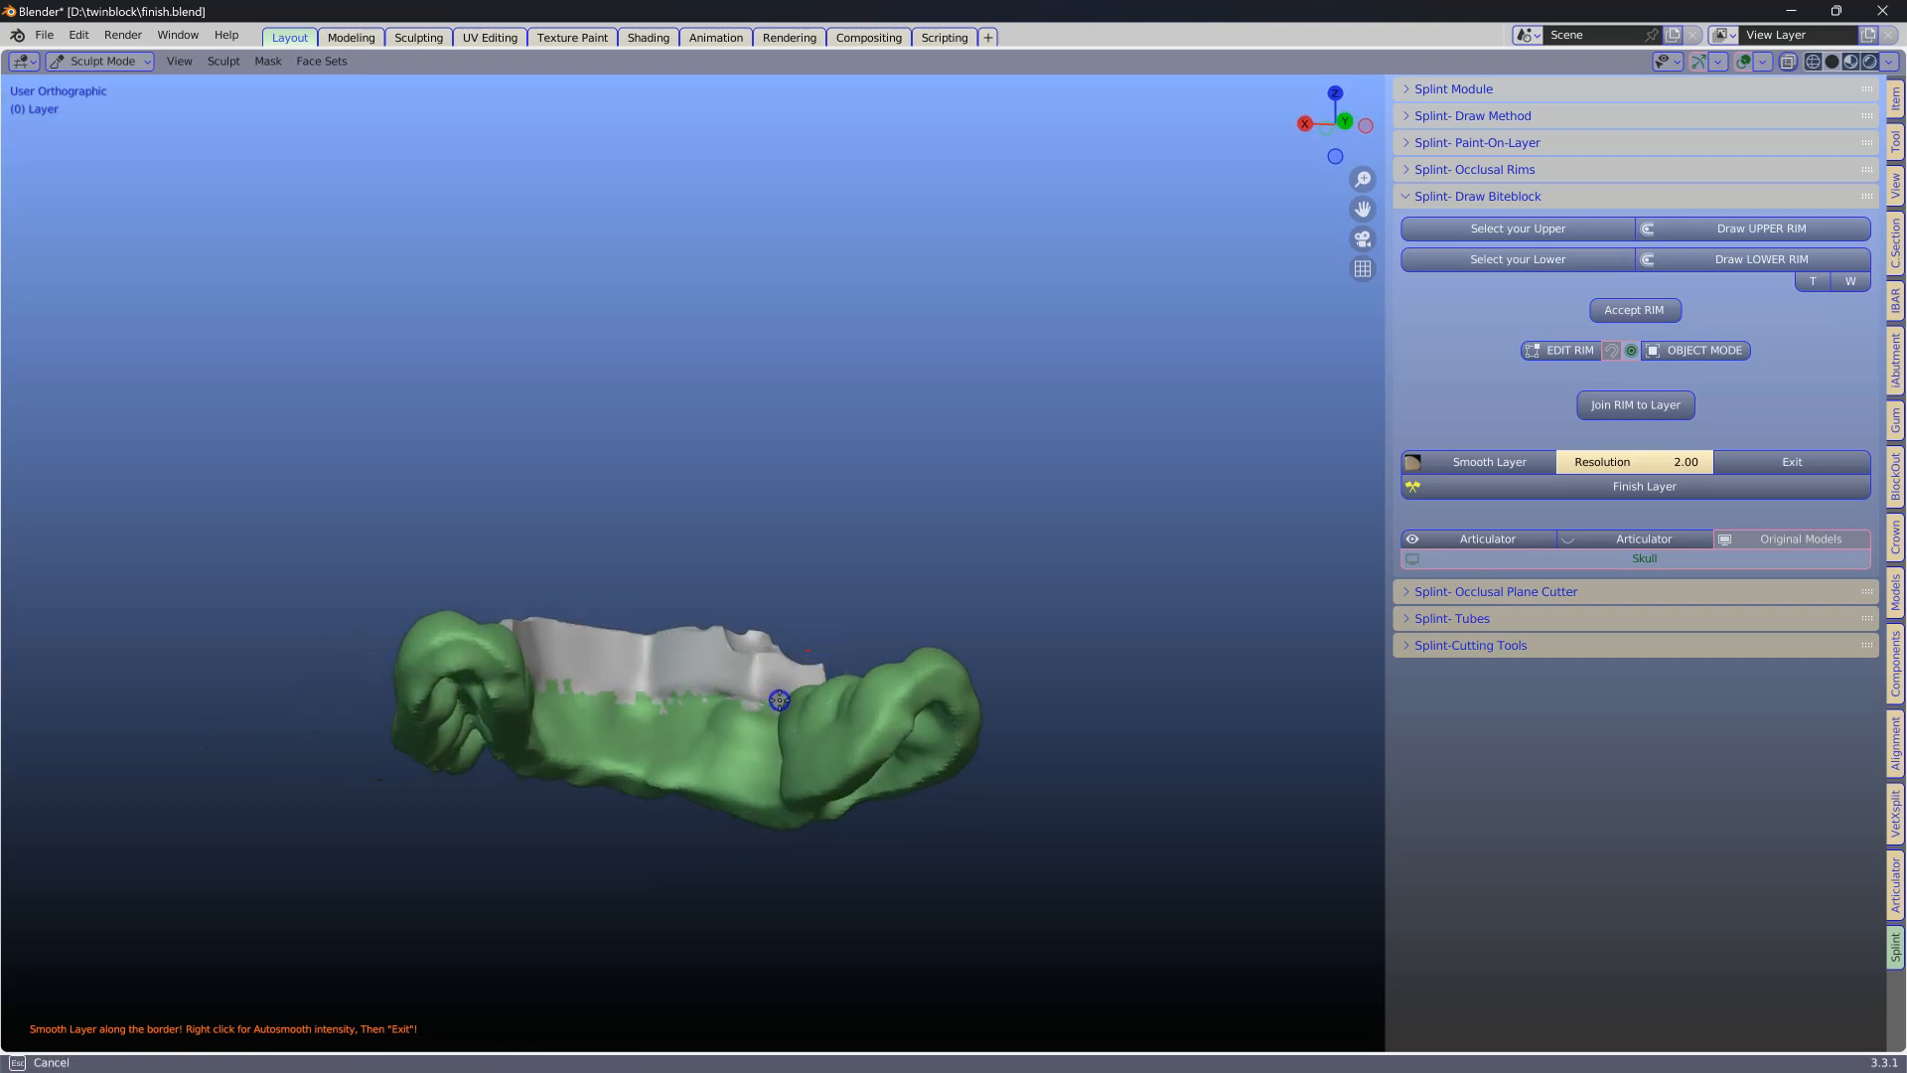
pyautogui.moveTo(753, 693)
pyautogui.mouseDown(button='middle')
pyautogui.moveTo(438, 758)
pyautogui.moveTo(670, 718)
pyautogui.moveTo(537, 795)
pyautogui.moveTo(771, 770)
pyautogui.moveTo(659, 647)
pyautogui.moveTo(758, 715)
pyautogui.mouseUp(button='middle')
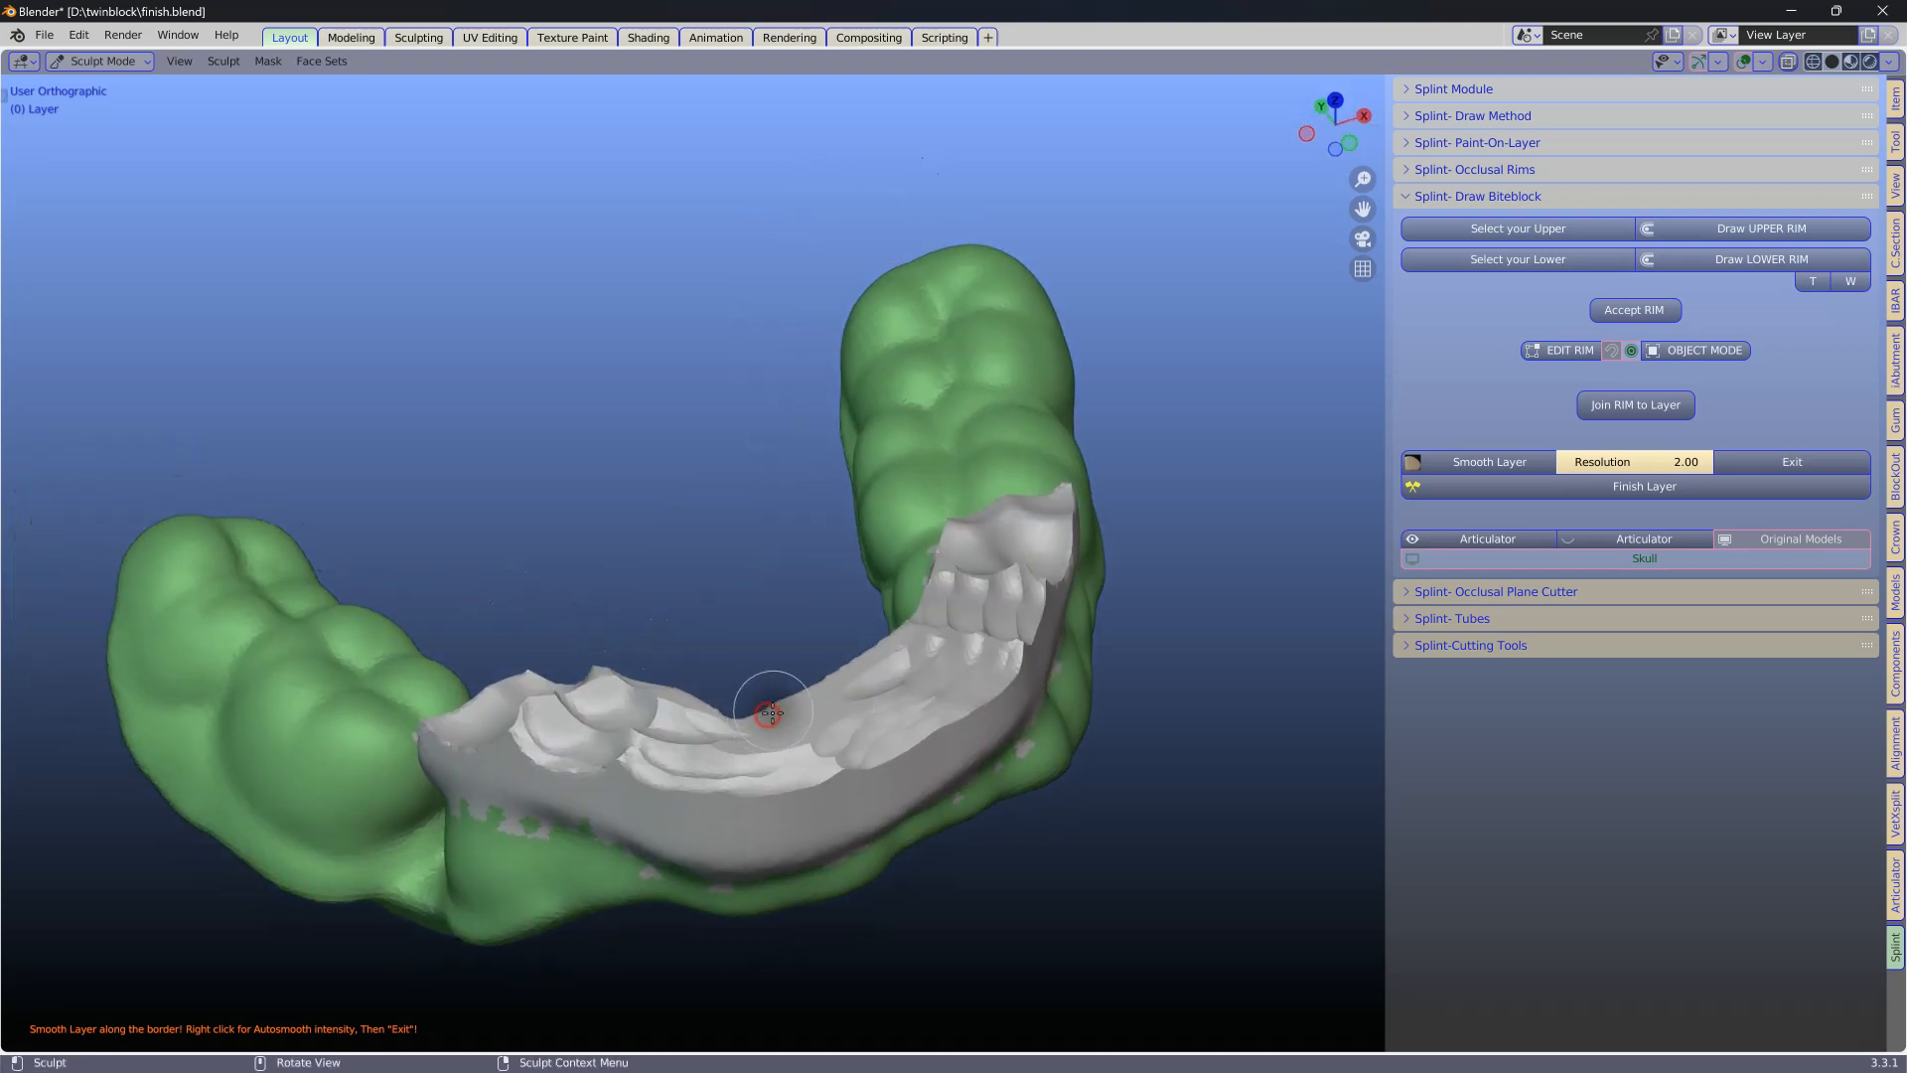
# Set Auto-Smooth to 0.100 and smooth the biting surface of the lower anterior block from end to end.
pyautogui.rightClick(705, 481)
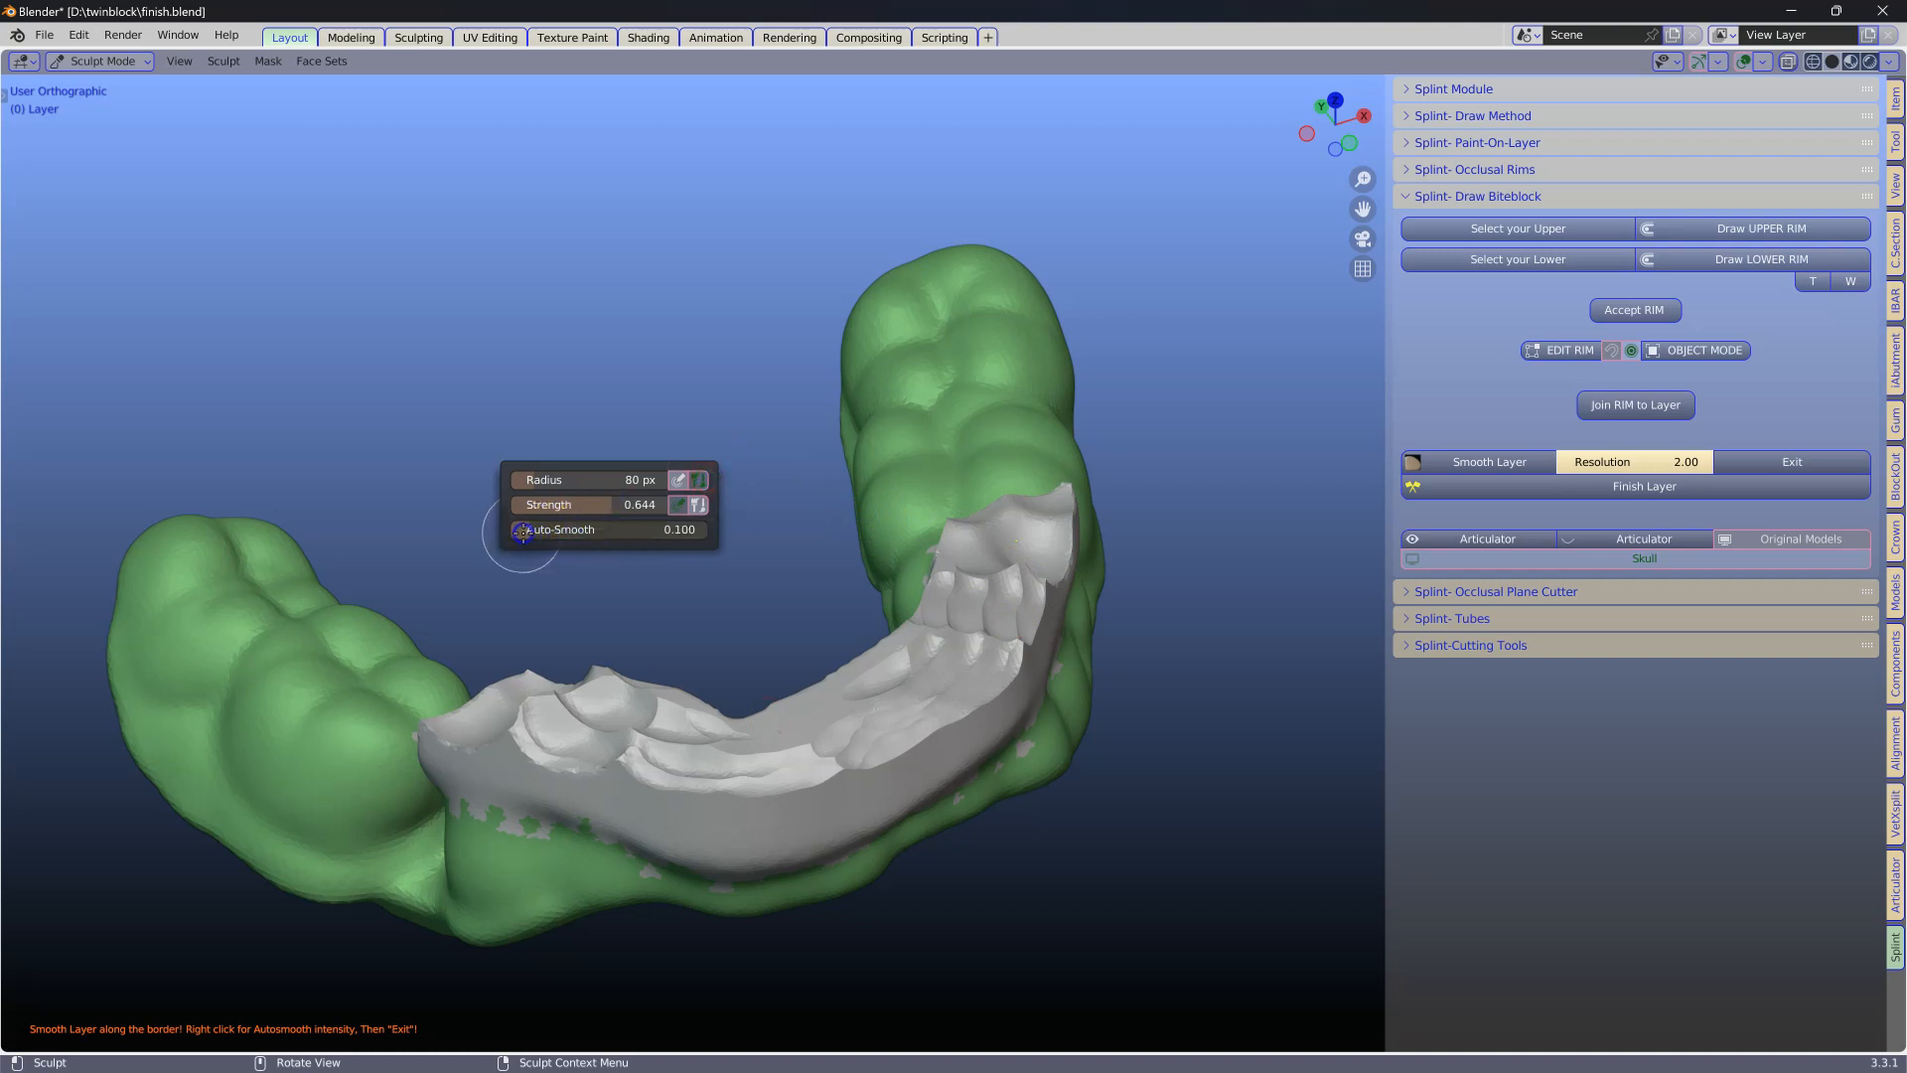
pyautogui.moveTo(577, 761); pyautogui.dragTo(869, 758)
pyautogui.scroll(-4, 990, 643)
pyautogui.moveTo(991, 642)
pyautogui.mouseDown()
pyautogui.moveTo(970, 599)
pyautogui.moveTo(723, 655)
pyautogui.moveTo(787, 626)
pyautogui.mouseUp()
pyautogui.moveTo(803, 640); pyautogui.dragTo(684, 734, button='middle')
pyautogui.moveTo(979, 633); pyautogui.dragTo(879, 678)
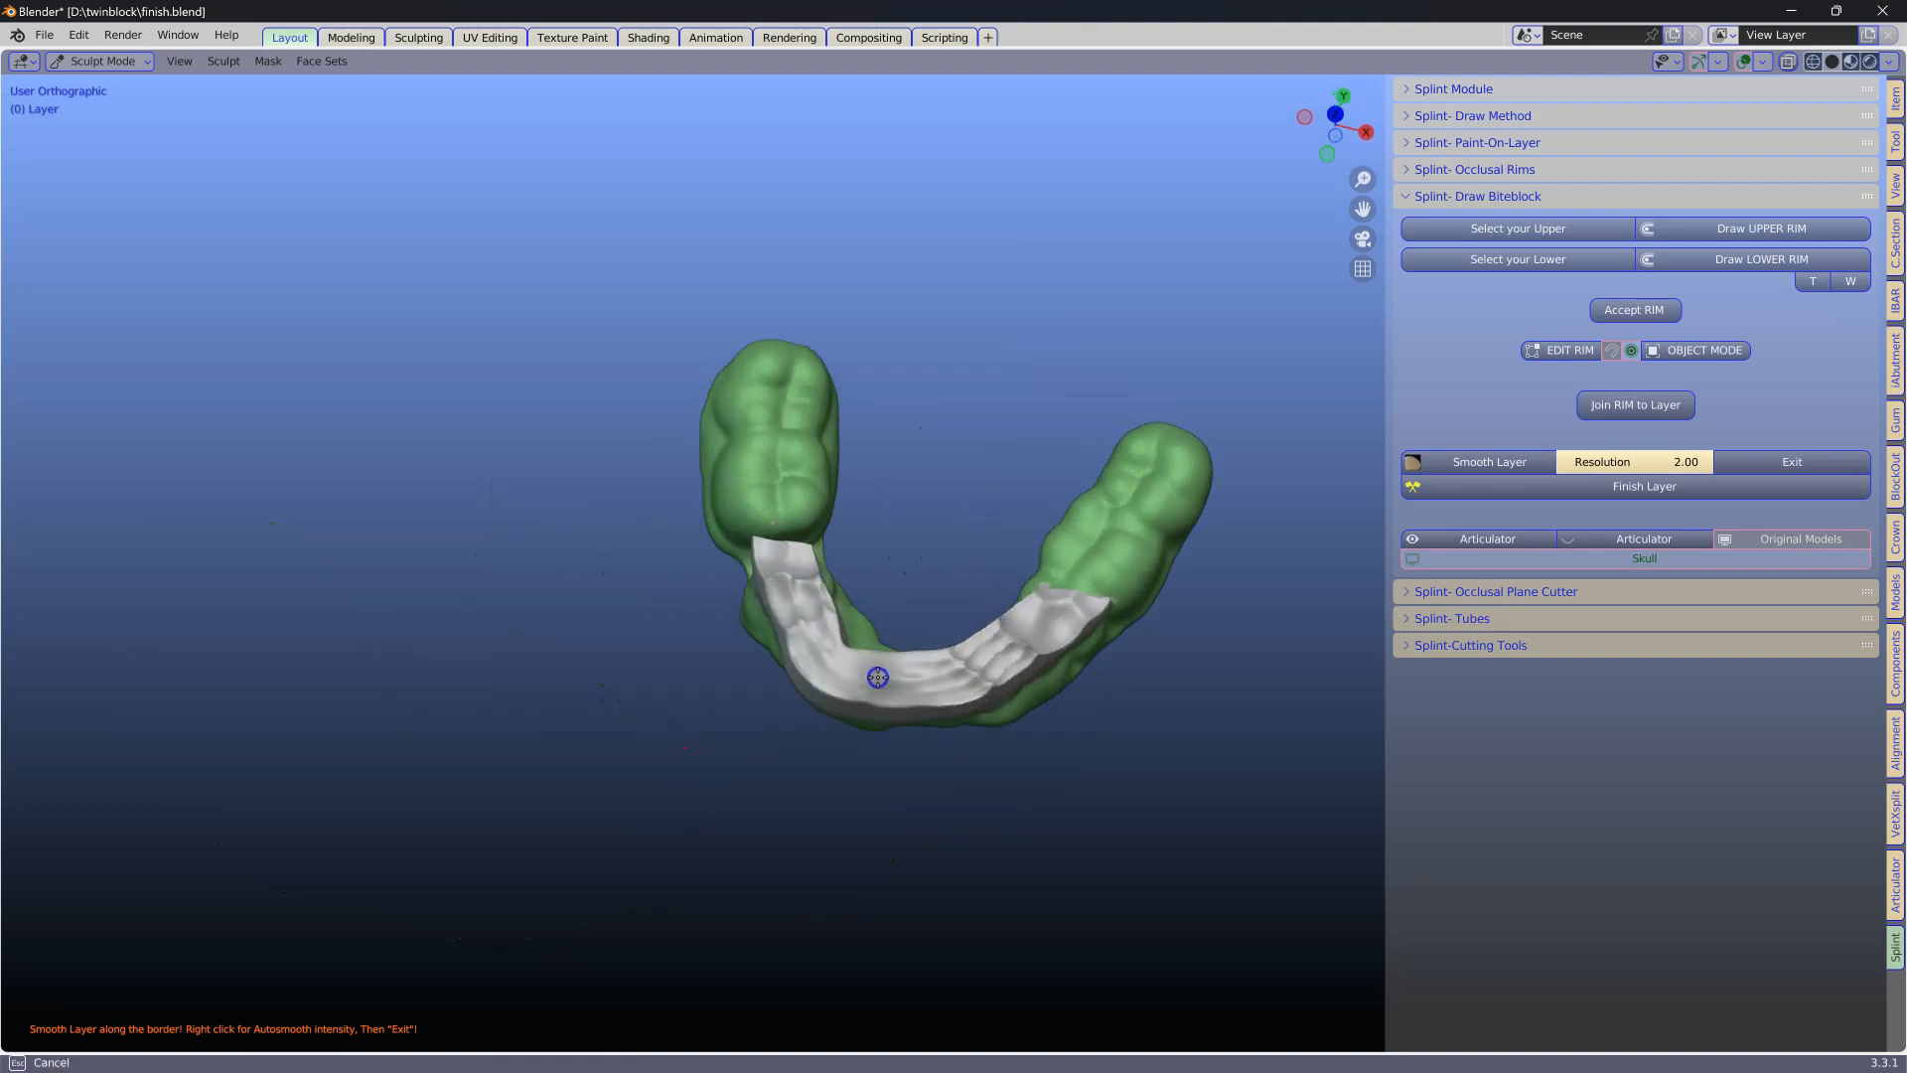
pyautogui.moveTo(1026, 593); pyautogui.dragTo(1009, 664)
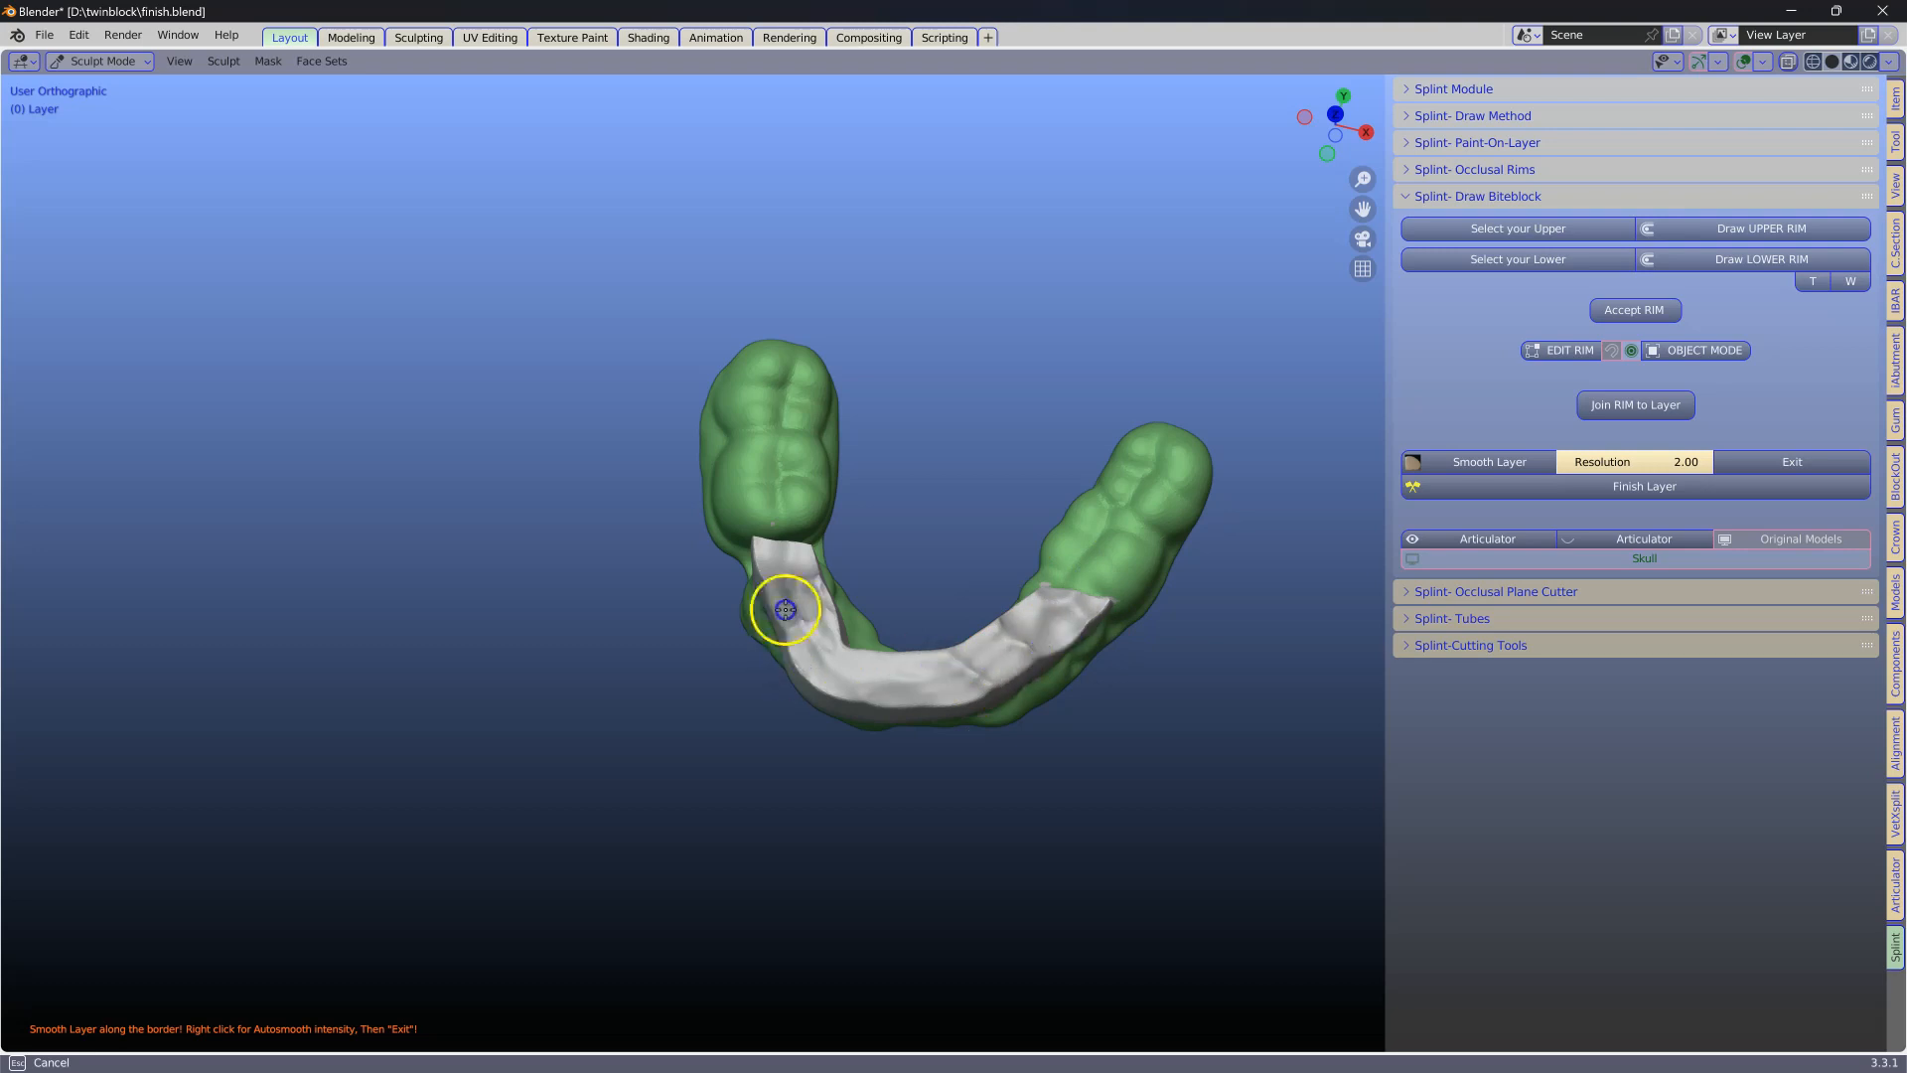
pyautogui.moveTo(812, 615)
pyautogui.mouseDown()
pyautogui.moveTo(1027, 654)
pyautogui.moveTo(1026, 630)
pyautogui.mouseUp()
pyautogui.moveTo(844, 660); pyautogui.dragTo(864, 605, button='middle')
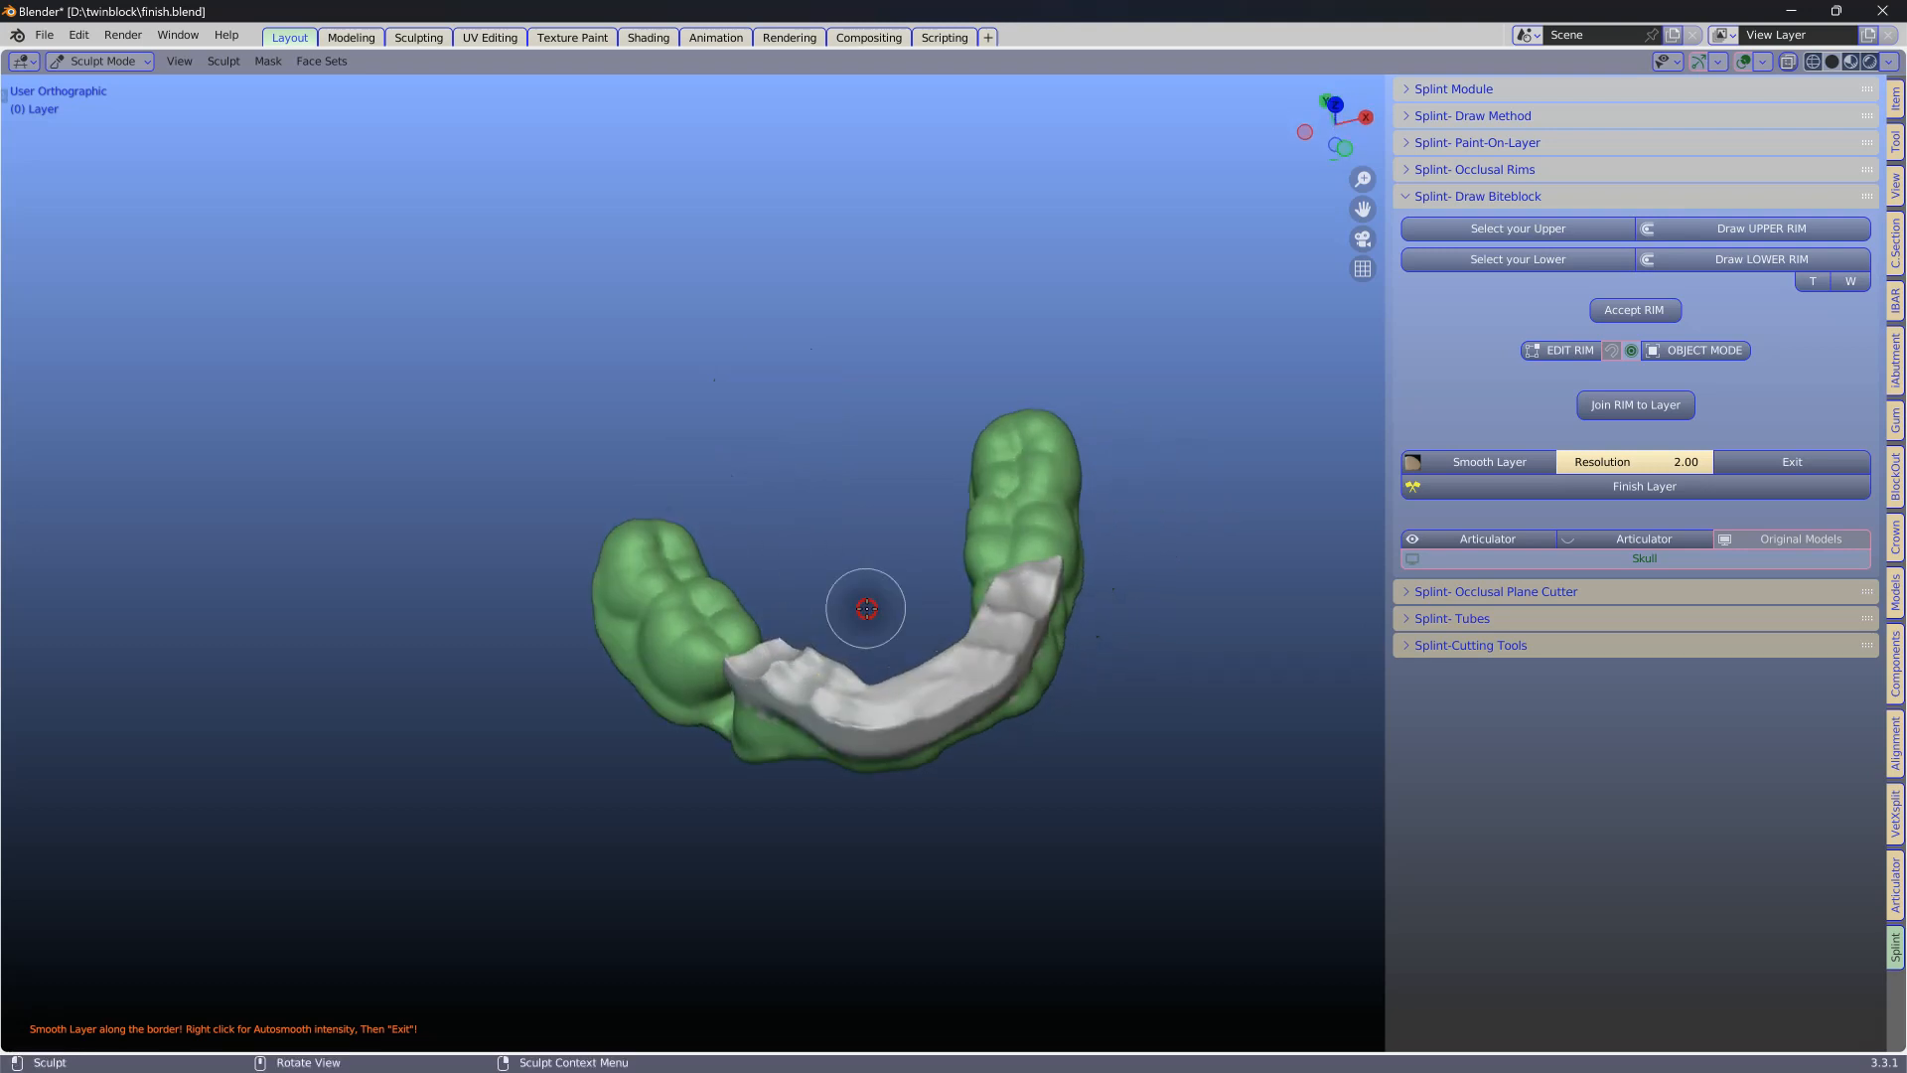
pyautogui.scroll(2, 1160, 632)
# Exit smoothing and finish the lower layer with a voxel size of 0.3 mm.
pyautogui.click(1820, 463)
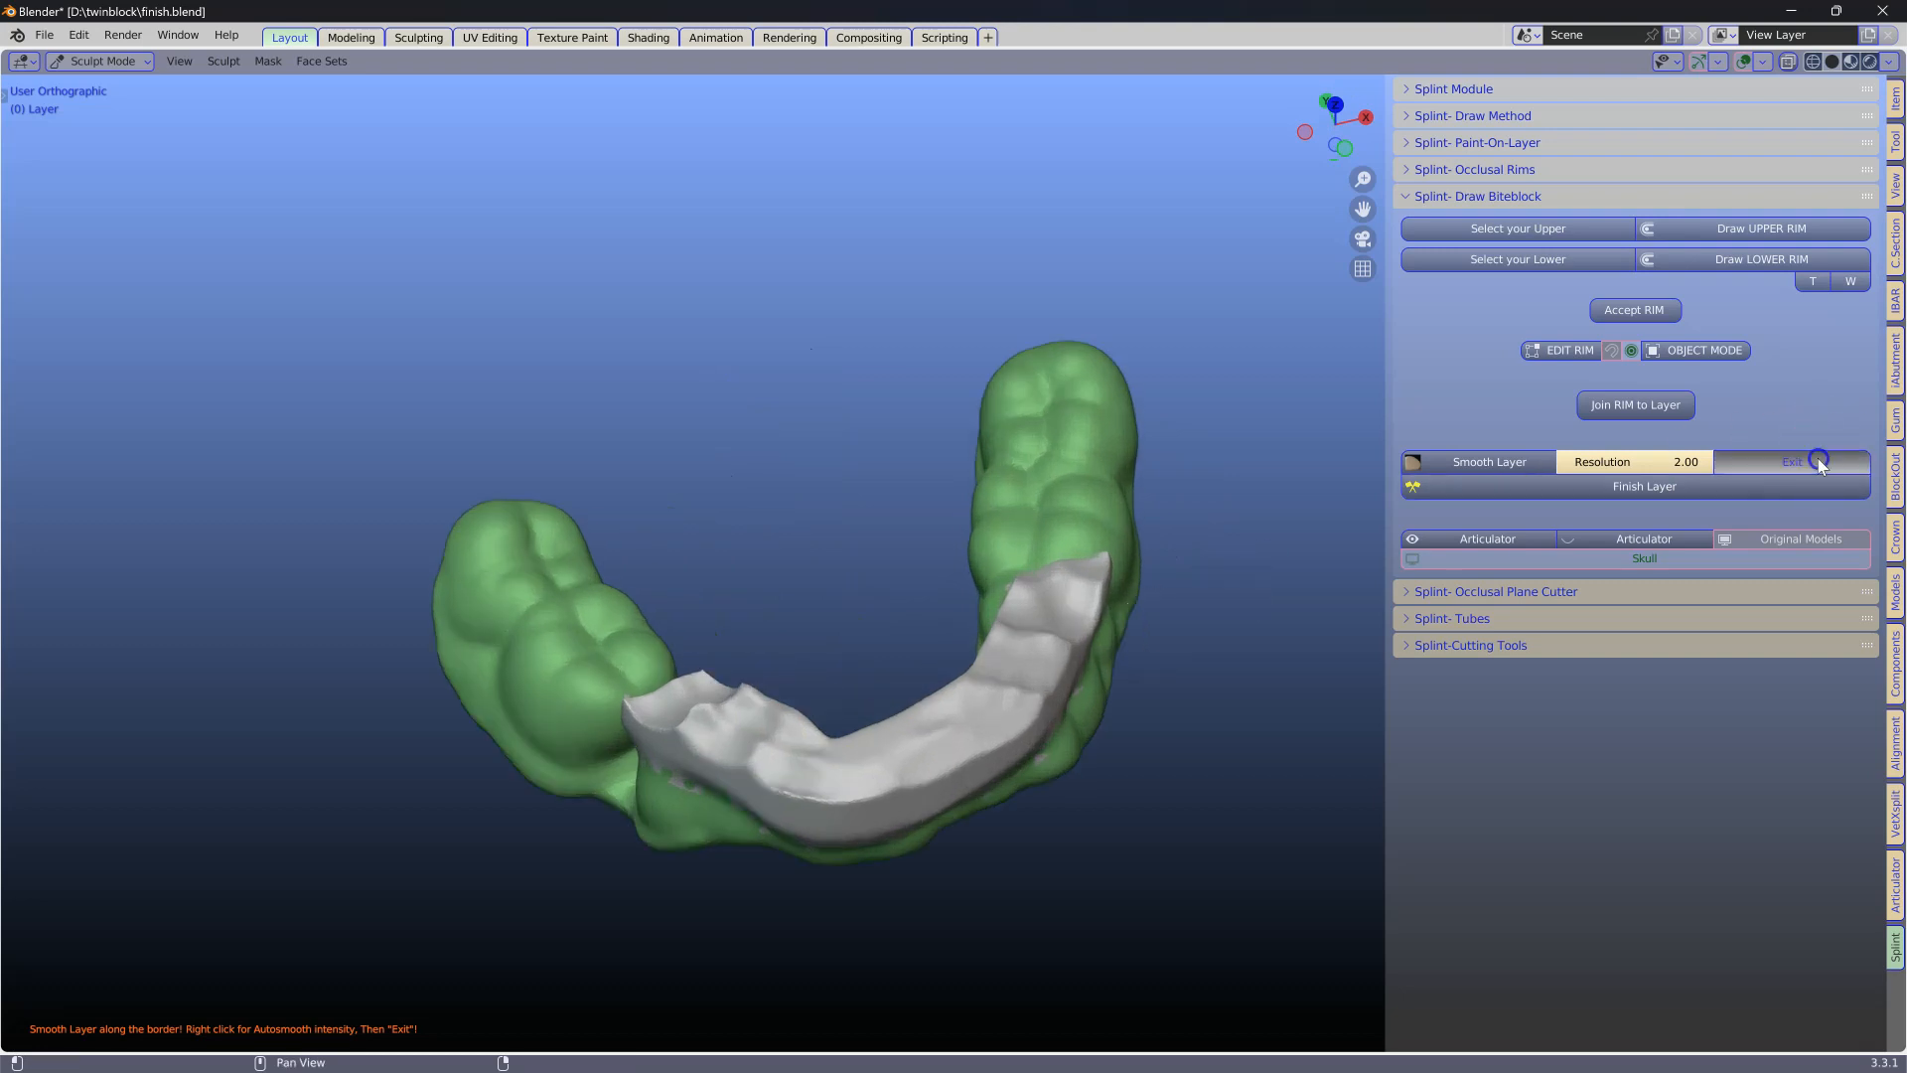
pyautogui.moveTo(1315, 540); pyautogui.dragTo(1037, 466, button='middle')
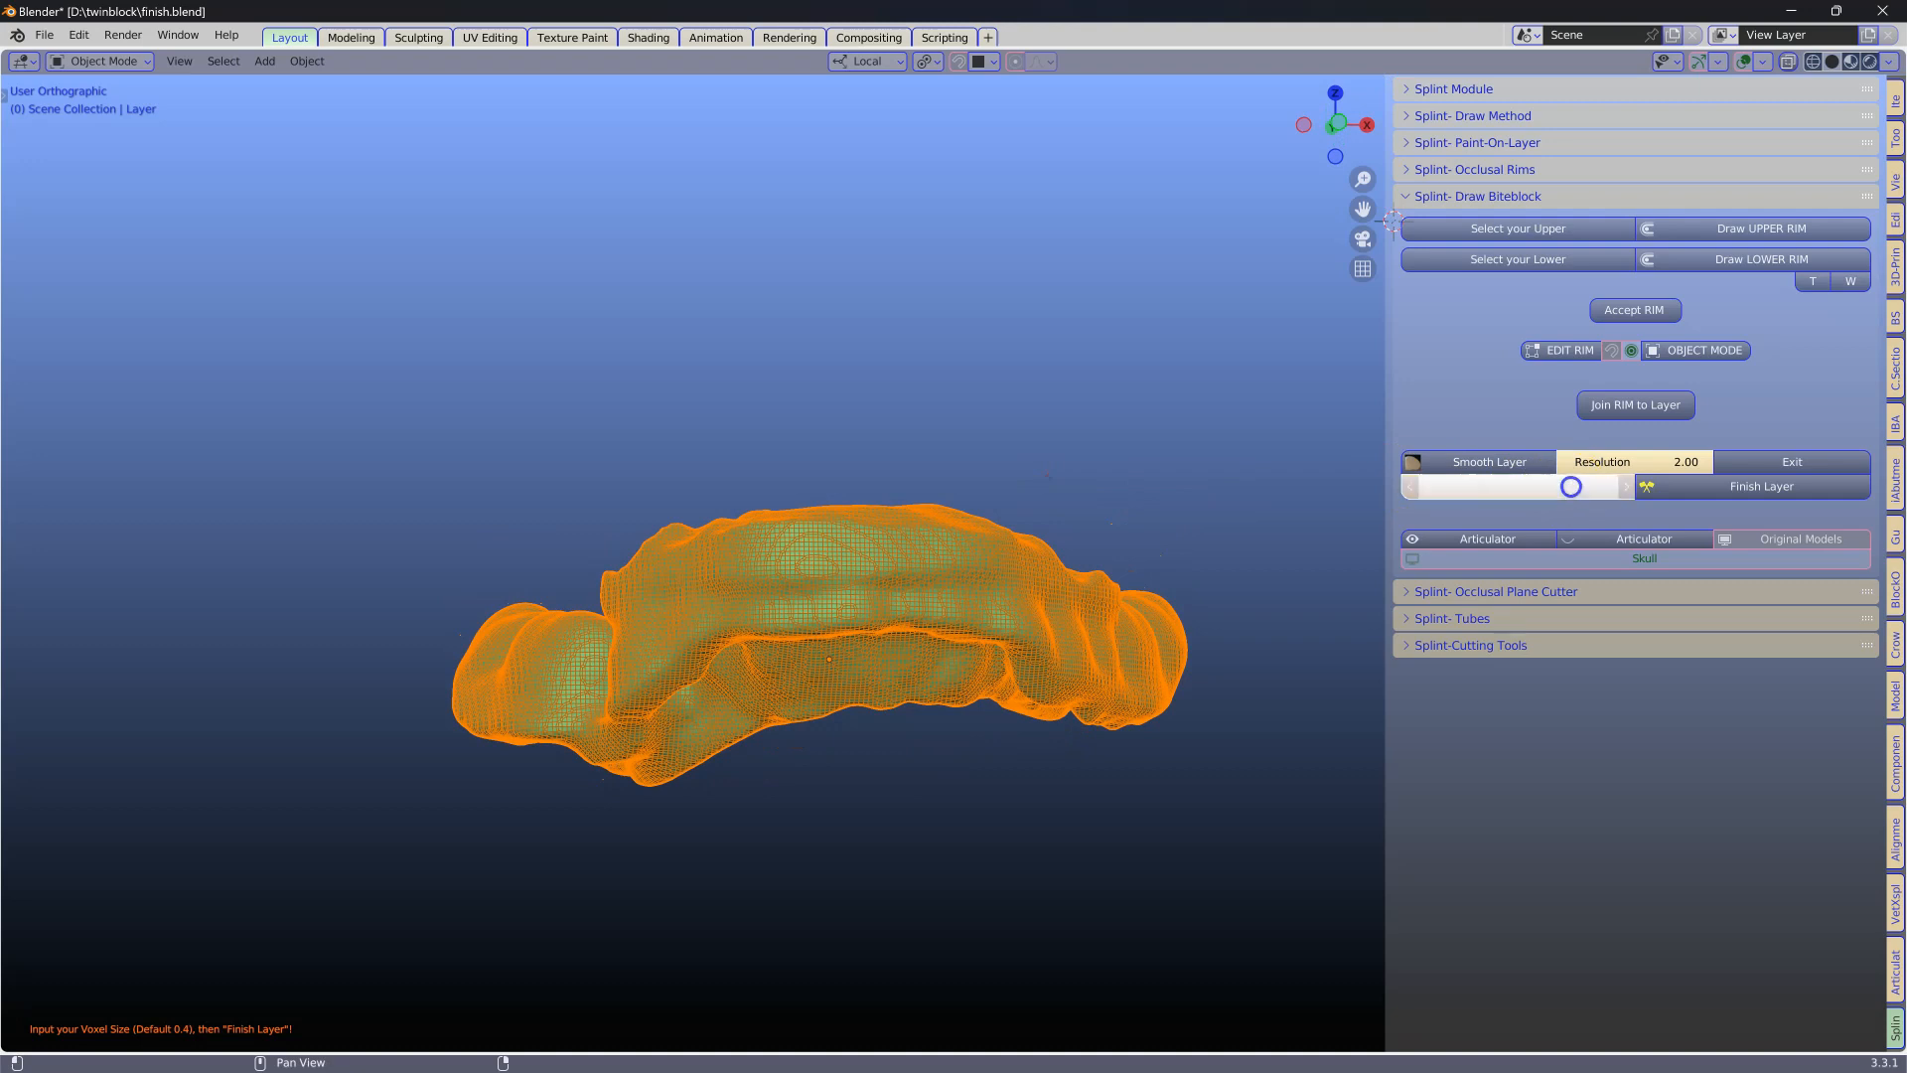
pyautogui.click(1573, 487)
pyautogui.write('0.3')
pyautogui.press('Return')
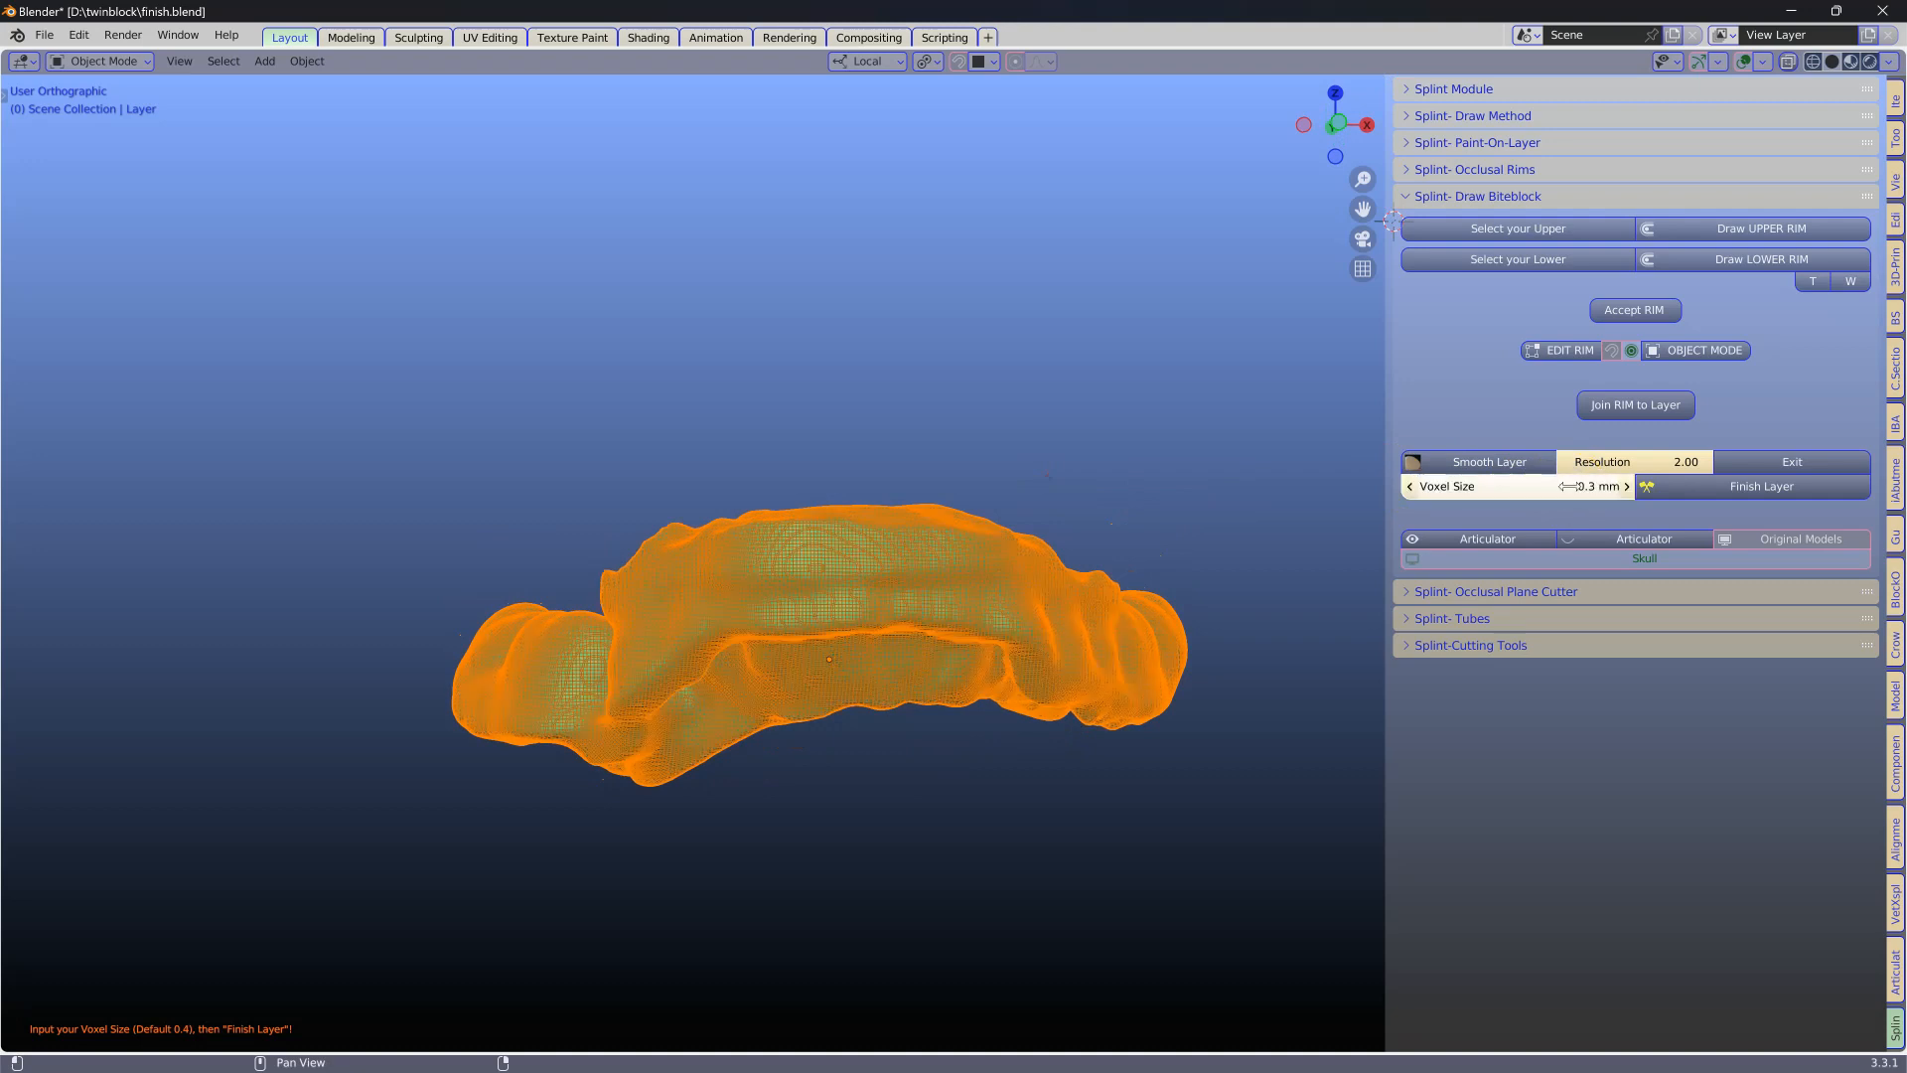
pyautogui.click(1696, 480)
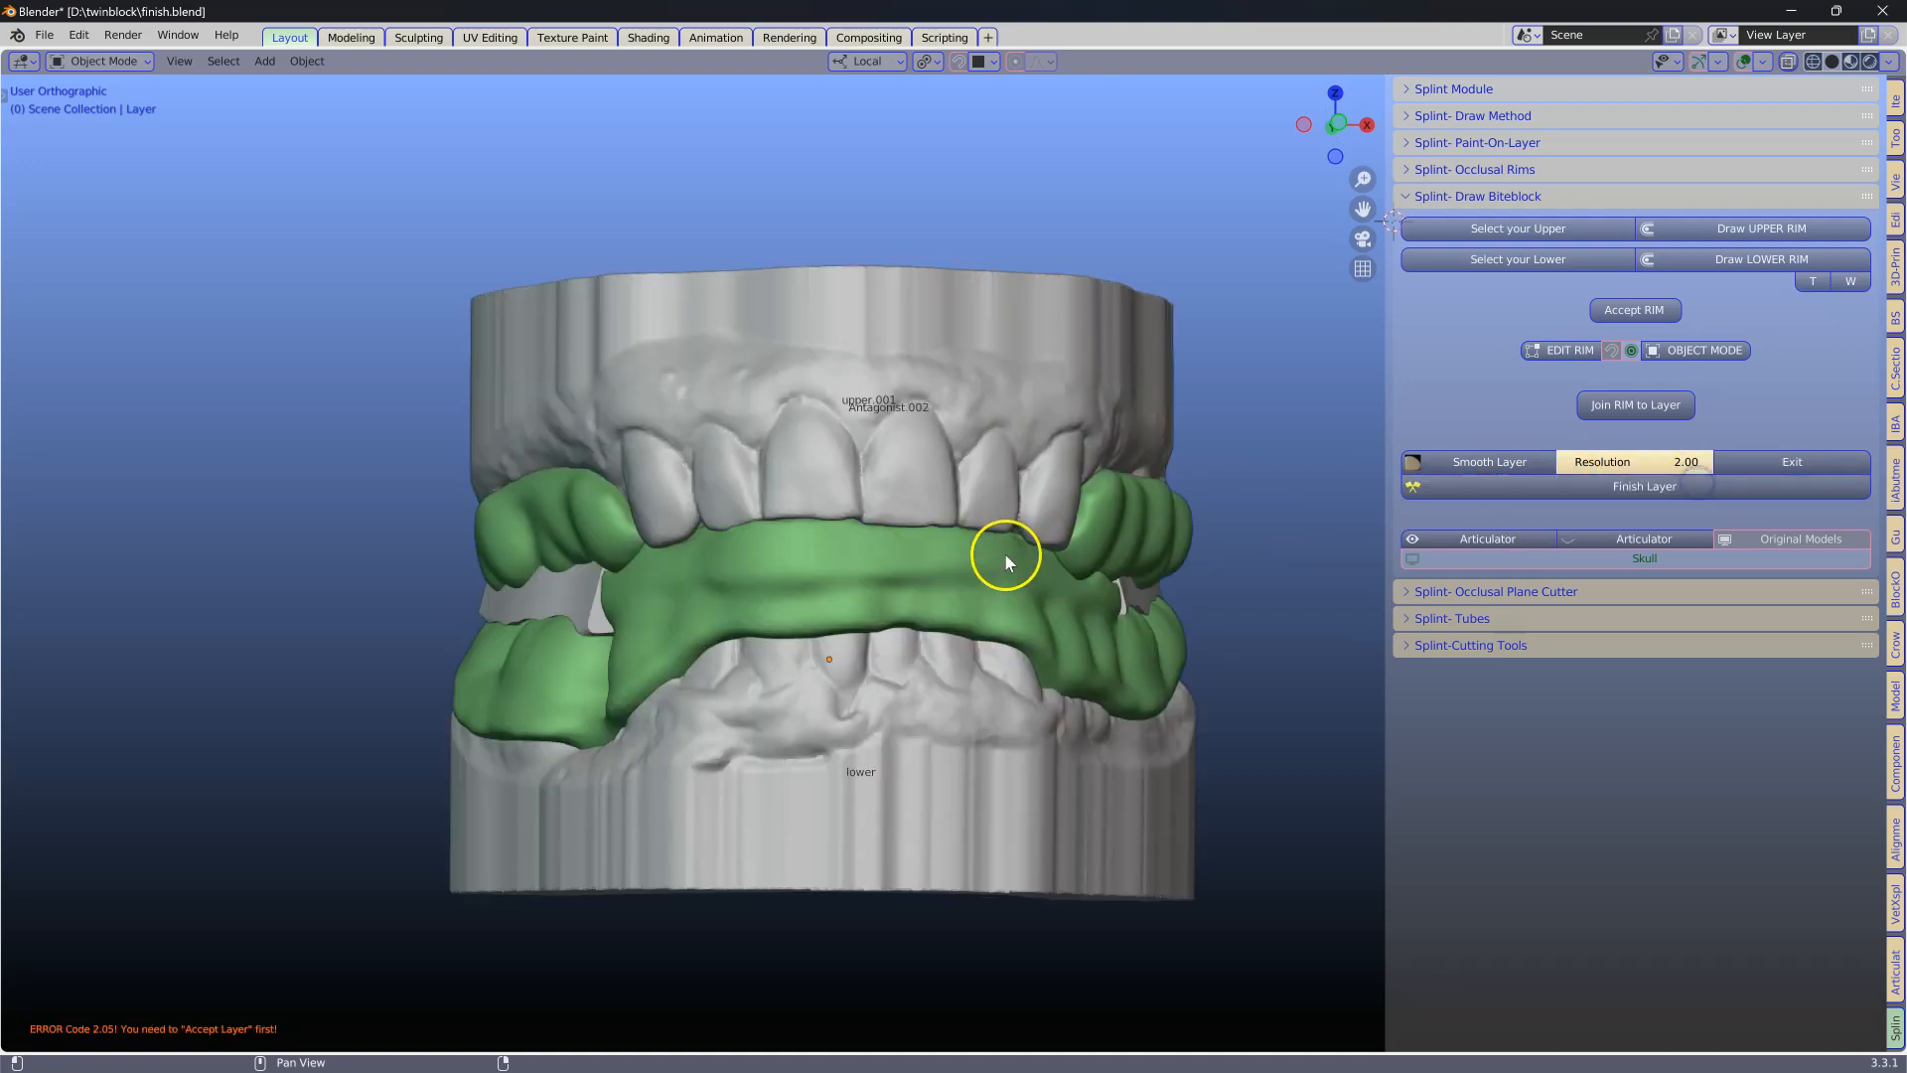
# Isolate the united upper bite block by hiding all other objects.
pyautogui.moveTo(916, 522); pyautogui.dragTo(1000, 545, button='middle')
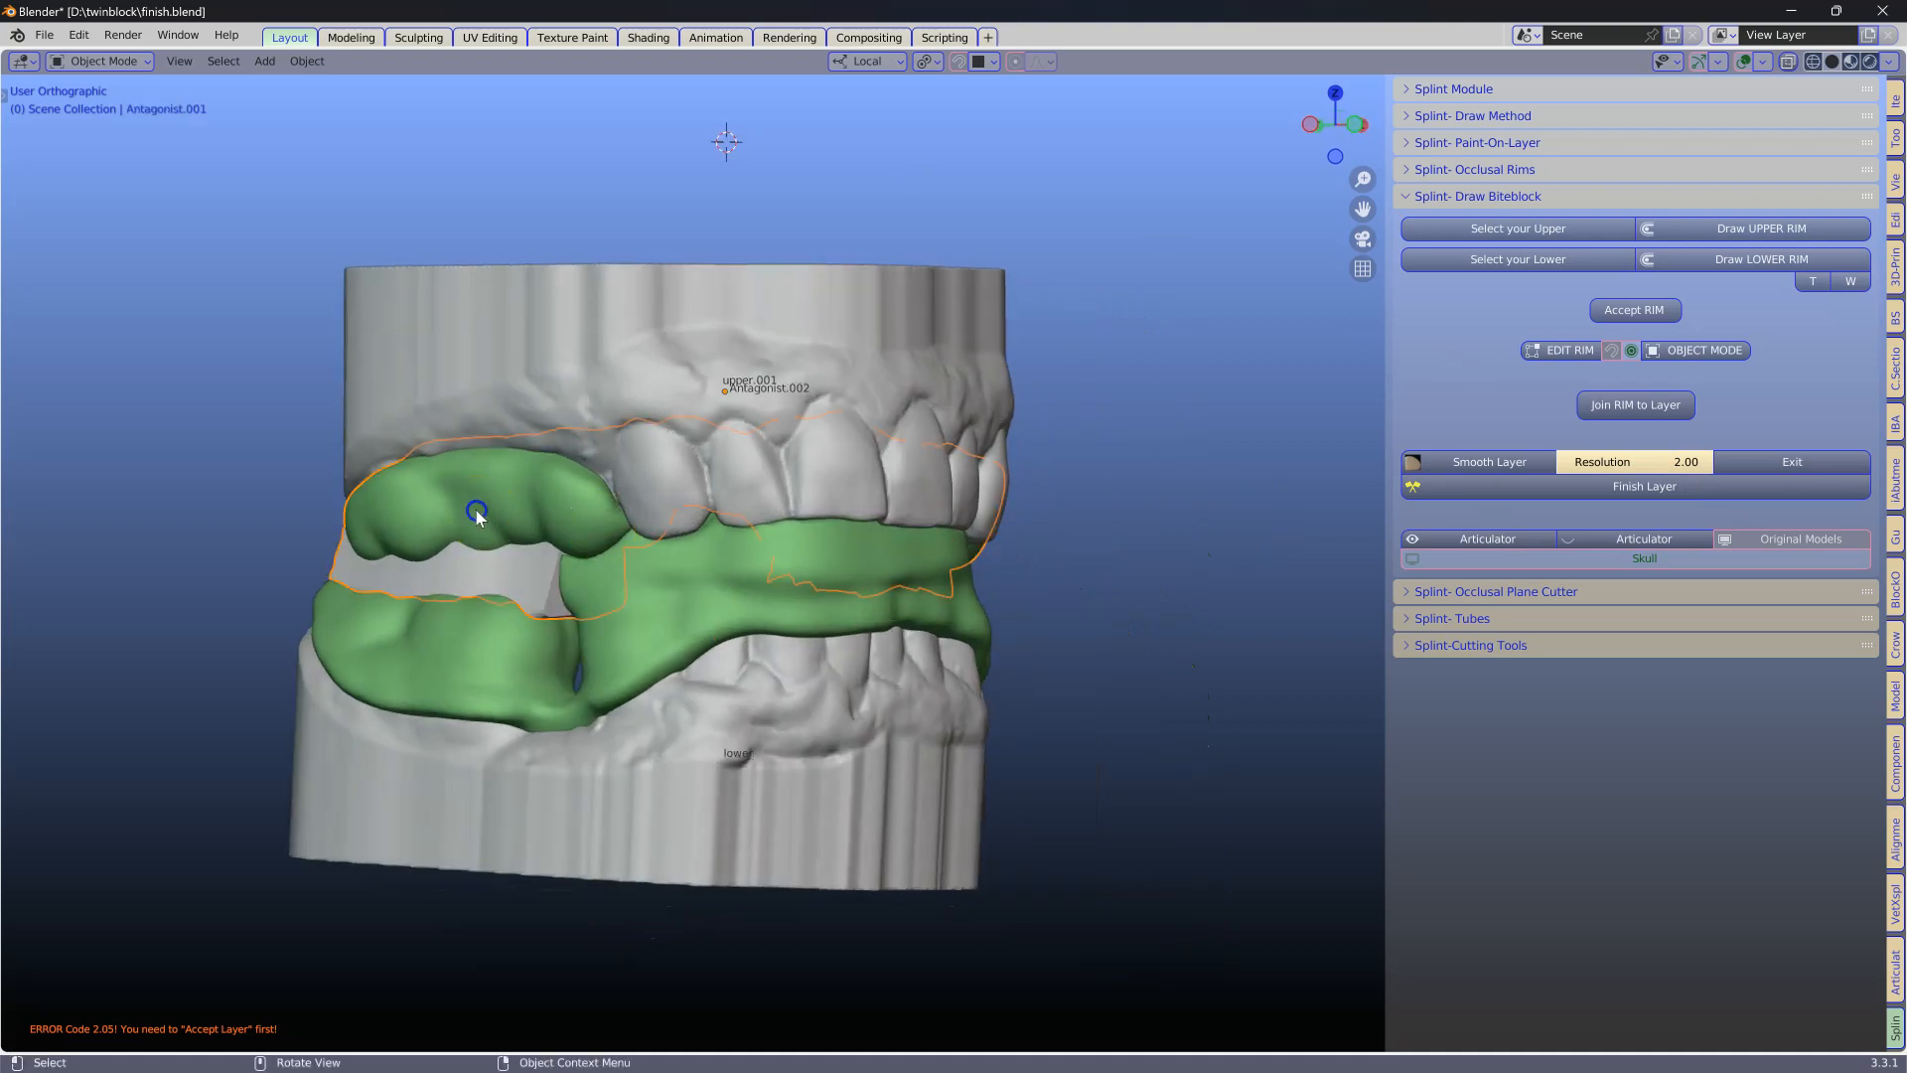
pyautogui.hotkey('ctrl', 'i')
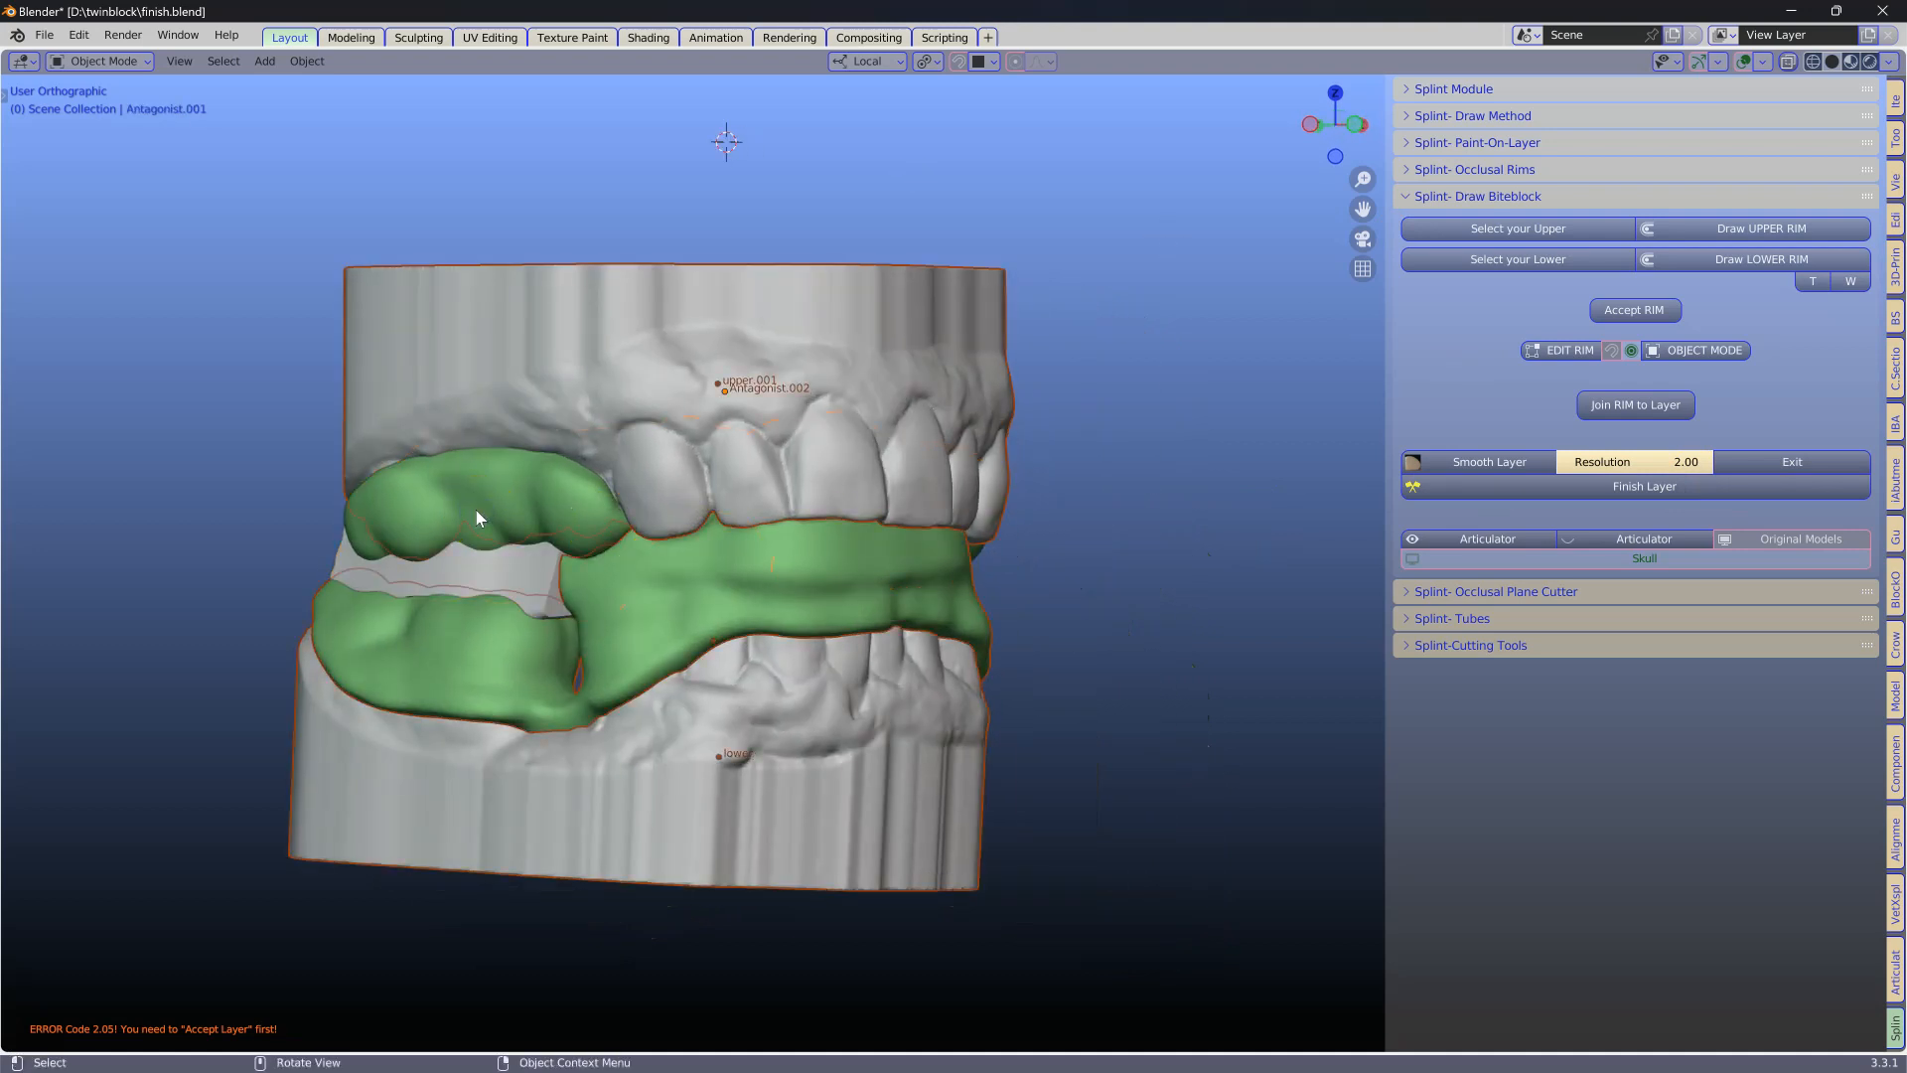
pyautogui.press('h')
pyautogui.moveTo(477, 517); pyautogui.dragTo(479, 514, button='middle')
pyautogui.click(608, 529)
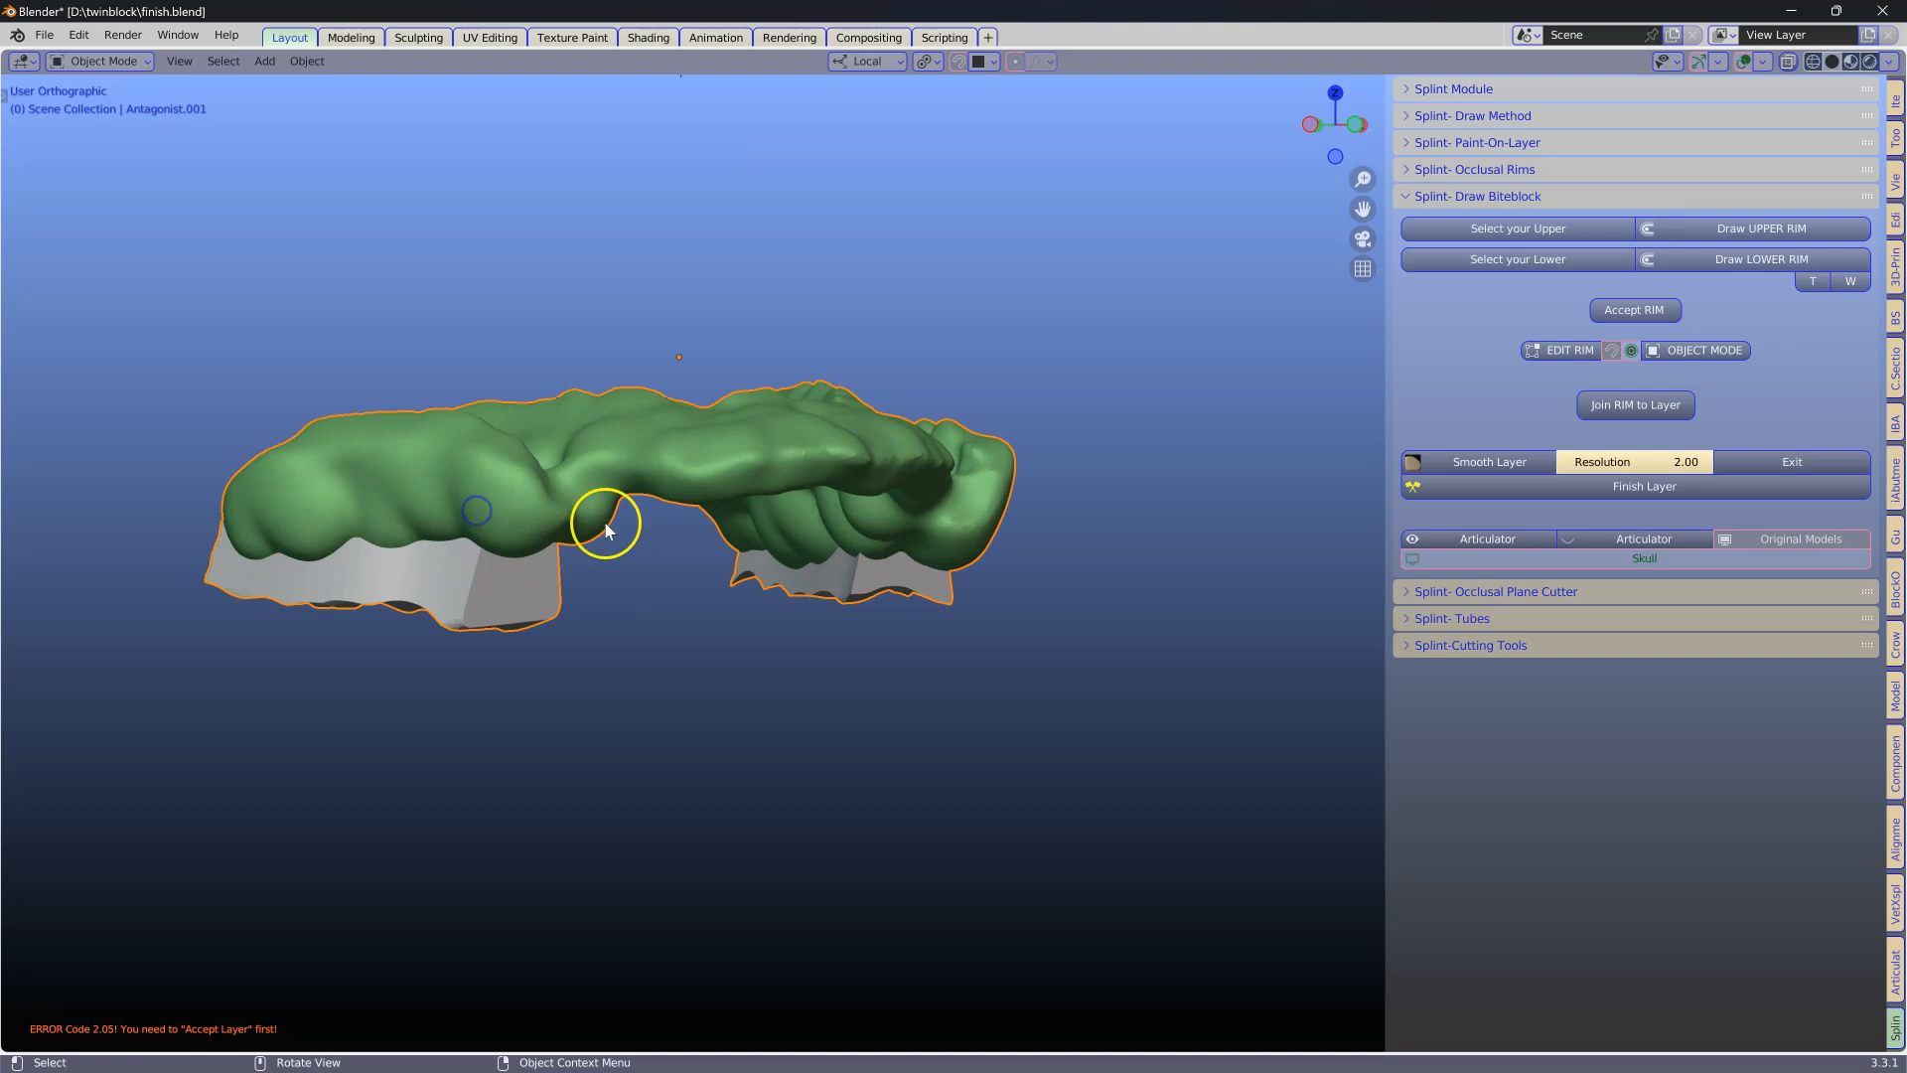
# Start smoothing the upper layer and smooth the joint around the front ends of the posterior blocks.
pyautogui.click(1445, 465)
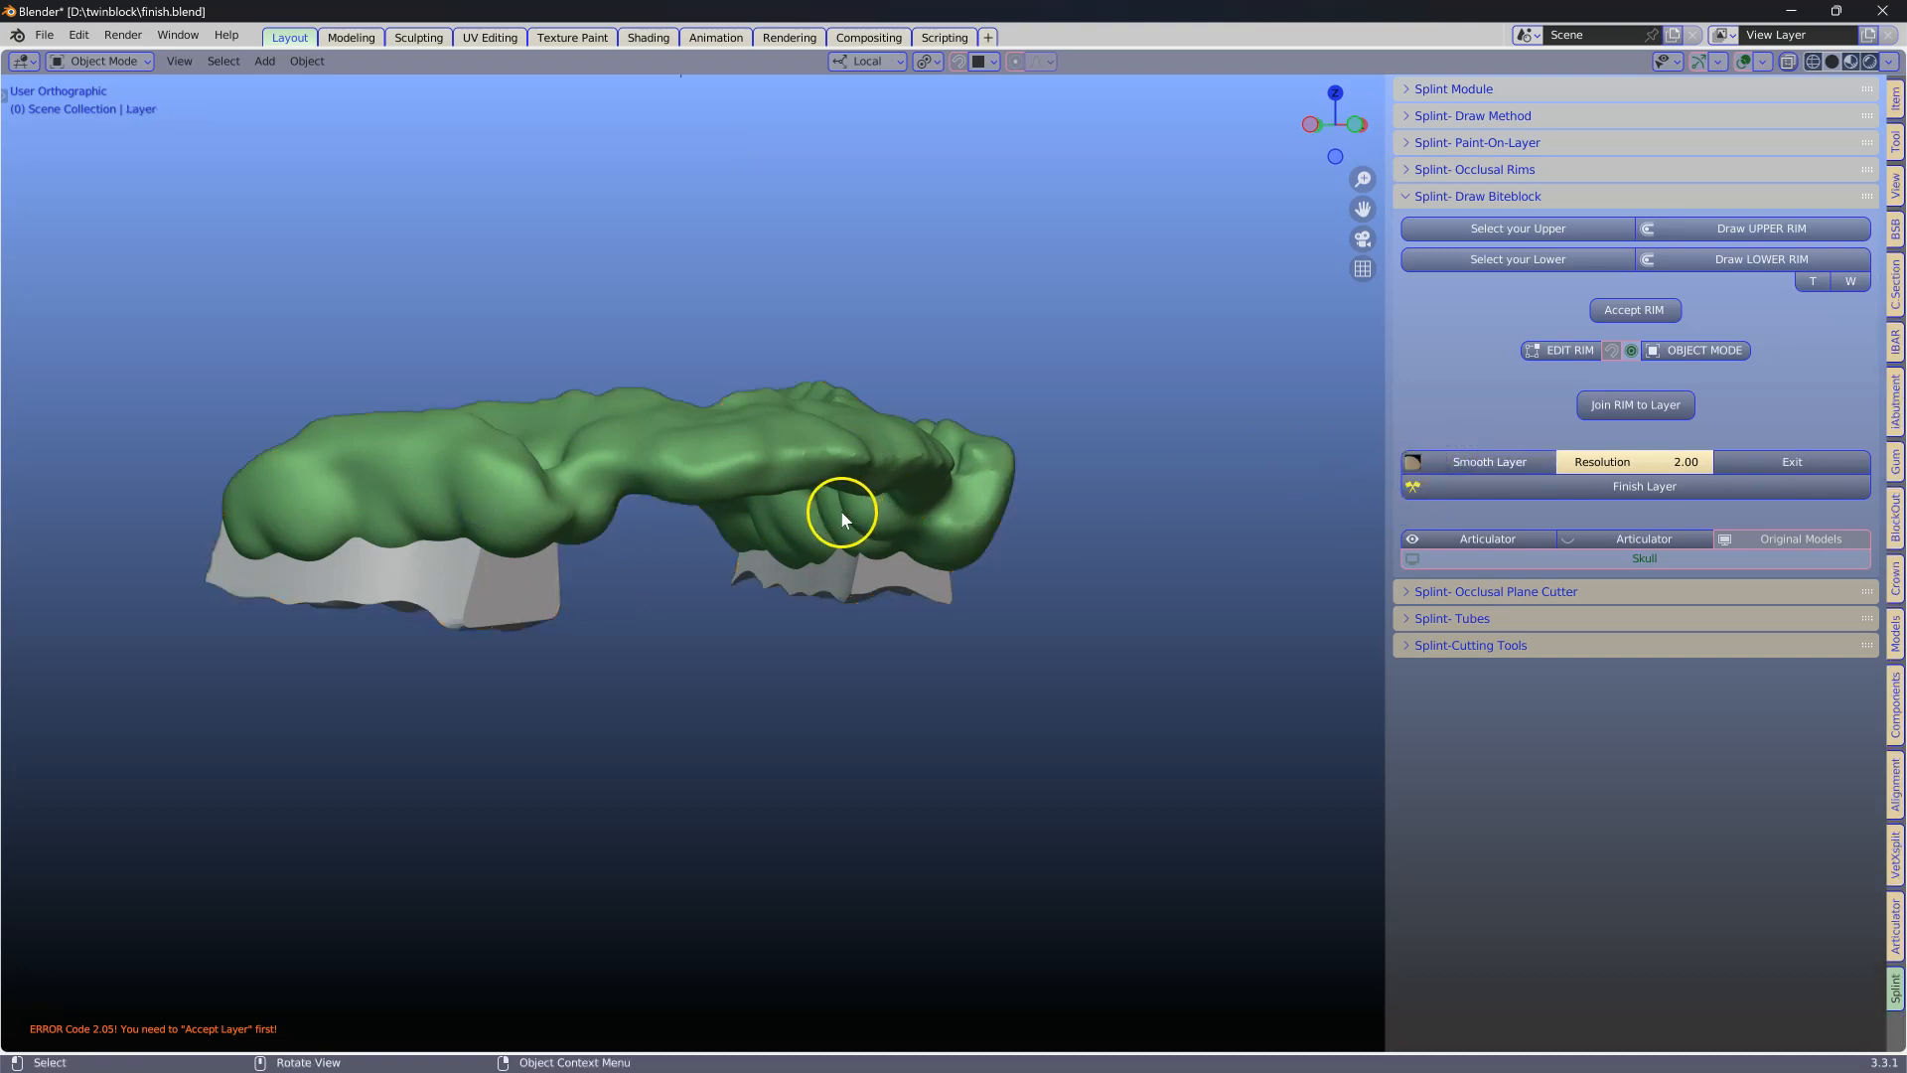
pyautogui.click(1421, 463)
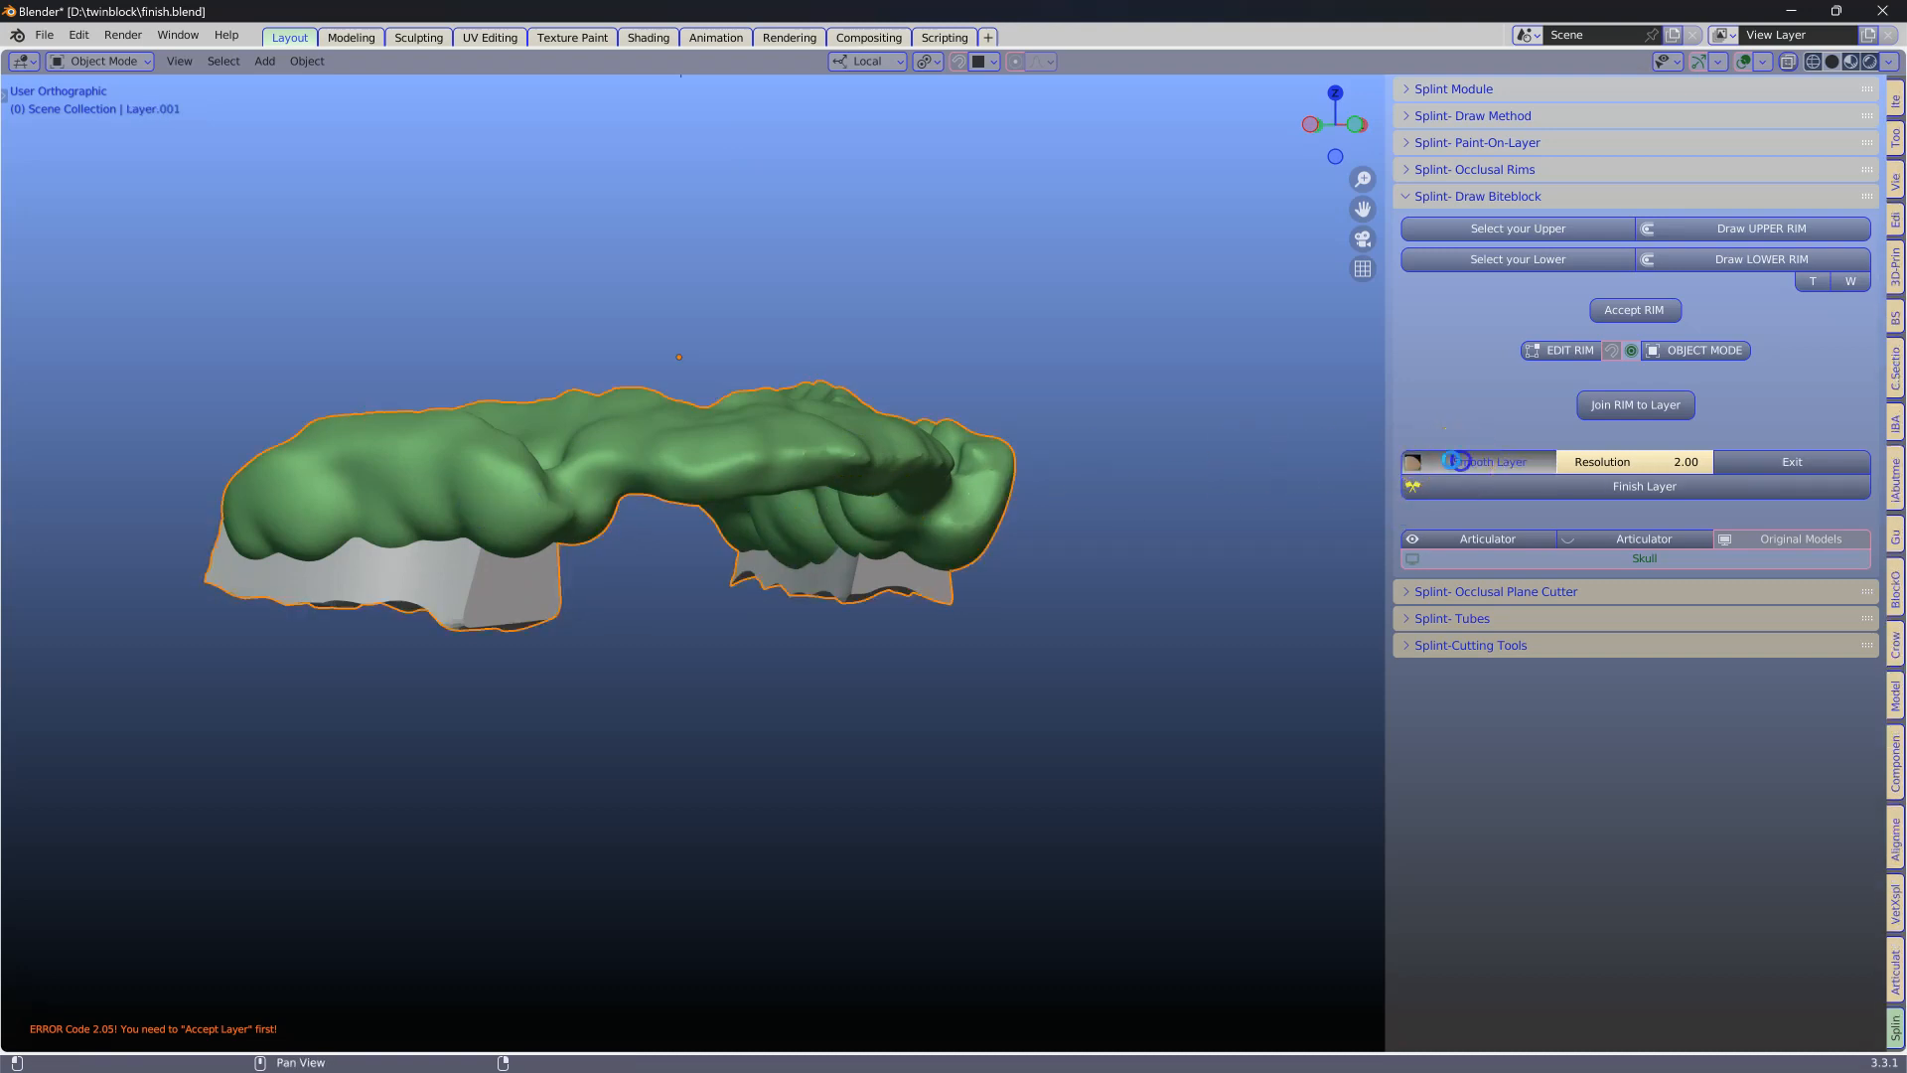
pyautogui.rightClick(556, 626)
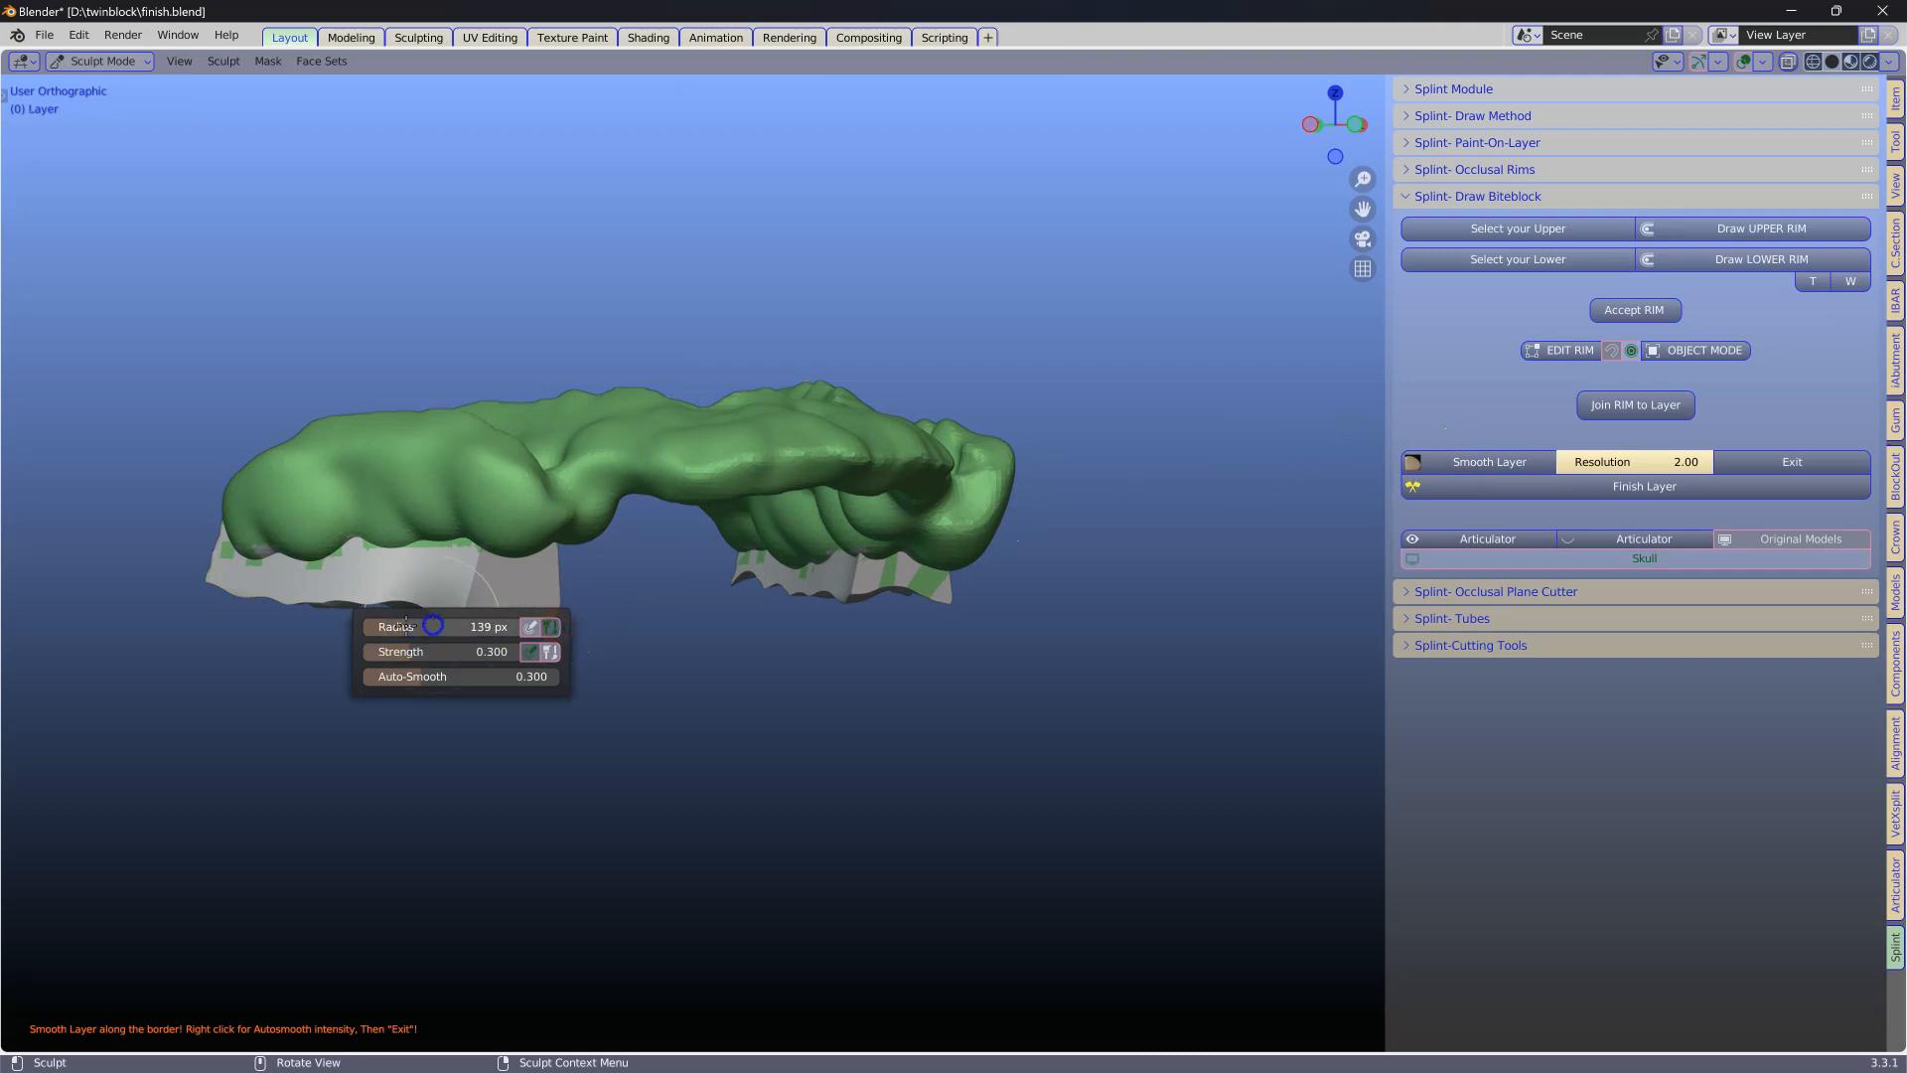
pyautogui.moveTo(345, 513)
pyautogui.mouseDown()
pyautogui.moveTo(350, 540)
pyautogui.moveTo(302, 532)
pyautogui.mouseUp()
pyautogui.moveTo(471, 535)
pyautogui.mouseDown(button='middle')
pyautogui.moveTo(509, 537)
pyautogui.moveTo(426, 481)
pyautogui.moveTo(443, 515)
pyautogui.moveTo(341, 538)
pyautogui.mouseUp(button='middle')
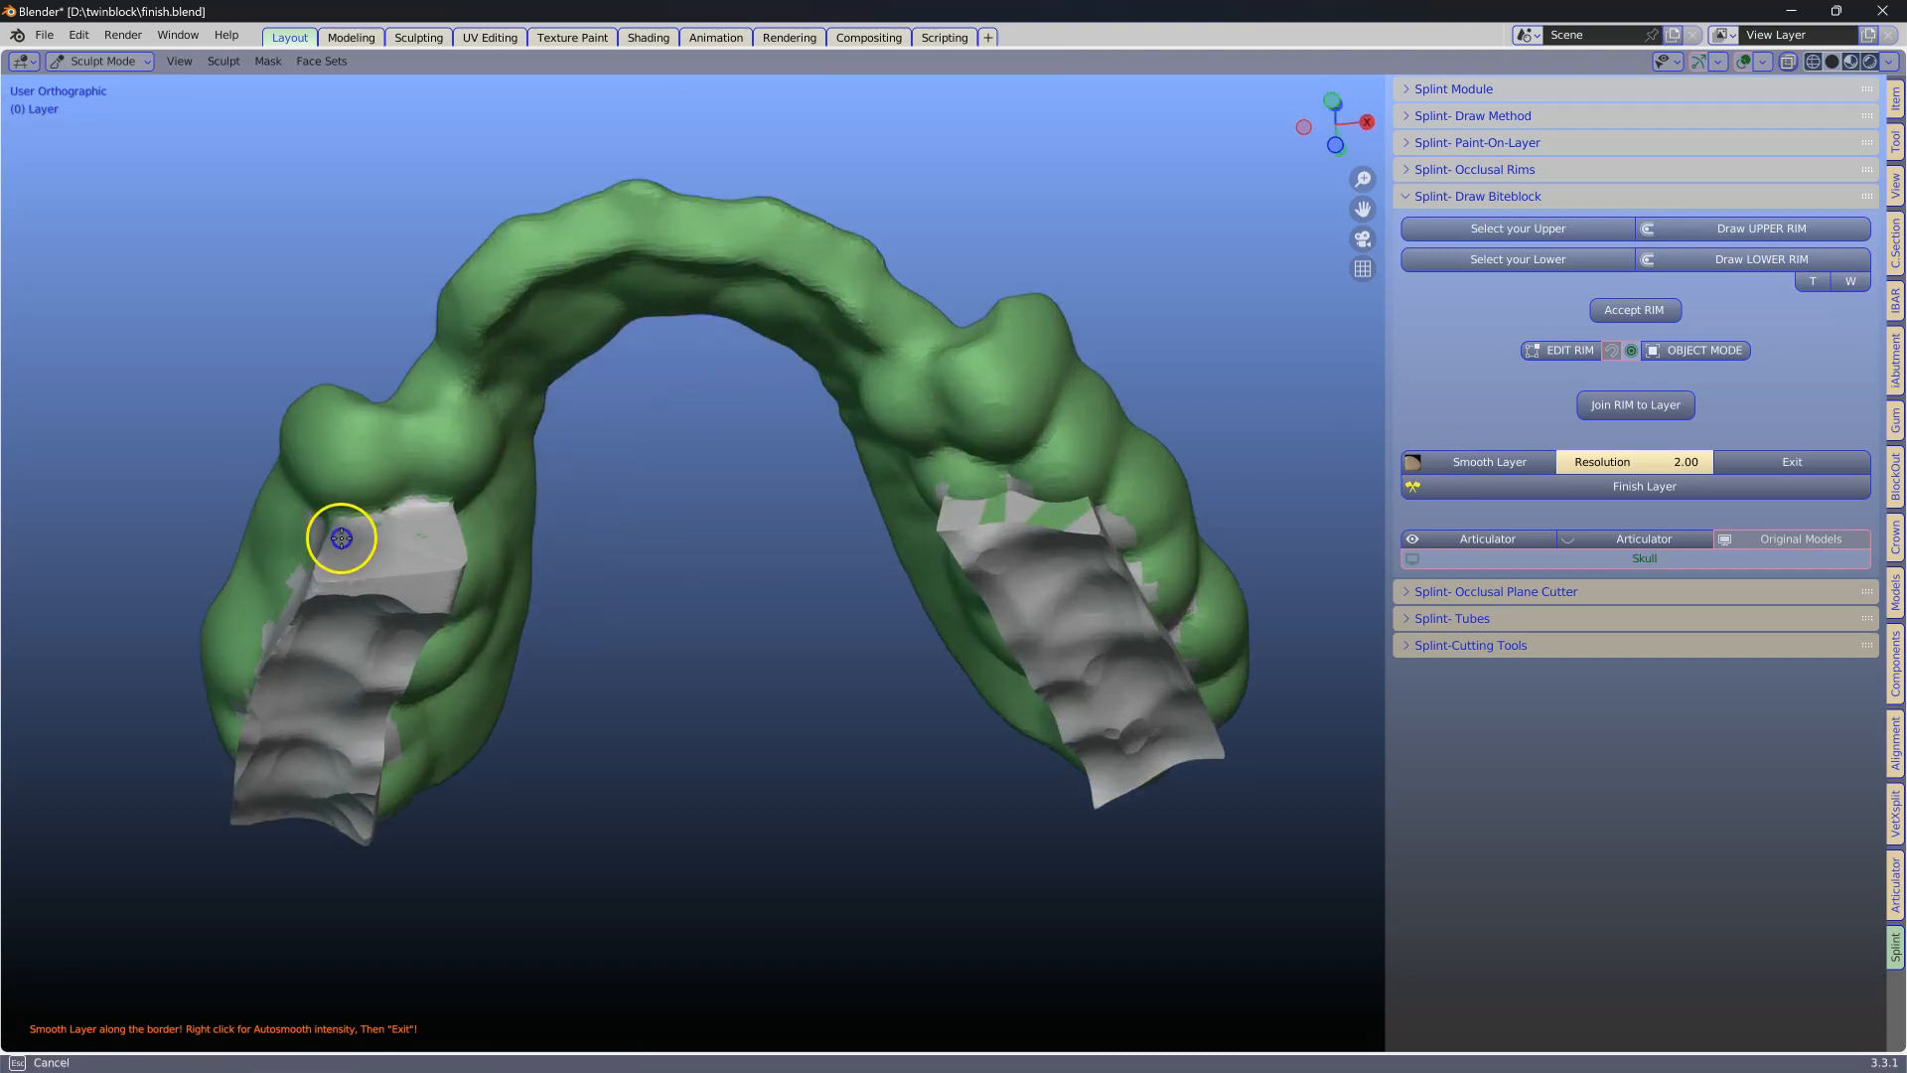
pyautogui.moveTo(1076, 468); pyautogui.dragTo(934, 425, button='middle')
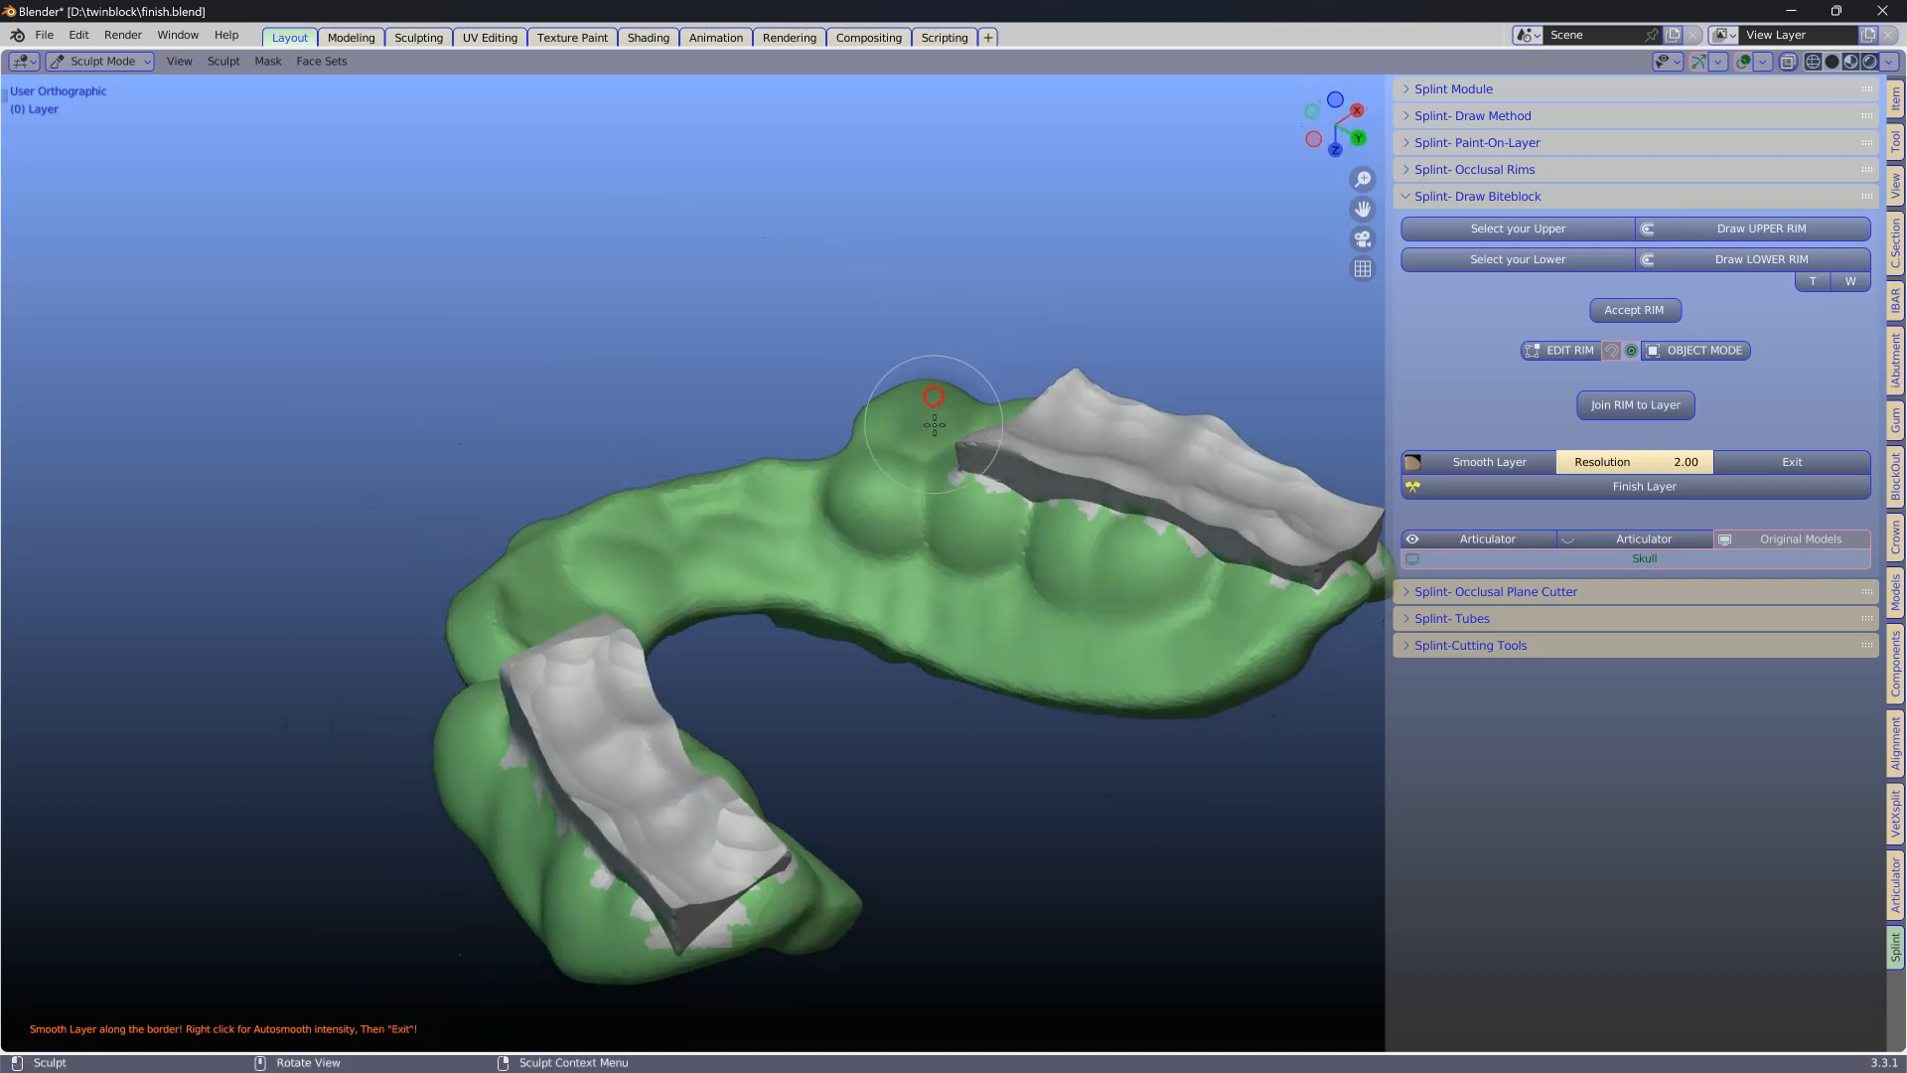
# Smooth the seams along the sides of both posterior blocks where they meet the upper green layer.
pyautogui.moveTo(1291, 553); pyautogui.dragTo(630, 605, button='middle')
pyautogui.moveTo(923, 581)
pyautogui.mouseDown()
pyautogui.moveTo(630, 617)
pyautogui.moveTo(1146, 520)
pyautogui.moveTo(933, 391)
pyautogui.moveTo(992, 411)
pyautogui.moveTo(1056, 387)
pyautogui.moveTo(941, 405)
pyautogui.moveTo(1005, 395)
pyautogui.mouseUp()
pyautogui.moveTo(999, 396); pyautogui.dragTo(835, 429, button='middle')
pyautogui.moveTo(1092, 410)
pyautogui.mouseDown()
pyautogui.moveTo(1067, 378)
pyautogui.moveTo(1111, 381)
pyautogui.mouseUp()
pyautogui.moveTo(740, 487)
pyautogui.mouseDown(button='middle')
pyautogui.moveTo(997, 519)
pyautogui.moveTo(1026, 497)
pyautogui.mouseUp(button='middle')
pyautogui.scroll(3, 845, 498)
pyautogui.moveTo(826, 372)
pyautogui.mouseDown()
pyautogui.moveTo(731, 359)
pyautogui.moveTo(534, 417)
pyautogui.mouseUp()
# Set the smoothing resolution to 3.00 and blend the side and rear seams of the upper posterior blocks.
pyautogui.keyDown('shift'); pyautogui.moveTo(867, 536); pyautogui.dragTo(639, 604, button='middle'); pyautogui.keyUp('shift')
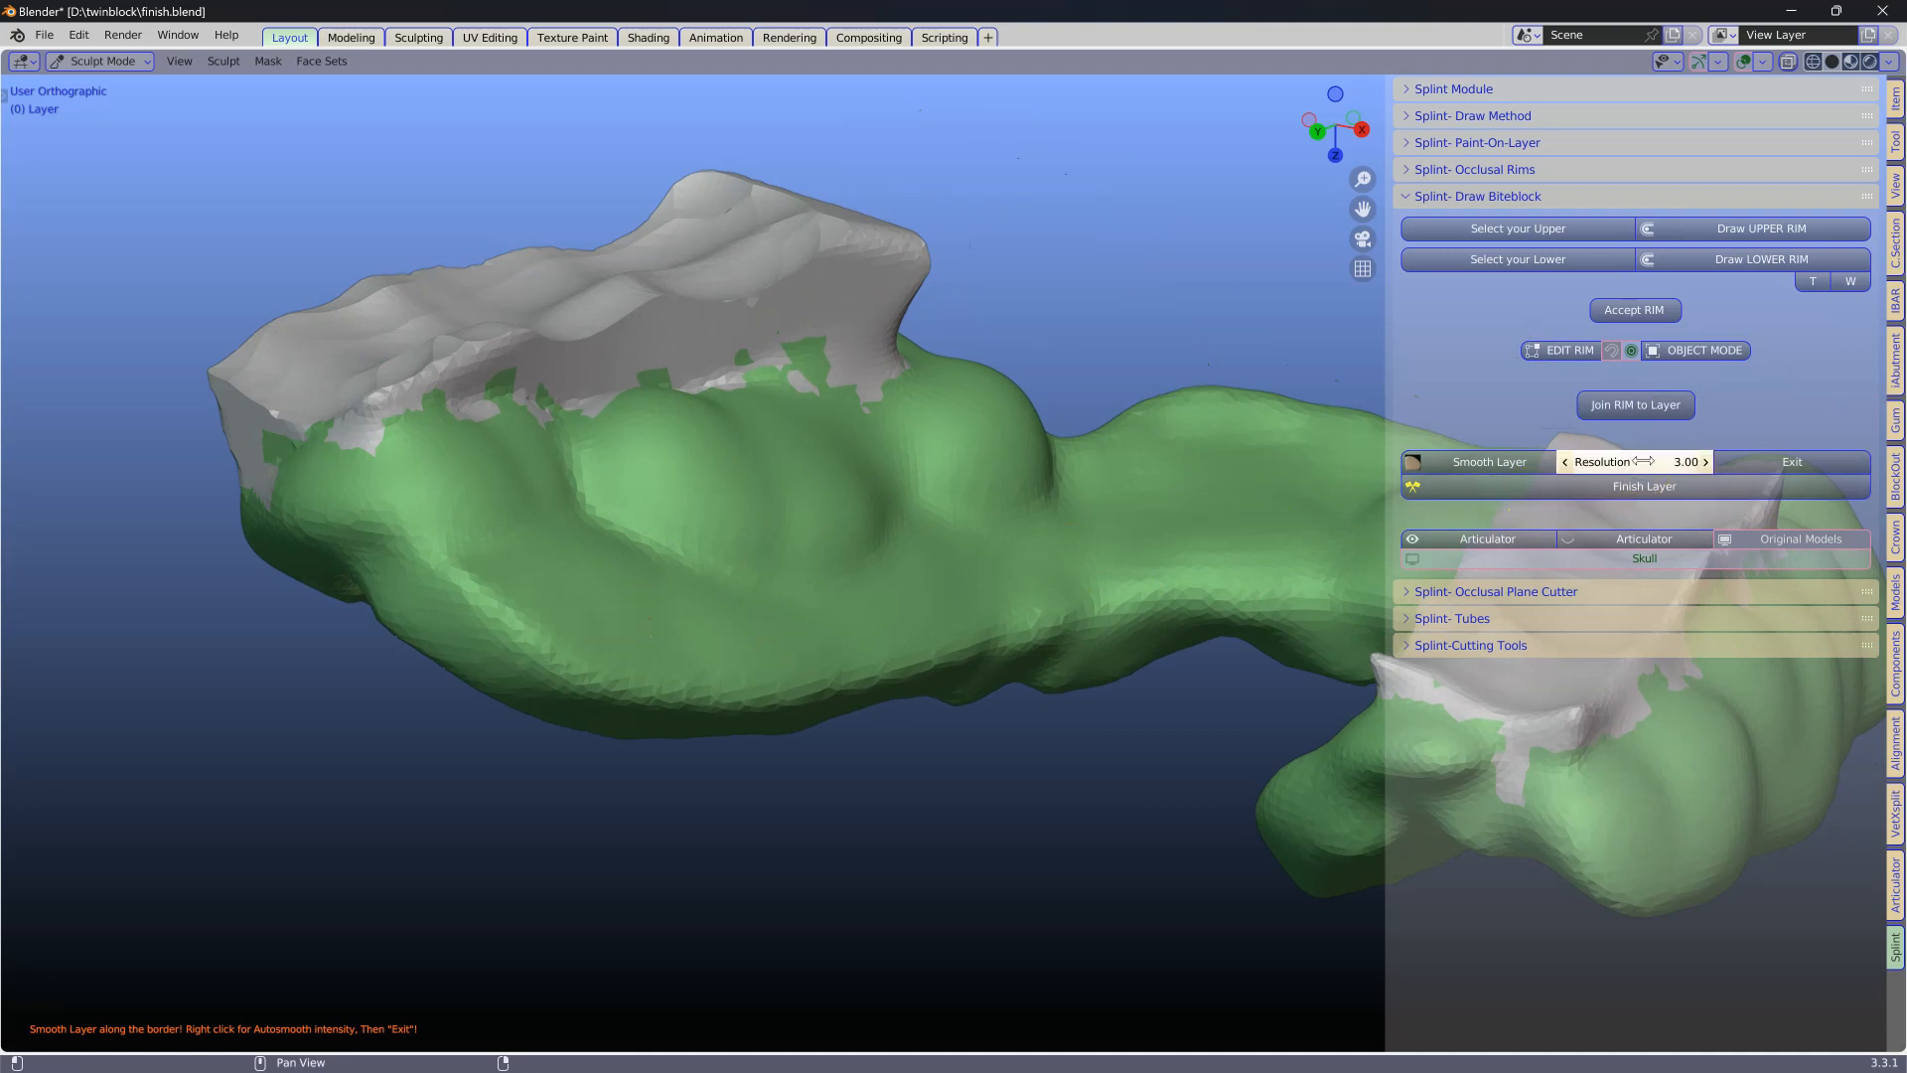
pyautogui.moveTo(732, 396)
pyautogui.mouseDown()
pyautogui.moveTo(375, 443)
pyautogui.moveTo(361, 463)
pyautogui.mouseUp()
pyautogui.moveTo(286, 531); pyautogui.dragTo(574, 477, button='middle')
pyautogui.moveTo(402, 430); pyautogui.dragTo(387, 499)
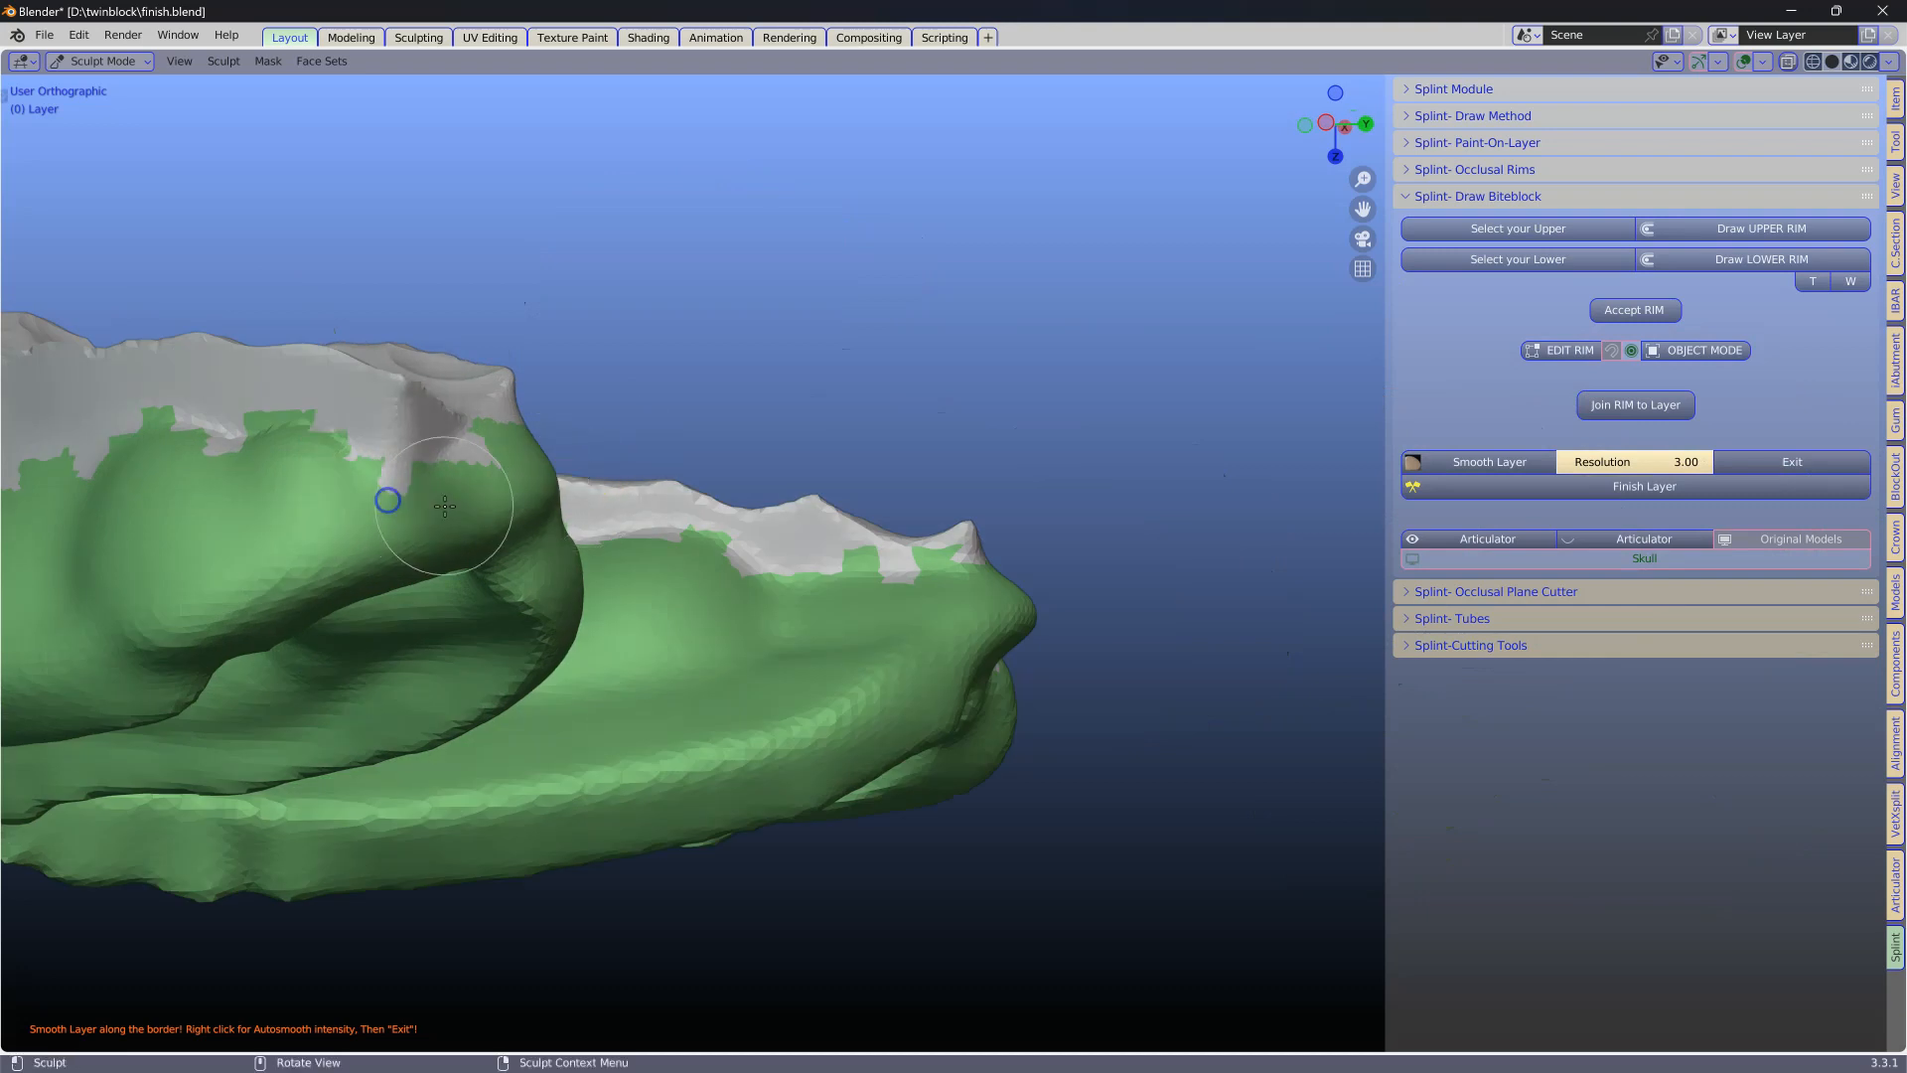
pyautogui.moveTo(447, 507); pyautogui.dragTo(621, 527, button='middle')
pyautogui.keyDown('shift'); pyautogui.moveTo(503, 540); pyautogui.dragTo(1174, 475, button='middle'); pyautogui.keyUp('shift')
pyautogui.moveTo(713, 456)
pyautogui.mouseDown()
pyautogui.moveTo(583, 405)
pyautogui.moveTo(651, 483)
pyautogui.mouseUp()
pyautogui.moveTo(666, 466)
pyautogui.mouseDown(button='middle')
pyautogui.moveTo(724, 575)
pyautogui.moveTo(787, 566)
pyautogui.mouseUp(button='middle')
# Set Auto-Smooth to 0.085 and smooth the biting surface and front edge of one upper posterior block.
pyautogui.rightClick(618, 628)
pyautogui.moveTo(636, 620); pyautogui.dragTo(586, 623)
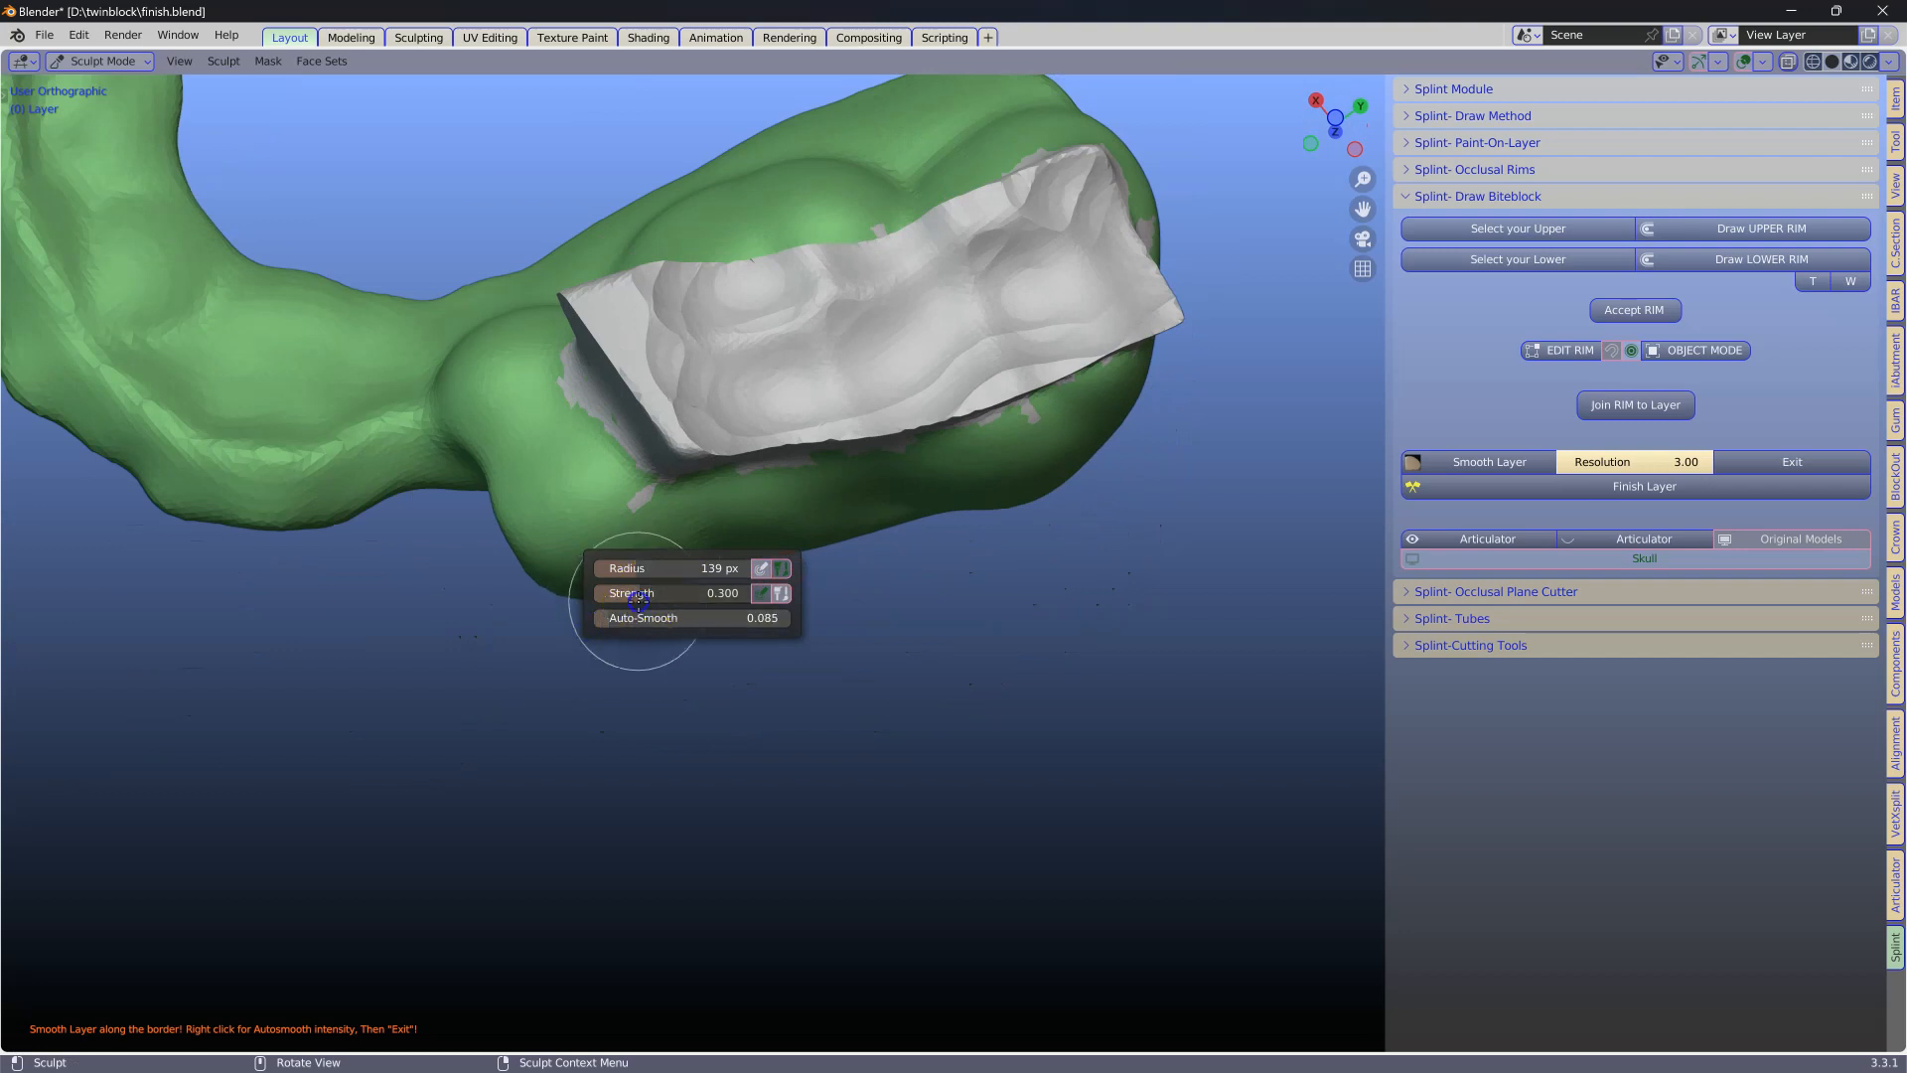
pyautogui.moveTo(899, 432)
pyautogui.mouseDown()
pyautogui.moveTo(1119, 311)
pyautogui.moveTo(1034, 256)
pyautogui.moveTo(690, 307)
pyautogui.moveTo(665, 283)
pyautogui.moveTo(826, 384)
pyautogui.moveTo(733, 431)
pyautogui.moveTo(1121, 427)
pyautogui.moveTo(1068, 365)
pyautogui.moveTo(1043, 268)
pyautogui.moveTo(1013, 315)
pyautogui.moveTo(732, 379)
pyautogui.moveTo(916, 474)
pyautogui.moveTo(745, 365)
pyautogui.moveTo(818, 481)
pyautogui.mouseUp()
pyautogui.scroll(-3, 848, 413)
pyautogui.scroll(1, 844, 417)
pyautogui.moveTo(817, 480); pyautogui.dragTo(864, 332, button='middle')
pyautogui.moveTo(740, 492)
pyautogui.mouseDown()
pyautogui.moveTo(732, 462)
pyautogui.moveTo(1069, 383)
pyautogui.moveTo(665, 502)
pyautogui.mouseUp()
pyautogui.moveTo(665, 501)
pyautogui.mouseDown(button='middle')
pyautogui.moveTo(724, 476)
pyautogui.moveTo(851, 546)
pyautogui.mouseUp(button='middle')
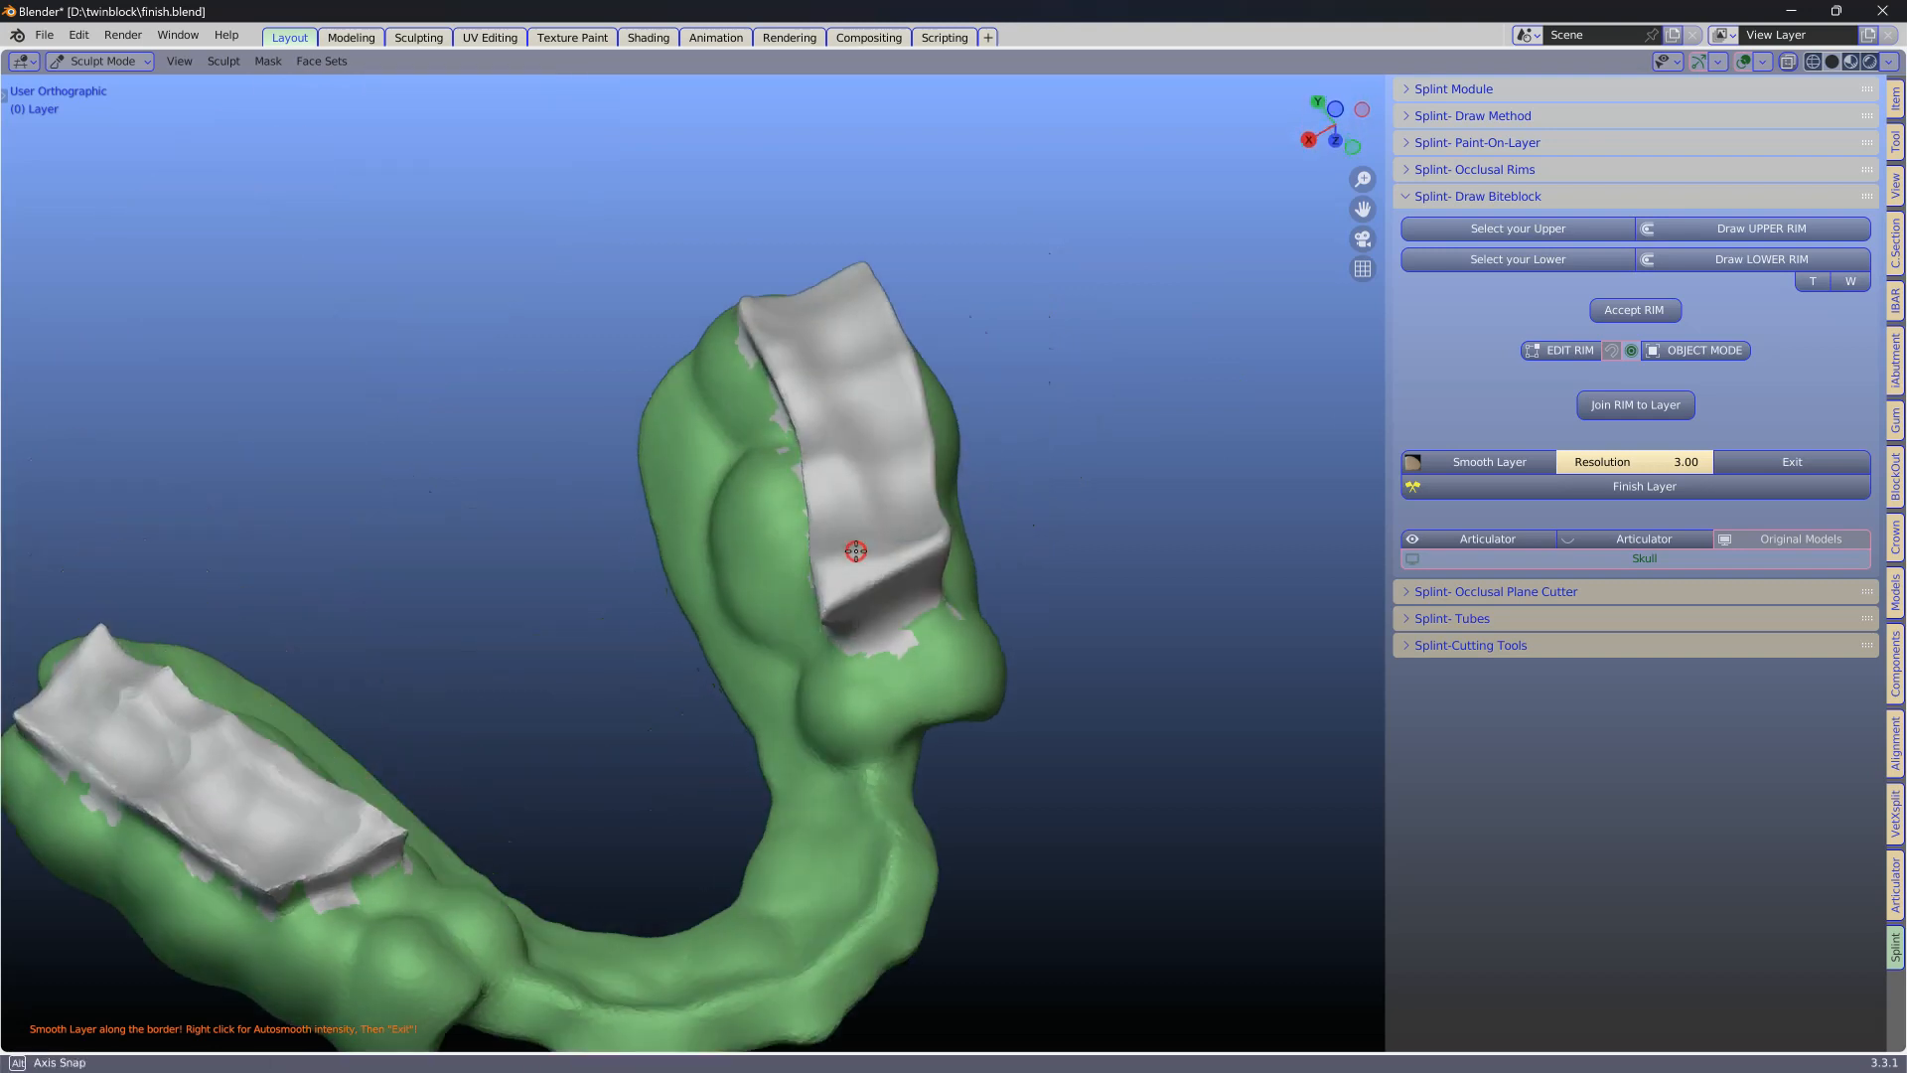
# Smooth the biting surfaces and side edges of both upper posterior blocks.
pyautogui.moveTo(103, 819)
pyautogui.mouseDown()
pyautogui.moveTo(140, 732)
pyautogui.moveTo(158, 809)
pyautogui.moveTo(242, 868)
pyautogui.moveTo(308, 817)
pyautogui.mouseUp()
pyautogui.moveTo(308, 816); pyautogui.dragTo(971, 566, button='middle')
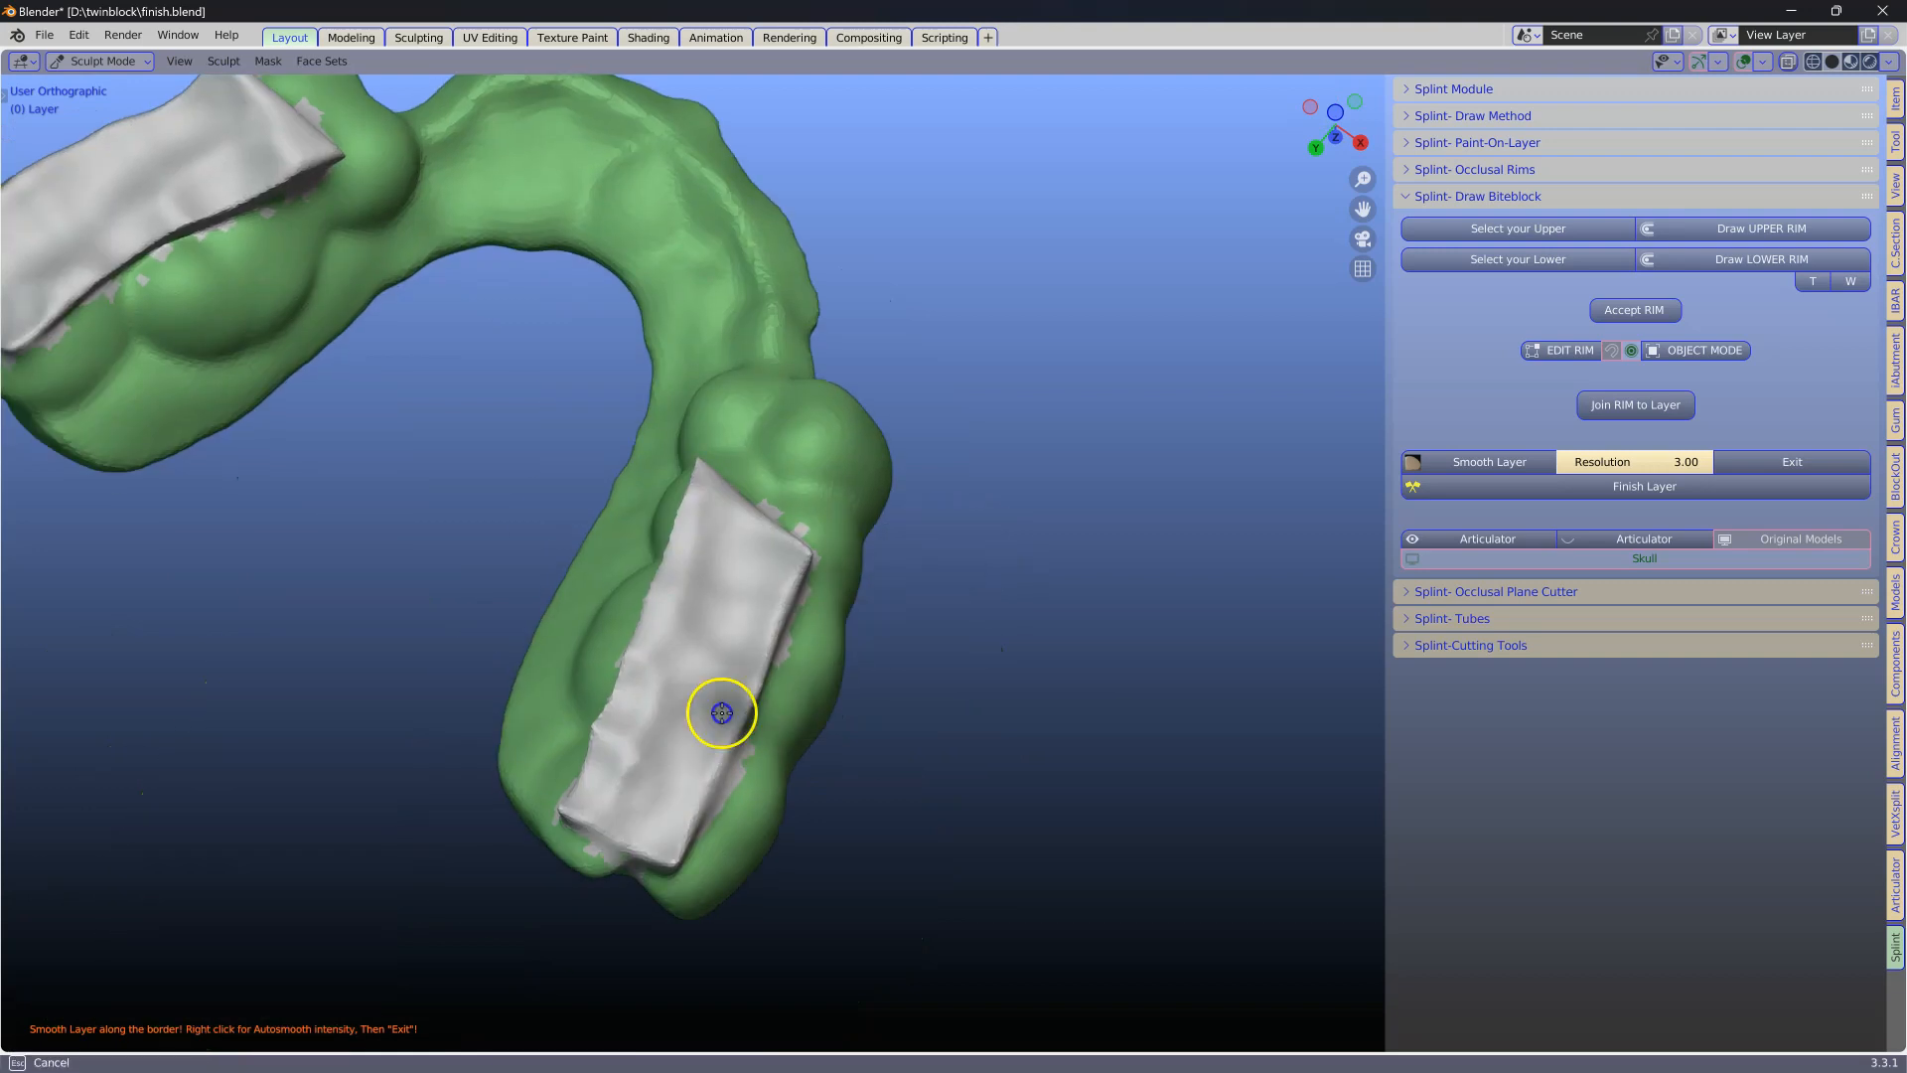
pyautogui.moveTo(621, 737); pyautogui.dragTo(882, 647, button='middle')
pyautogui.moveTo(881, 647)
pyautogui.mouseDown()
pyautogui.moveTo(681, 732)
pyautogui.moveTo(520, 724)
pyautogui.moveTo(728, 759)
pyautogui.moveTo(682, 822)
pyautogui.moveTo(873, 787)
pyautogui.mouseUp()
pyautogui.moveTo(873, 787)
pyautogui.mouseDown(button='middle')
pyautogui.moveTo(800, 824)
pyautogui.moveTo(480, 779)
pyautogui.moveTo(506, 839)
pyautogui.mouseUp(button='middle')
pyautogui.moveTo(507, 839)
pyautogui.mouseDown()
pyautogui.moveTo(758, 874)
pyautogui.moveTo(674, 922)
pyautogui.moveTo(834, 808)
pyautogui.mouseUp()
pyautogui.moveTo(835, 808)
pyautogui.mouseDown(button='middle')
pyautogui.moveTo(792, 741)
pyautogui.moveTo(843, 647)
pyautogui.mouseUp(button='middle')
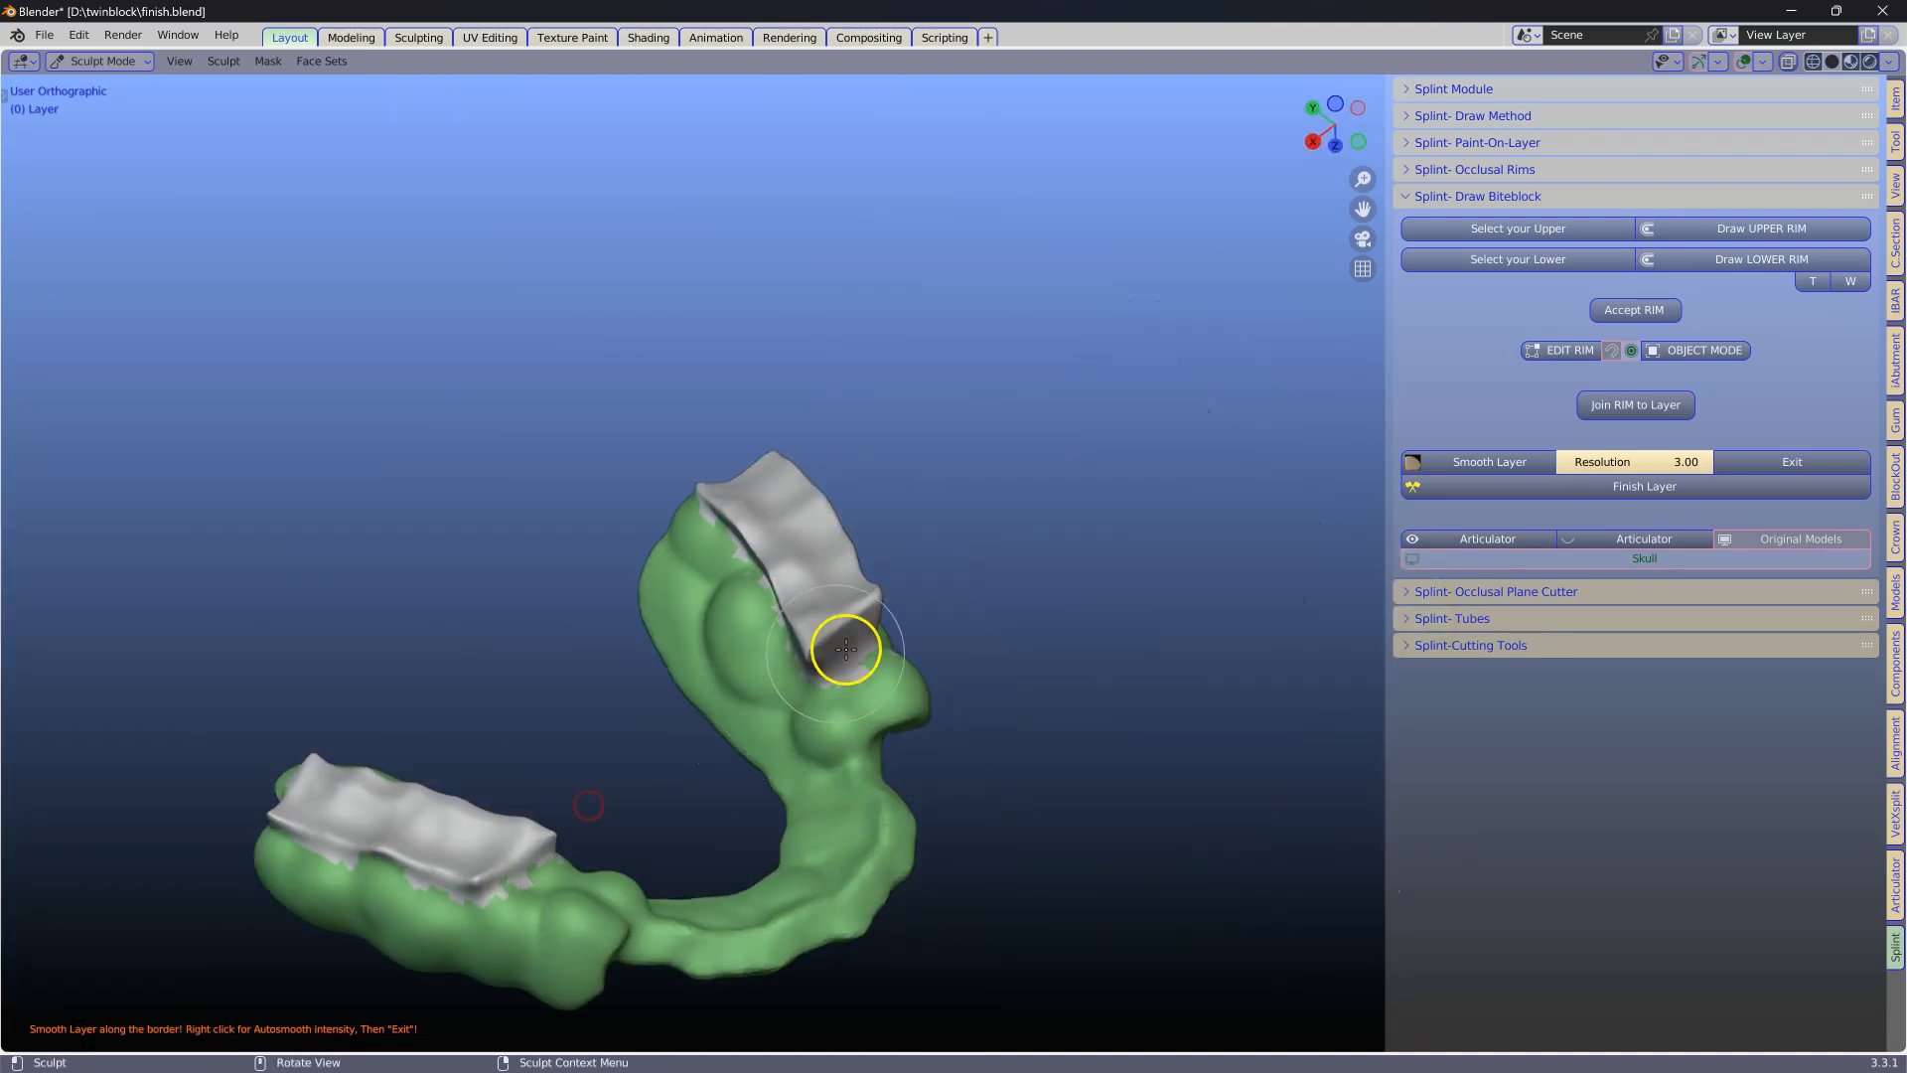
# Smooth the remaining rough edges at the front ends of the upper posterior blocks and exit layer smoothing.
pyautogui.moveTo(728, 434); pyautogui.dragTo(689, 587)
pyautogui.moveTo(690, 587); pyautogui.dragTo(842, 537, button='middle')
pyautogui.moveTo(842, 536)
pyautogui.mouseDown()
pyautogui.moveTo(809, 571)
pyautogui.moveTo(906, 562)
pyautogui.moveTo(857, 612)
pyautogui.mouseUp()
pyautogui.scroll(3, 854, 608)
pyautogui.moveTo(849, 608); pyautogui.dragTo(846, 683, button='middle')
pyautogui.click(1794, 463)
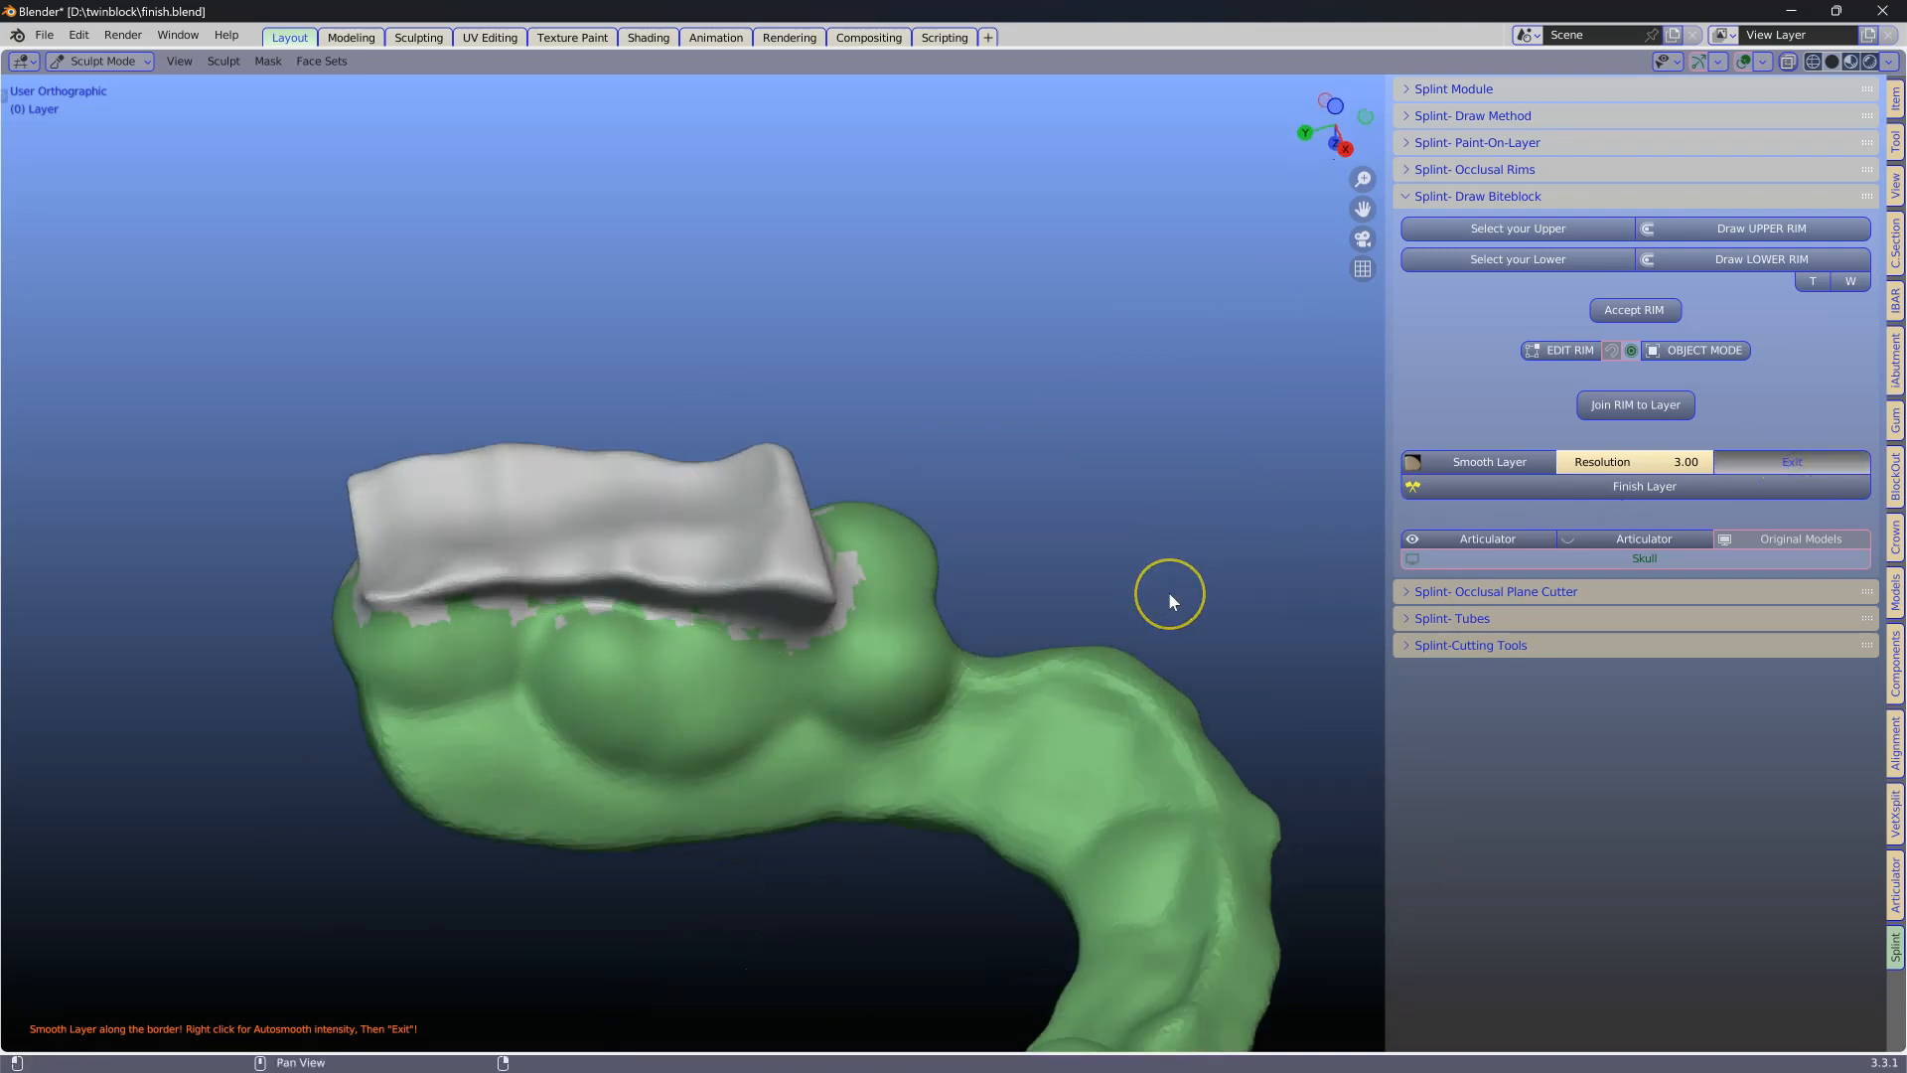
# Set the voxel size to 0.32 mm and finish the upper layer.
pyautogui.click(1539, 486)
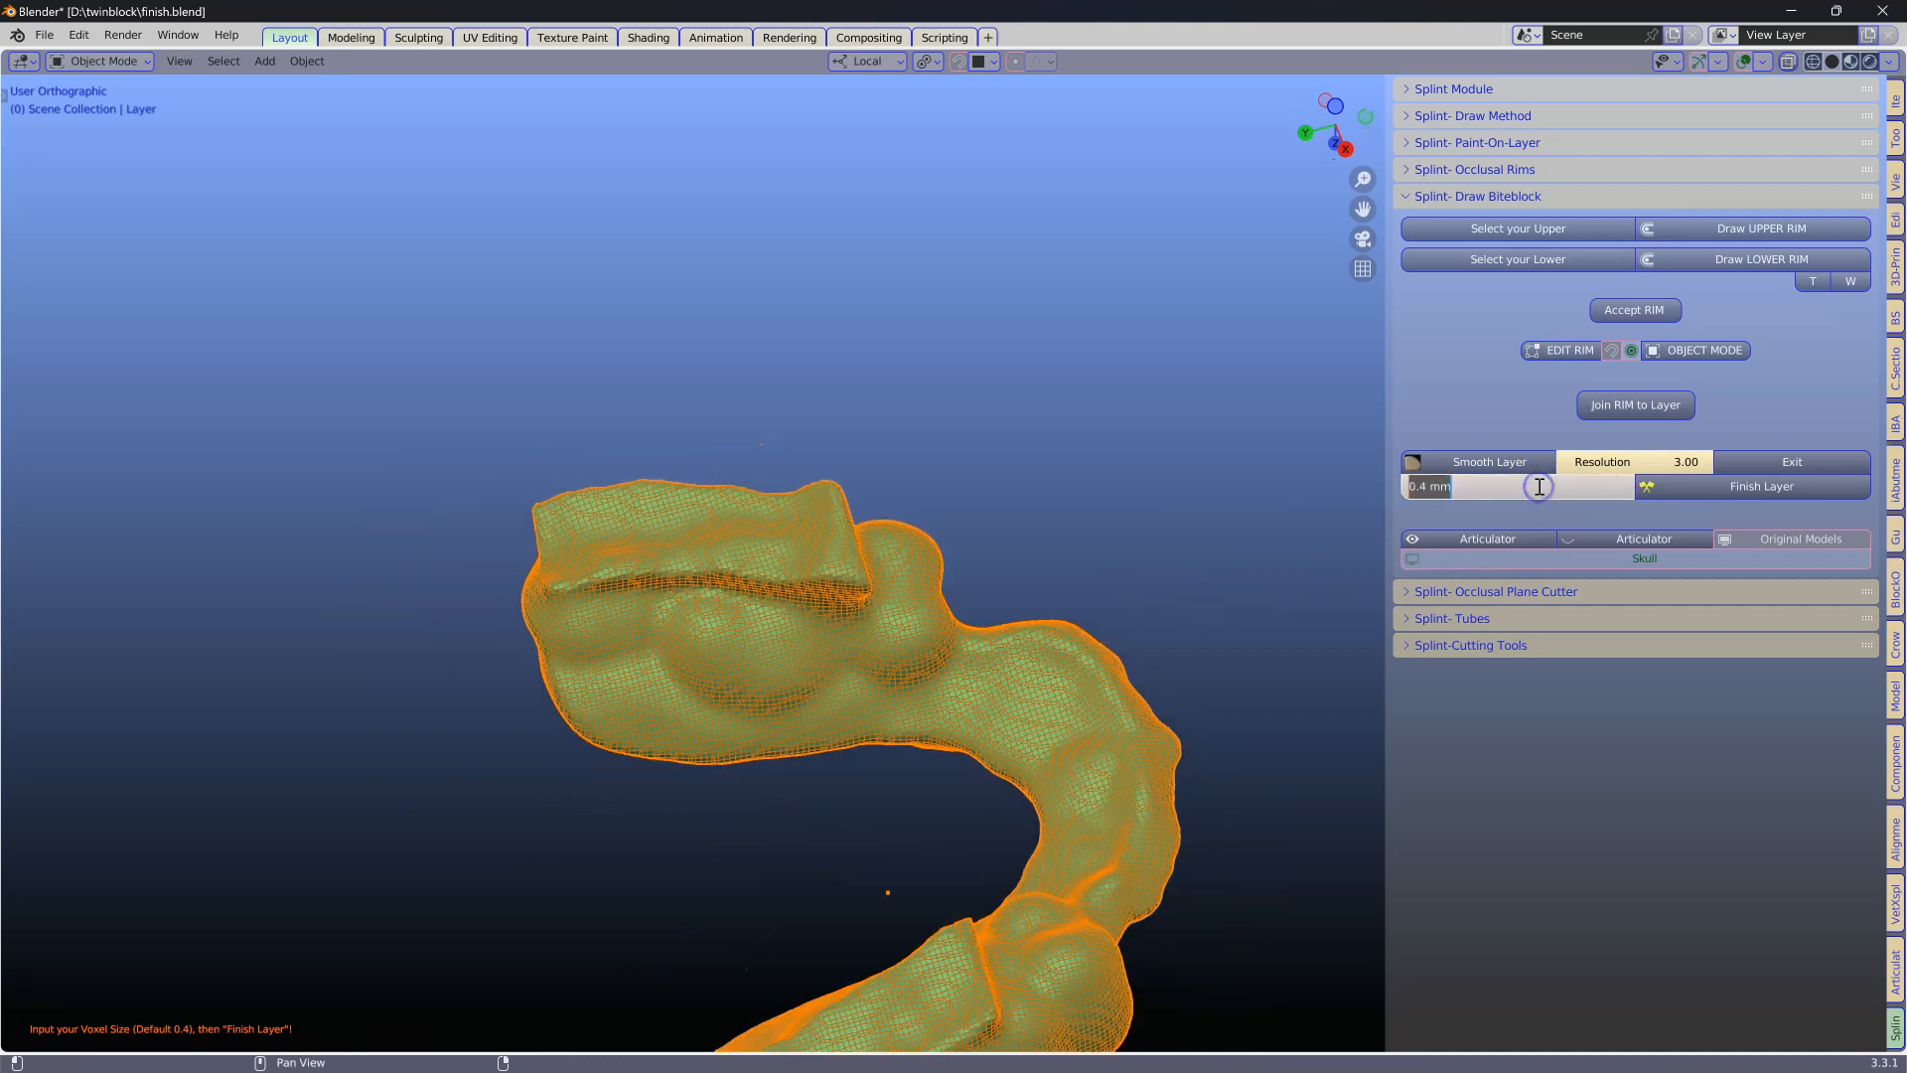
pyautogui.write('0.32')
pyautogui.press('Return')
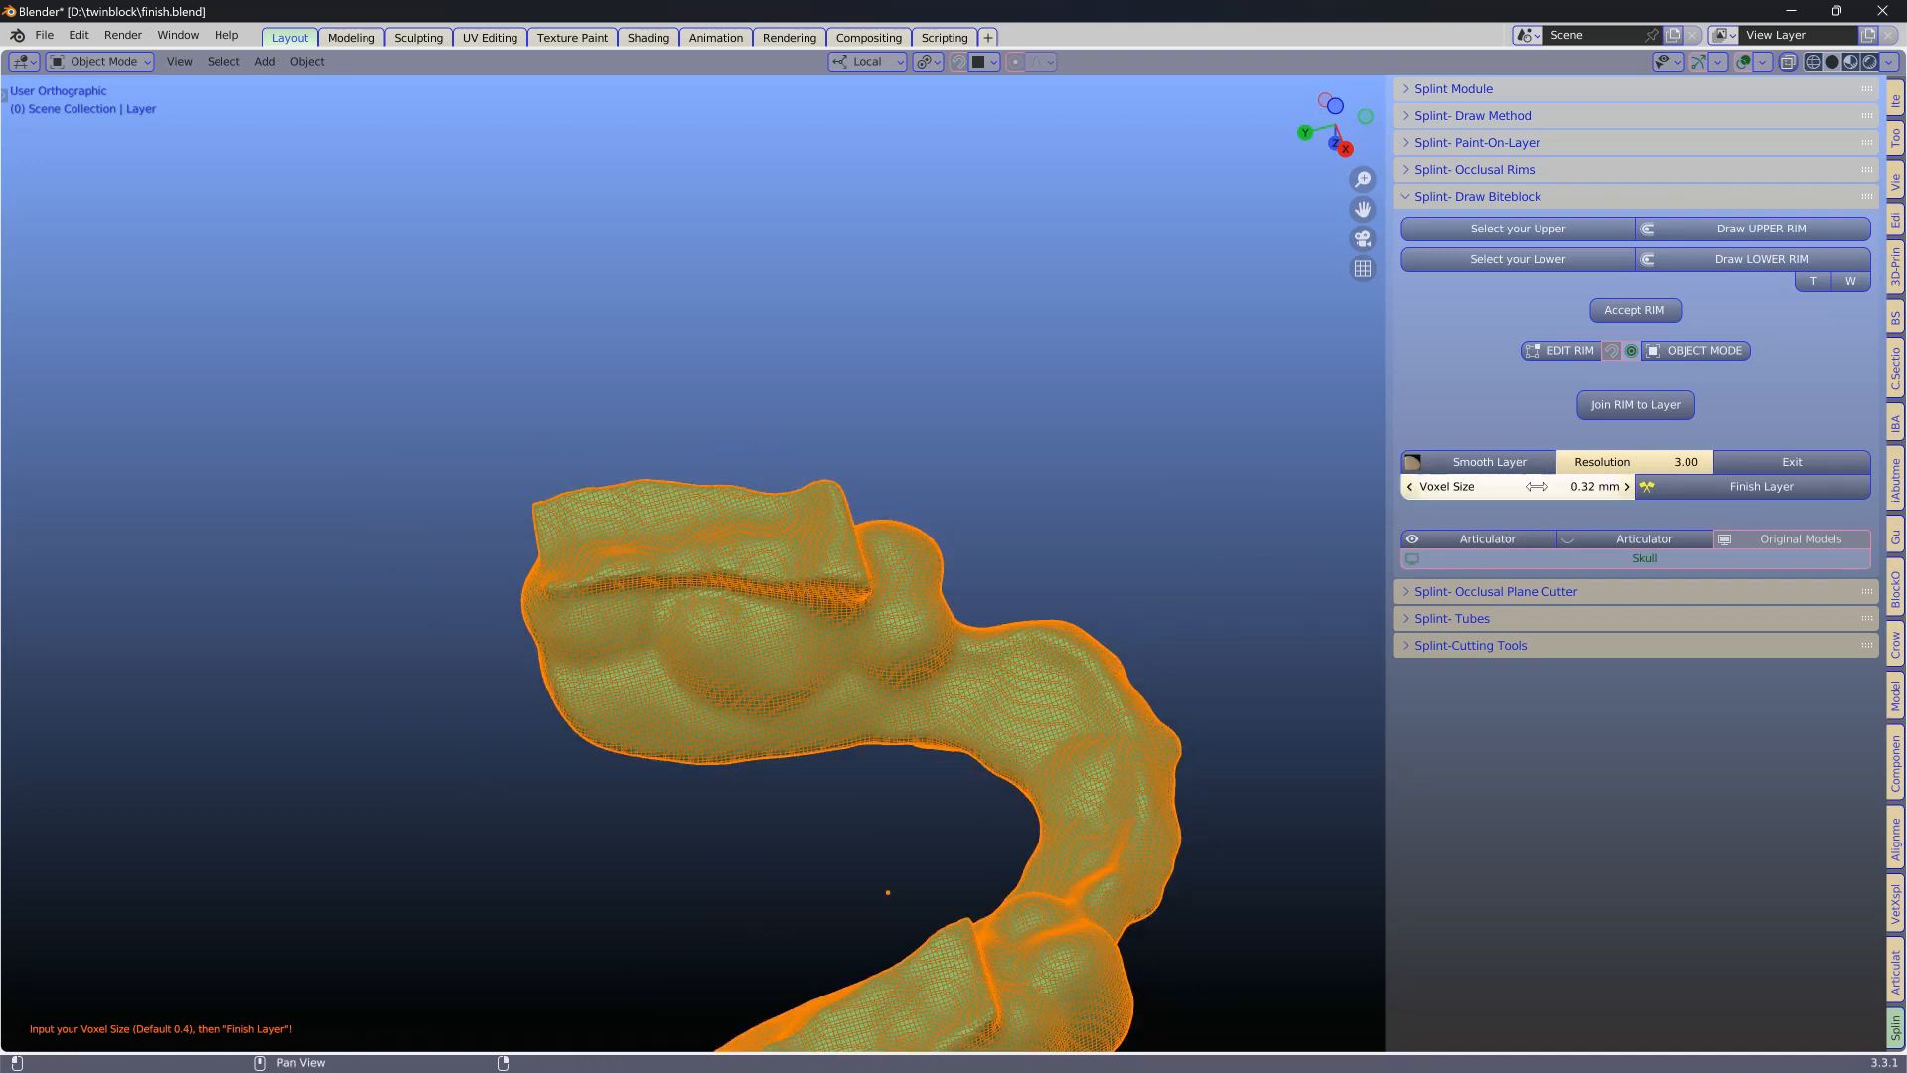
pyautogui.press('Return')
pyautogui.moveTo(1332, 529); pyautogui.dragTo(603, 711, button='middle')
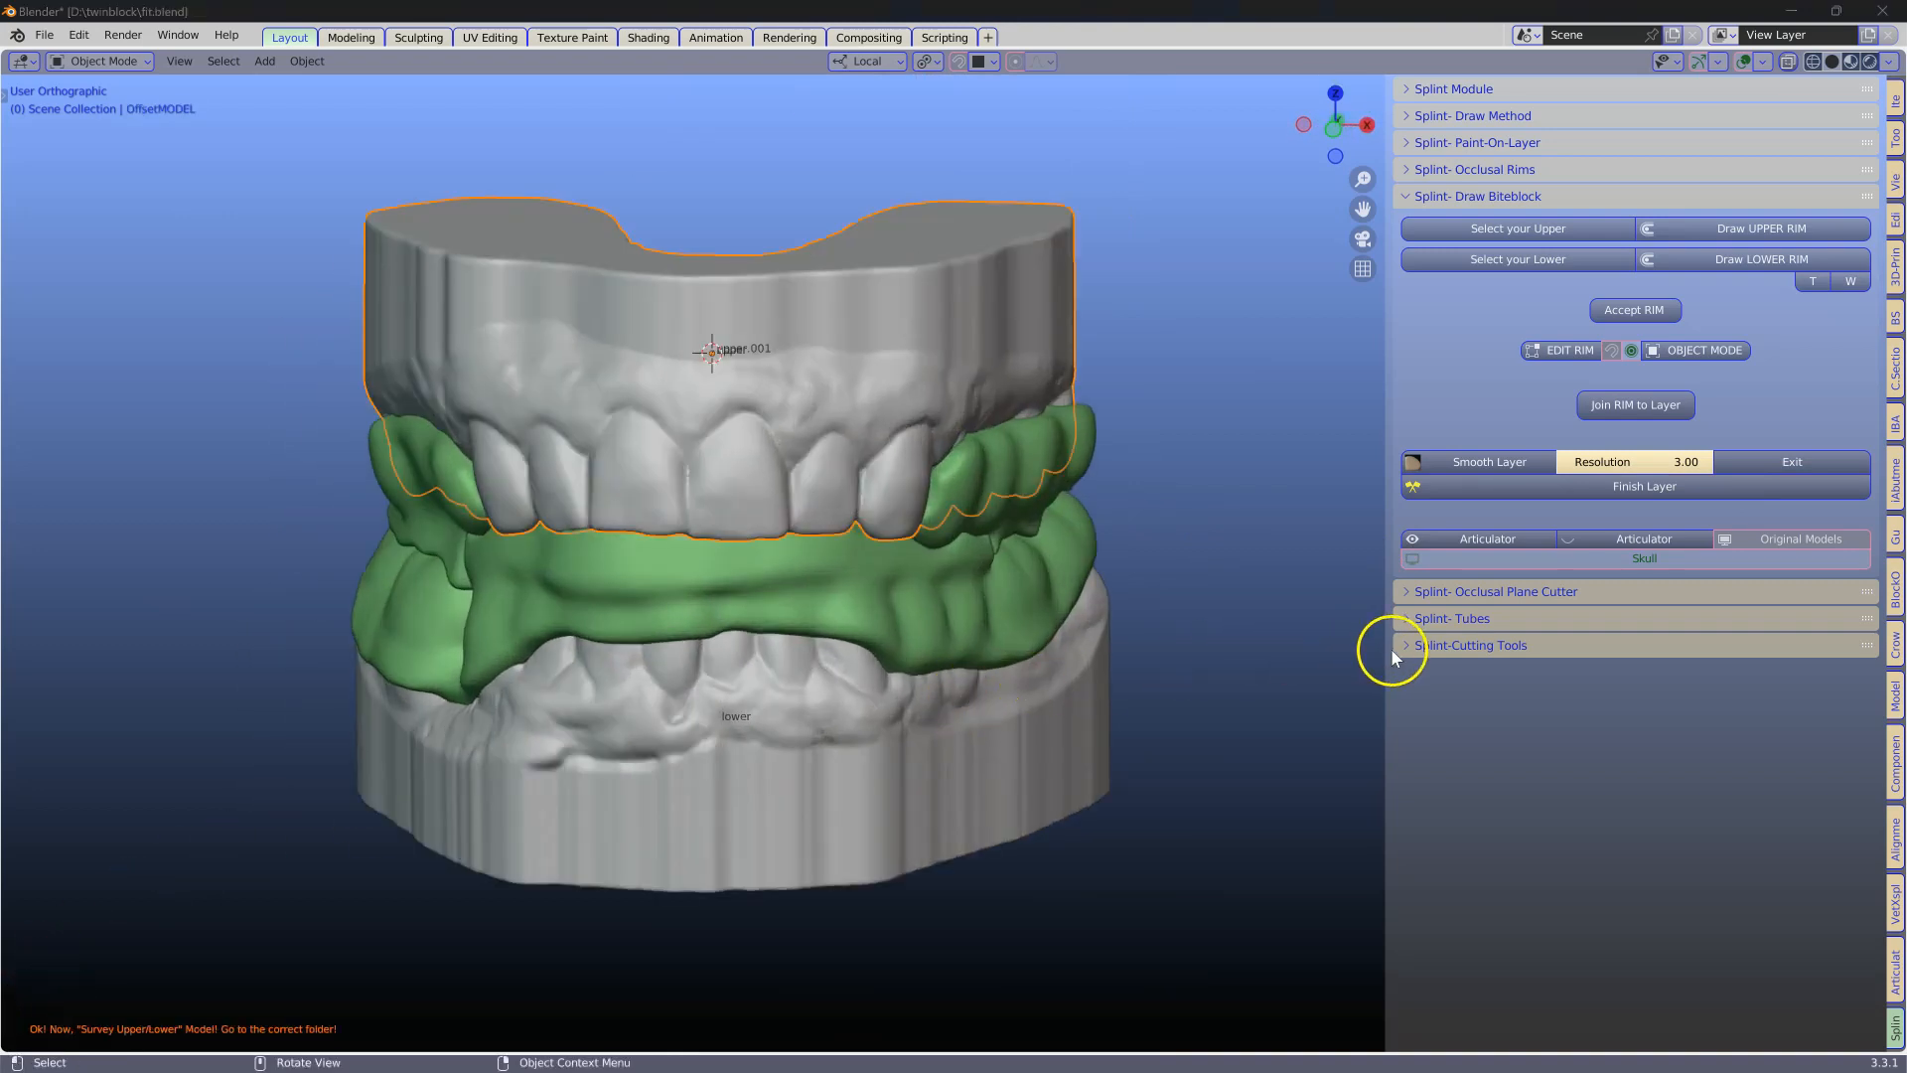
# Cut the lower layer's fitting surface with the splint cutting tools, using the lower model as the target, and check it with the model hidden.
pyautogui.click(1402, 646)
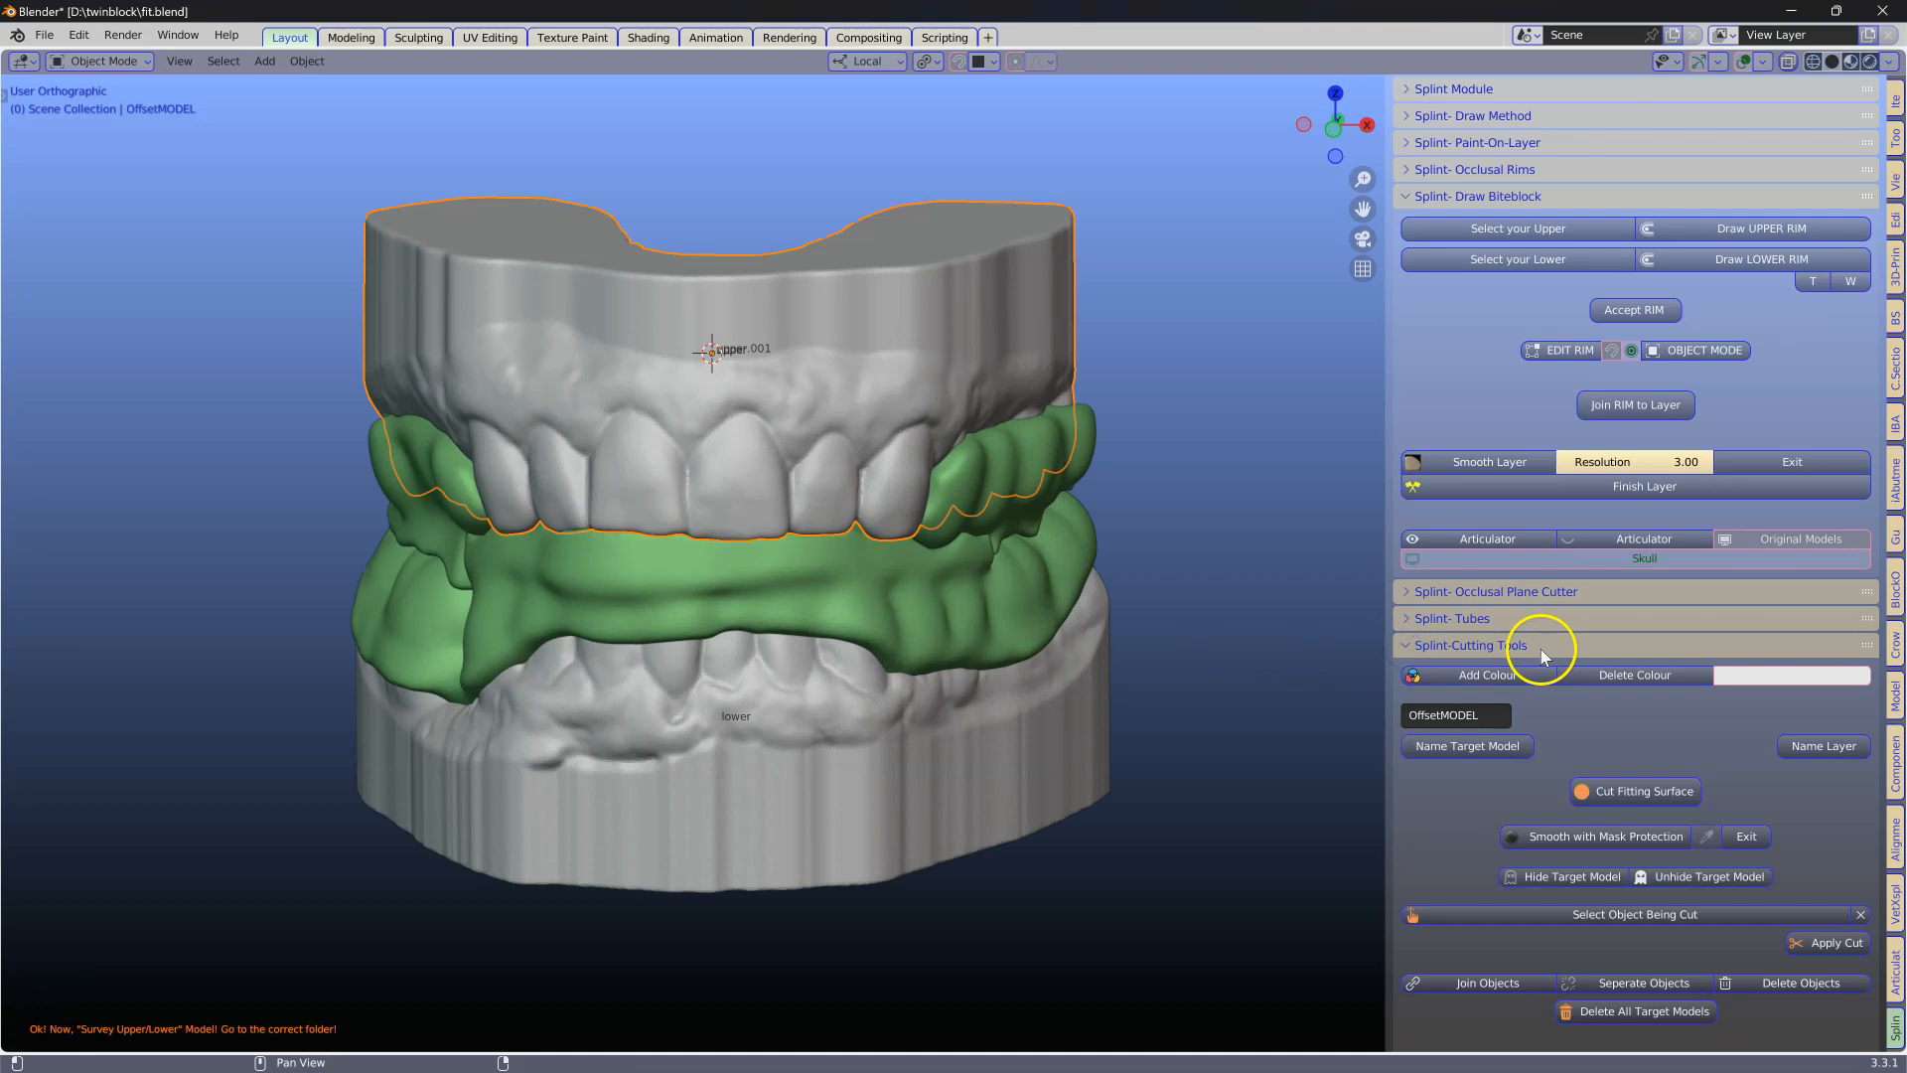
pyautogui.scroll(-2, 1544, 653)
pyautogui.click(911, 641)
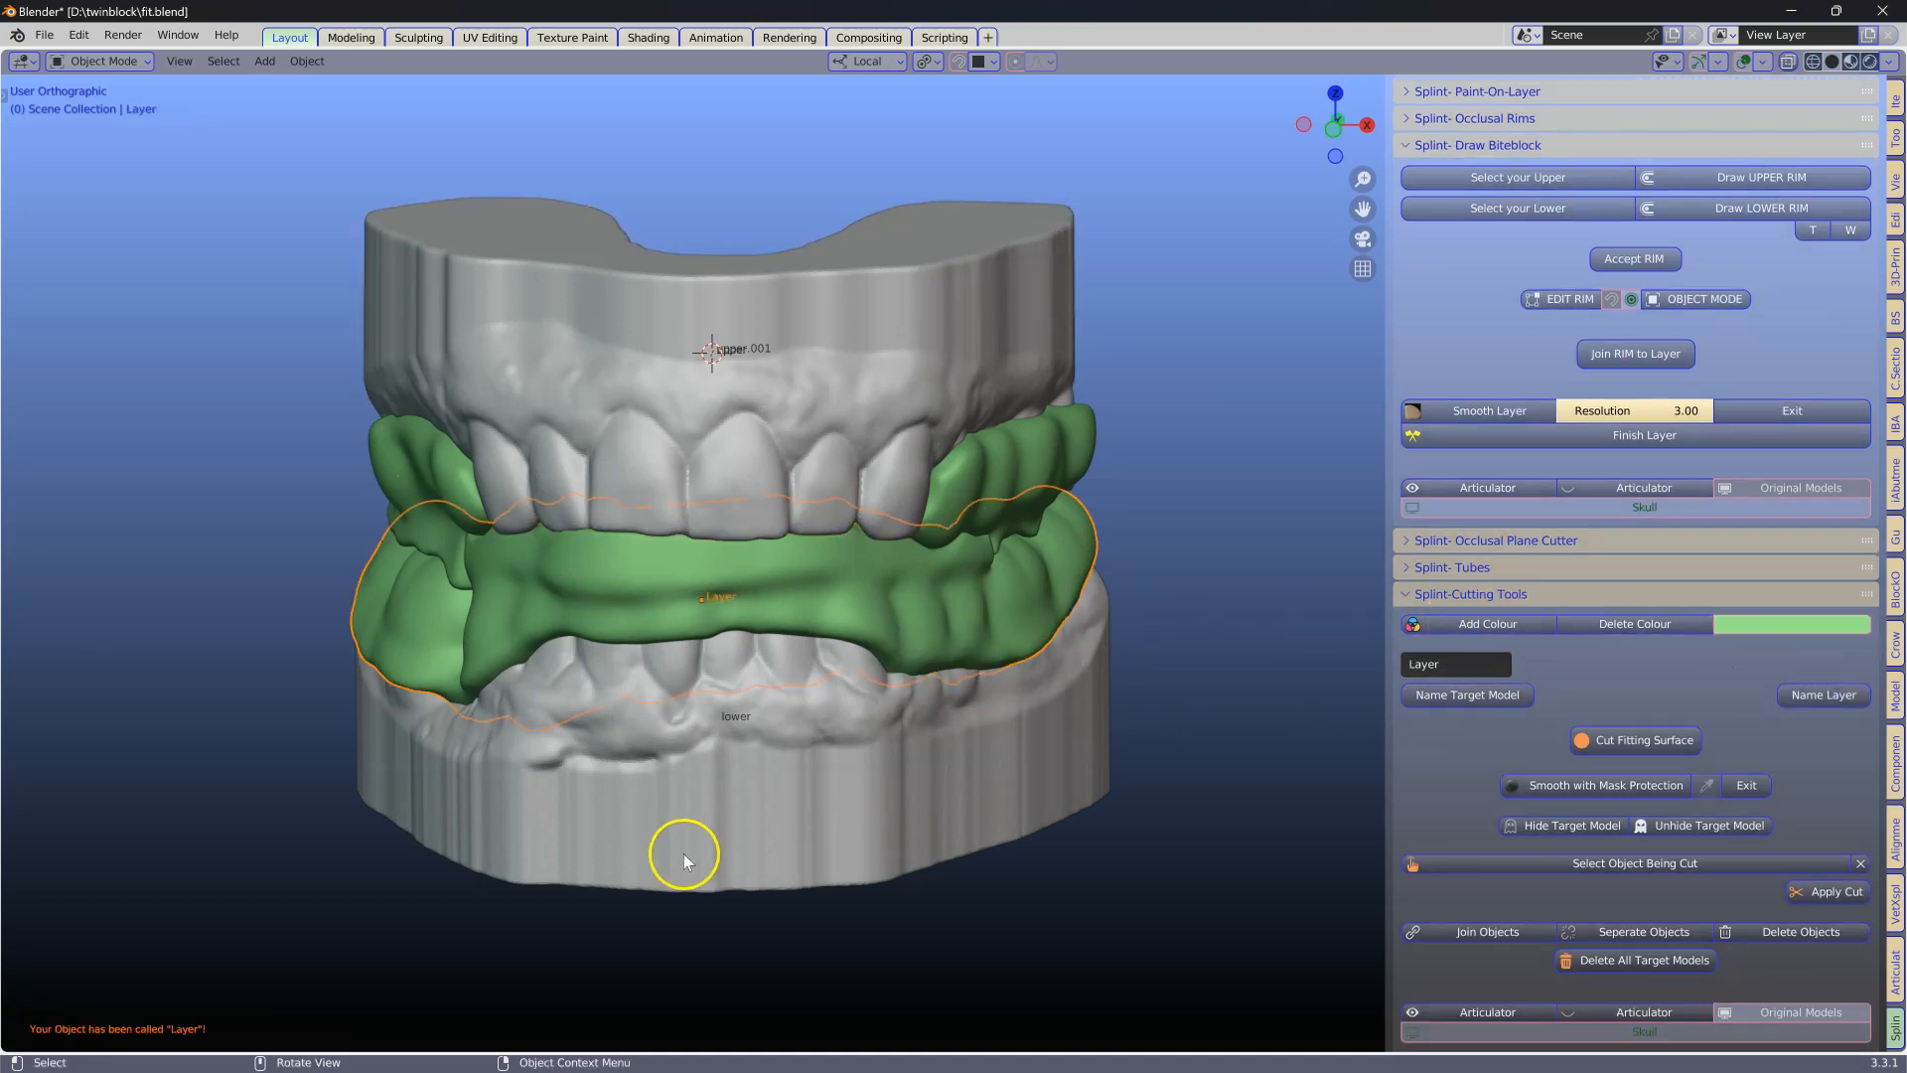
pyautogui.click(680, 803)
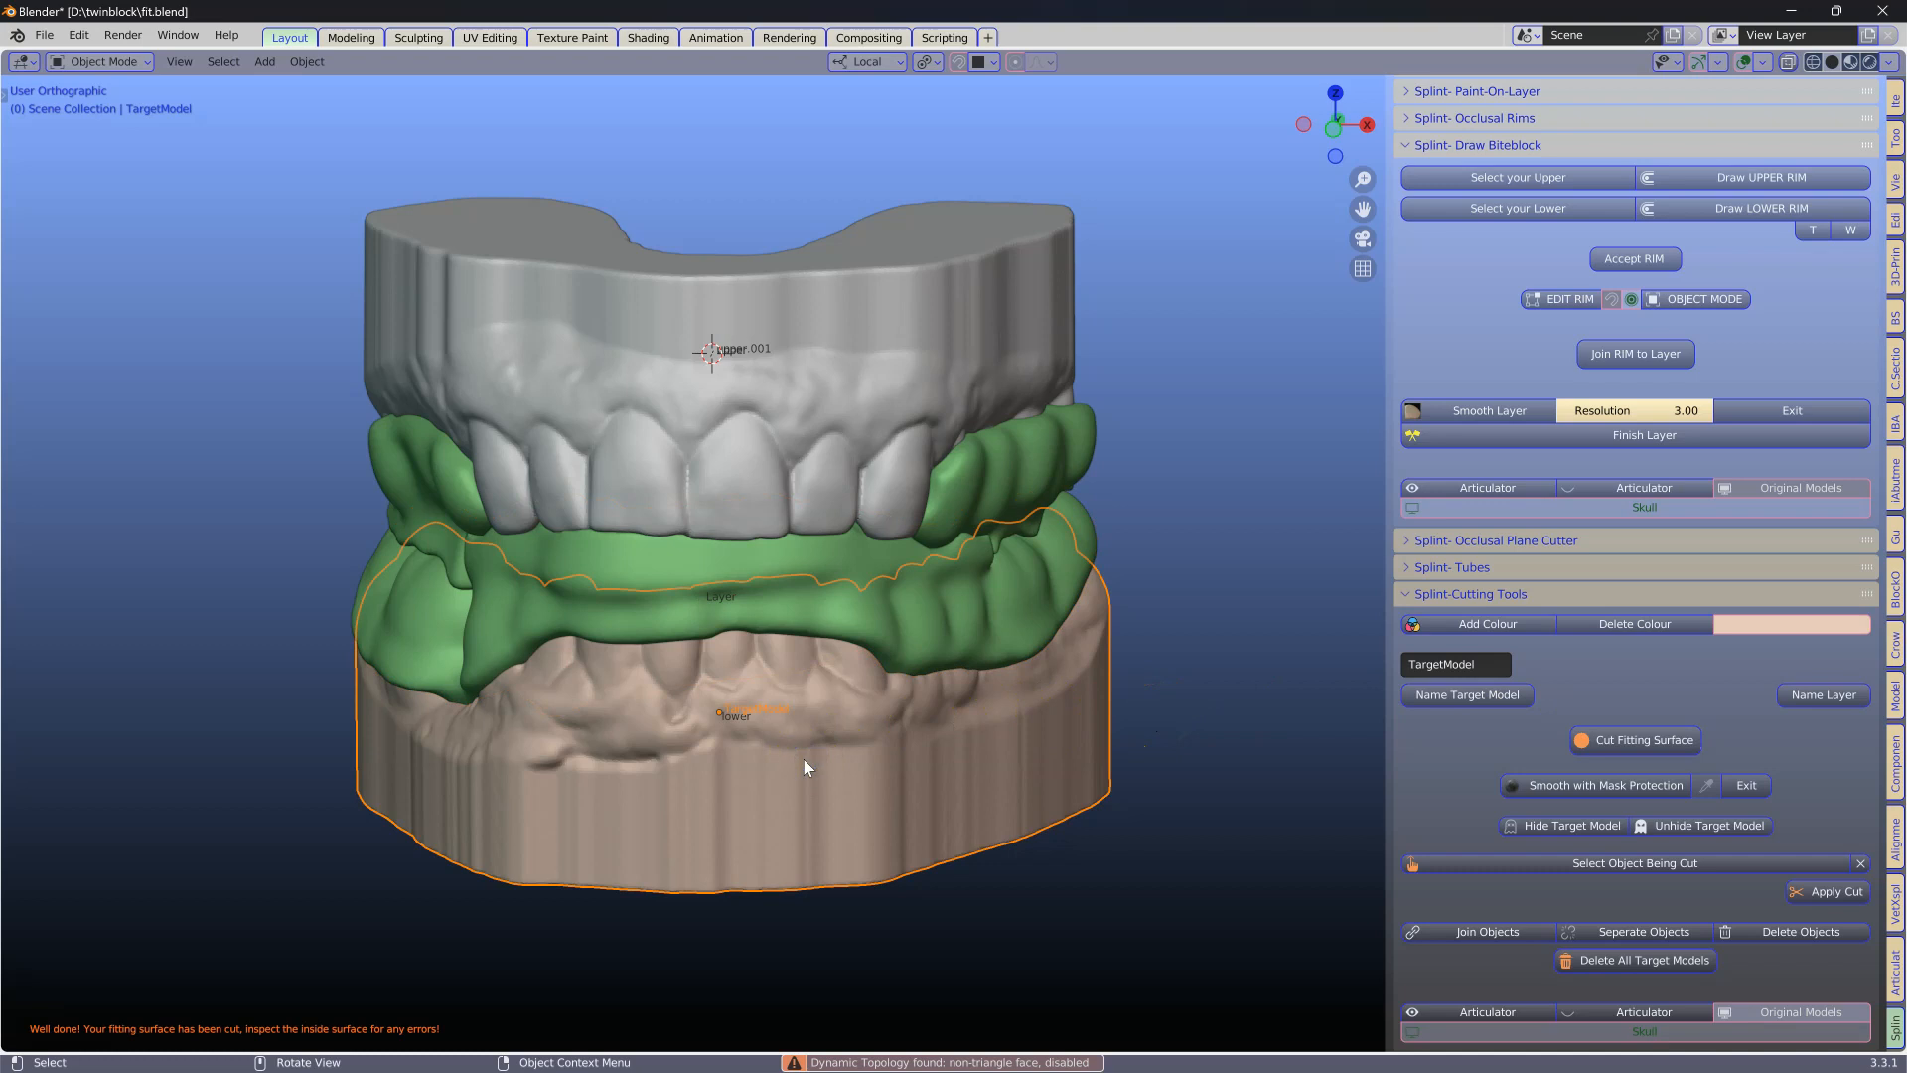
pyautogui.moveTo(802, 757)
pyautogui.mouseDown(button='middle')
pyautogui.moveTo(781, 681)
pyautogui.moveTo(801, 553)
pyautogui.moveTo(823, 782)
pyautogui.mouseUp(button='middle')
pyautogui.moveTo(774, 681); pyautogui.dragTo(773, 725, button='middle')
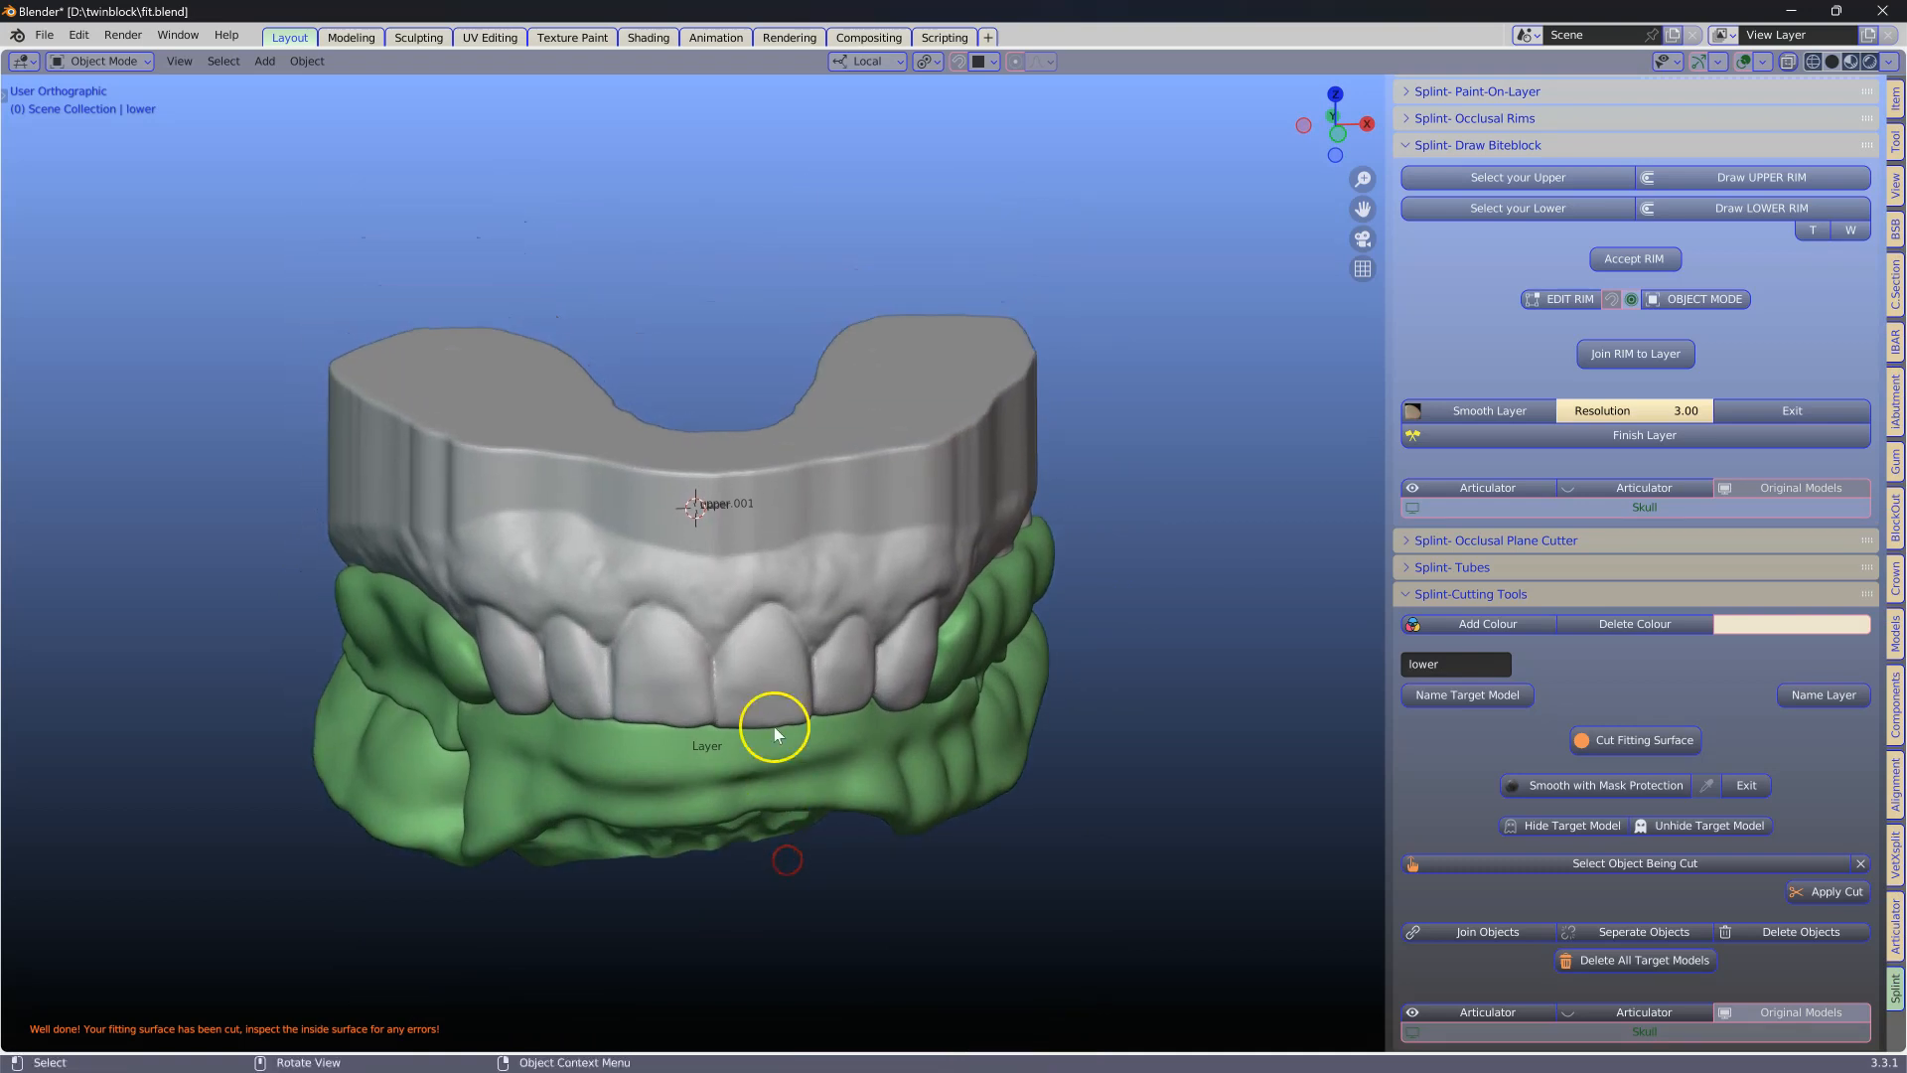
# Name the upper offset model as the target and the upper splint as the layer, and cut its fitting surface.
pyautogui.click(772, 580)
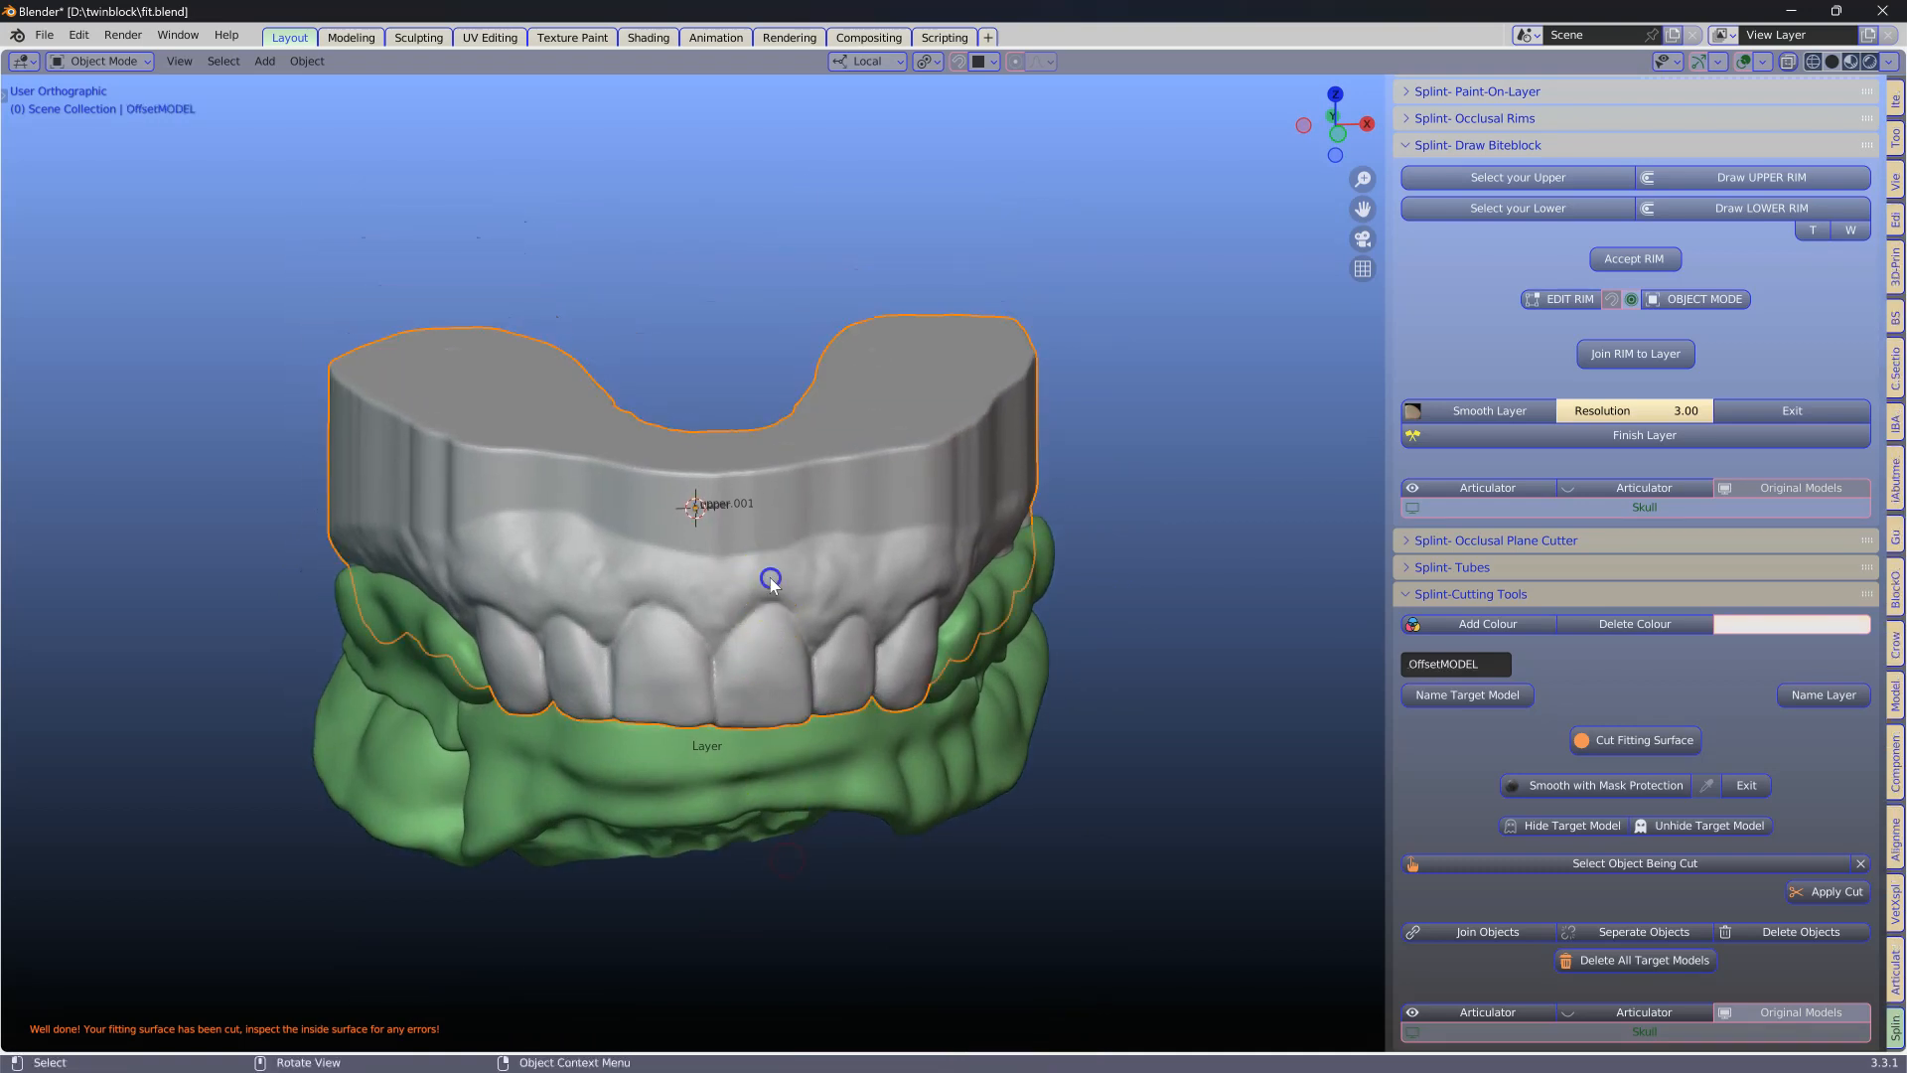
pyautogui.click(1470, 696)
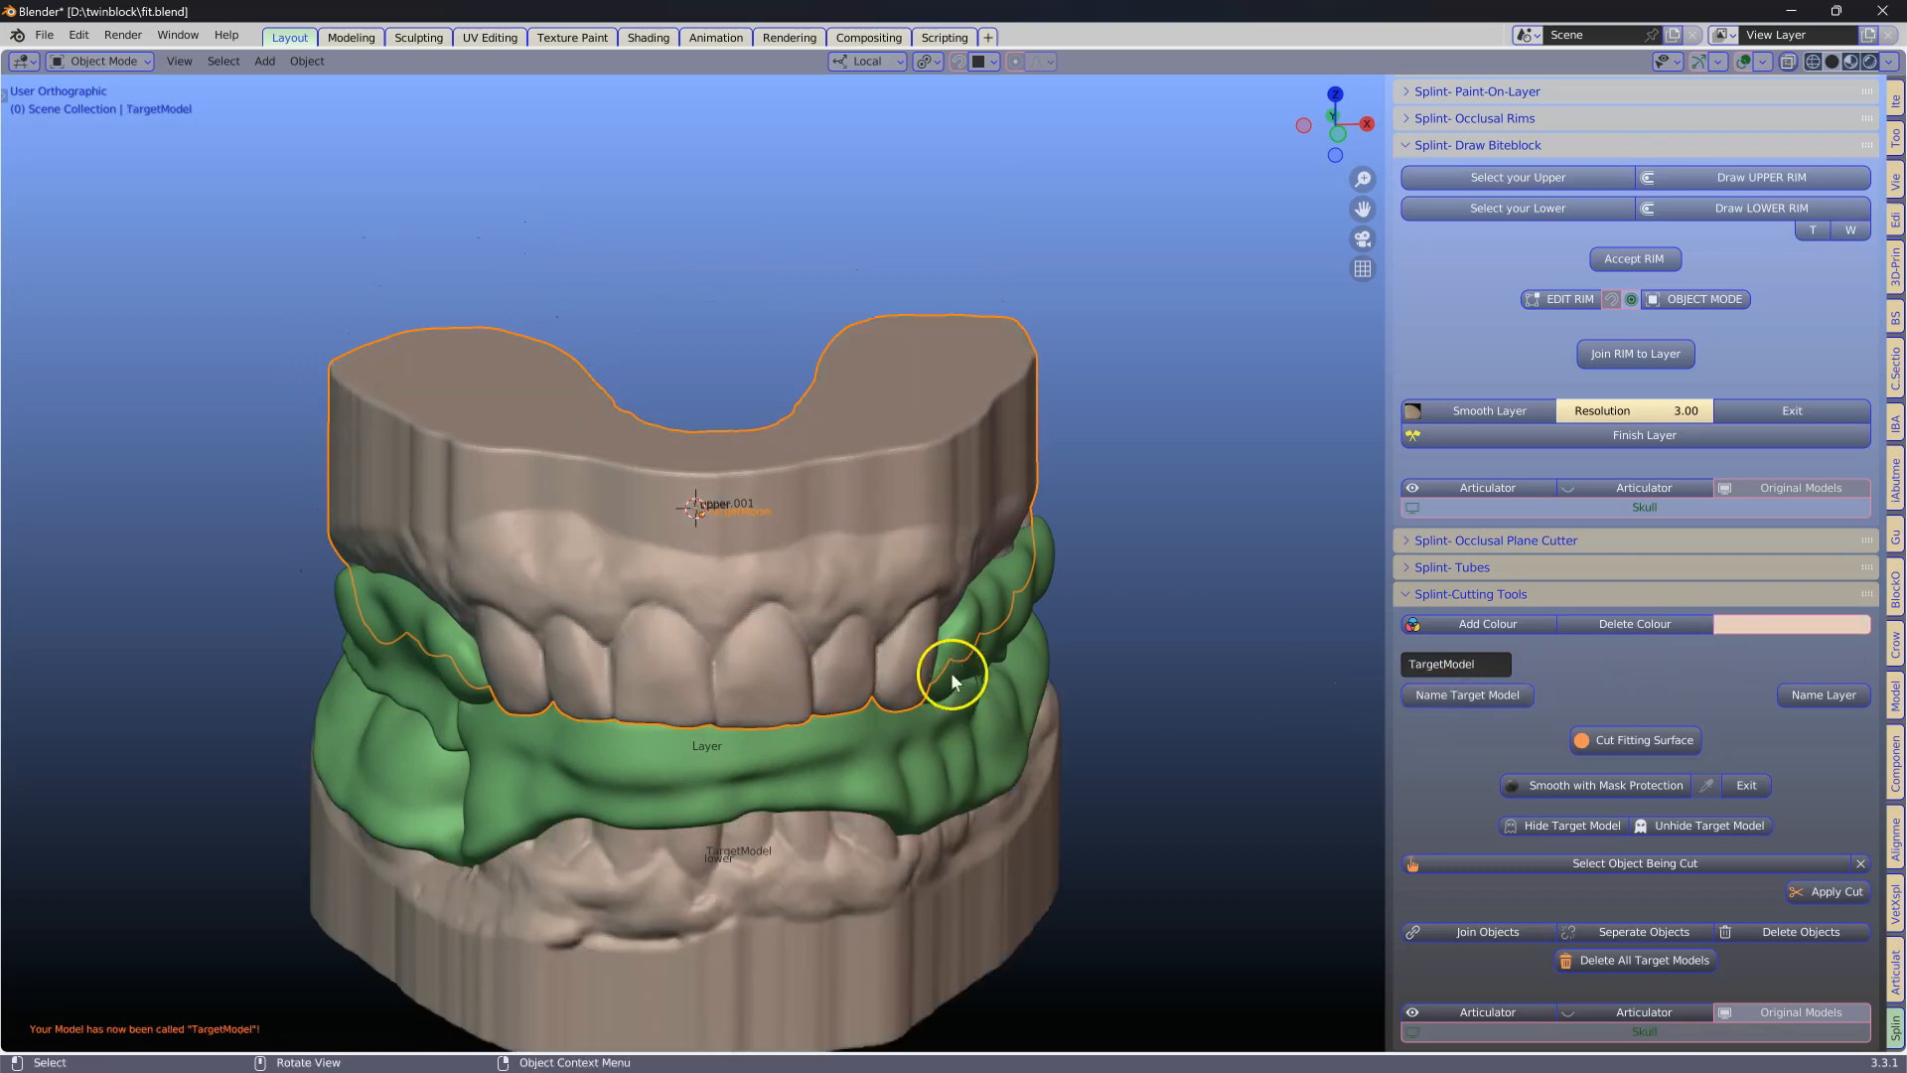
pyautogui.click(963, 636)
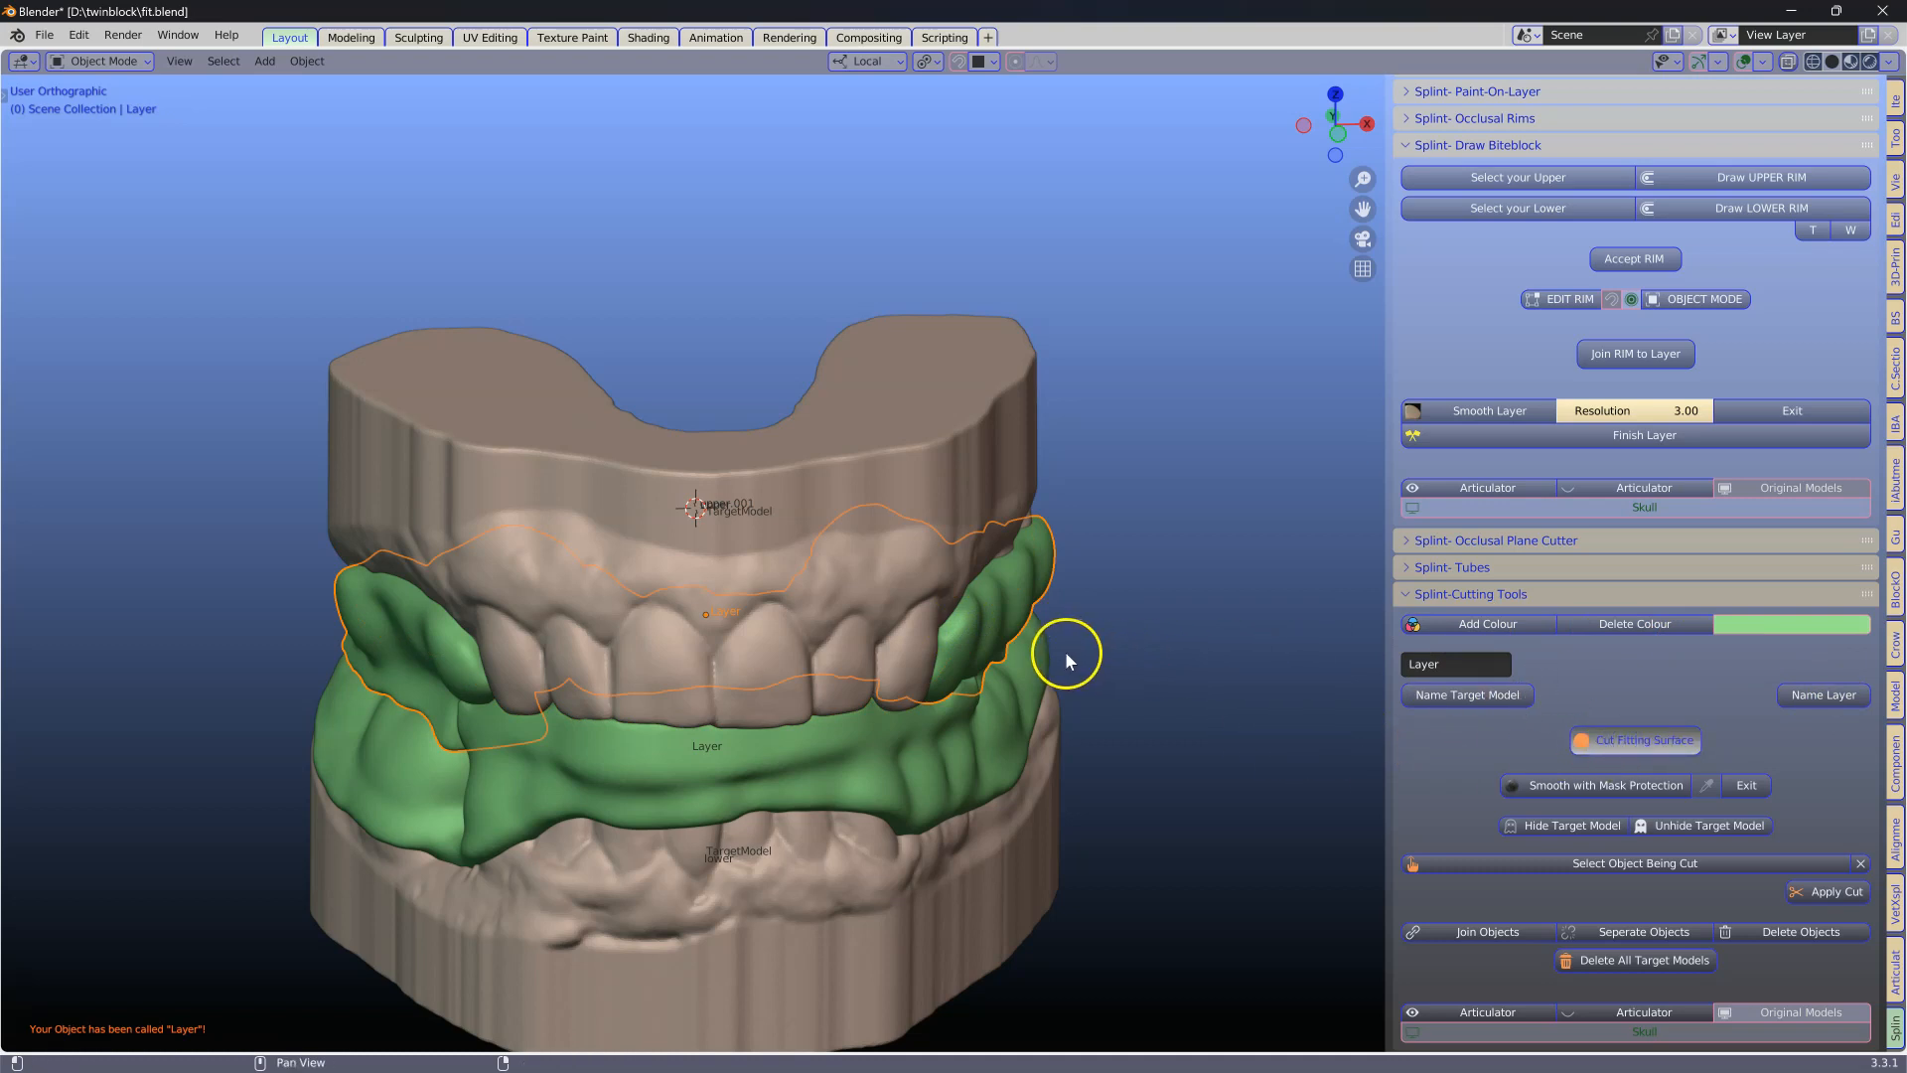
# Hide the upper and lower models to isolate both green layers and inspect their cut fitting surfaces.
pyautogui.click(760, 515)
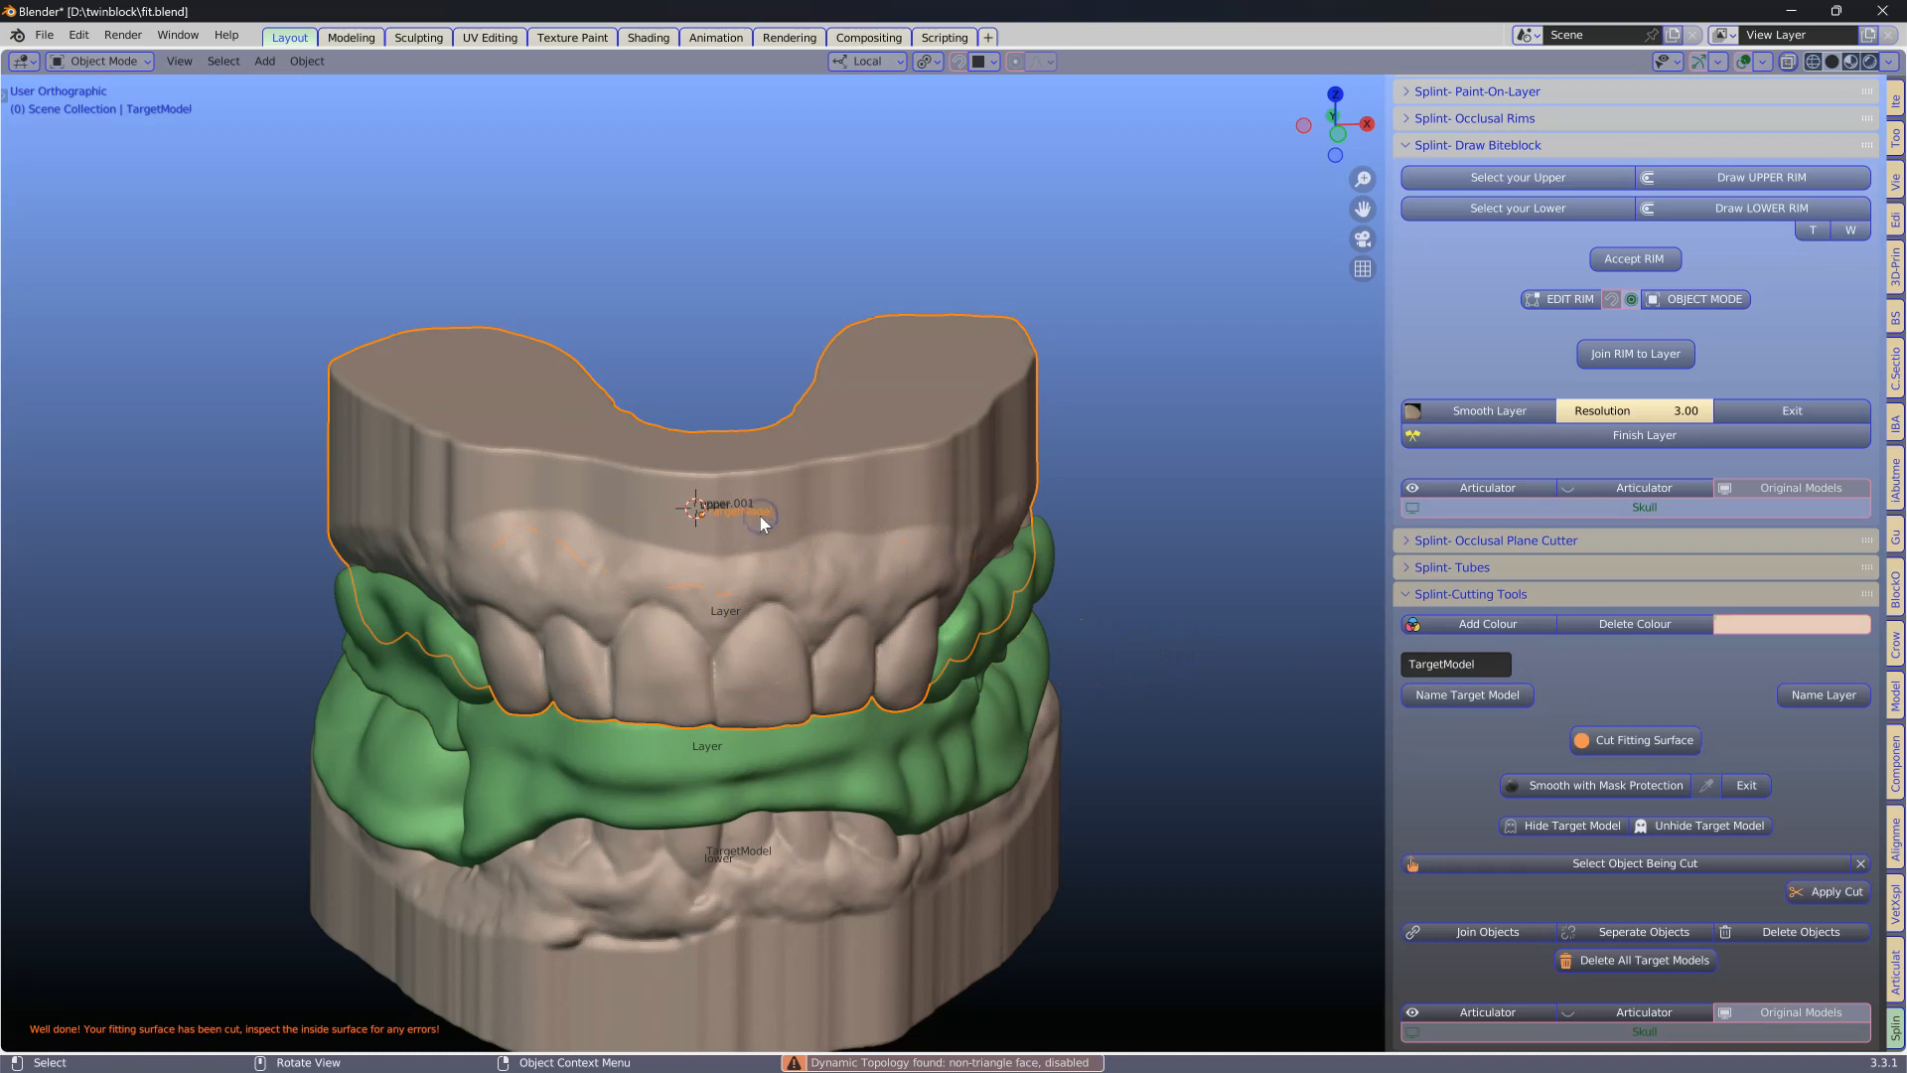
pyautogui.click(760, 515)
pyautogui.moveTo(759, 514); pyautogui.dragTo(736, 405, button='middle')
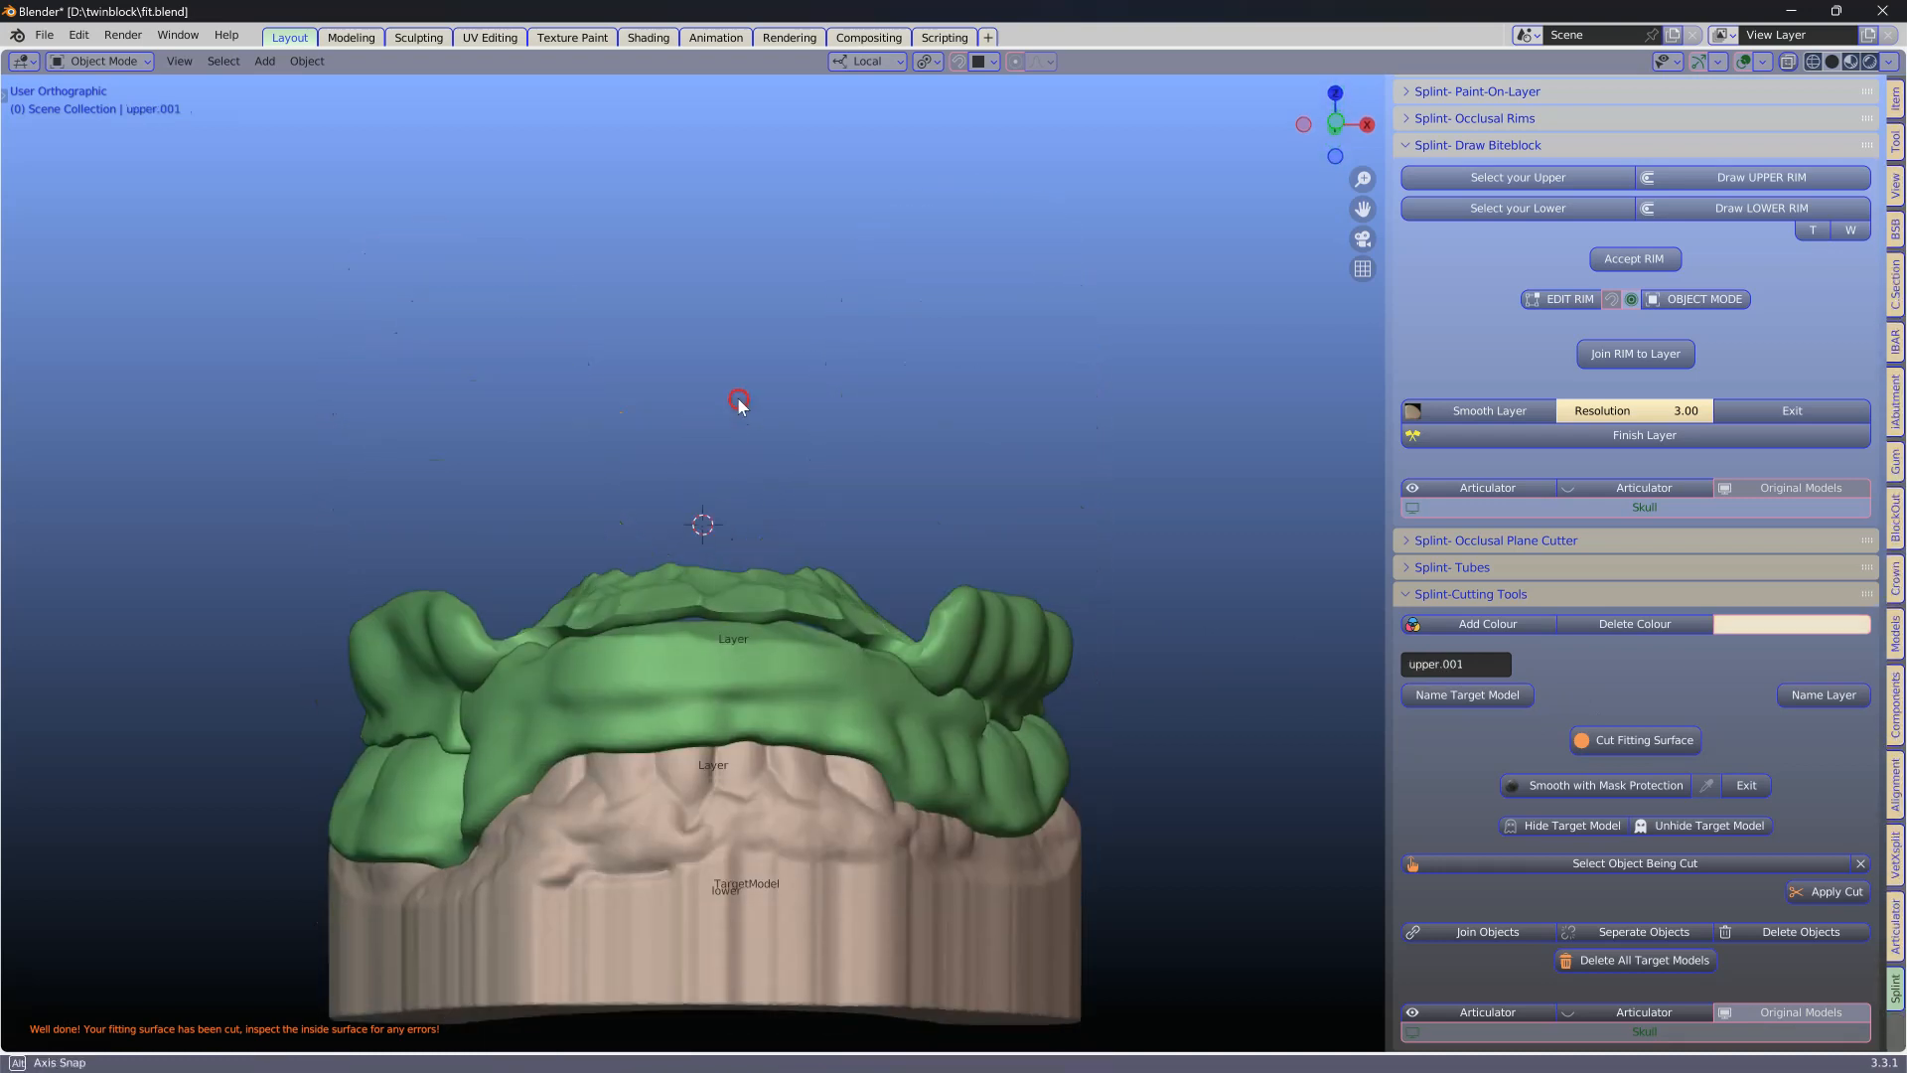
pyautogui.moveTo(732, 497); pyautogui.dragTo(715, 438, button='middle')
pyautogui.click(715, 434)
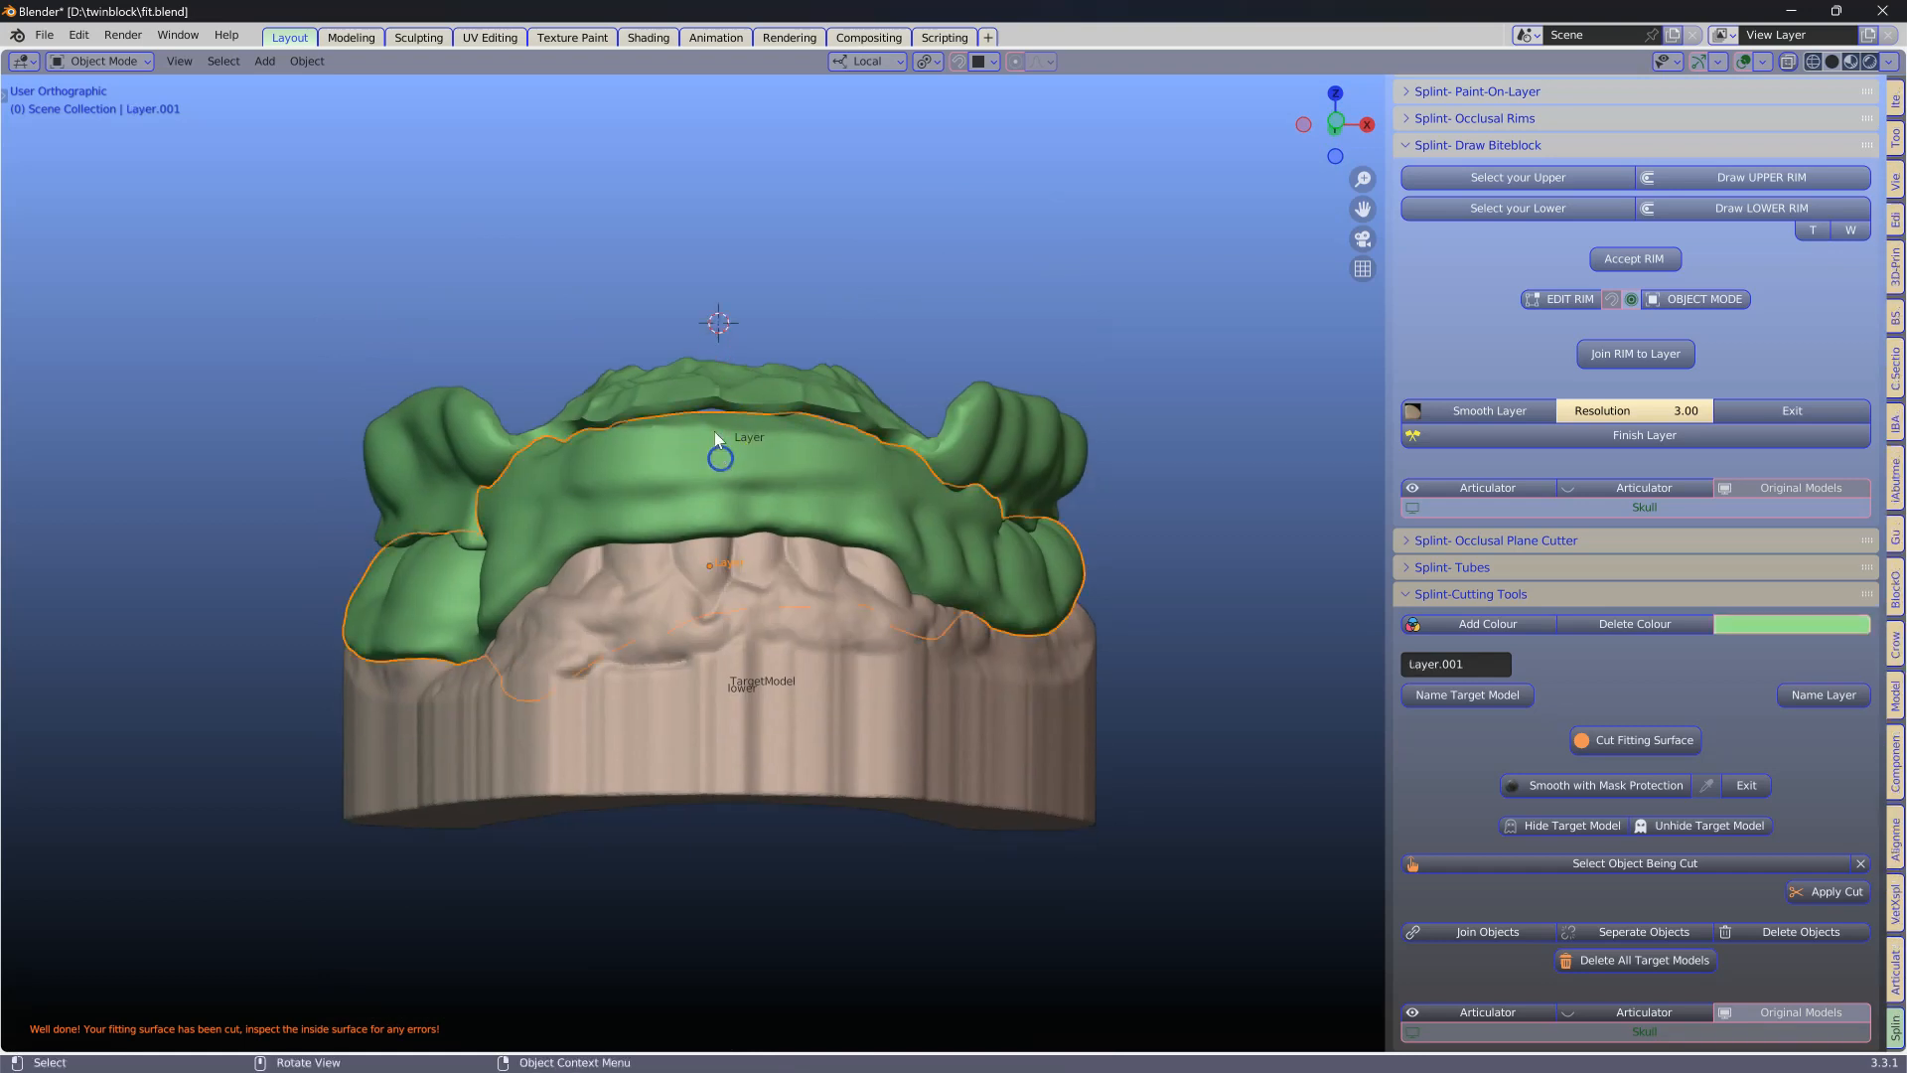
pyautogui.hotkey('ctrl', 'i')
pyautogui.press('h')
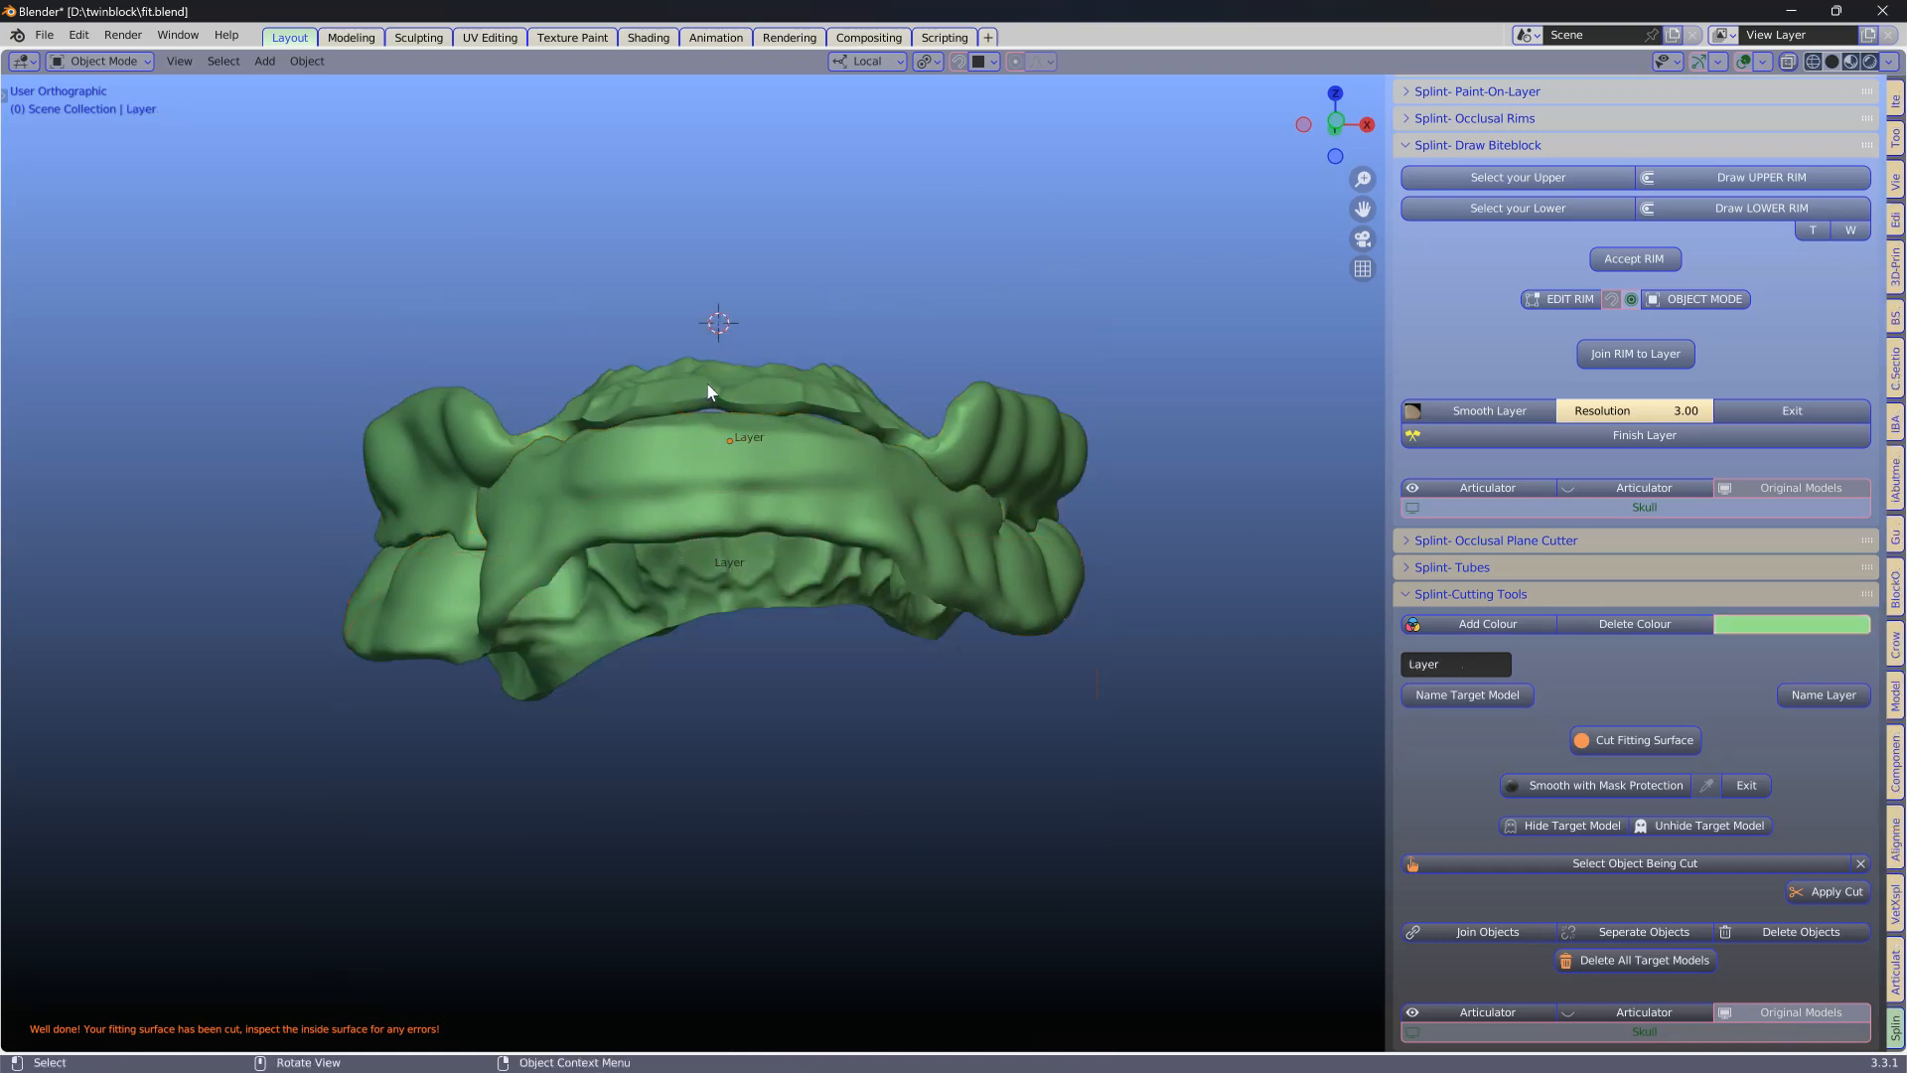
pyautogui.moveTo(715, 328); pyautogui.dragTo(563, 494, button='middle')
pyautogui.scroll(-4, 879, 518)
# Smooth the borders of the lower layer around the arch using Smooth with Mask Protection.
pyautogui.click(862, 528)
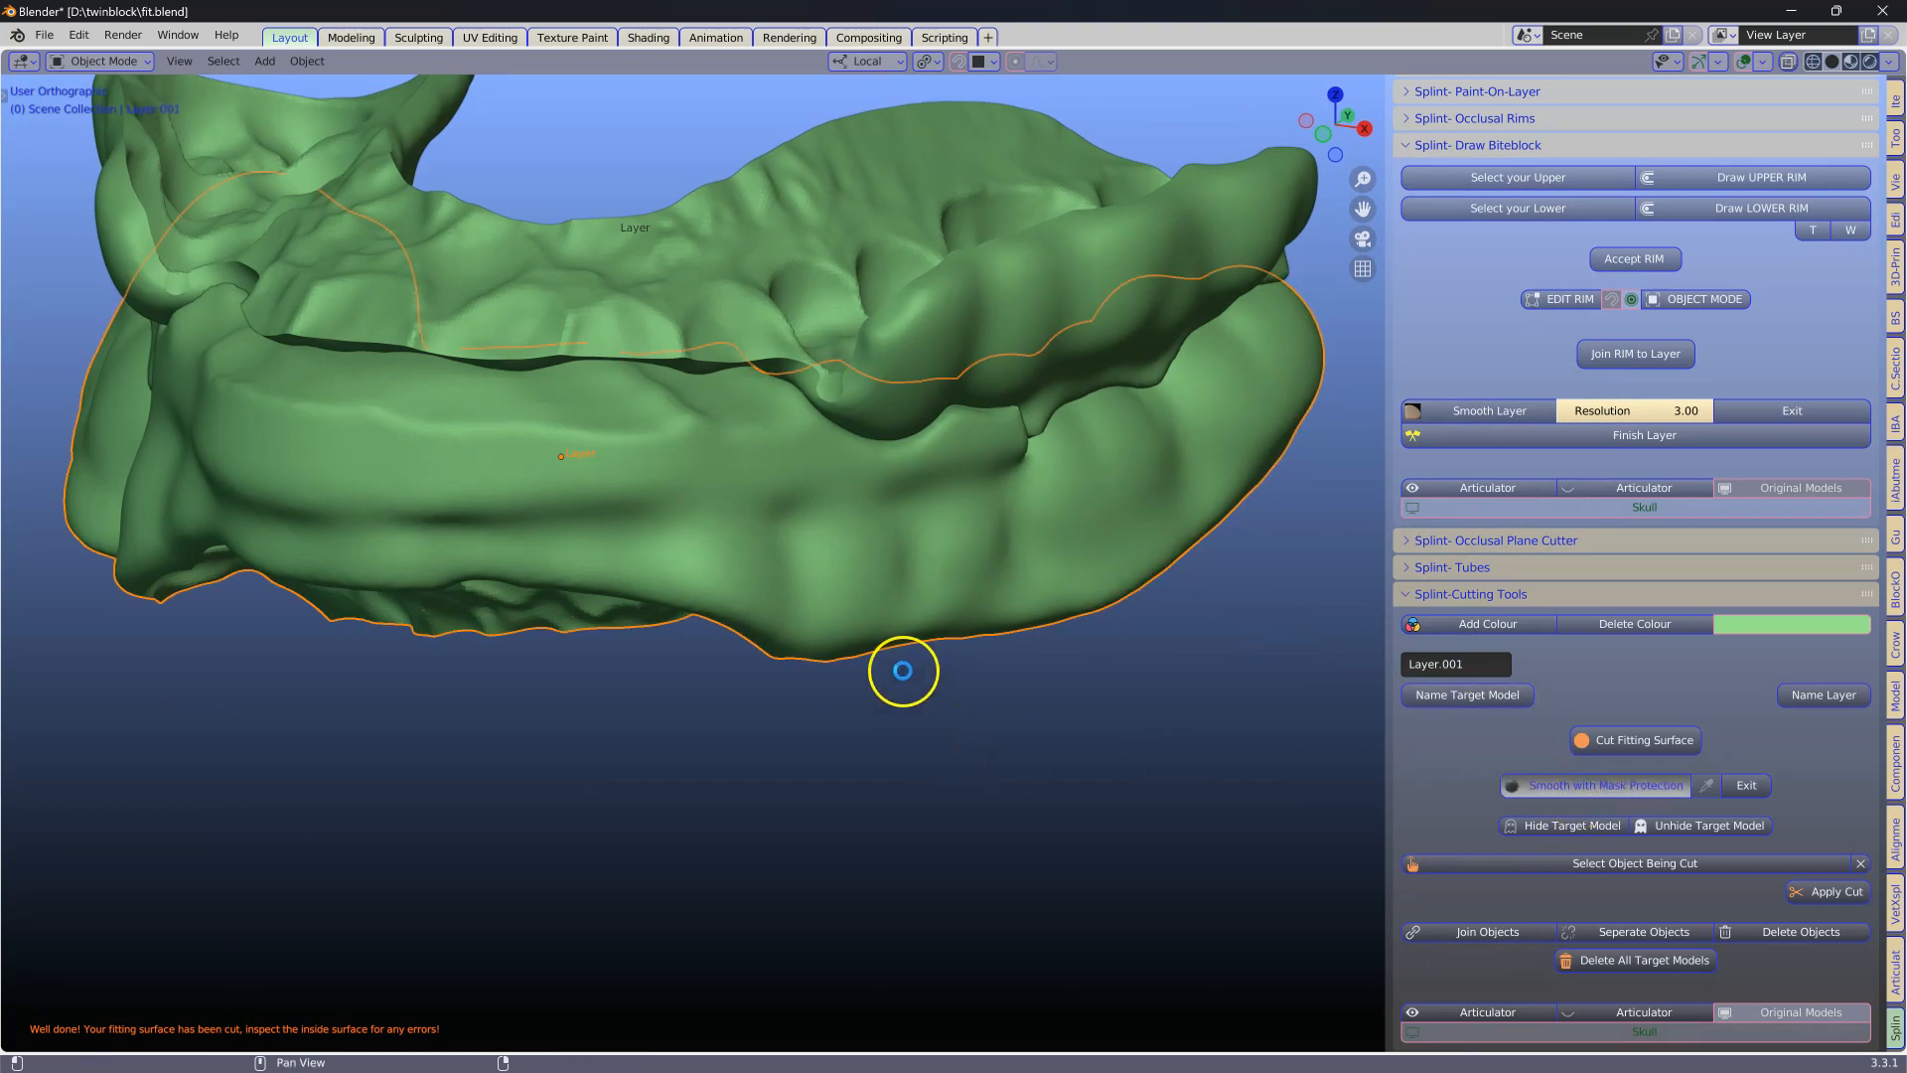
pyautogui.moveTo(842, 589)
pyautogui.mouseDown(button='middle')
pyautogui.moveTo(834, 423)
pyautogui.moveTo(826, 457)
pyautogui.mouseUp(button='middle')
pyautogui.scroll(-2, 835, 422)
pyautogui.rightClick(825, 456)
pyautogui.moveTo(750, 392)
pyautogui.mouseDown(button='middle')
pyautogui.moveTo(778, 361)
pyautogui.moveTo(754, 511)
pyautogui.moveTo(724, 477)
pyautogui.mouseUp(button='middle')
pyautogui.moveTo(724, 477)
pyautogui.mouseDown()
pyautogui.moveTo(1141, 486)
pyautogui.moveTo(983, 491)
pyautogui.moveTo(630, 413)
pyautogui.moveTo(217, 392)
pyautogui.mouseUp()
pyautogui.moveTo(218, 391)
pyautogui.mouseDown(button='middle')
pyautogui.moveTo(367, 438)
pyautogui.moveTo(614, 441)
pyautogui.mouseUp(button='middle')
pyautogui.moveTo(615, 441)
pyautogui.mouseDown()
pyautogui.moveTo(541, 469)
pyautogui.moveTo(397, 725)
pyautogui.moveTo(319, 712)
pyautogui.moveTo(128, 566)
pyautogui.moveTo(513, 646)
pyautogui.moveTo(875, 420)
pyautogui.mouseUp()
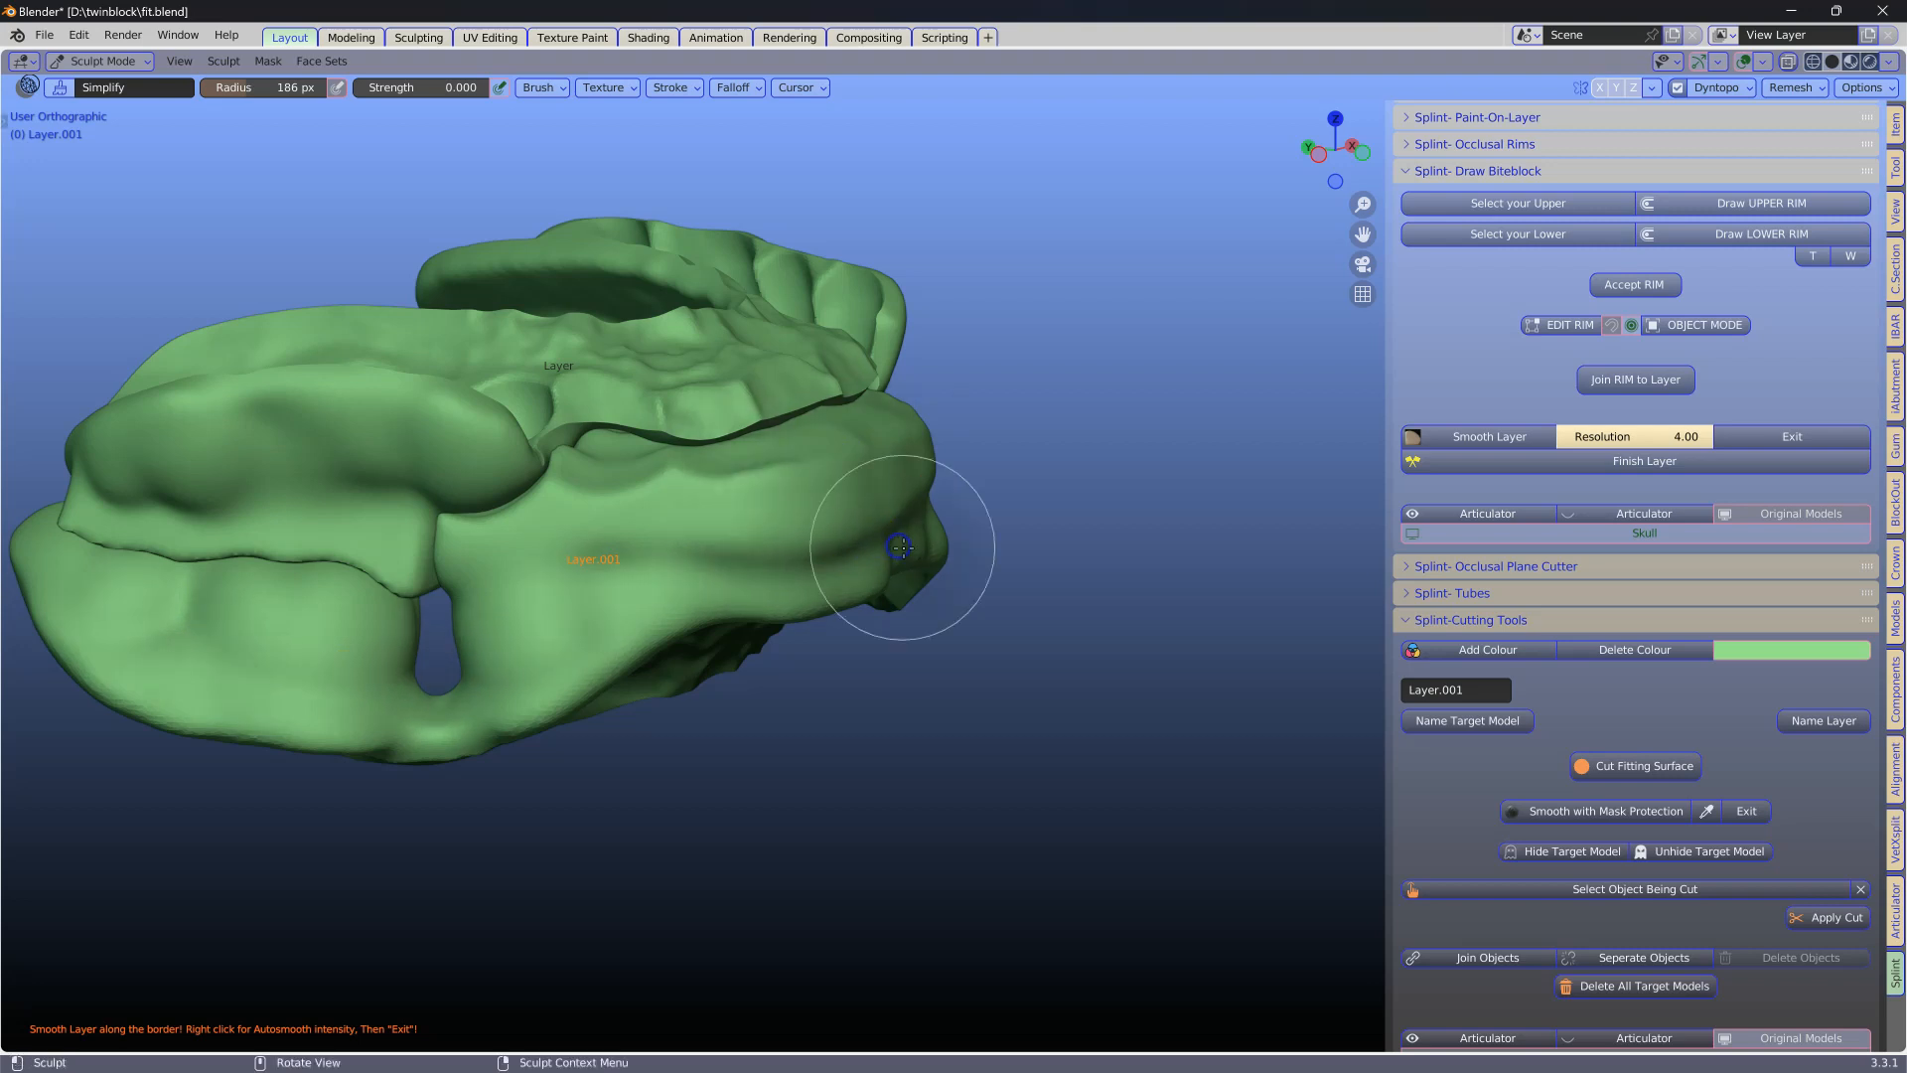
pyautogui.moveTo(902, 548); pyautogui.dragTo(745, 545, button='middle')
pyautogui.moveTo(753, 586); pyautogui.dragTo(996, 650)
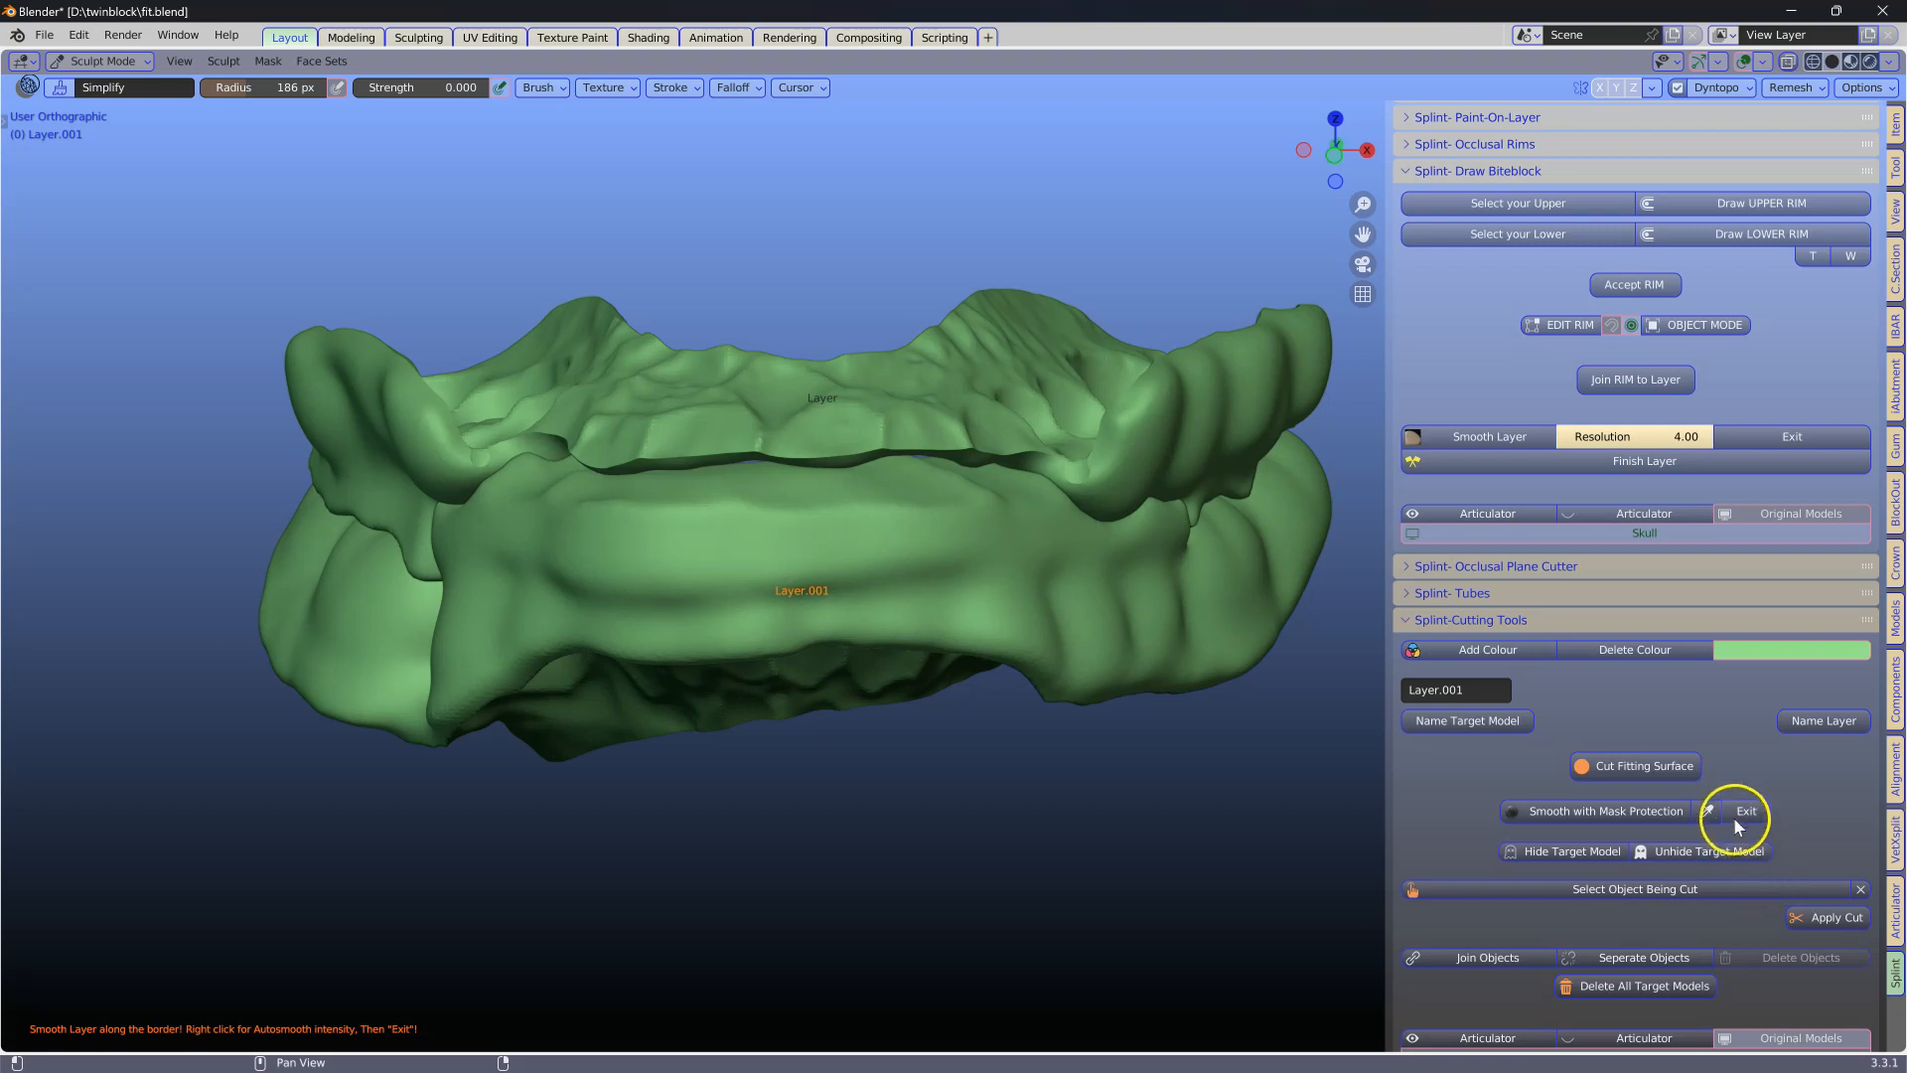
# Exit the border smoothing, select the upper layer and unhide the upper and lower models.
pyautogui.moveTo(902, 723)
pyautogui.mouseDown(button='middle')
pyautogui.moveTo(834, 556)
pyautogui.moveTo(794, 711)
pyautogui.mouseUp(button='middle')
pyautogui.click(854, 466)
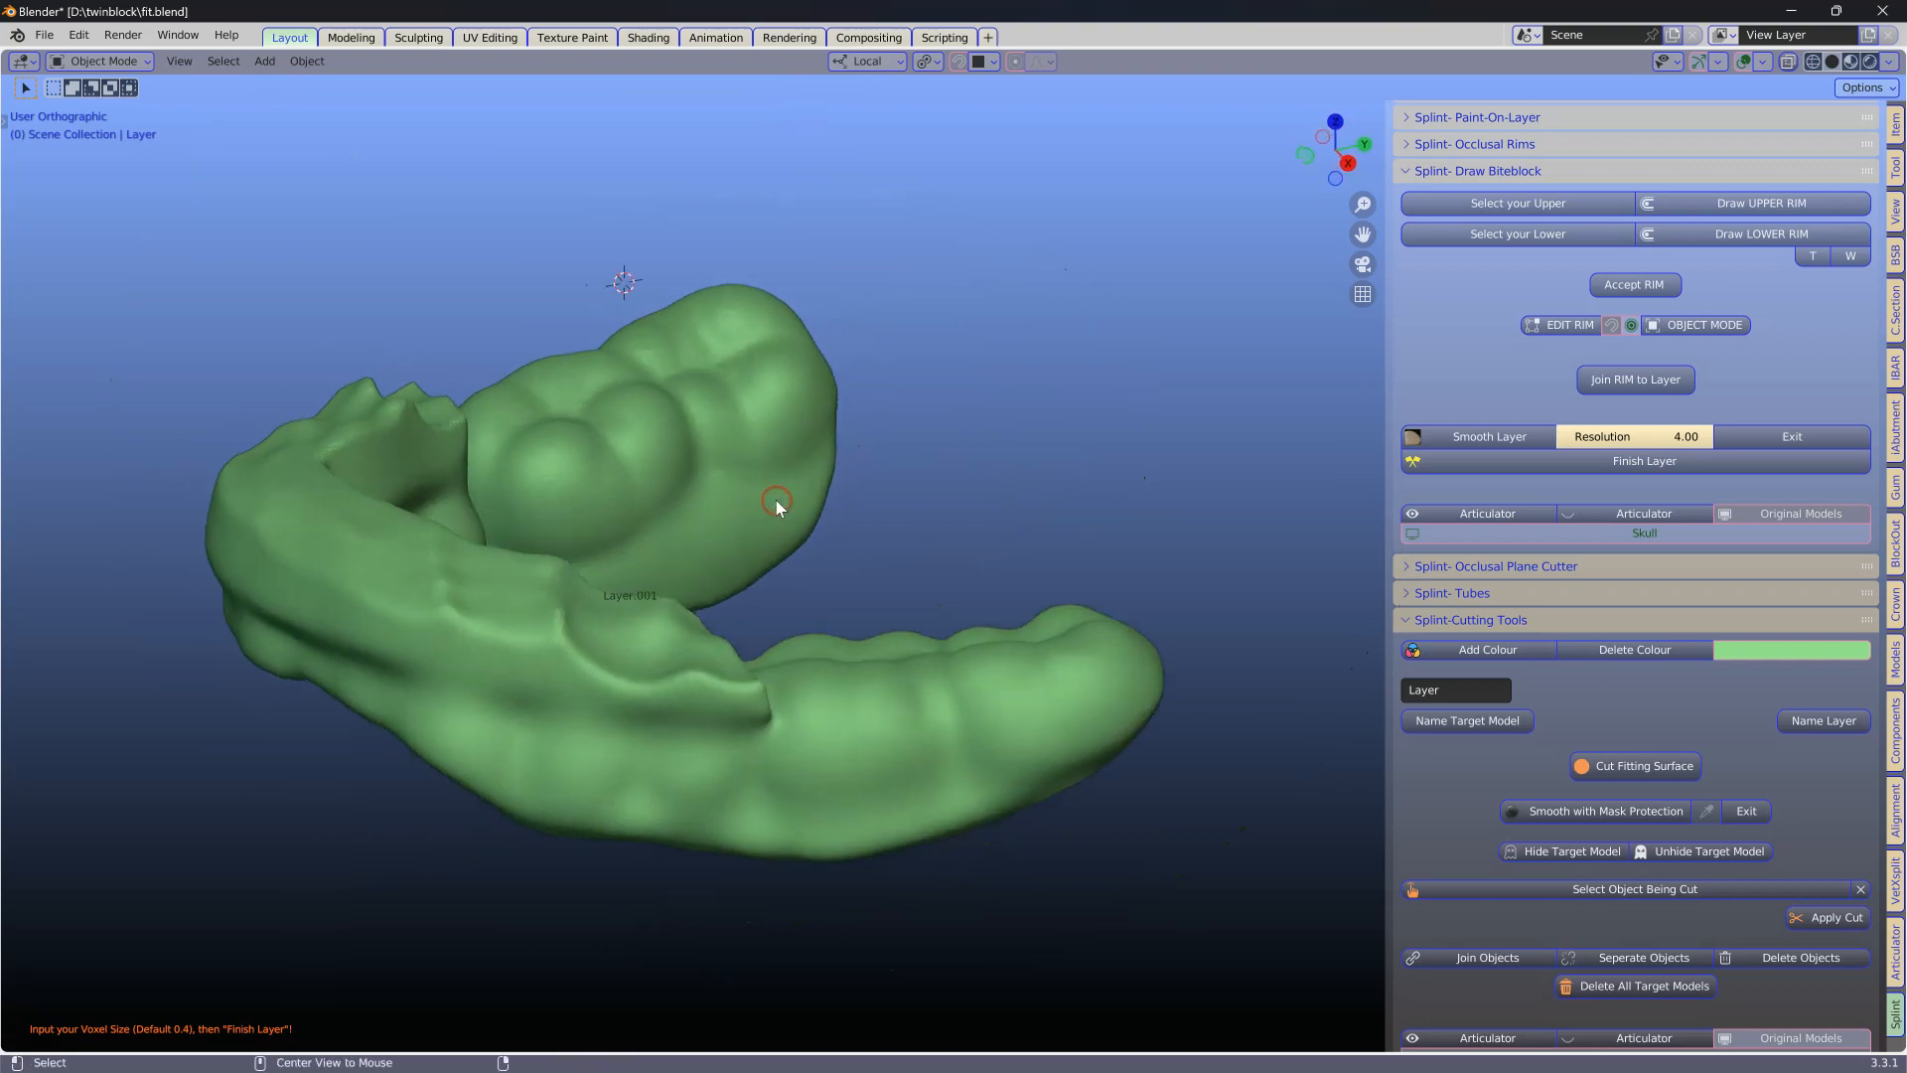
pyautogui.hotkey('alt', 'h')
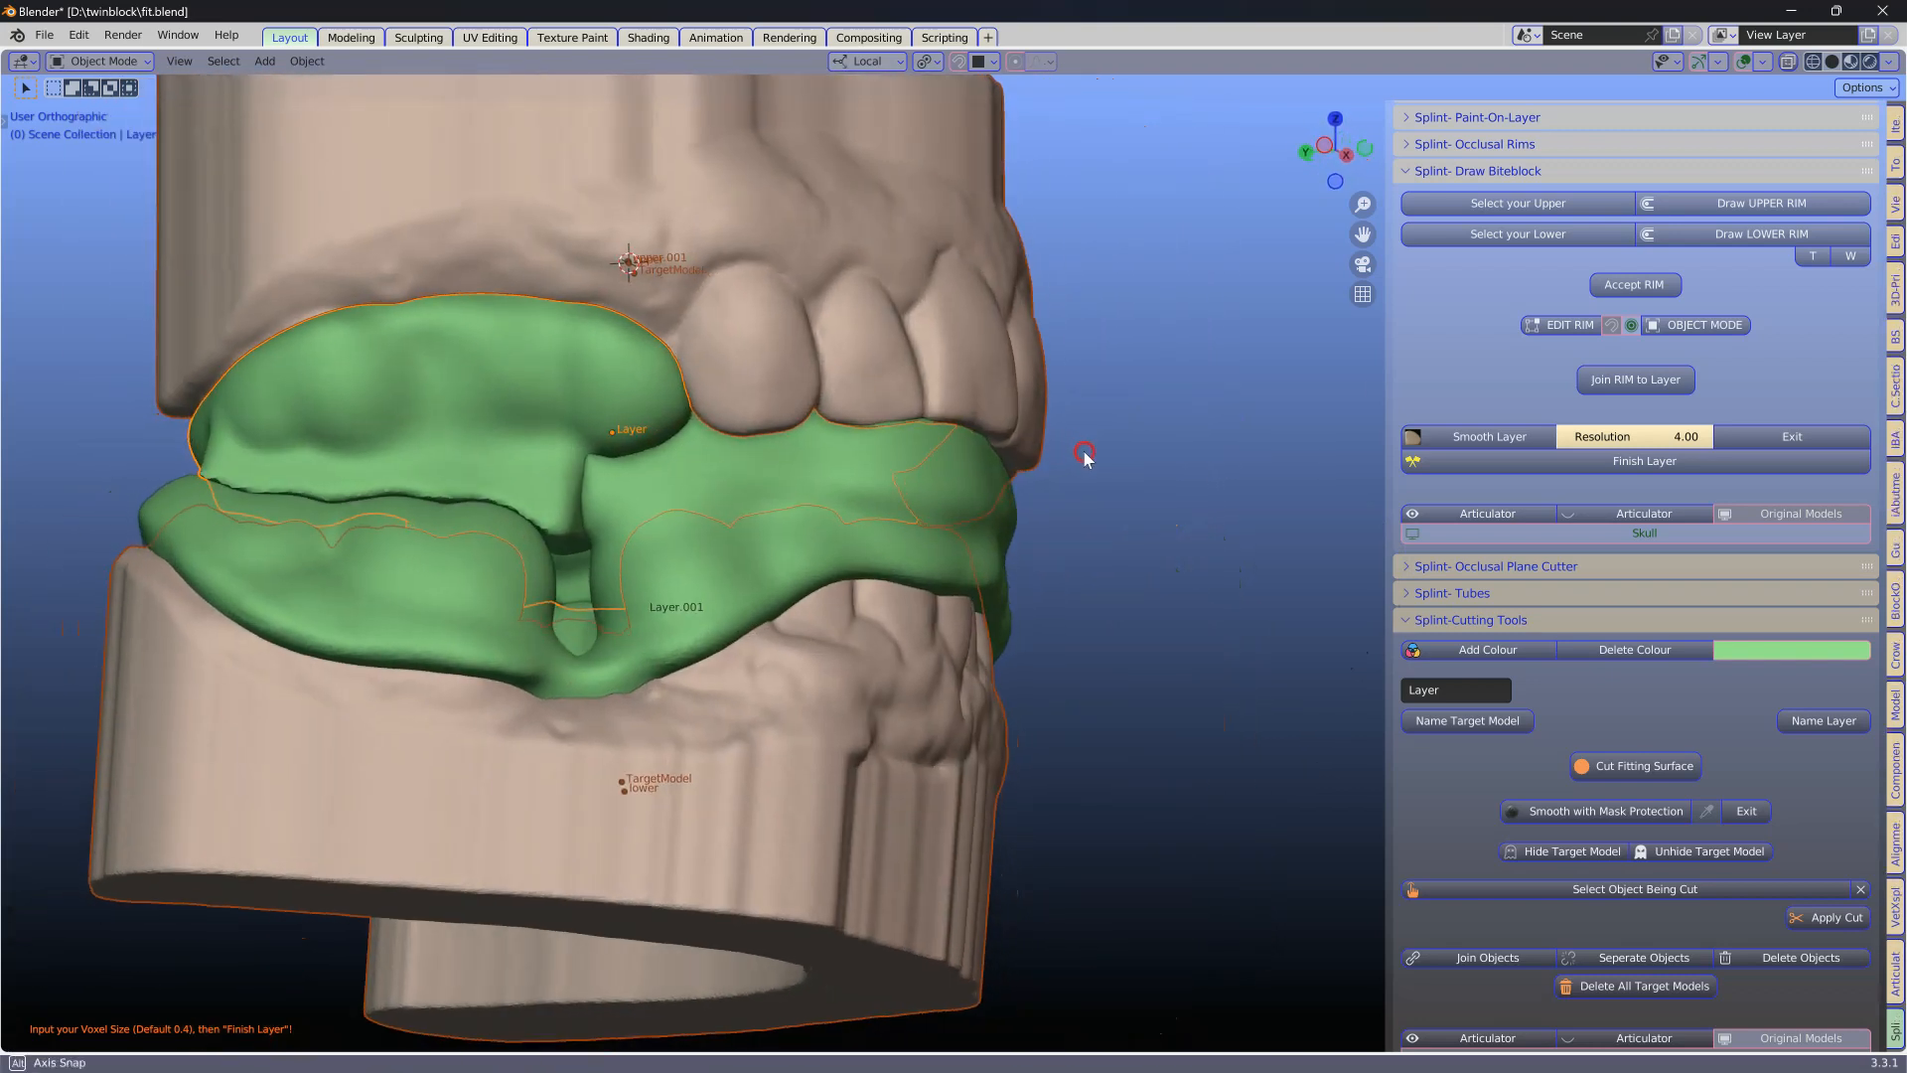